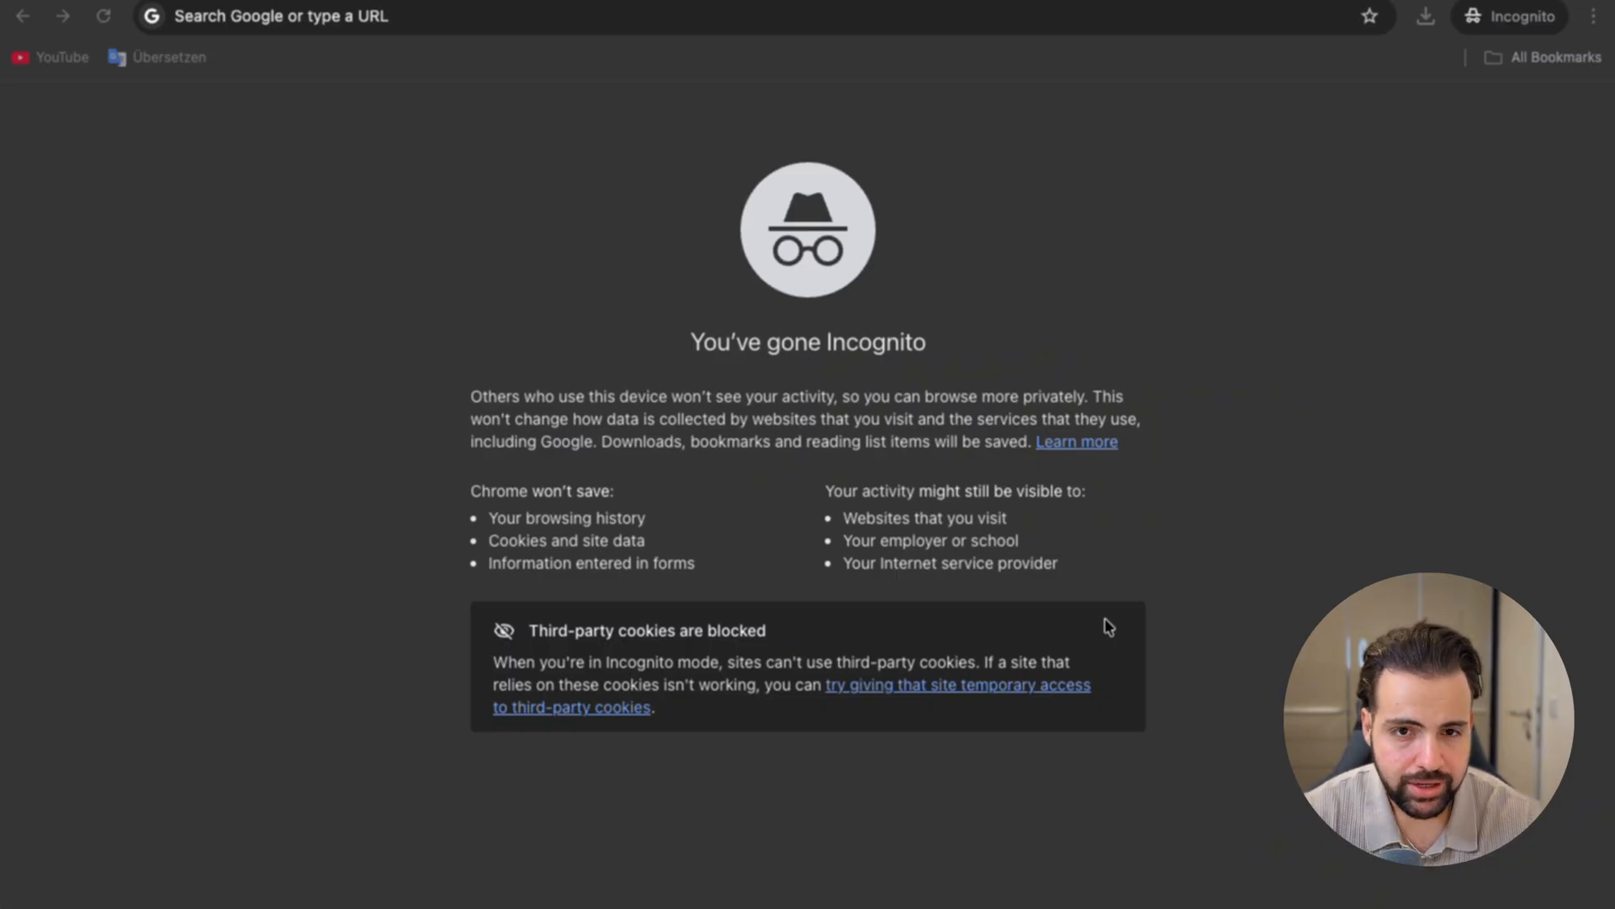
Step: Search the web for "kdp cover calculator" and open Amazon's KDP Cover Calculator page
{"action": "left_click", "coordinate": [548, 16]}
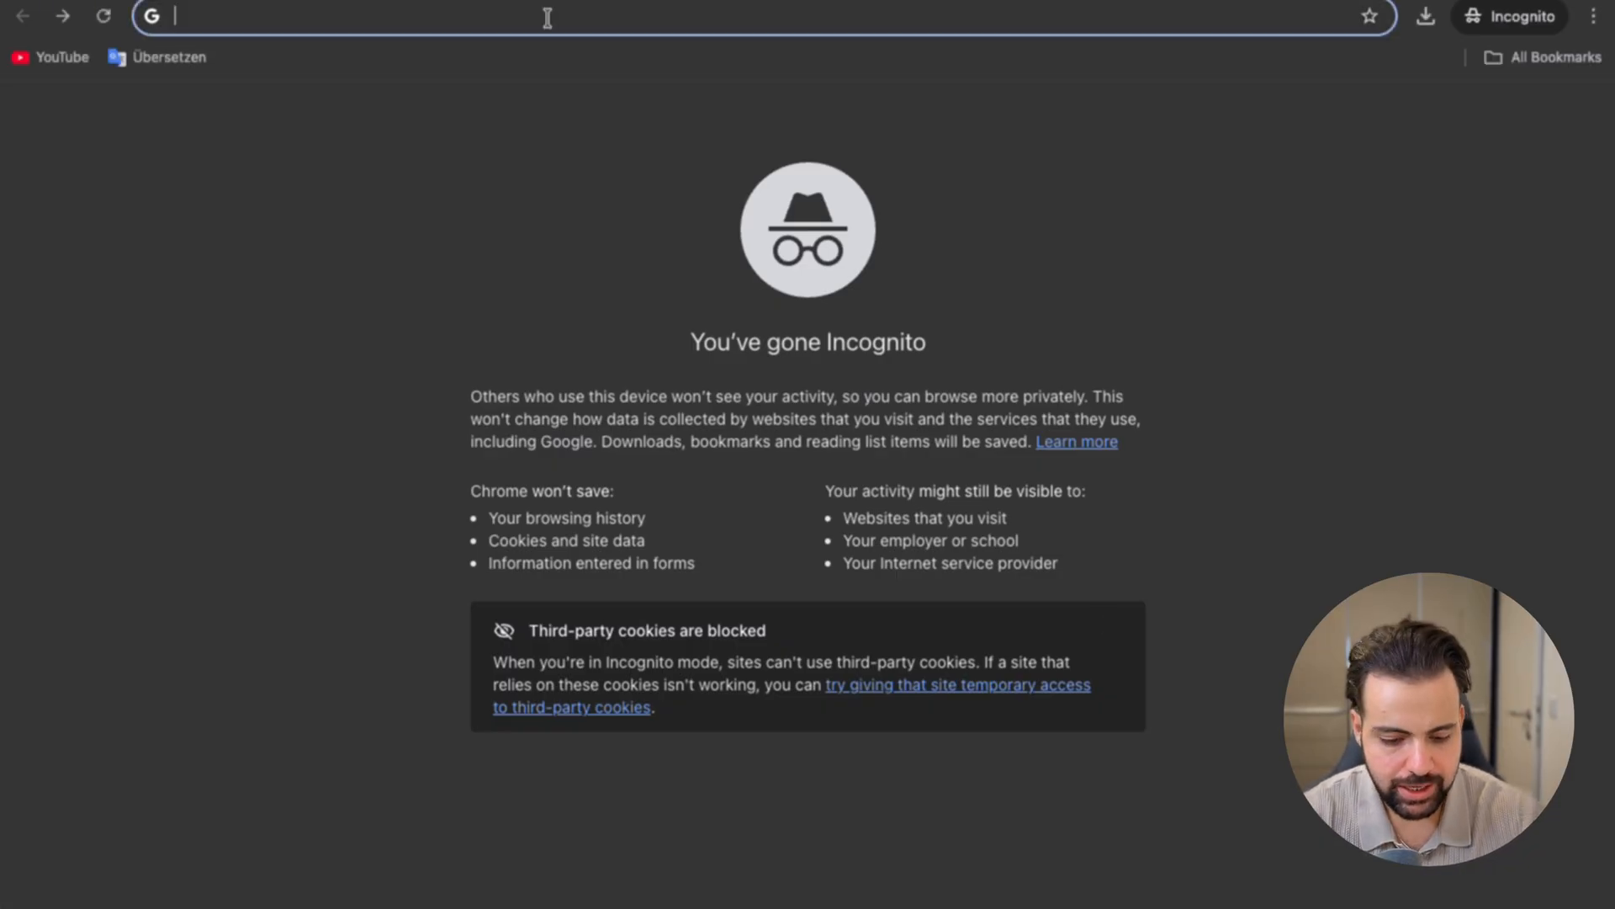
{"action": "type", "text": "kdp cover cal"}
{"action": "key", "text": "Down"}
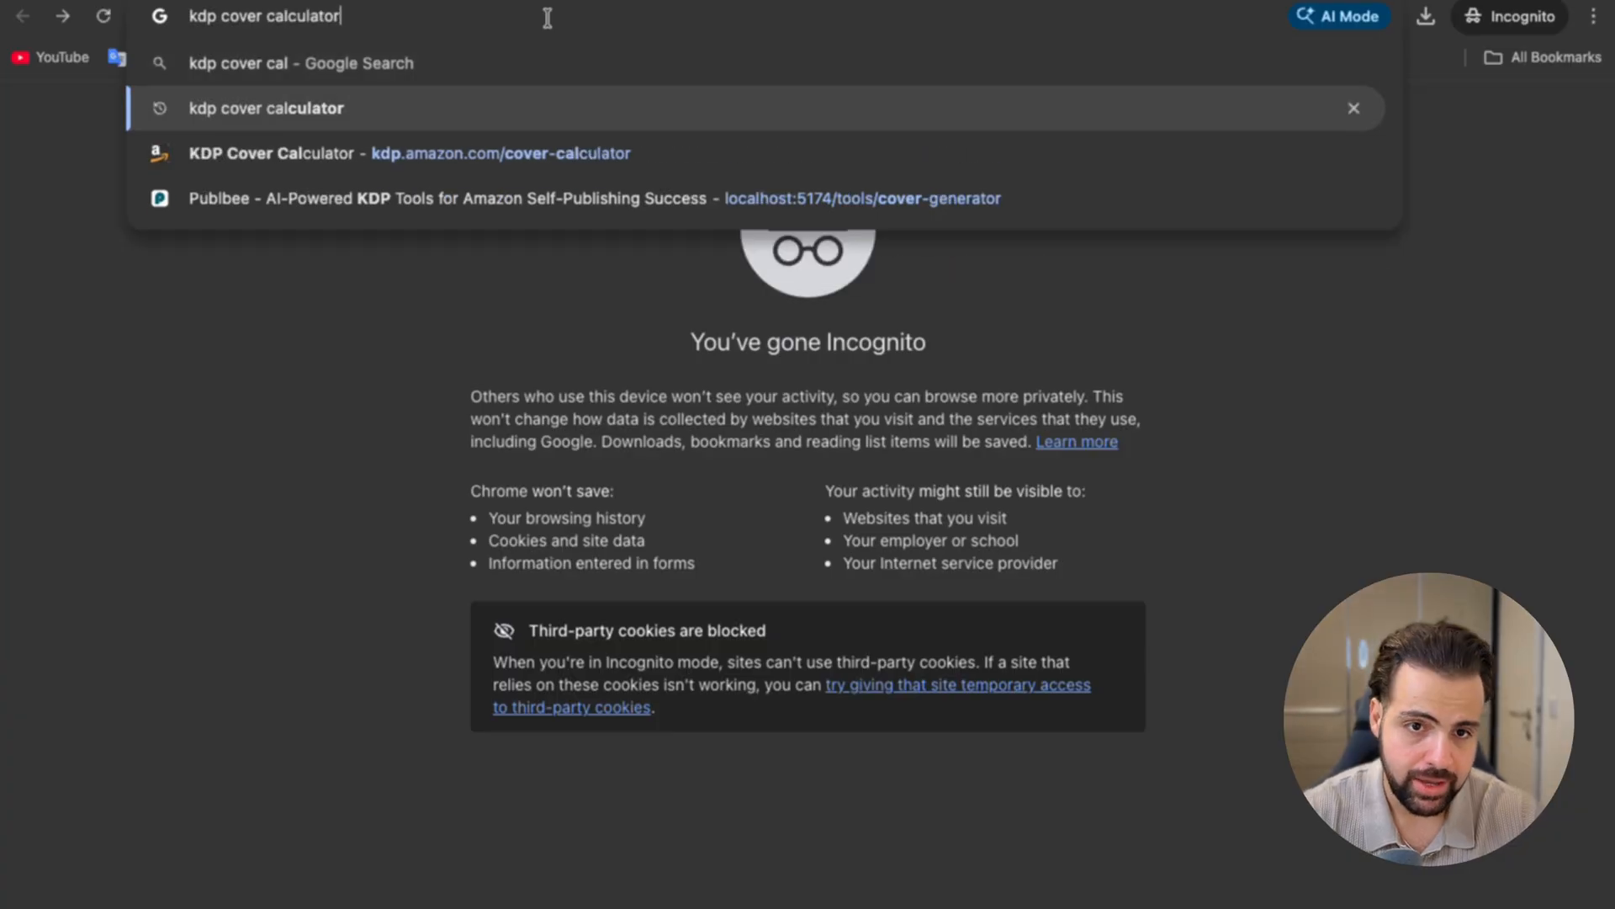
{"action": "key", "text": "Return"}
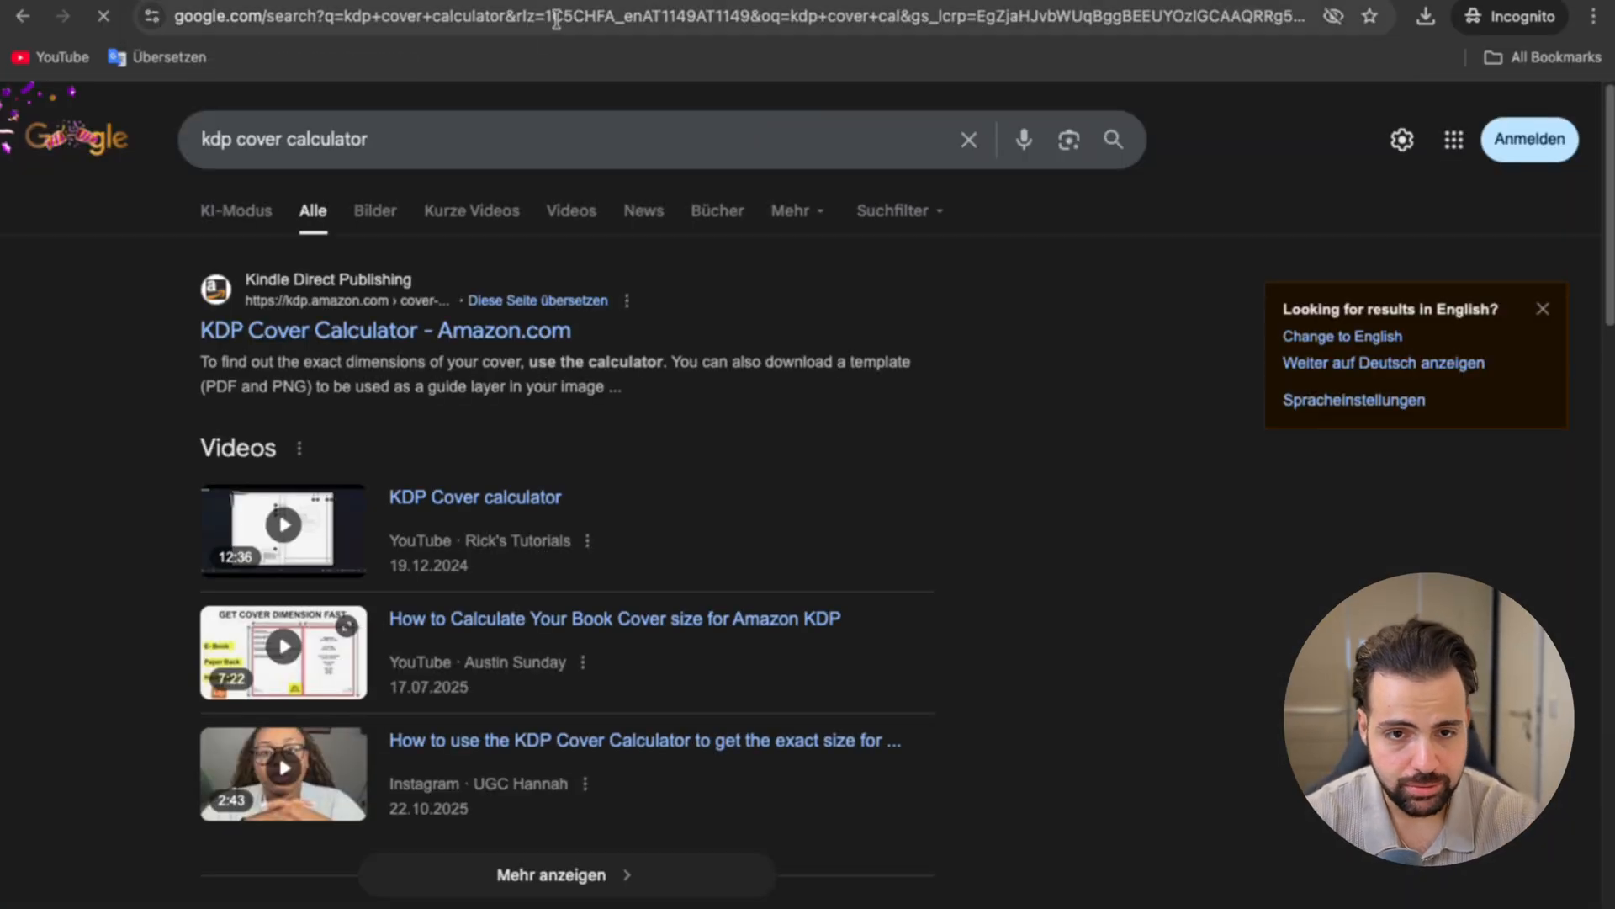
{"action": "left_click", "coordinate": [459, 332]}
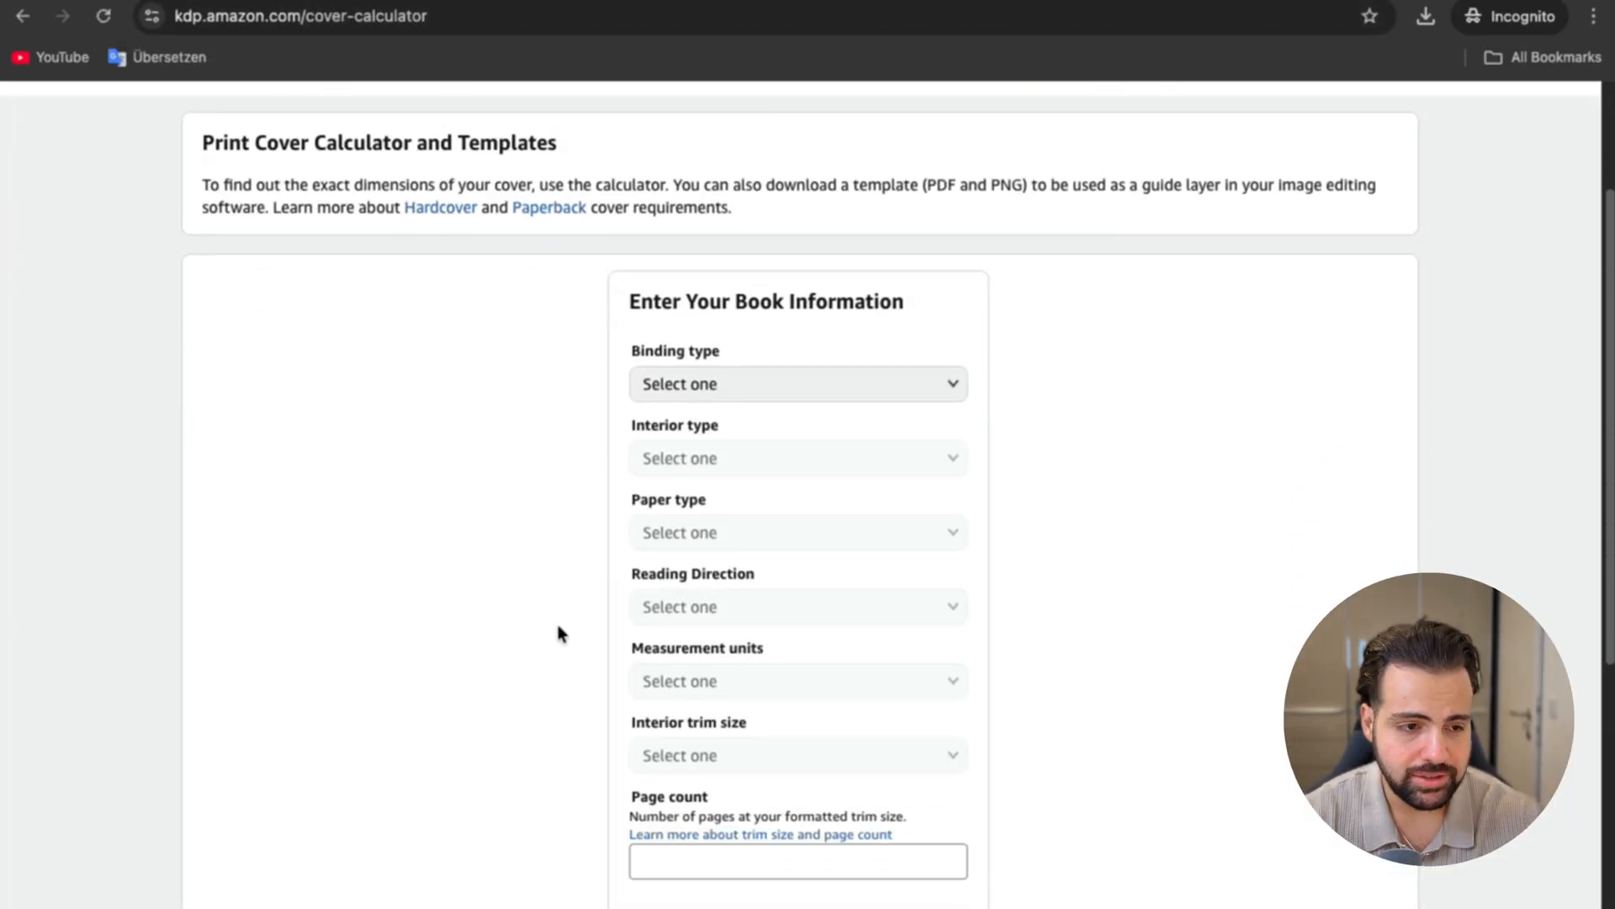
Step: Set the binding type to Paperback, the interior type to Black & white and the paper type to White paper
{"action": "left_click", "coordinate": [799, 394]}
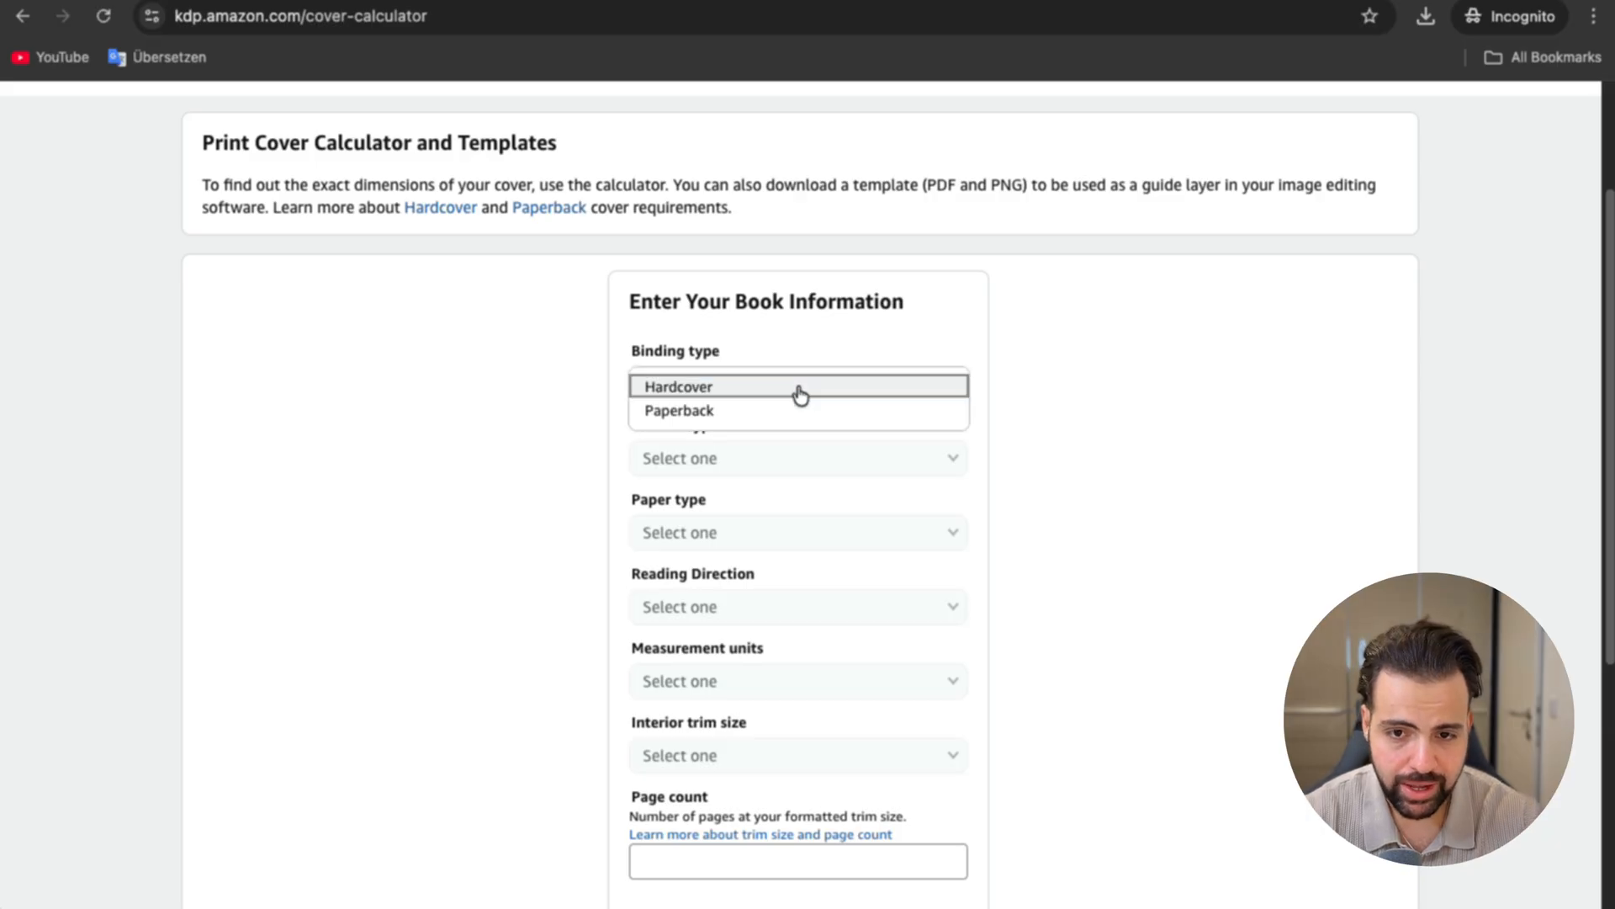
{"action": "left_click", "coordinate": [750, 415]}
{"action": "left_click", "coordinate": [708, 476]}
{"action": "left_click", "coordinate": [710, 461]}
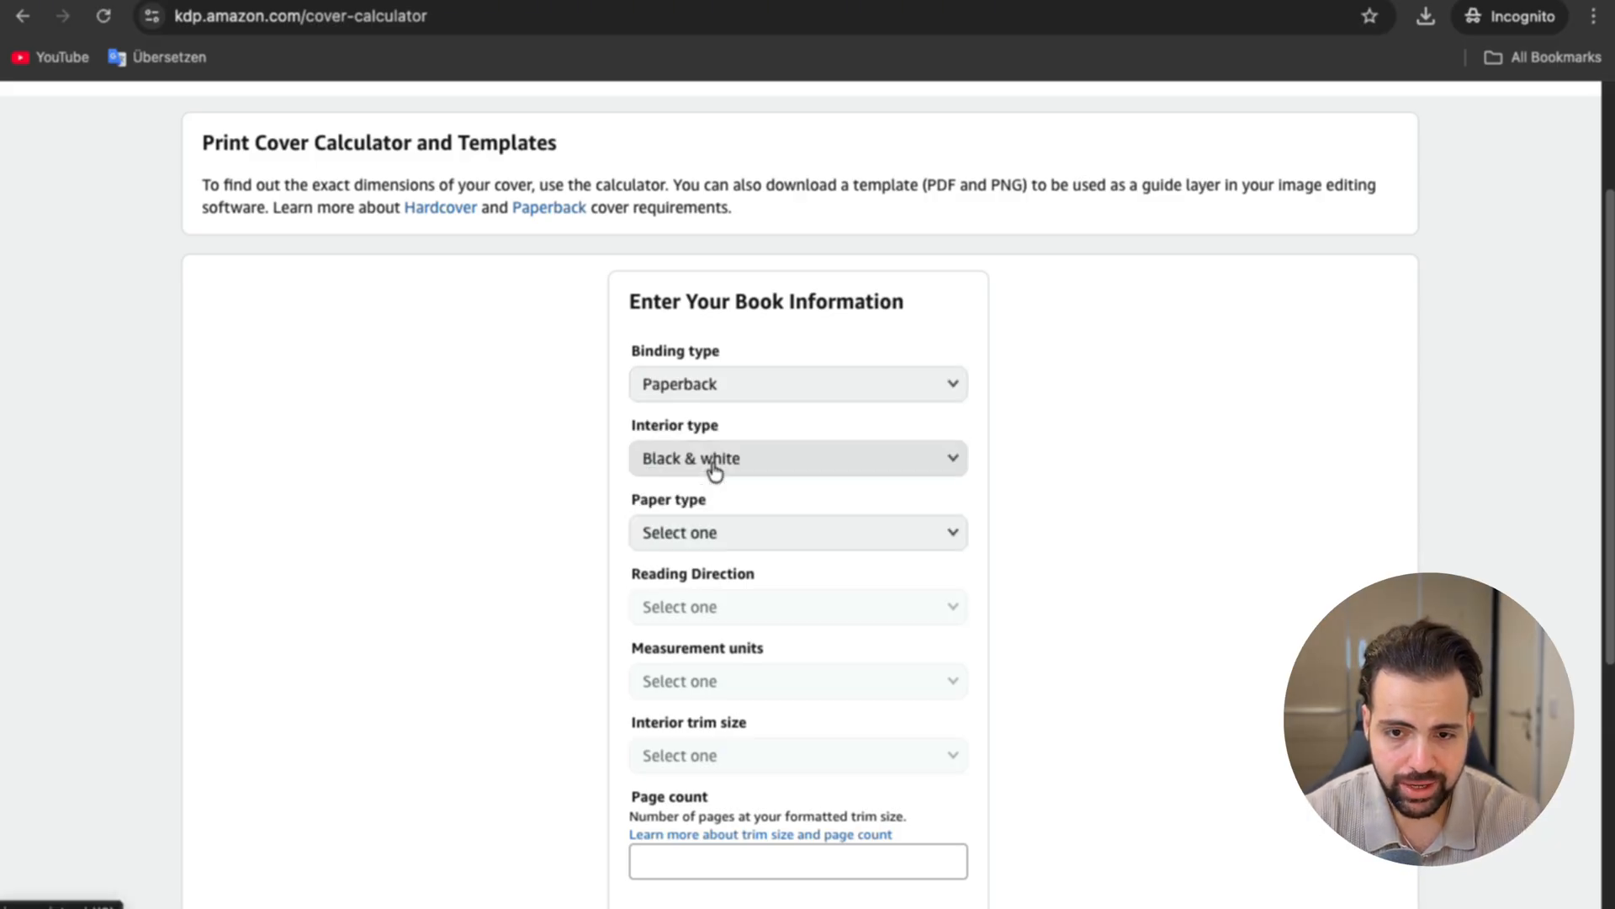
{"action": "left_click", "coordinate": [711, 543]}
{"action": "left_click", "coordinate": [719, 535]}
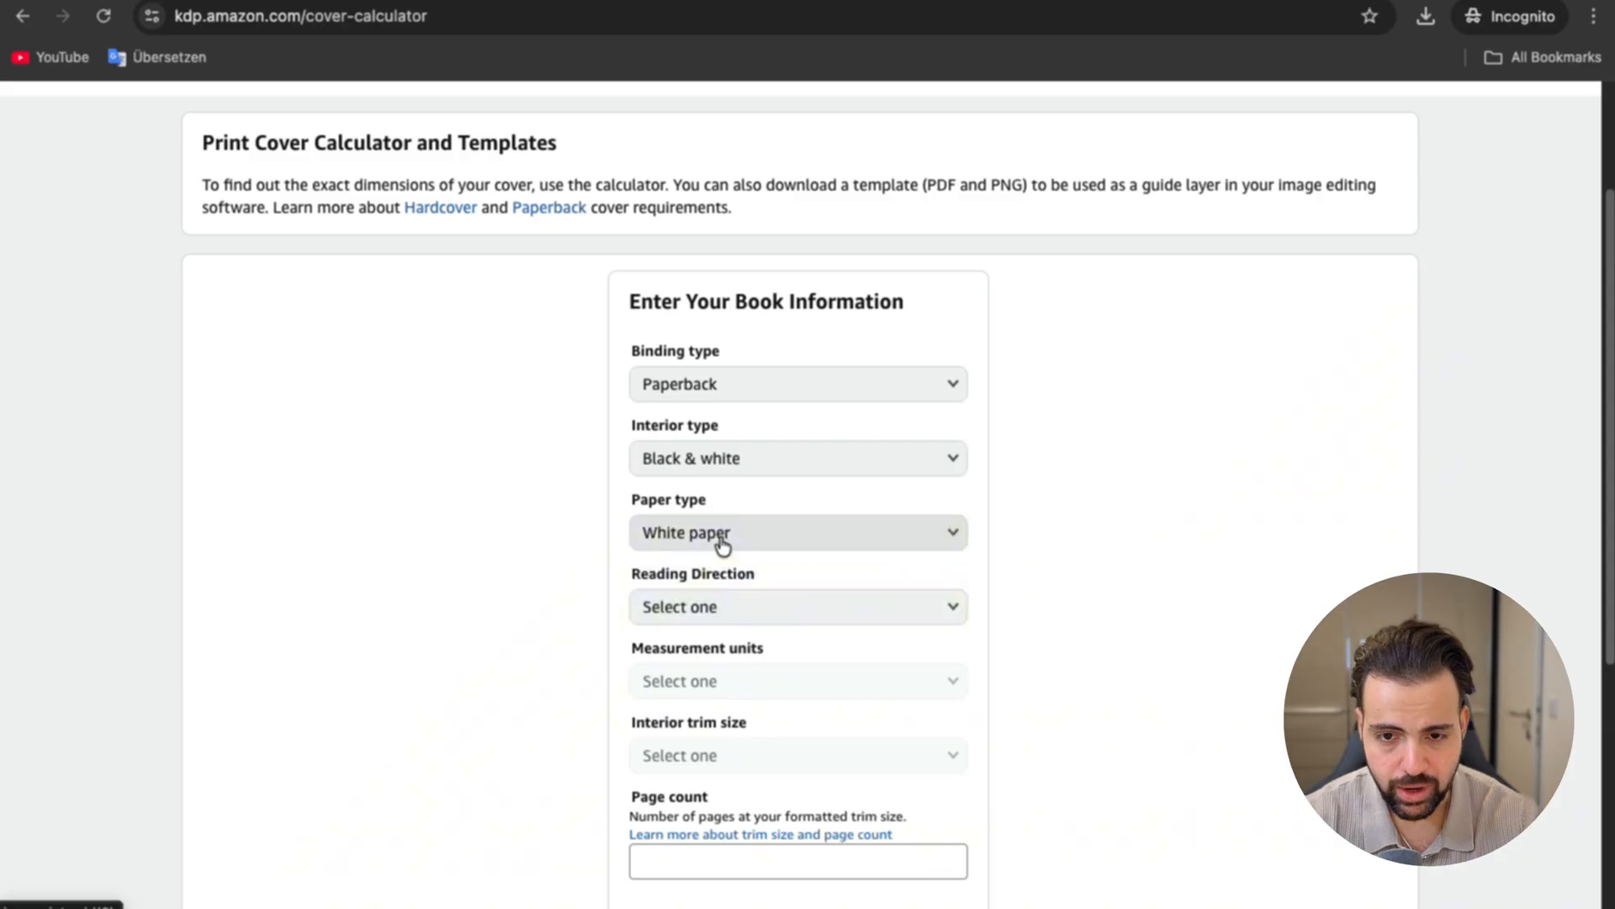
Step: Set the reading direction to Left to Right, the measurement units to Inches and the interior trim size to 5.5 x 8.5 in
{"action": "left_click", "coordinate": [753, 614]}
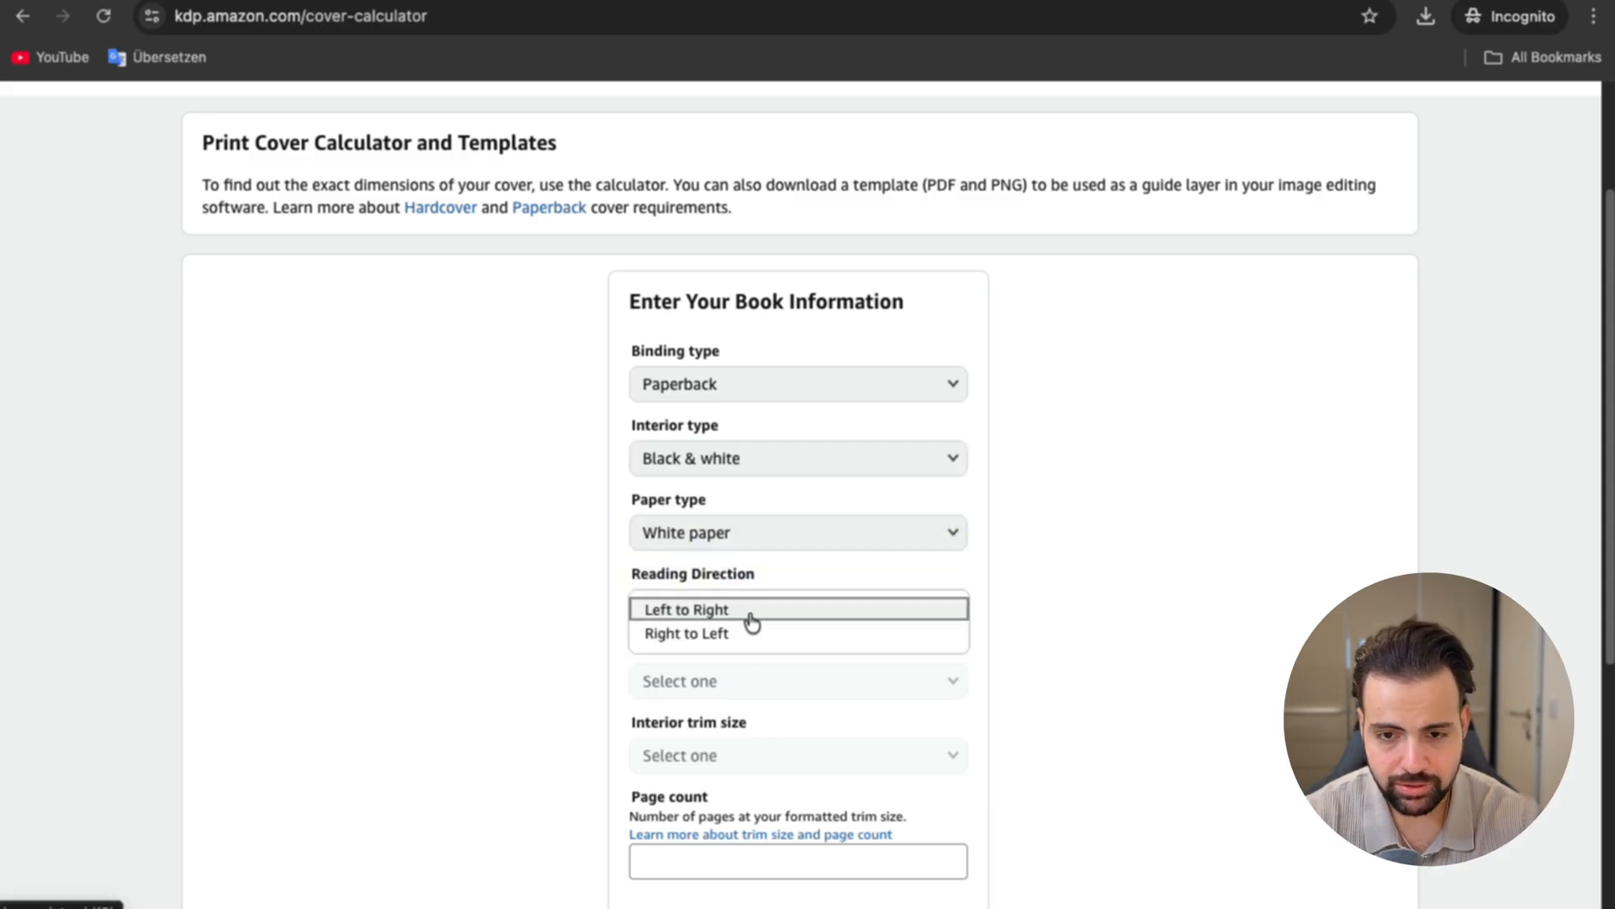
{"action": "left_click", "coordinate": [751, 619]}
{"action": "left_click", "coordinate": [751, 697]}
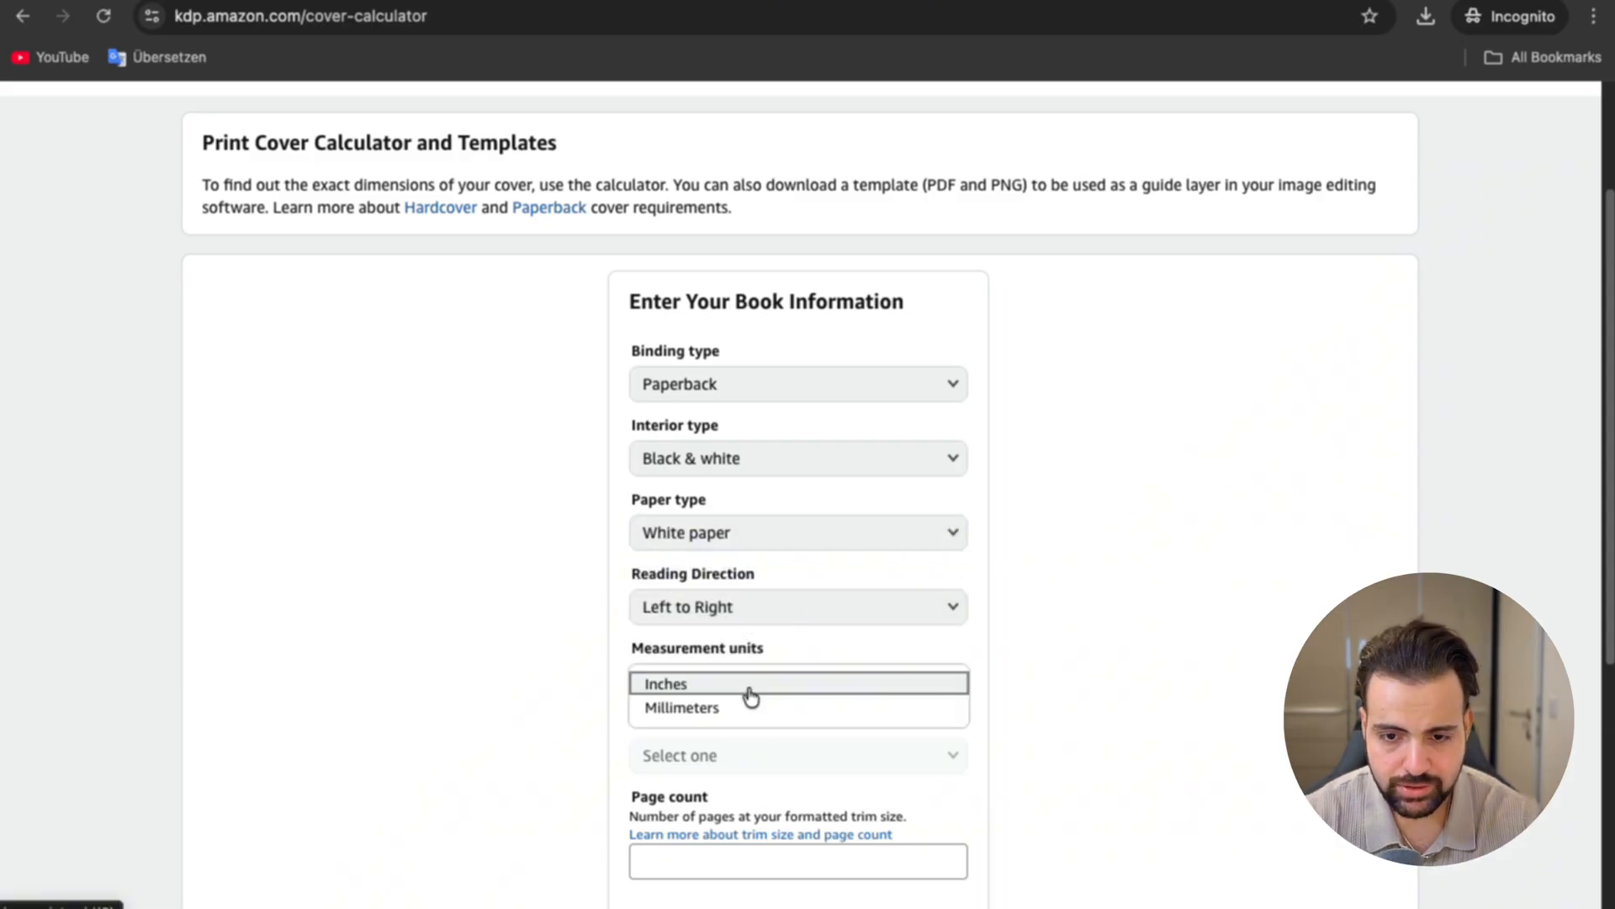
{"action": "left_click", "coordinate": [749, 690]}
{"action": "left_click", "coordinate": [893, 757]}
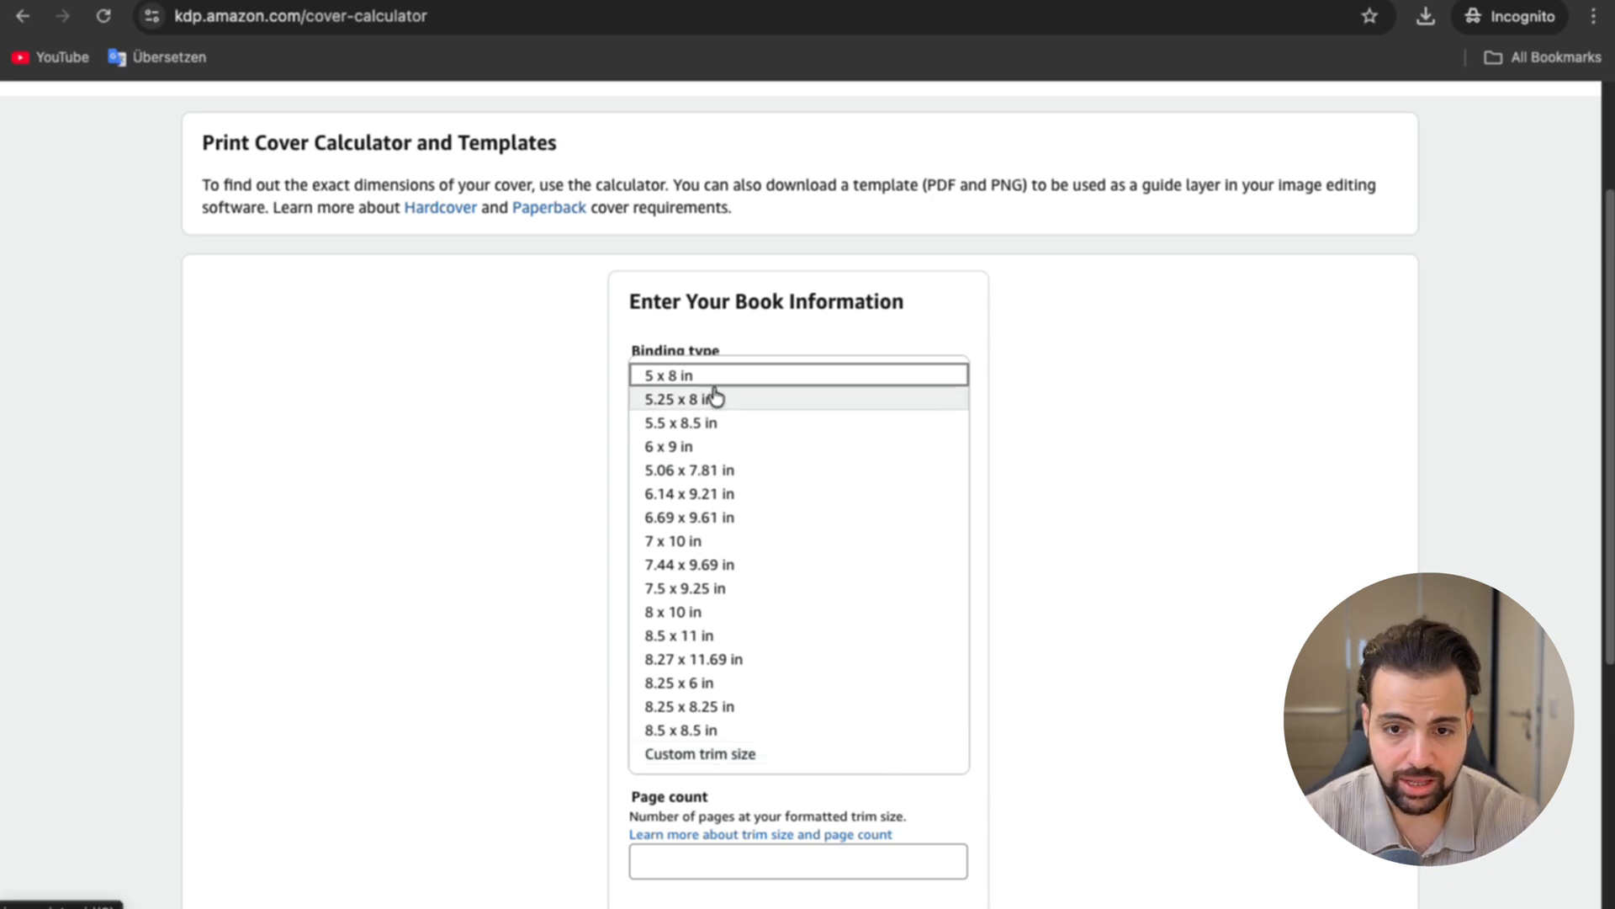
{"action": "left_click", "coordinate": [711, 423]}
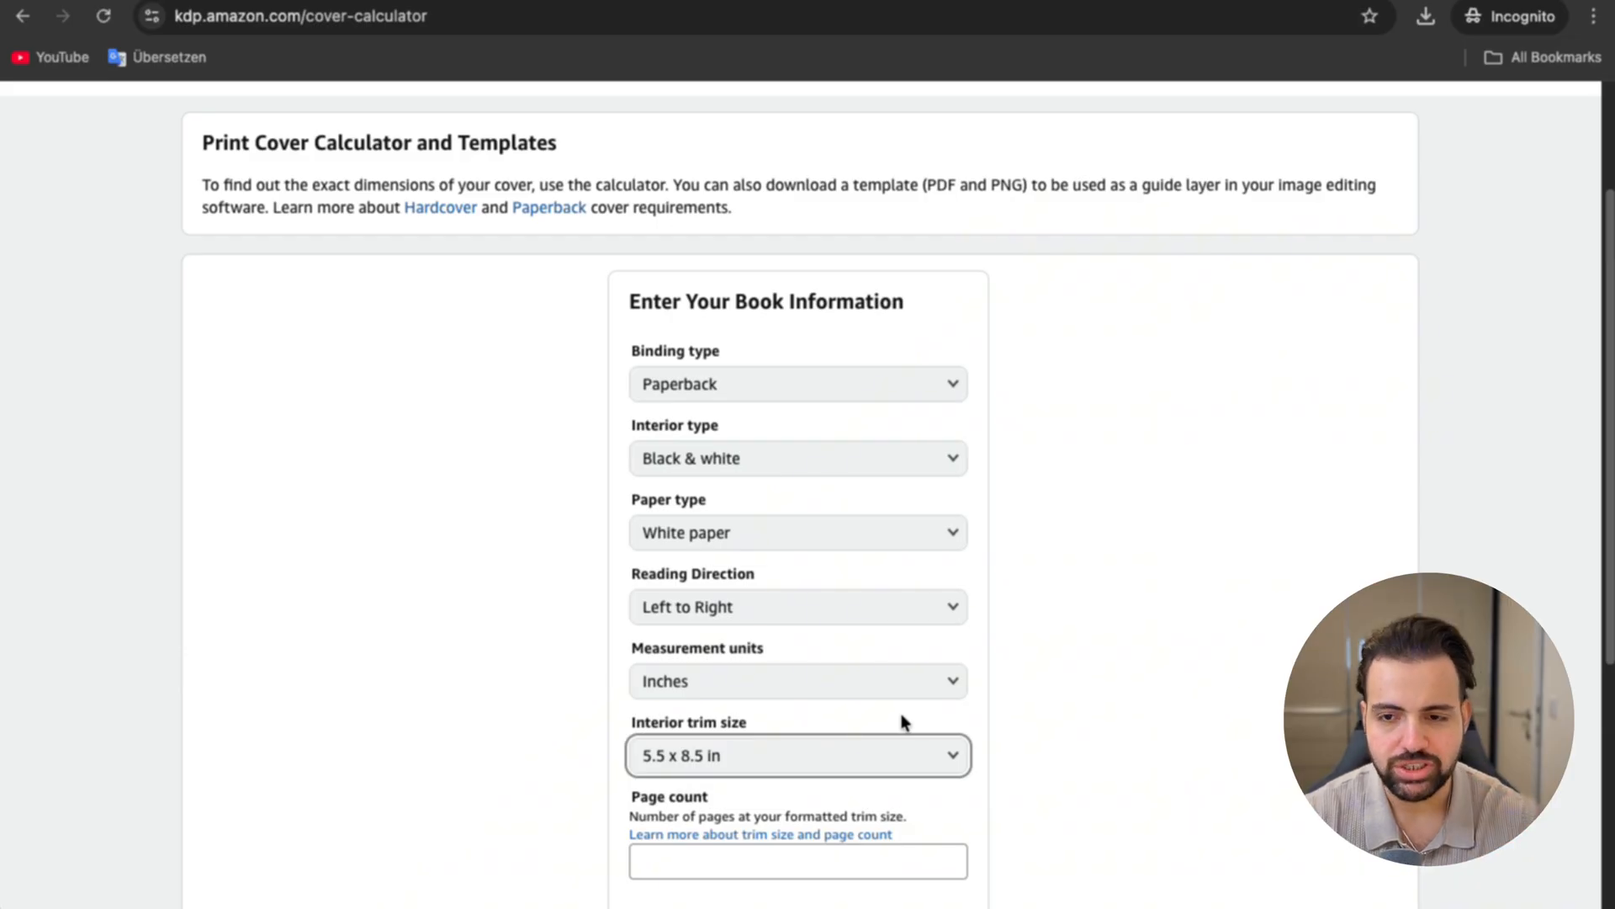
Step: Enter a page count of 120 and calculate the cover dimensions
{"action": "scroll", "coordinate": [901, 722], "scroll_direction": "down", "scroll_amount": 2}
{"action": "left_click", "coordinate": [793, 685]}
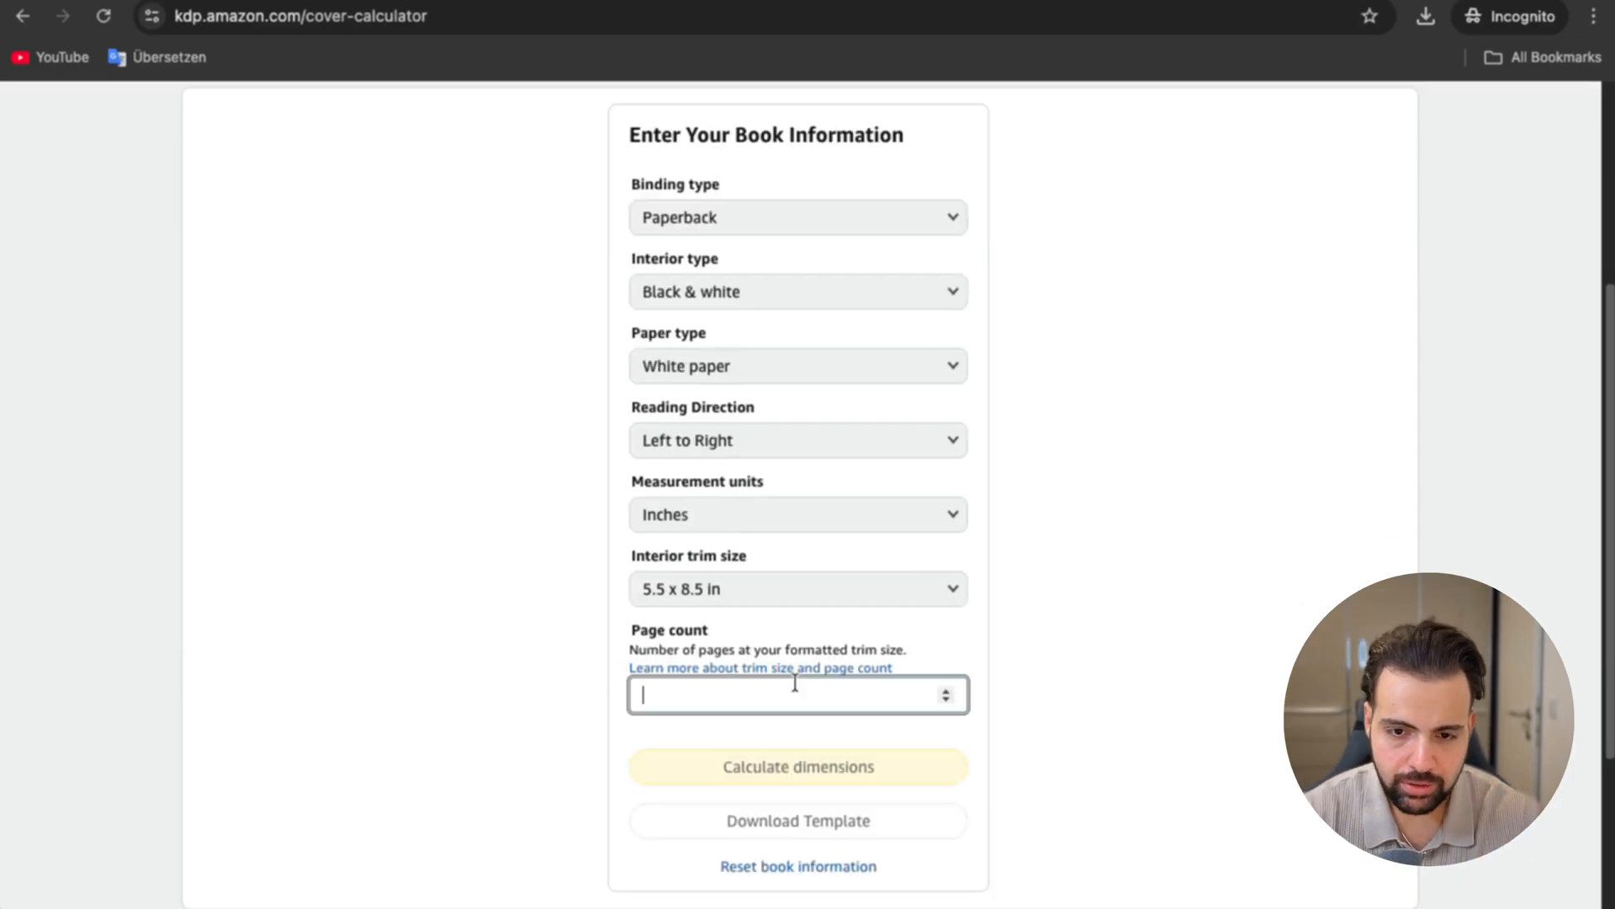
{"action": "type", "text": "120"}
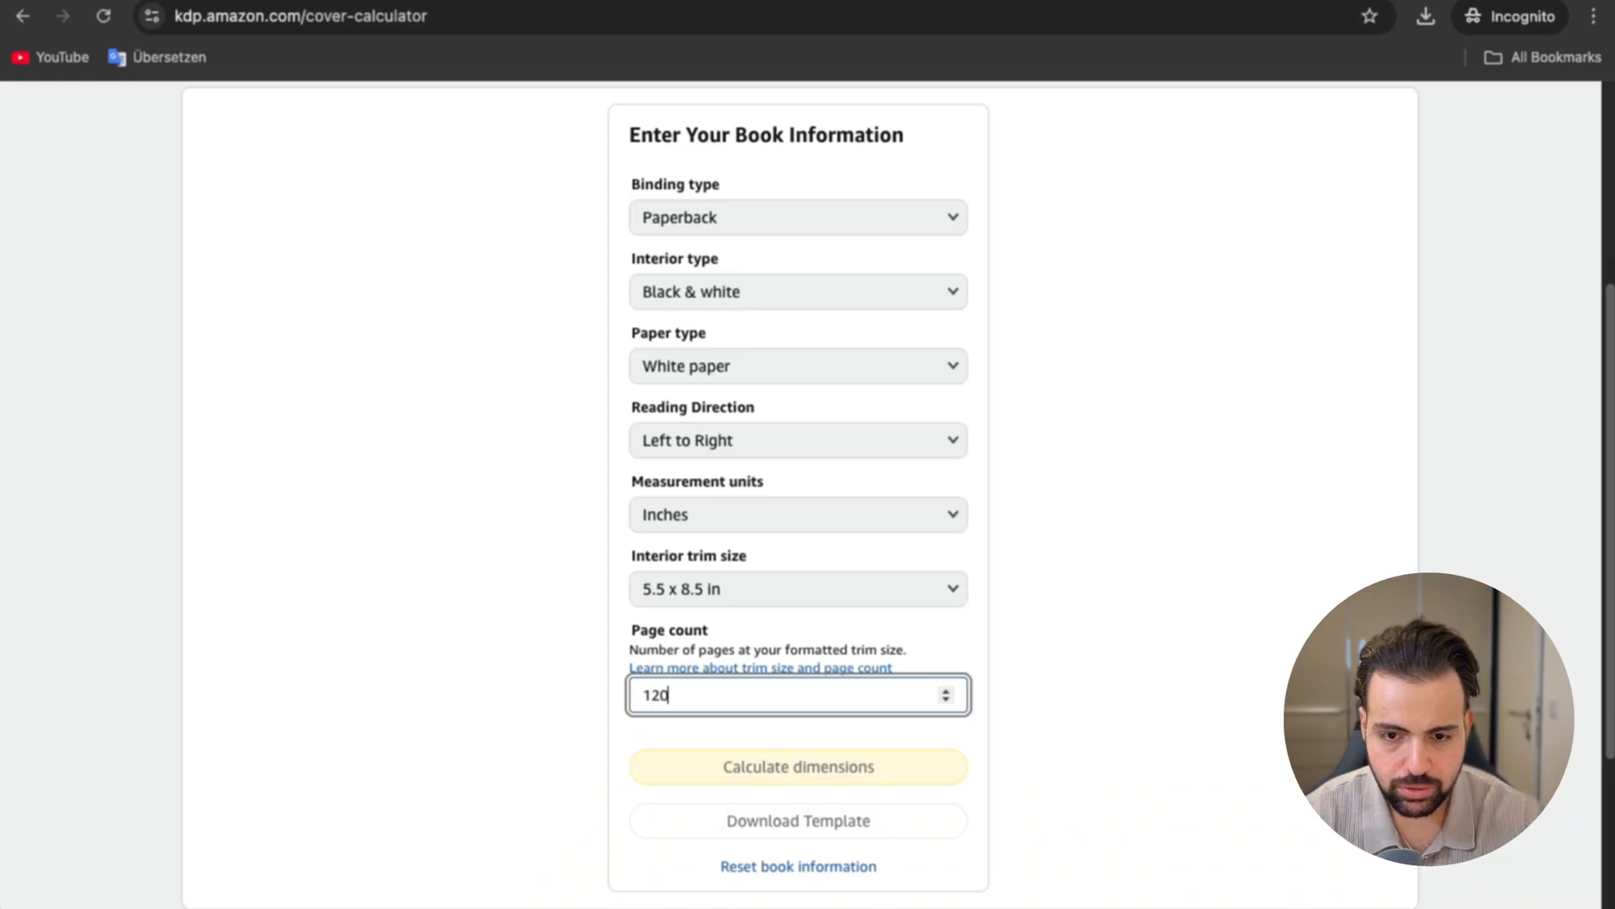
{"action": "left_click", "coordinate": [1128, 715]}
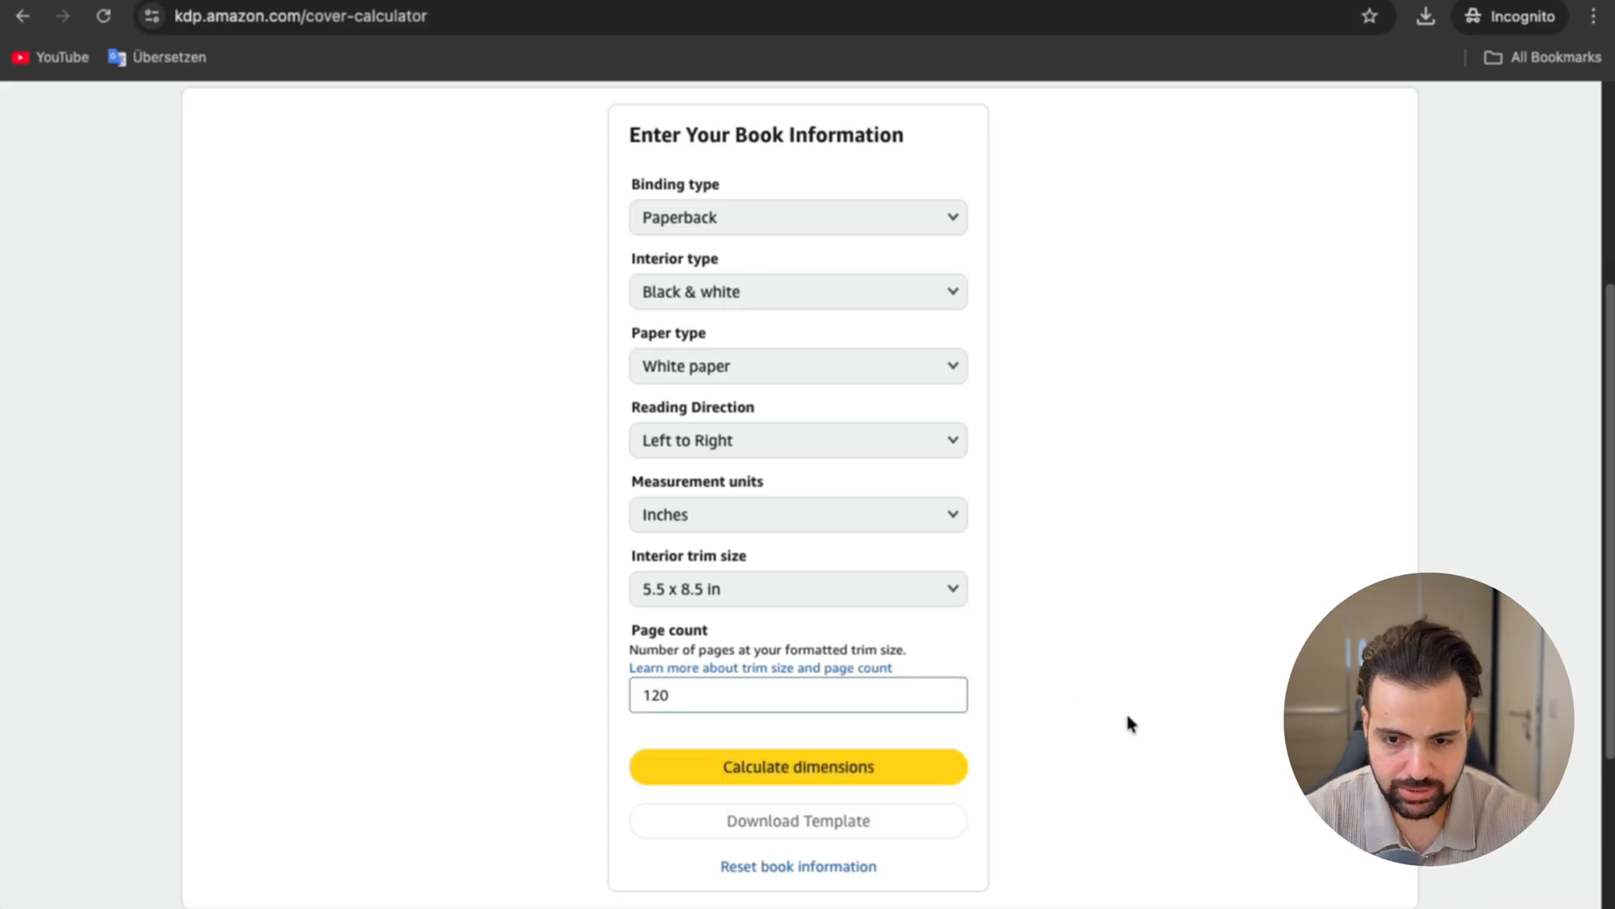
{"action": "left_click", "coordinate": [897, 766]}
{"action": "scroll", "coordinate": [920, 637], "scroll_direction": "up", "scroll_amount": 1}
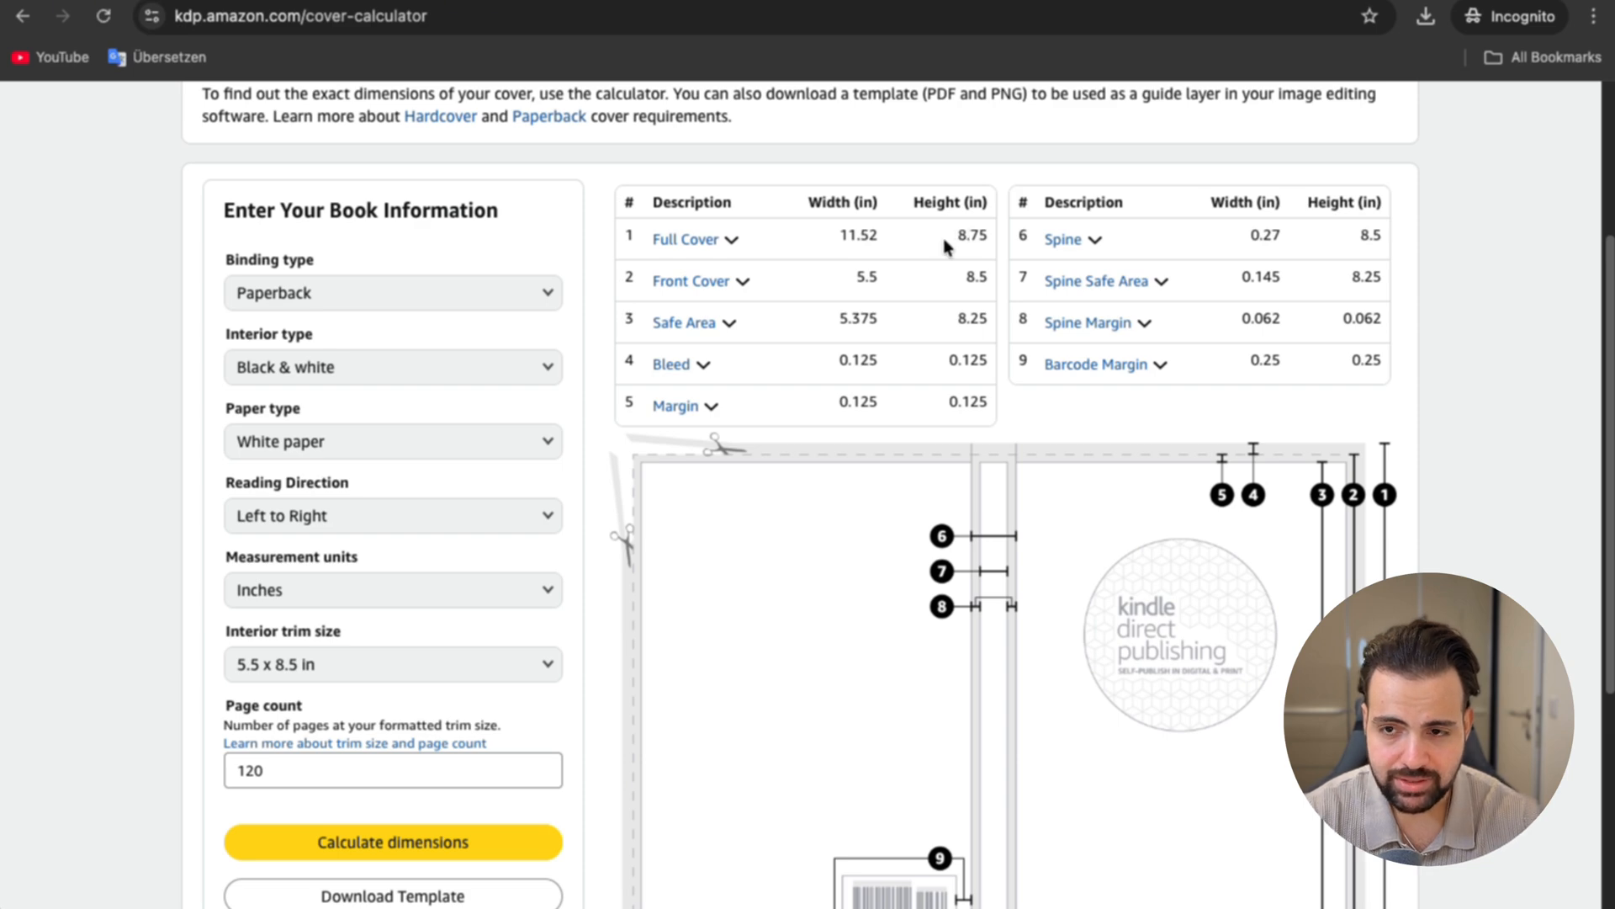
Step: Download the cover template and save it in the Downloads folder
{"action": "scroll", "coordinate": [917, 248], "scroll_direction": "down", "scroll_amount": 2}
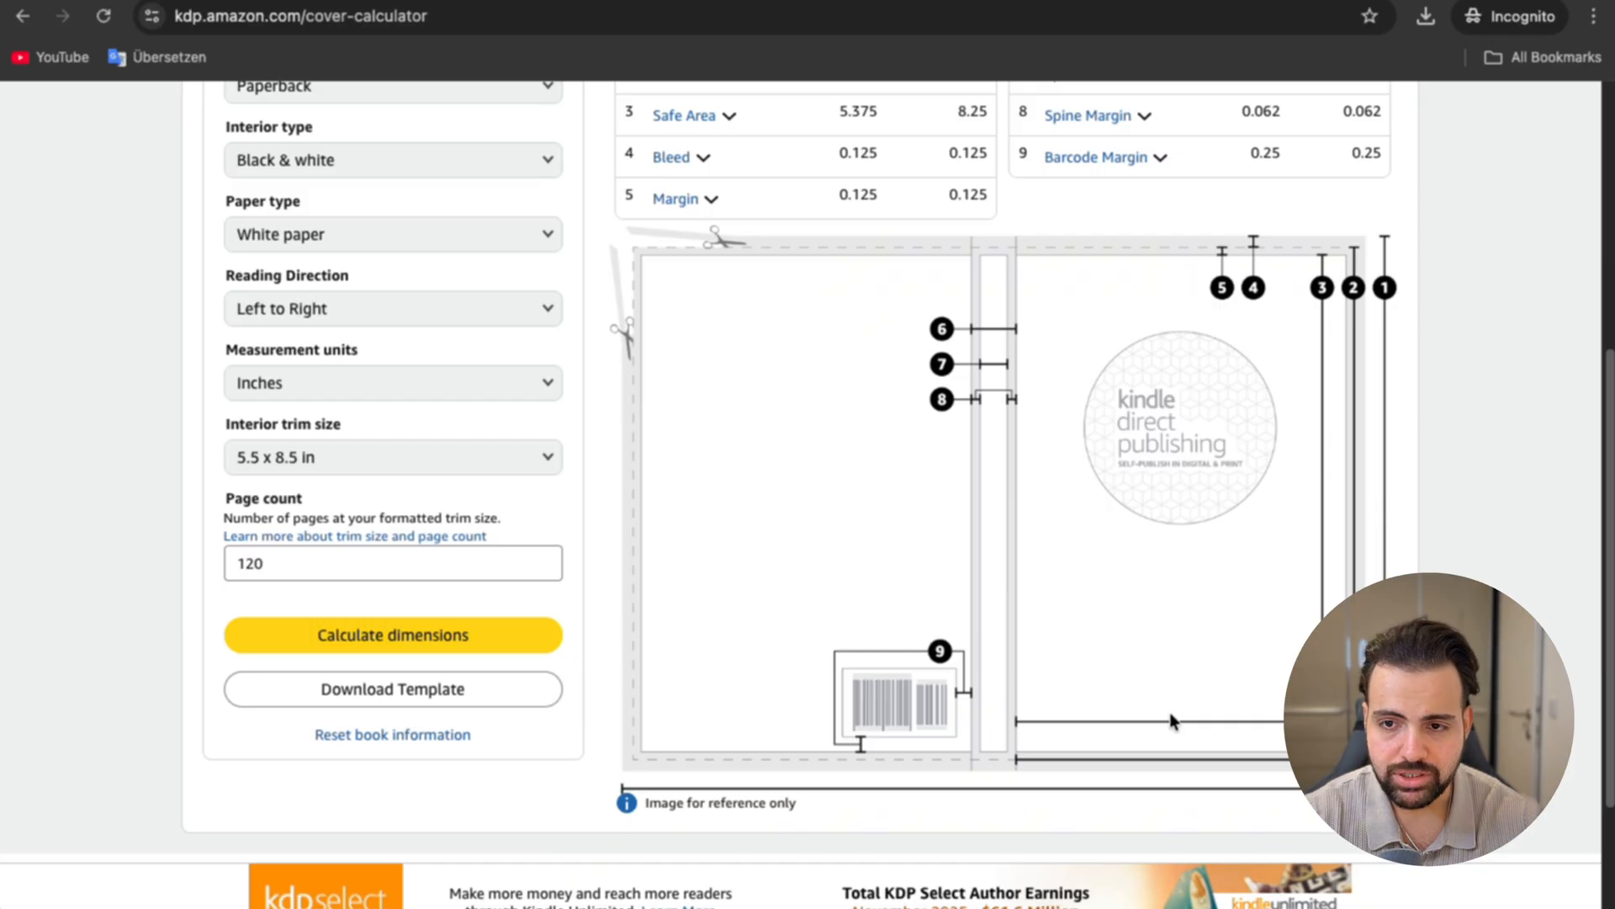
{"action": "left_click", "coordinate": [453, 703]}
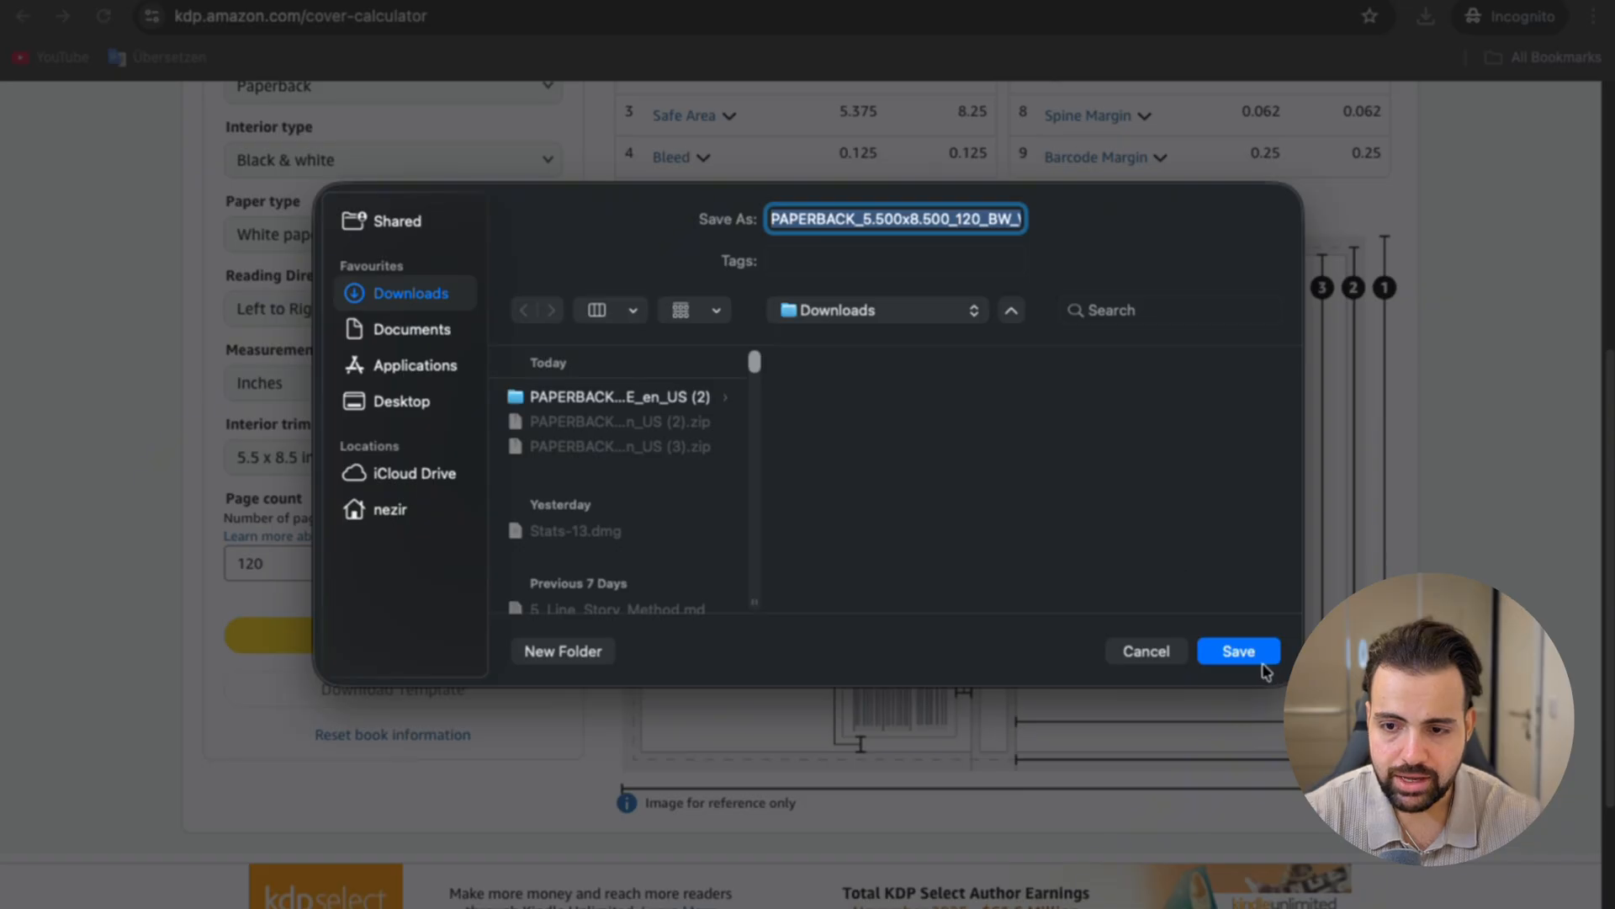
{"action": "left_click", "coordinate": [1263, 664]}
{"action": "left_click_drag", "start_coordinate": [819, 503], "coordinate": [984, 515]}
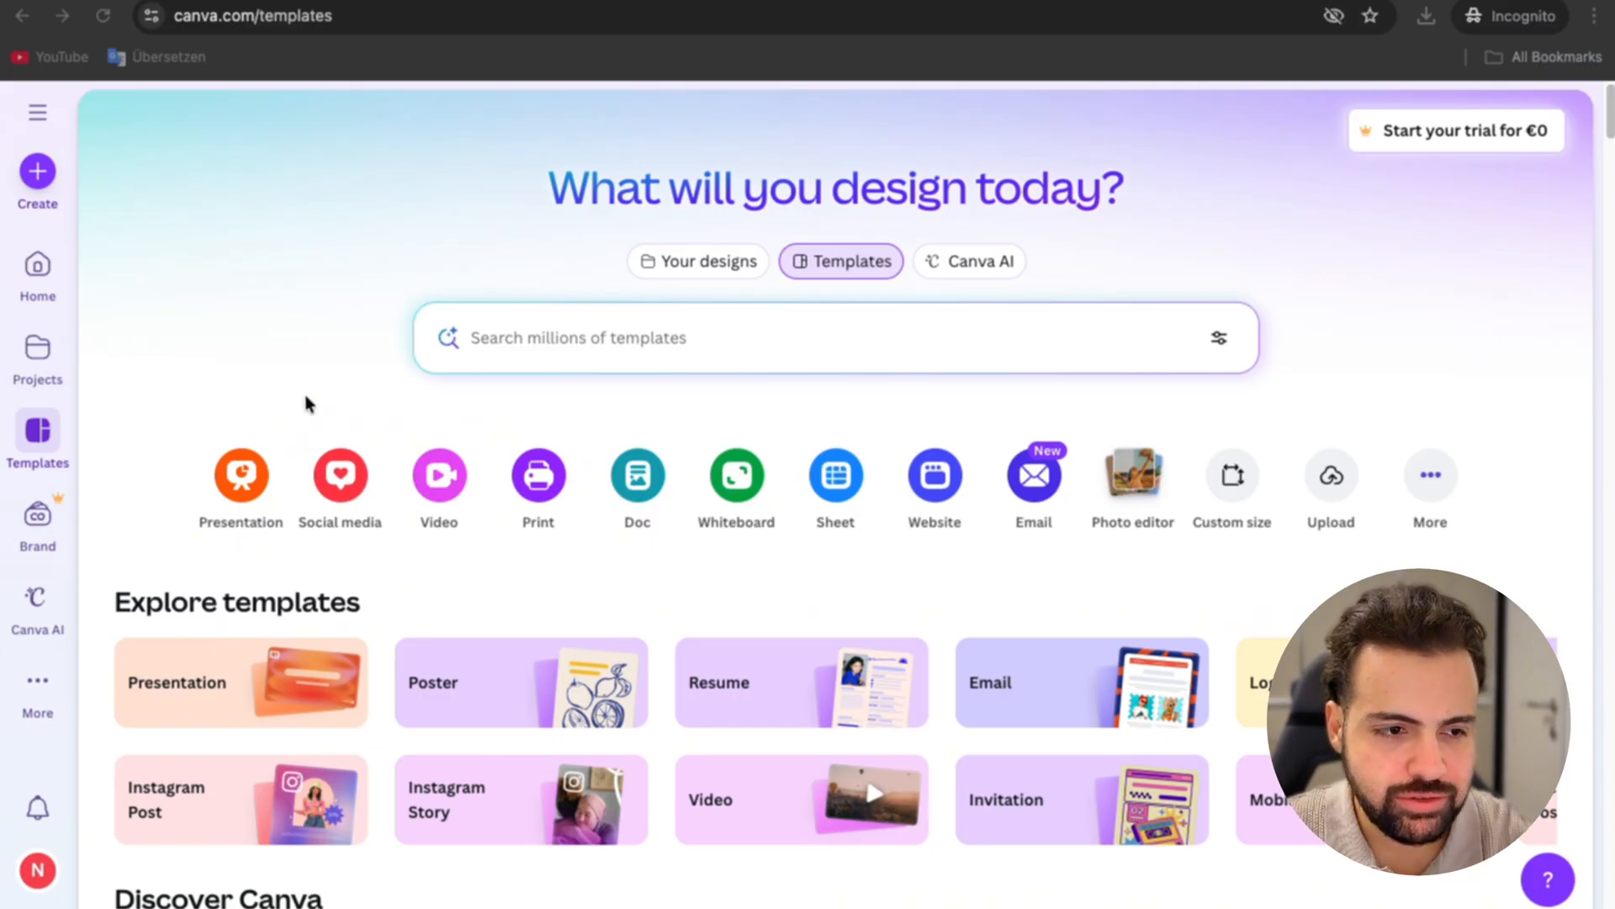
Step: In Canva, create a new custom-size design 11.52 in wide and 8.75 in high
{"action": "left_click", "coordinate": [38, 177]}
{"action": "left_click", "coordinate": [37, 173]}
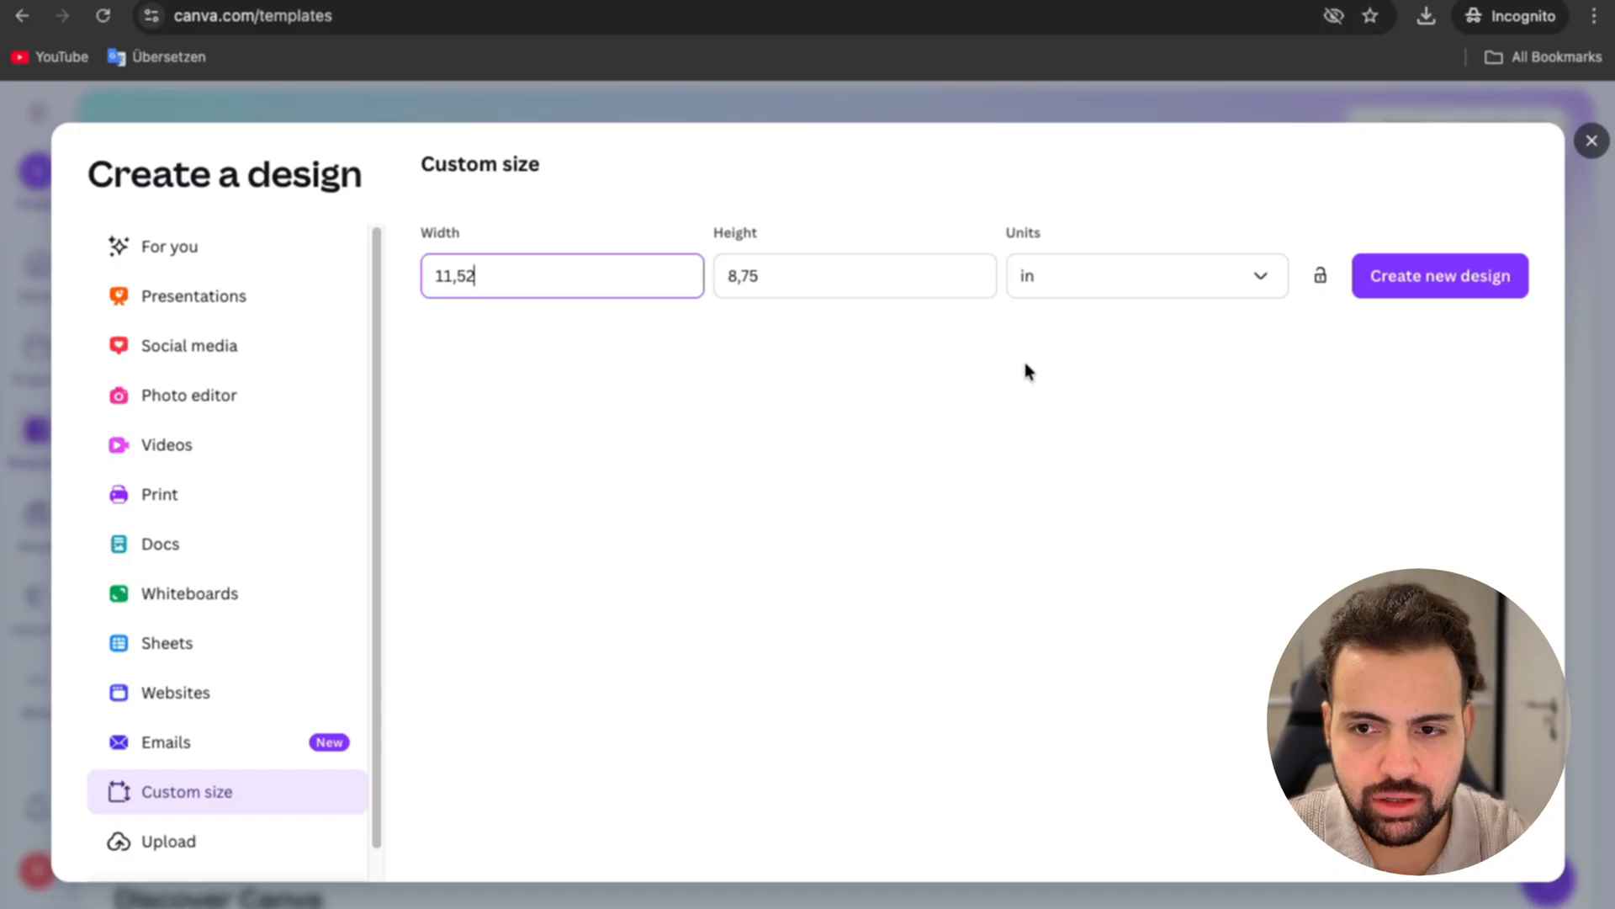
{"action": "left_click", "coordinate": [1464, 280]}
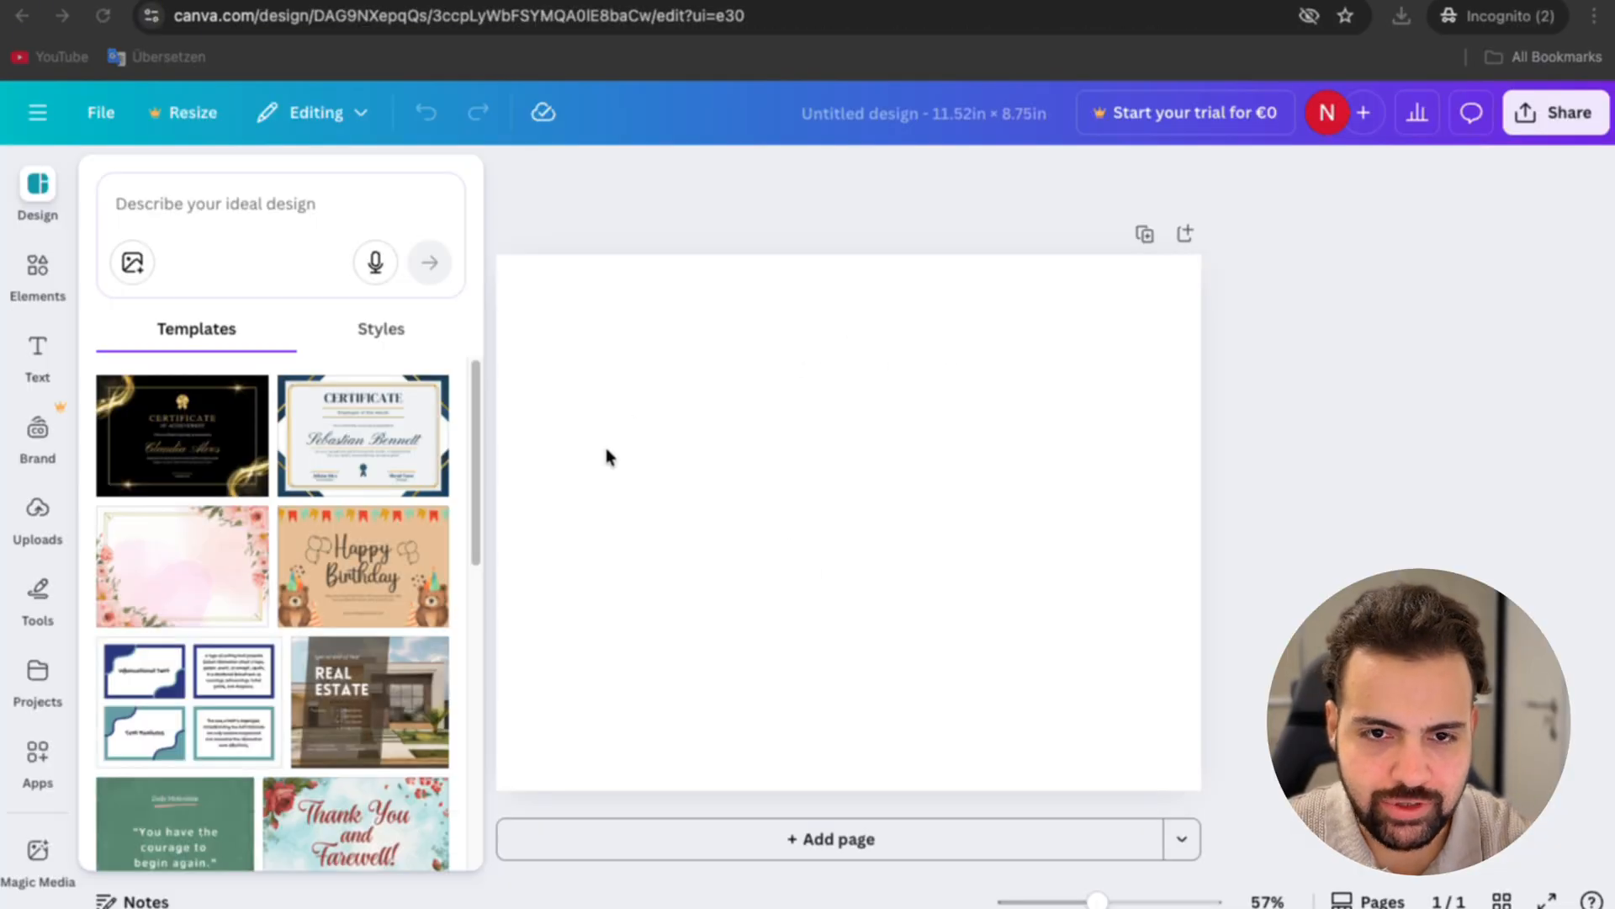
Step: Place the downloaded KDP template image on the blank page and enlarge it to fill the whole page
{"action": "left_click", "coordinate": [592, 307]}
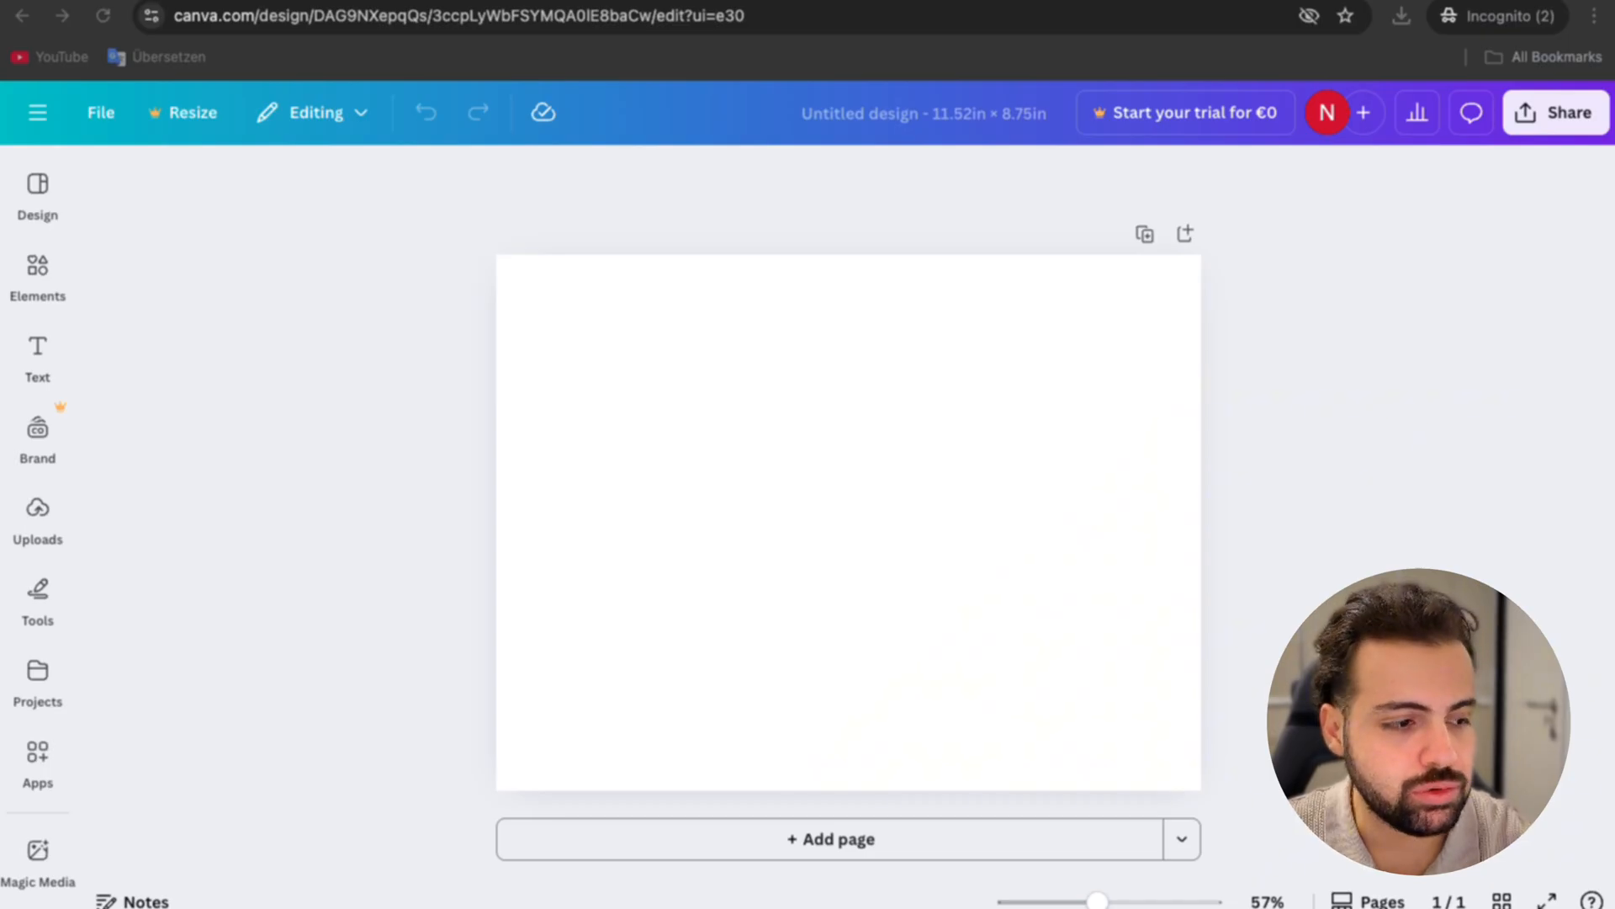
{"action": "left_click_drag", "start_coordinate": [543, 258], "coordinate": [730, 435]}
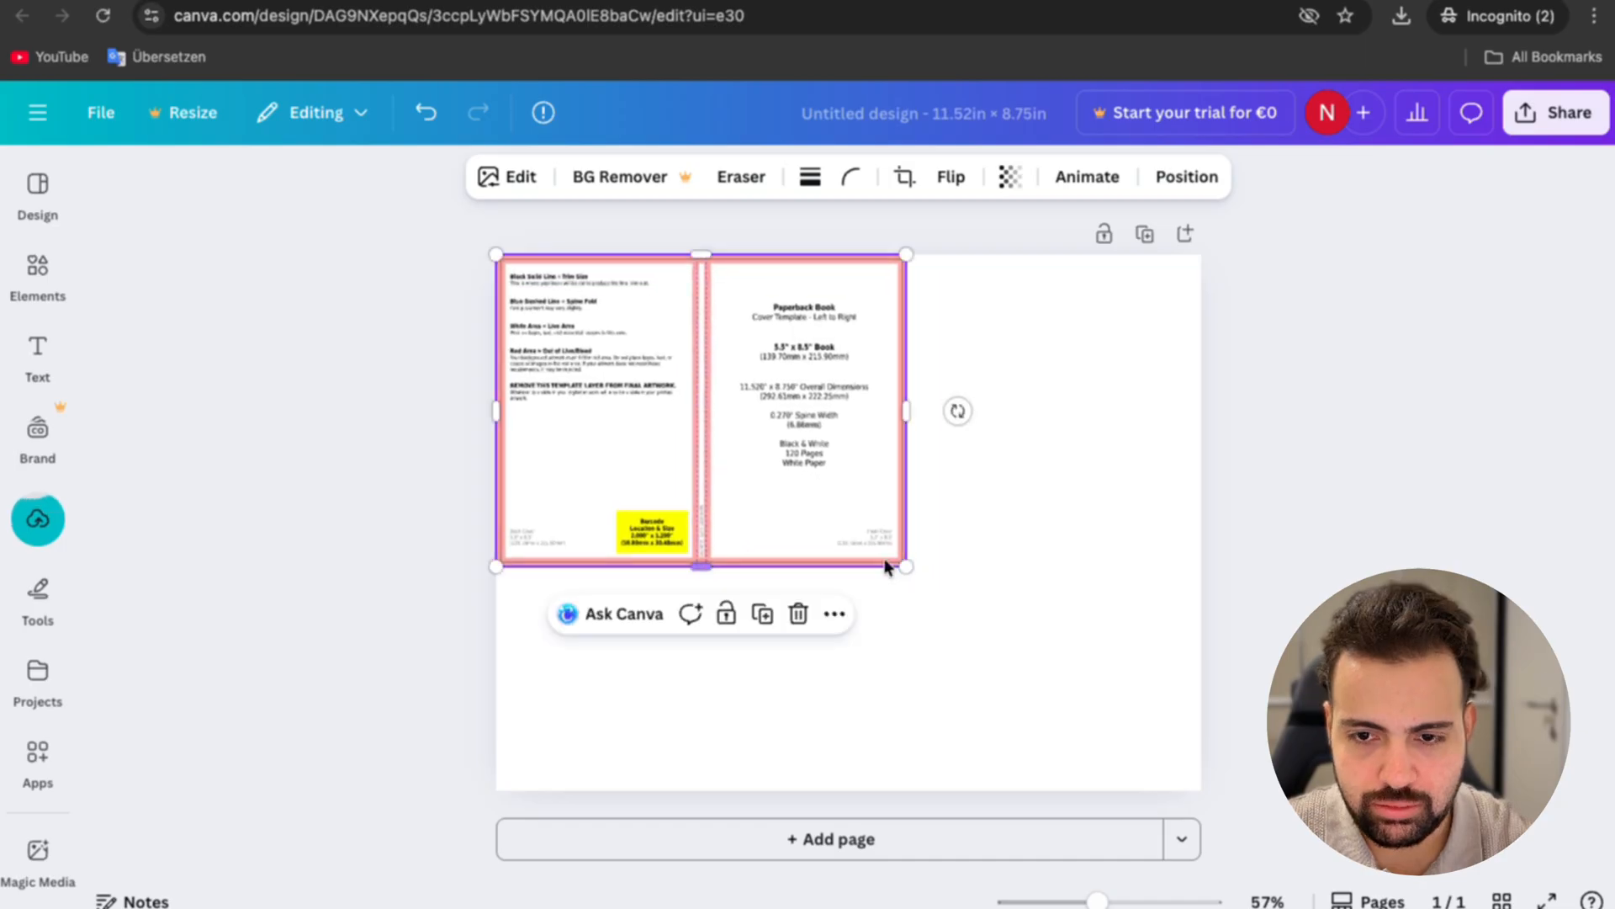
{"action": "left_click_drag", "start_coordinate": [901, 567], "coordinate": [1203, 777]}
{"action": "left_click", "coordinate": [1304, 707]}
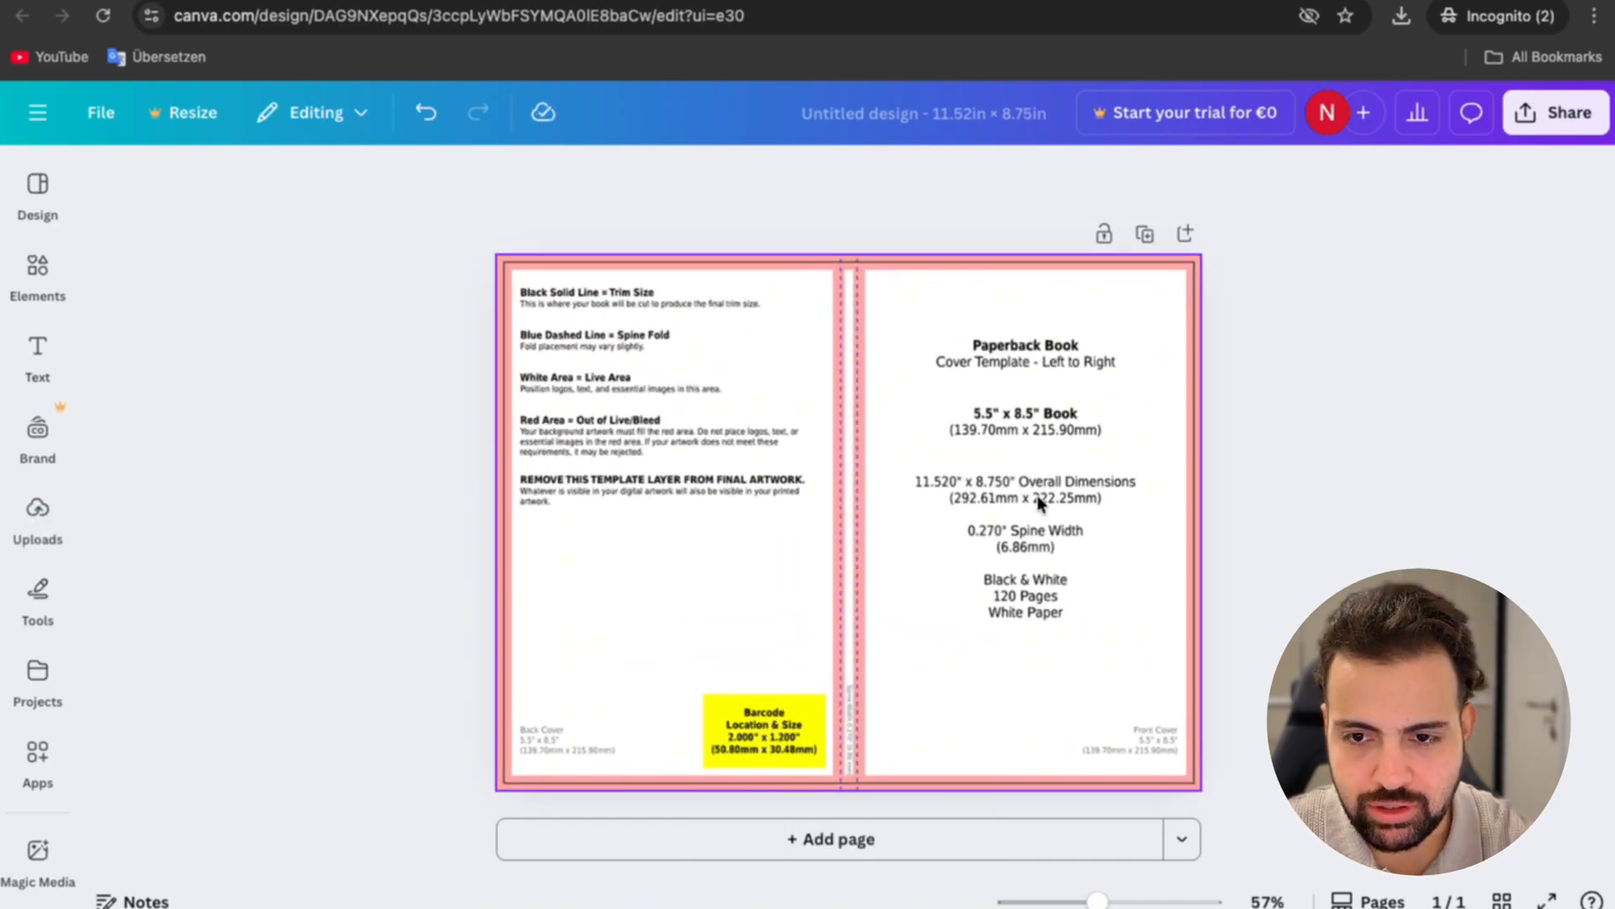
Step: Set the template image's transparency to 30
{"action": "left_click", "coordinate": [976, 495]}
{"action": "left_click", "coordinate": [1066, 177]}
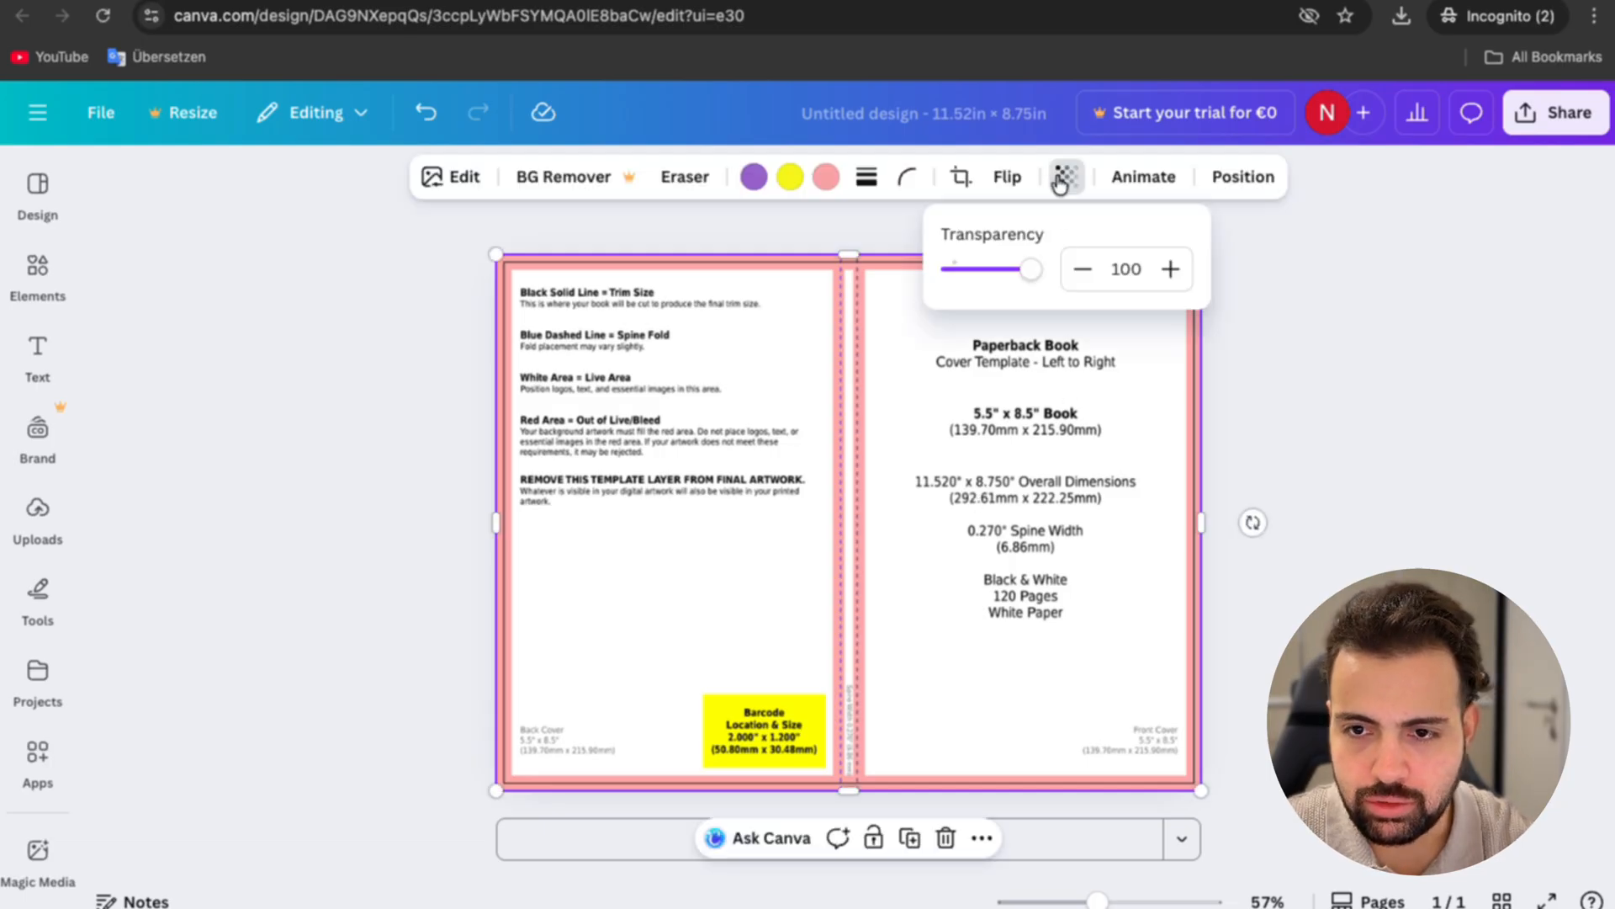
{"action": "left_click", "coordinate": [1112, 268]}
{"action": "type", "text": "30"}
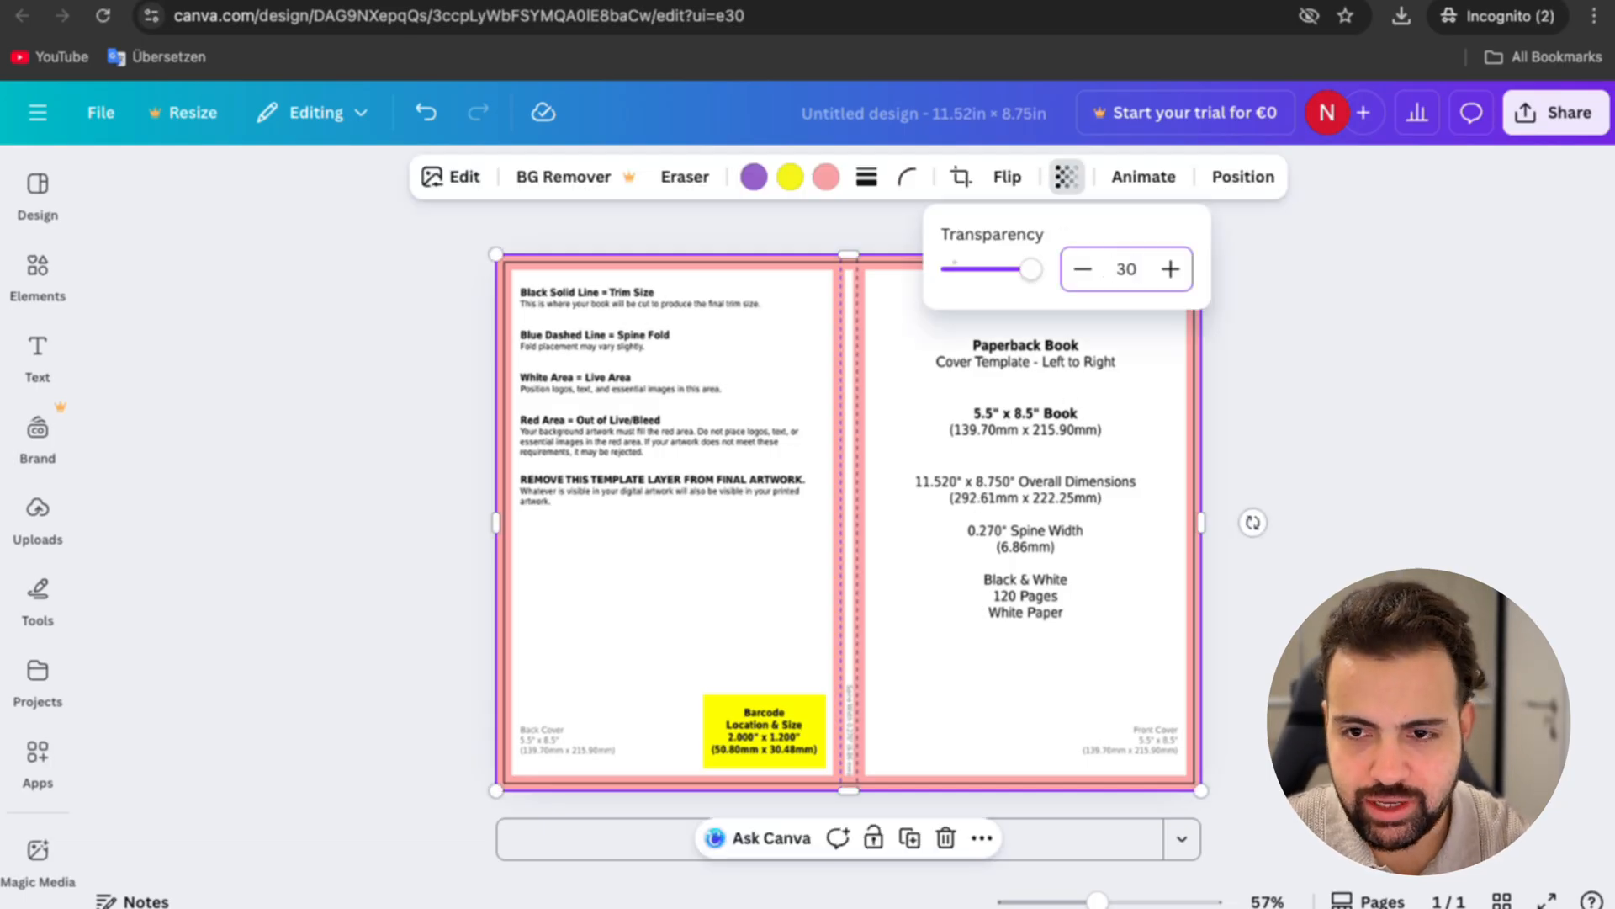
{"action": "left_click", "coordinate": [966, 510]}
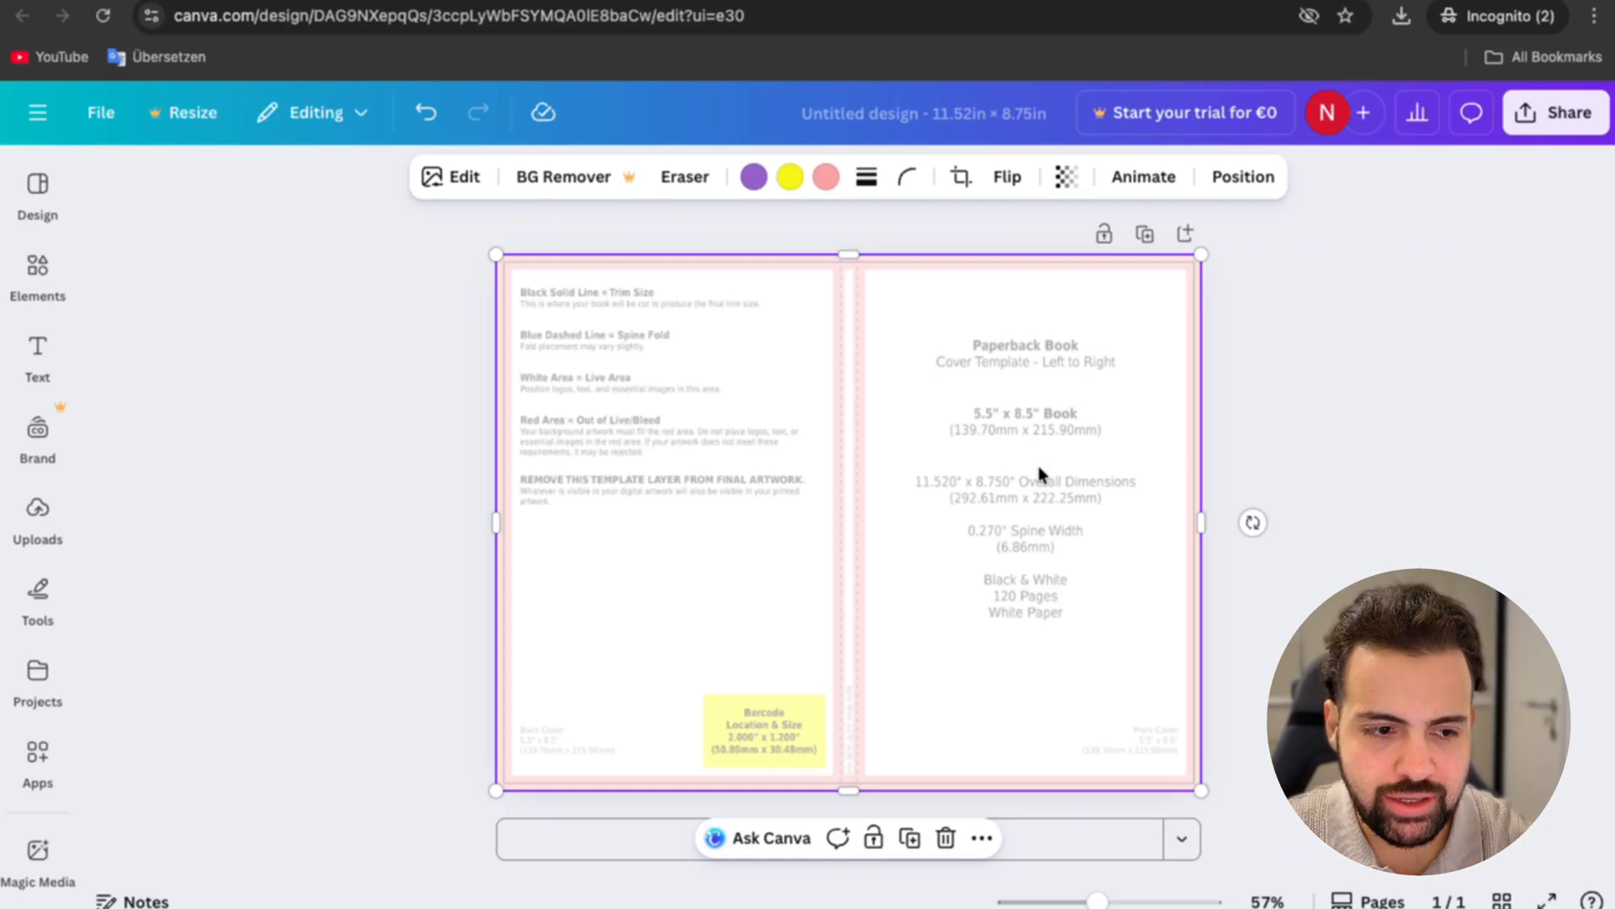
Step: Add a basic square shape and stretch it over the whole front cover, from the spine fold to the outer page edges
{"action": "left_click", "coordinate": [52, 265]}
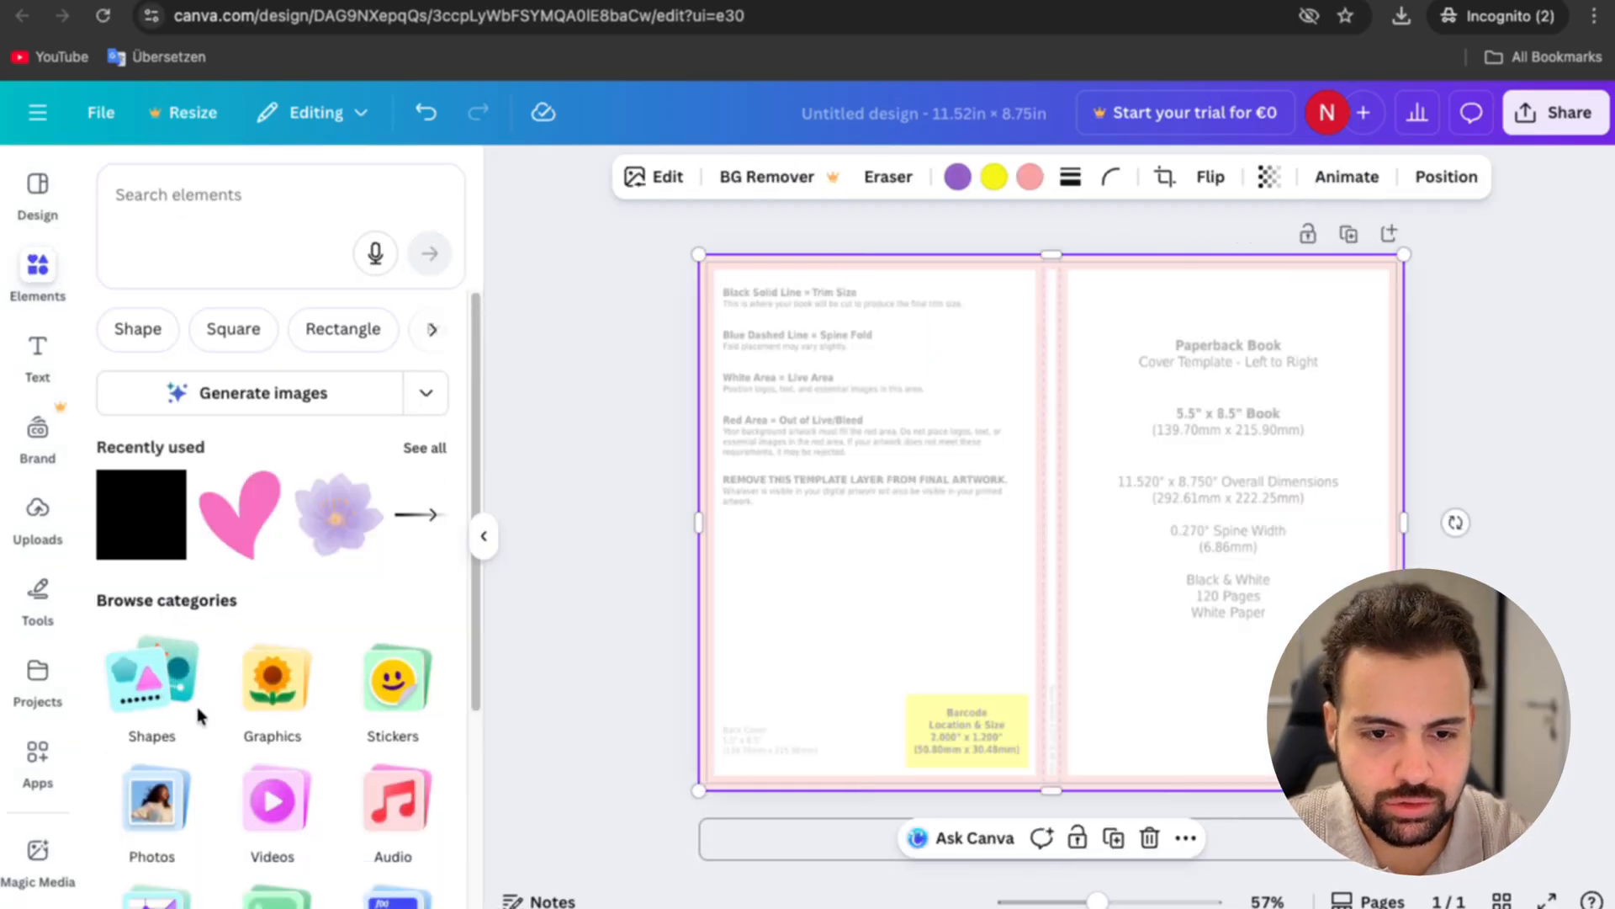
{"action": "left_click", "coordinate": [111, 670]}
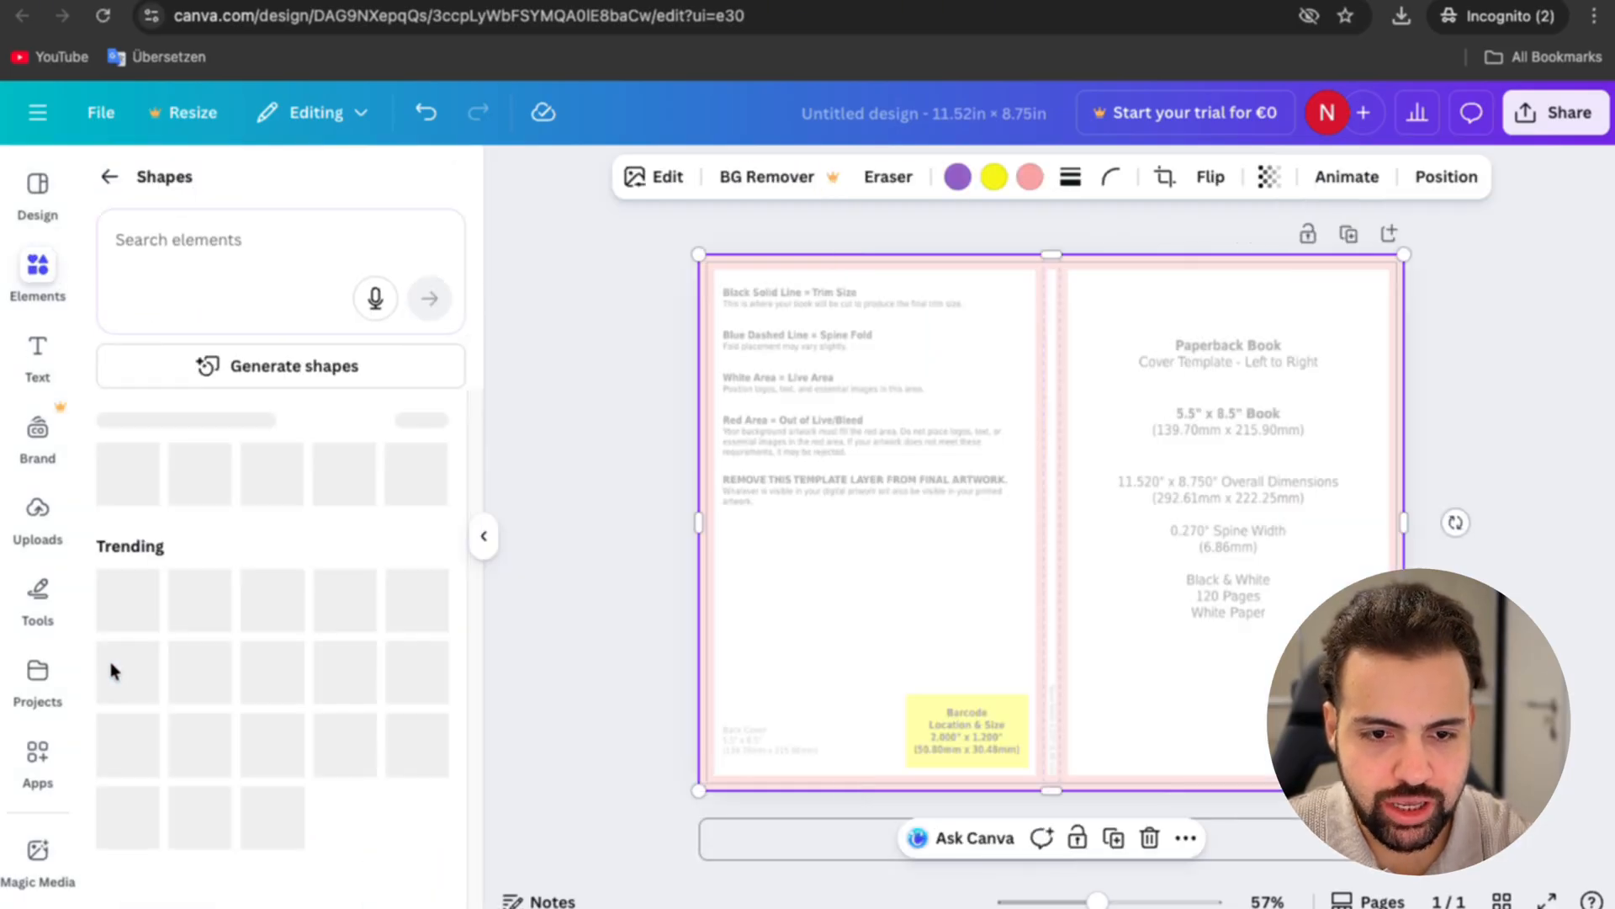
{"action": "left_click", "coordinate": [127, 727]}
{"action": "left_click_drag", "start_coordinate": [1071, 558], "coordinate": [1158, 376]}
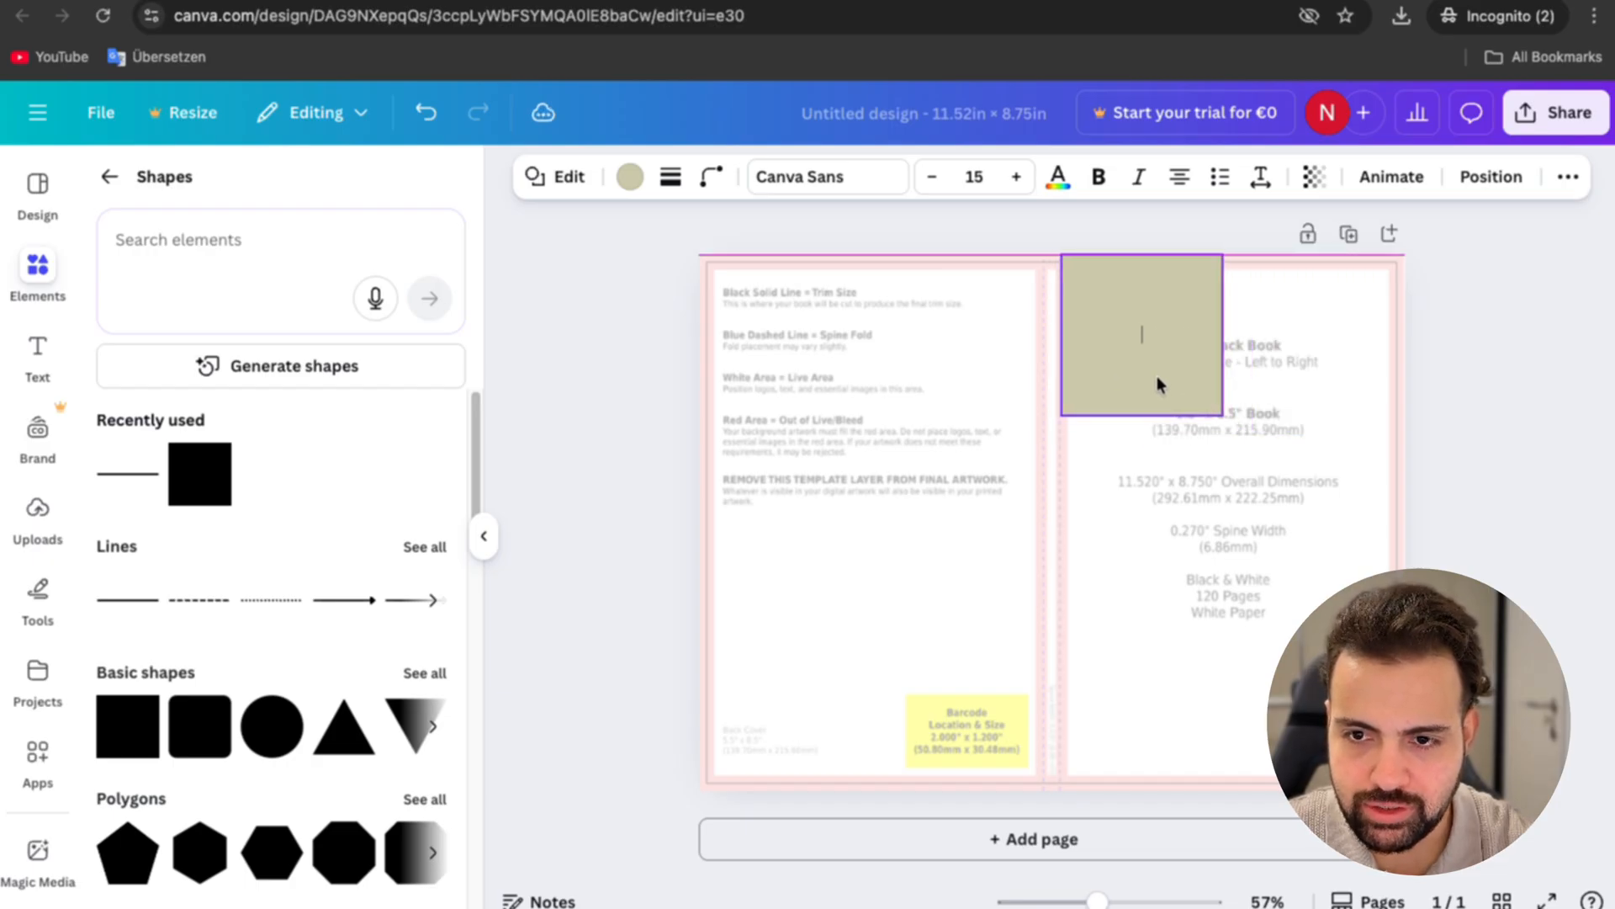
{"action": "scroll", "coordinate": [1070, 349], "scroll_direction": "up", "scroll_amount": 5}
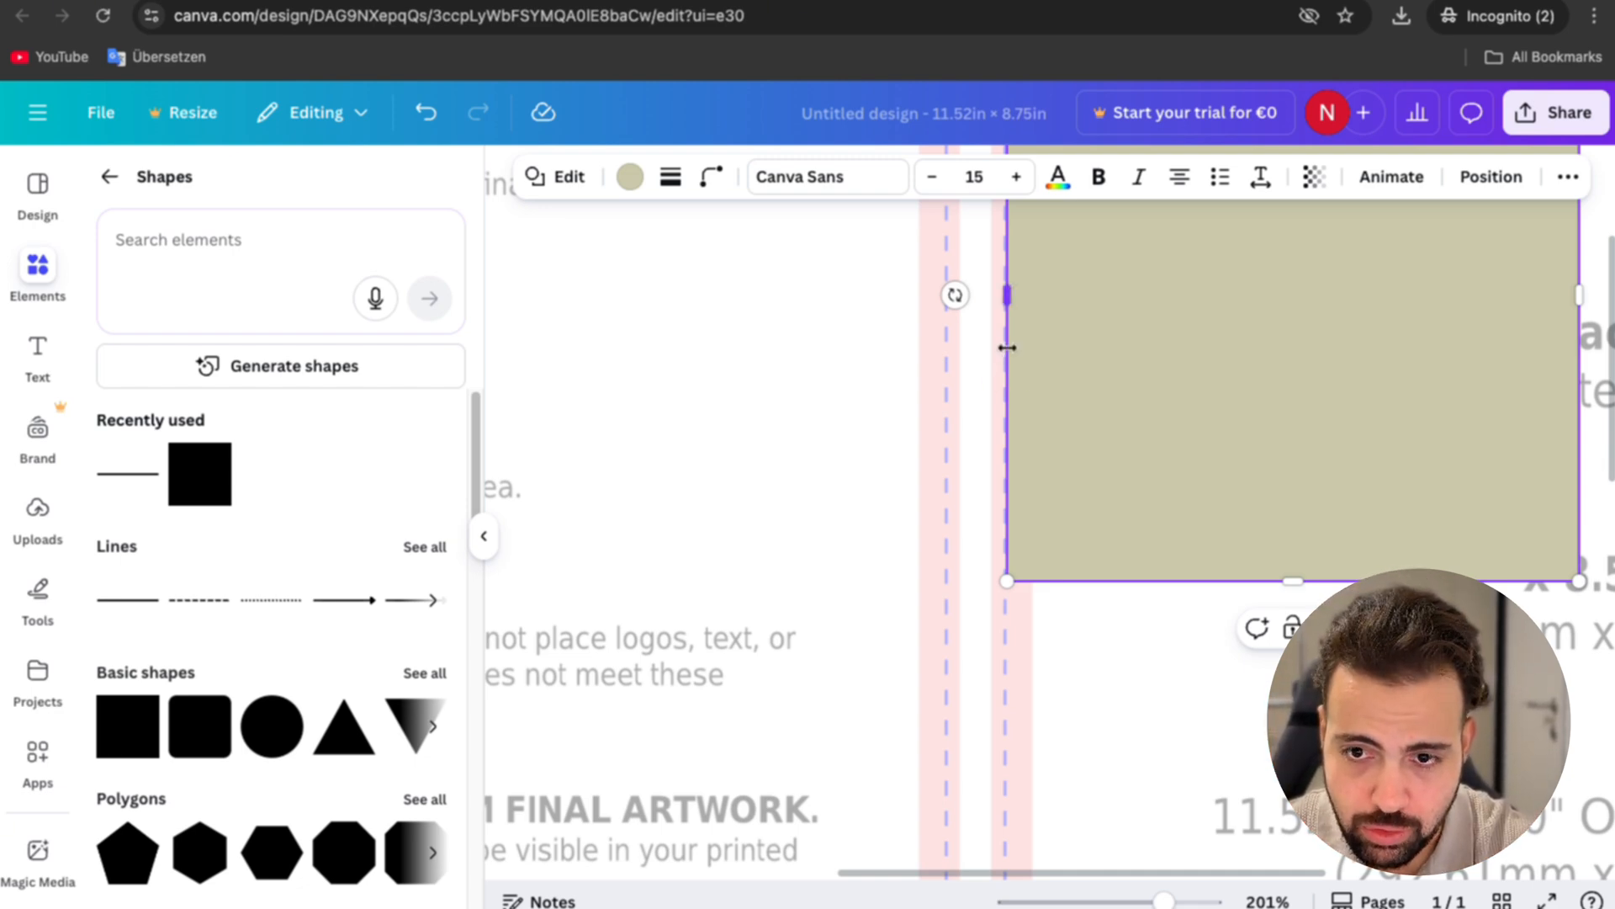
{"action": "scroll", "coordinate": [1008, 350], "scroll_direction": "down", "scroll_amount": 6, "text": "ctrl"}
{"action": "left_click_drag", "start_coordinate": [1255, 337], "coordinate": [1467, 332]}
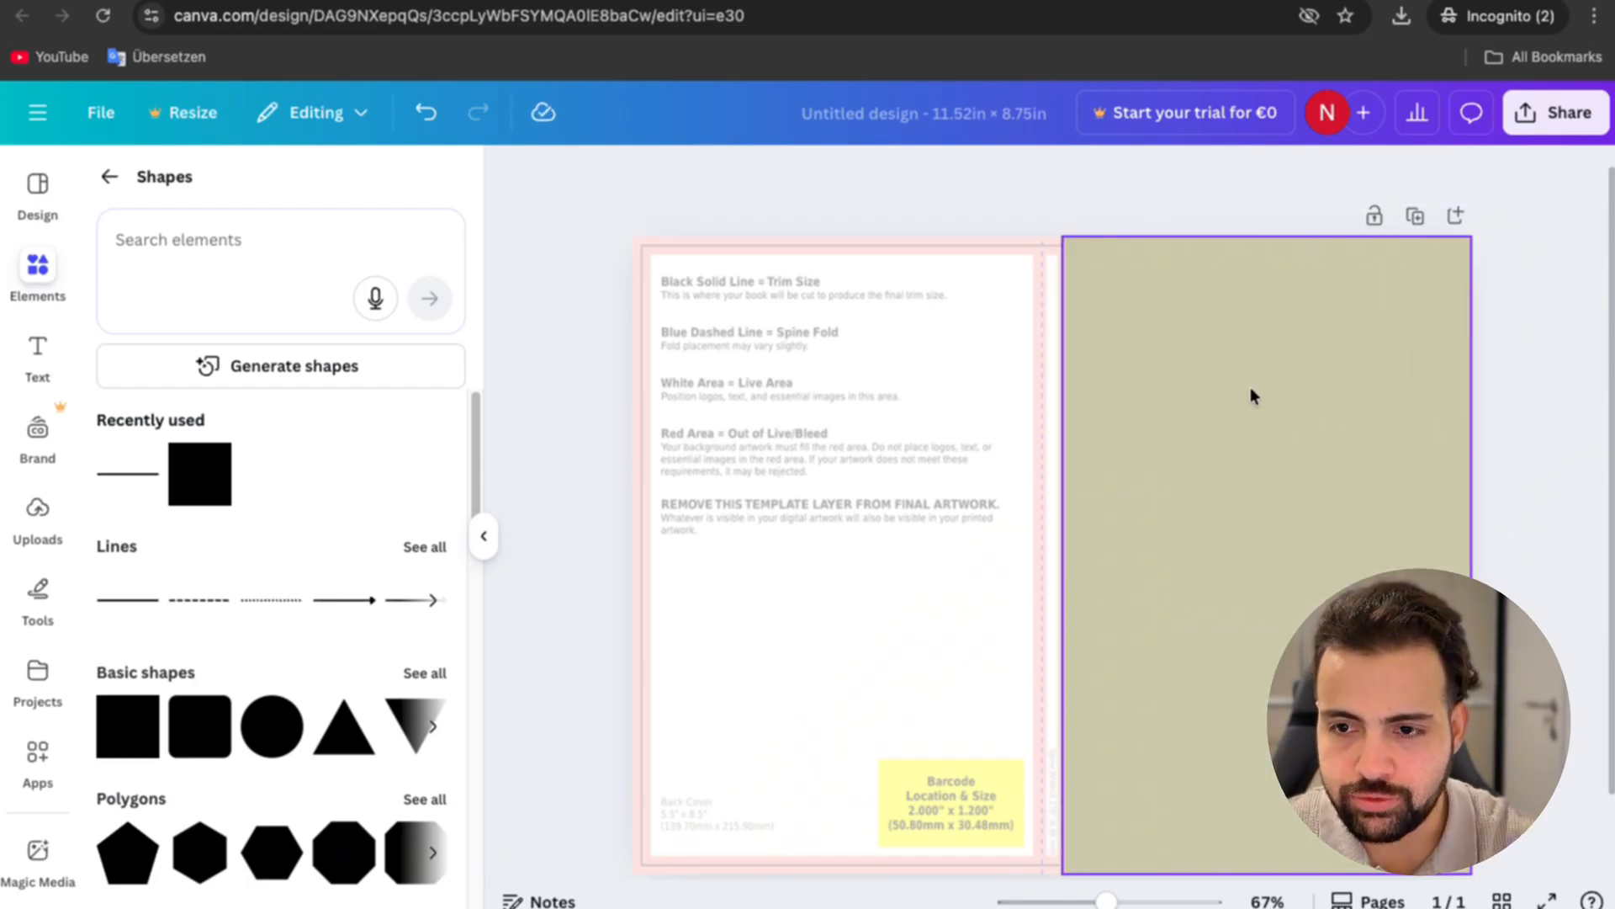
Step: Change the front cover rectangle's fill color from the document colors to white
{"action": "left_click", "coordinate": [1258, 425]}
{"action": "left_click", "coordinate": [275, 348]}
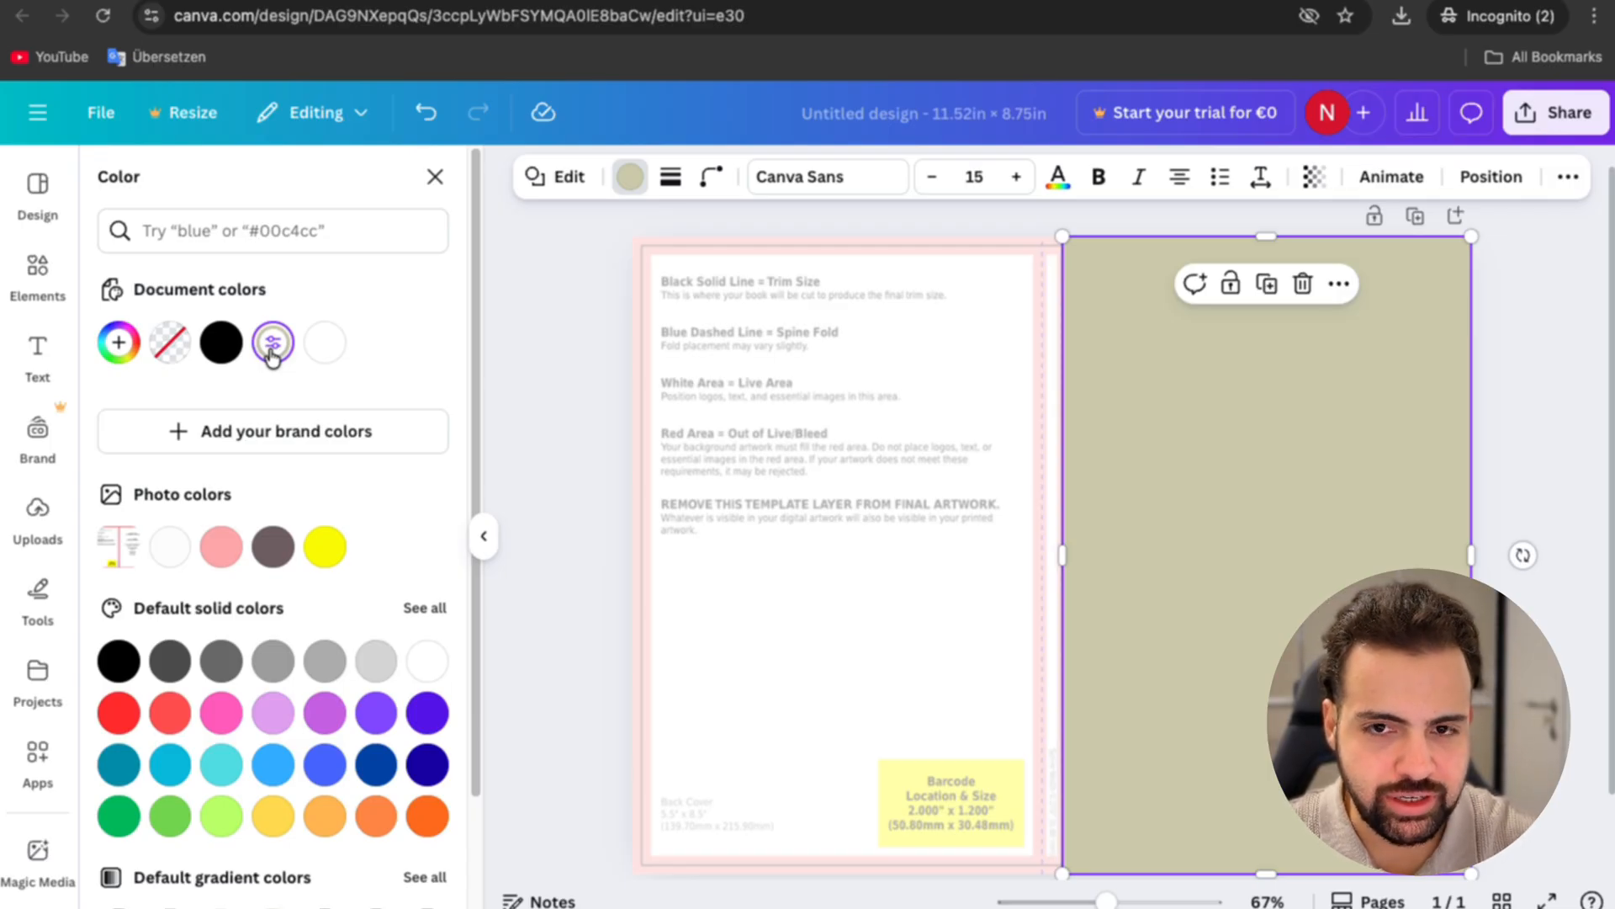
{"action": "left_click", "coordinate": [271, 356]}
{"action": "left_click_drag", "start_coordinate": [159, 462], "coordinate": [74, 444]}
{"action": "left_click_drag", "start_coordinate": [76, 442], "coordinate": [76, 443]}
{"action": "left_click", "coordinate": [74, 441]}
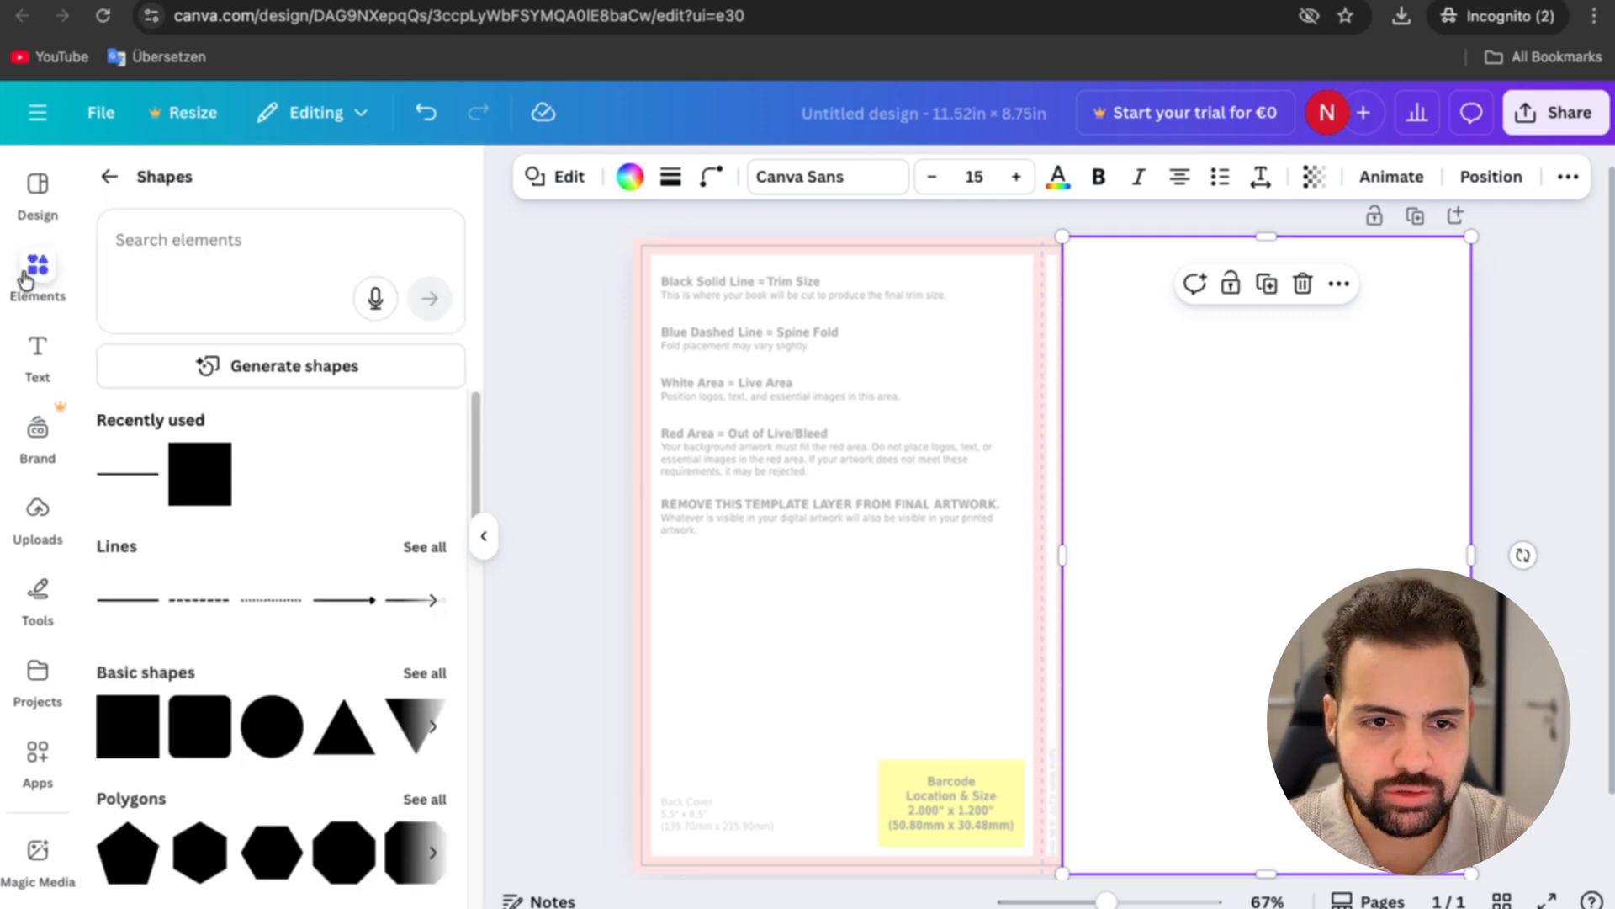
Step: Search the elements library for "background" and examine the graphics for a suitable front cover background
{"action": "left_click", "coordinate": [27, 274]}
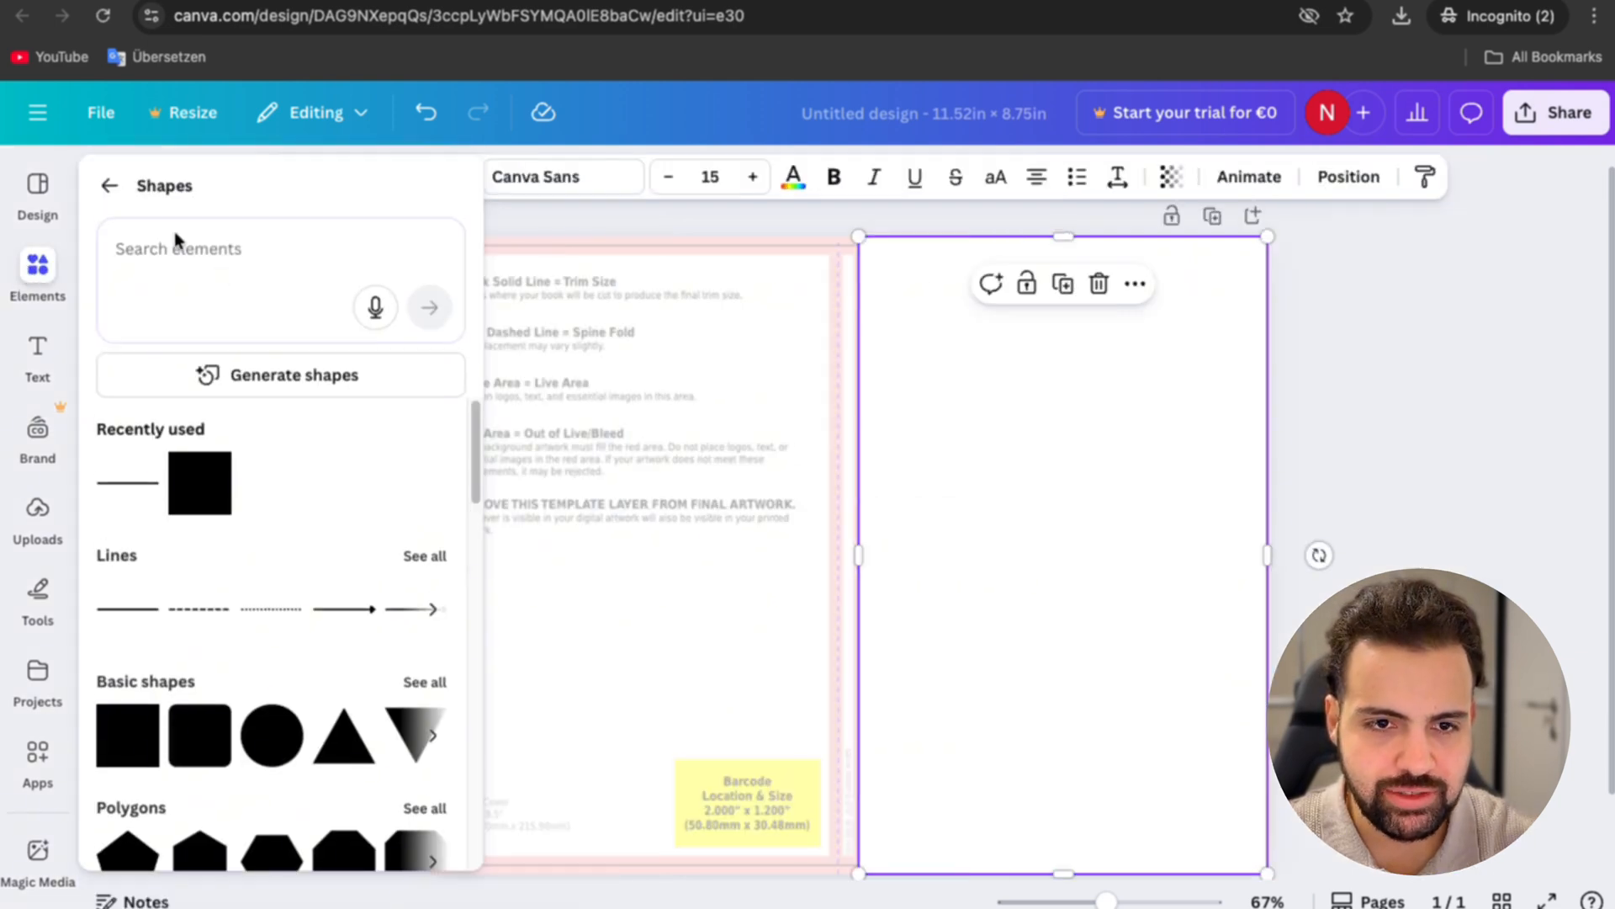
{"action": "left_click", "coordinate": [109, 187]}
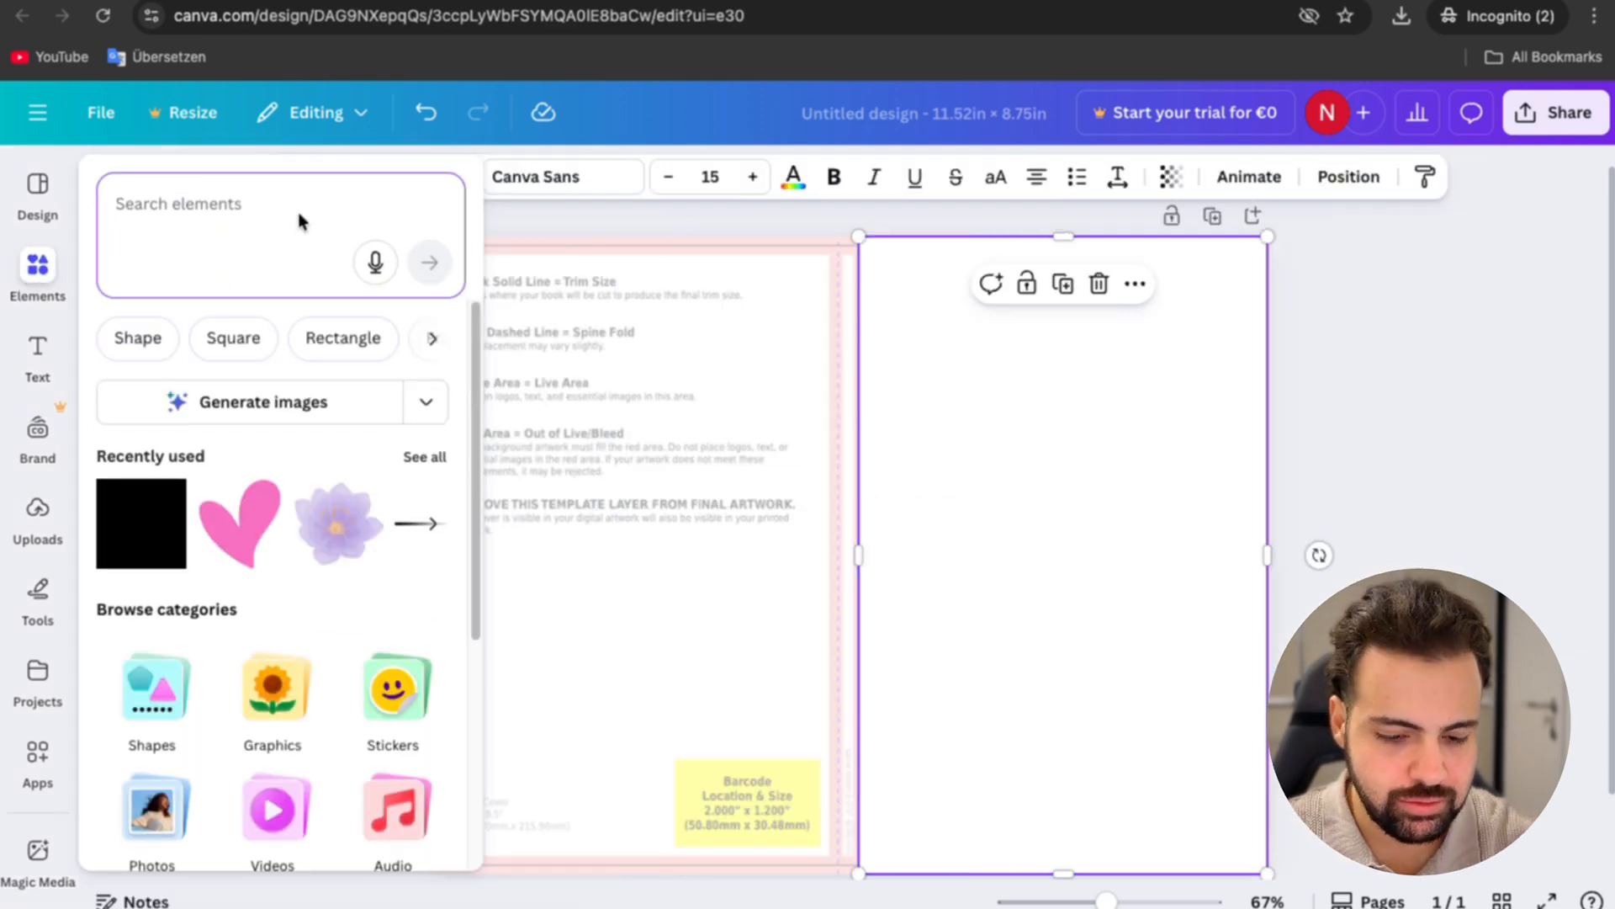
{"action": "type", "text": "background"}
{"action": "key", "text": "Return"}
{"action": "left_click", "coordinate": [425, 465]}
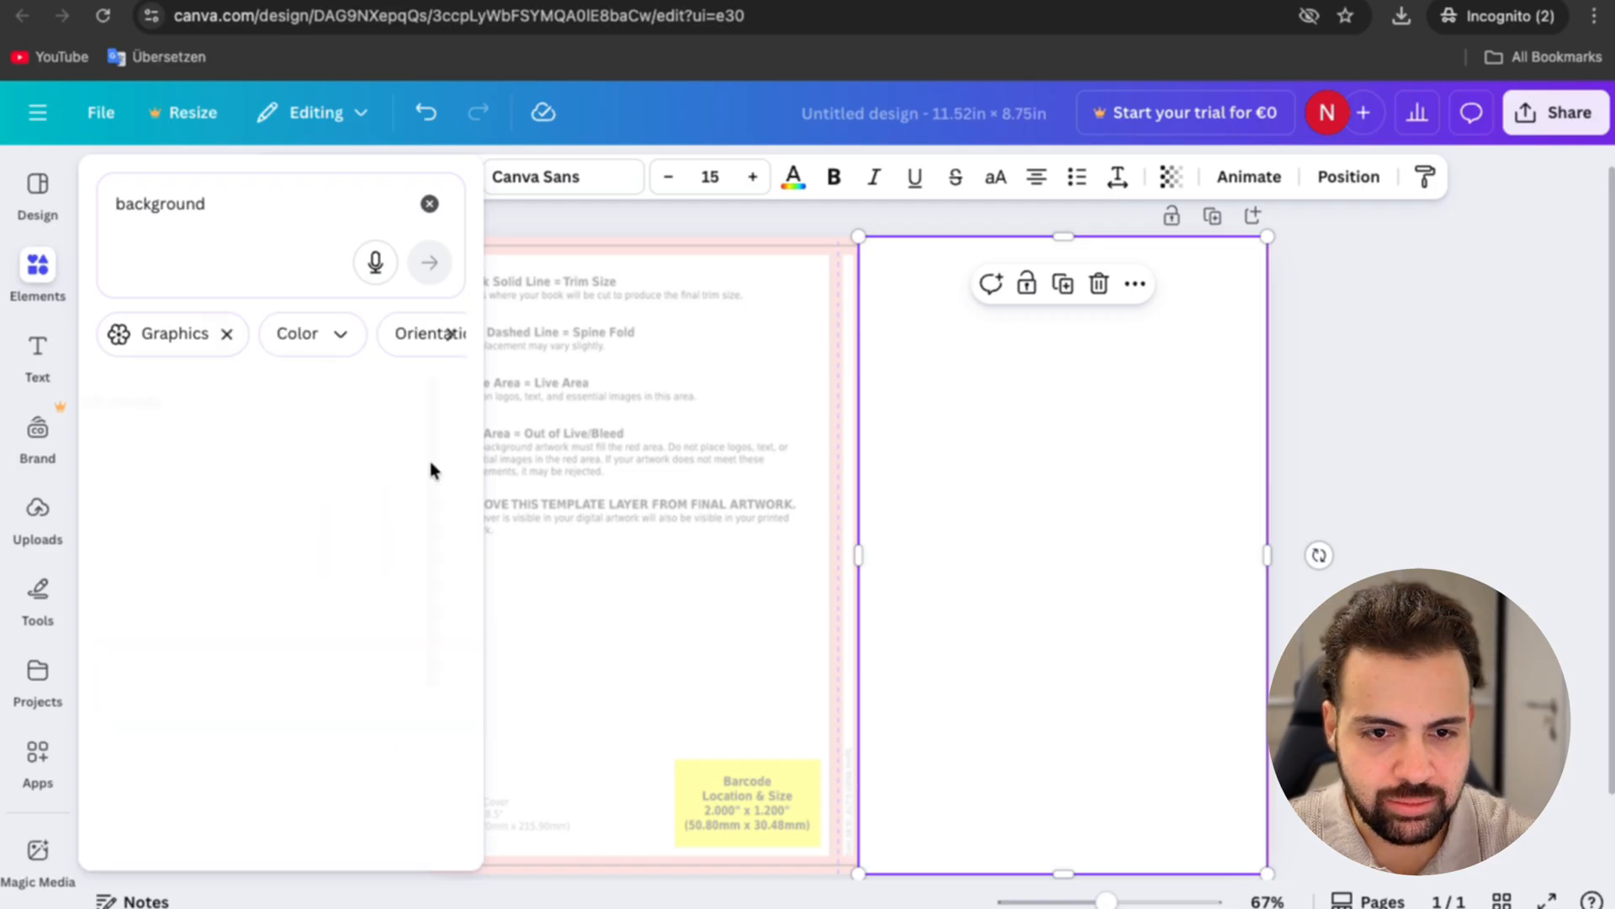
{"action": "scroll", "coordinate": [295, 723], "scroll_direction": "down", "scroll_amount": 2}
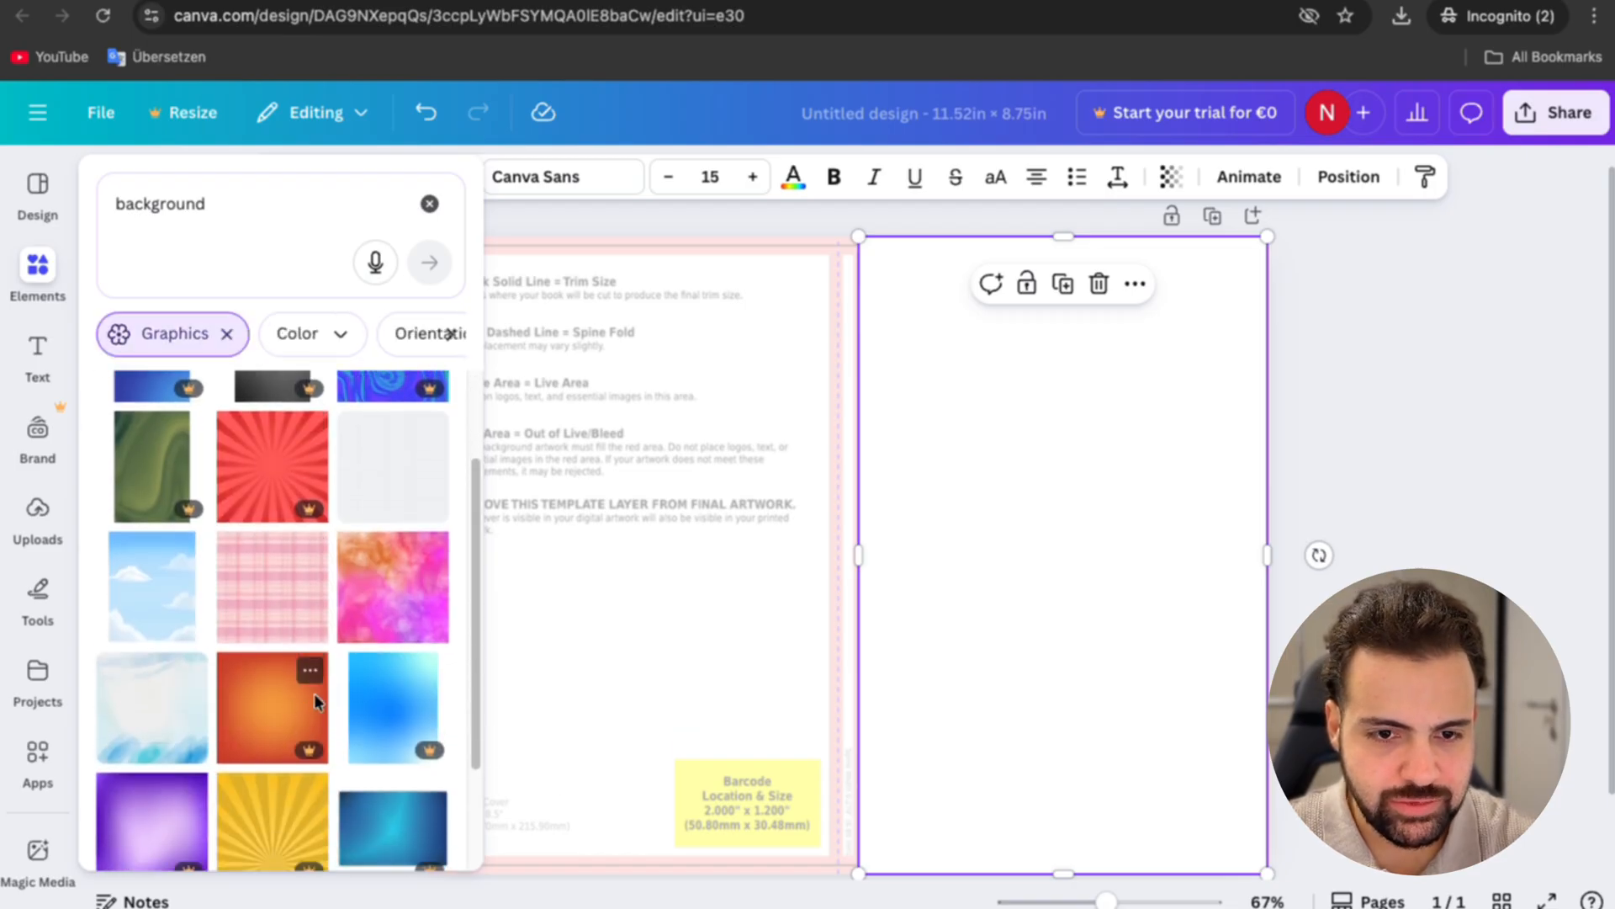
{"action": "scroll", "coordinate": [315, 694], "scroll_direction": "up", "scroll_amount": 2}
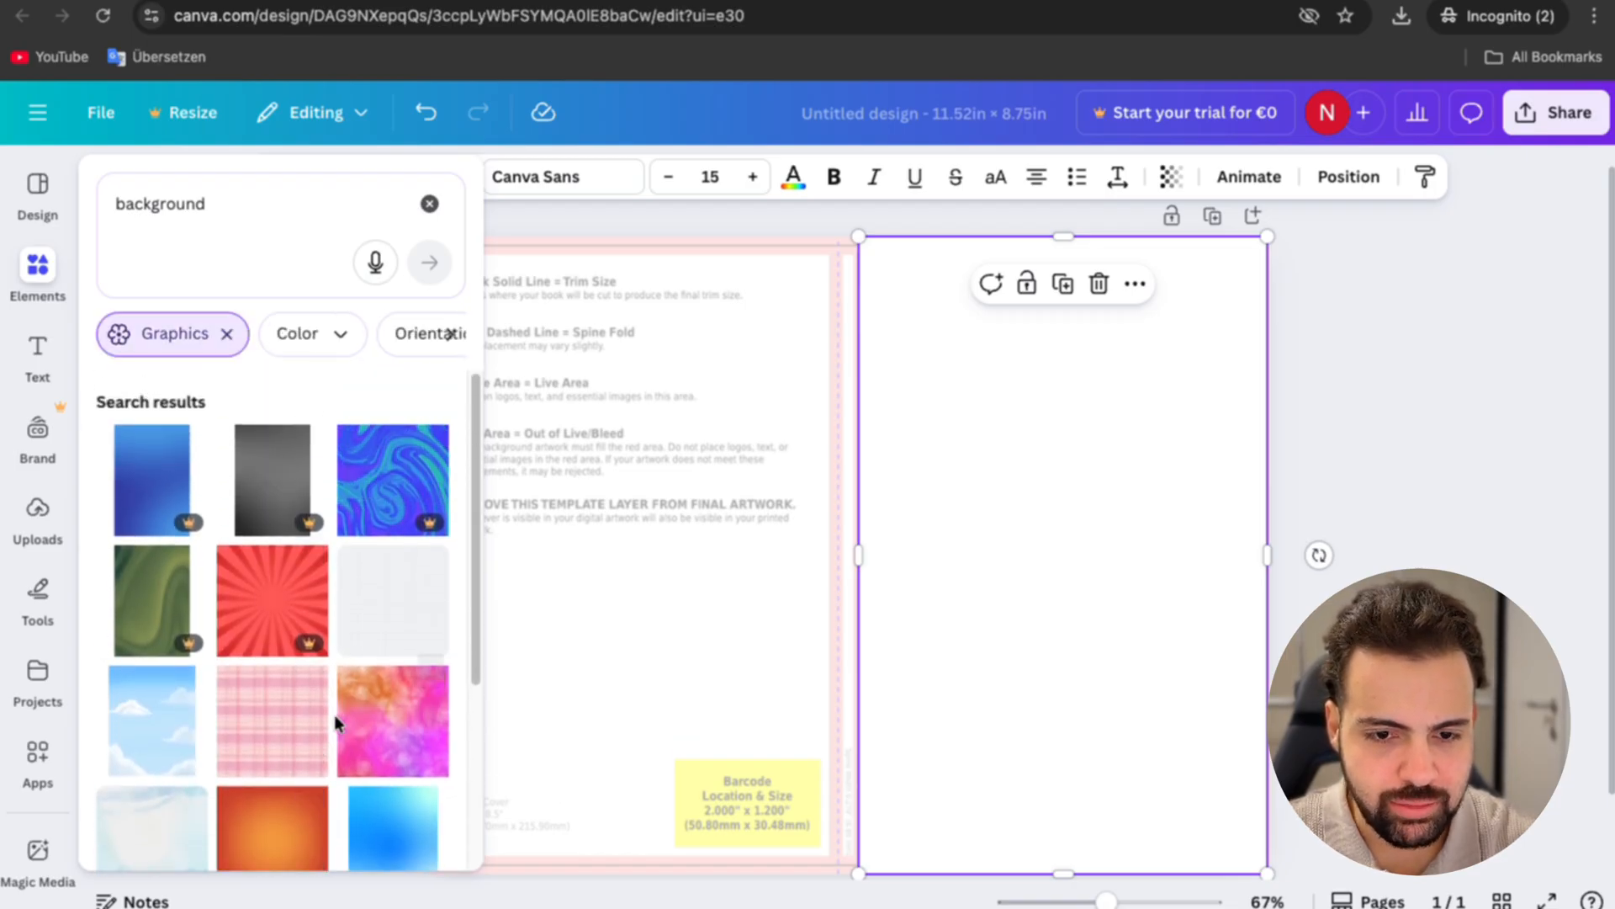
{"action": "scroll", "coordinate": [335, 721], "scroll_direction": "down", "scroll_amount": 5}
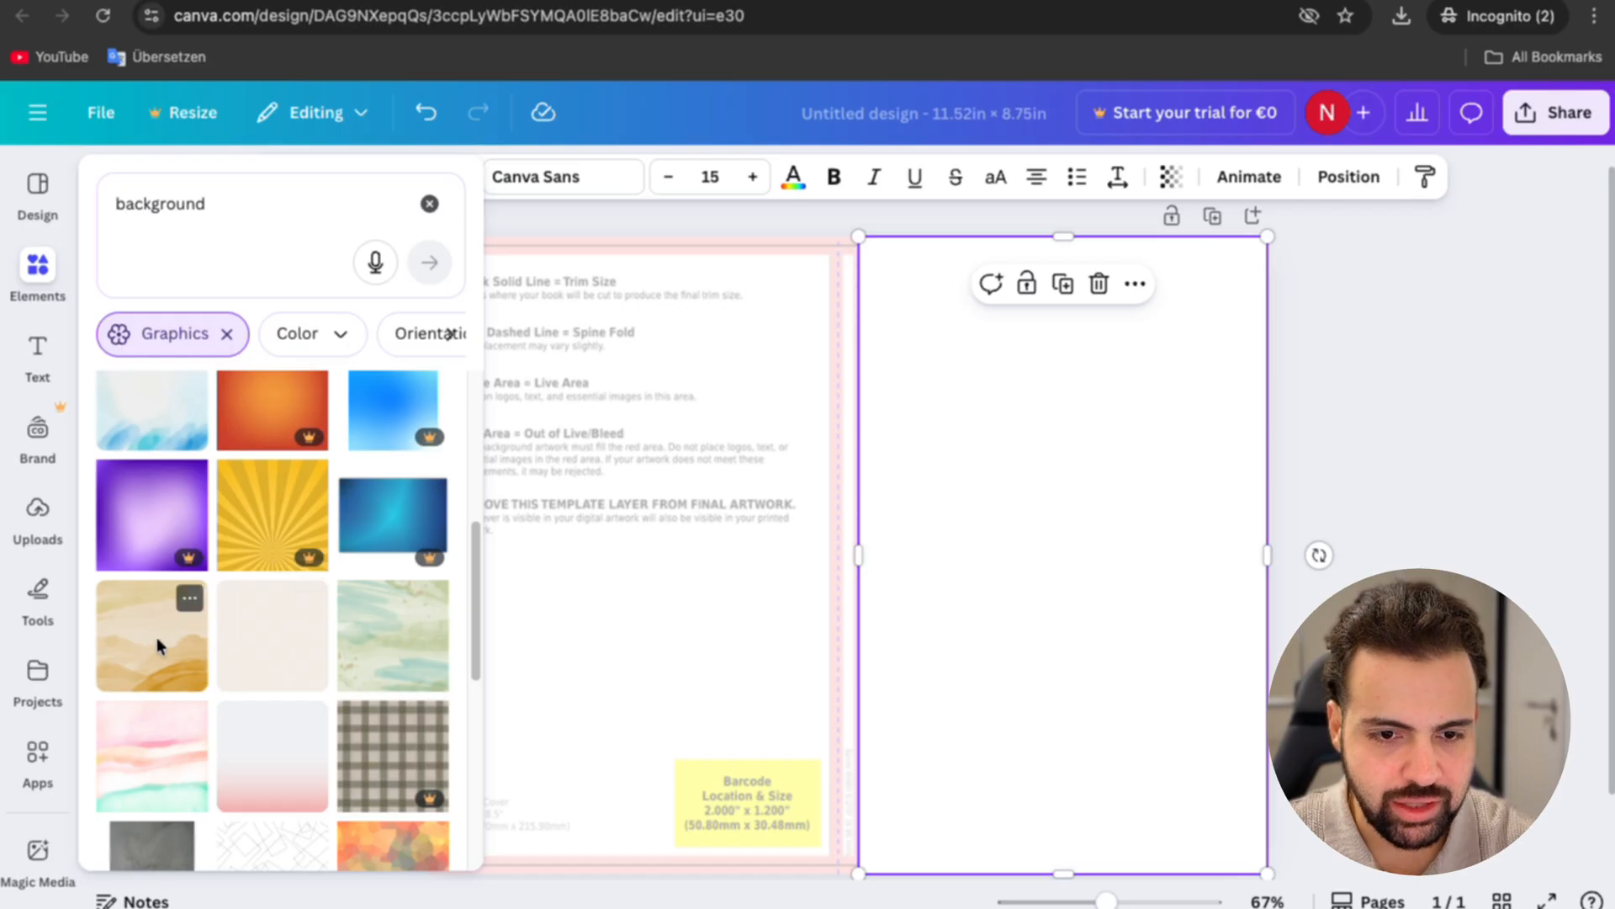
{"action": "left_click", "coordinate": [286, 660]}
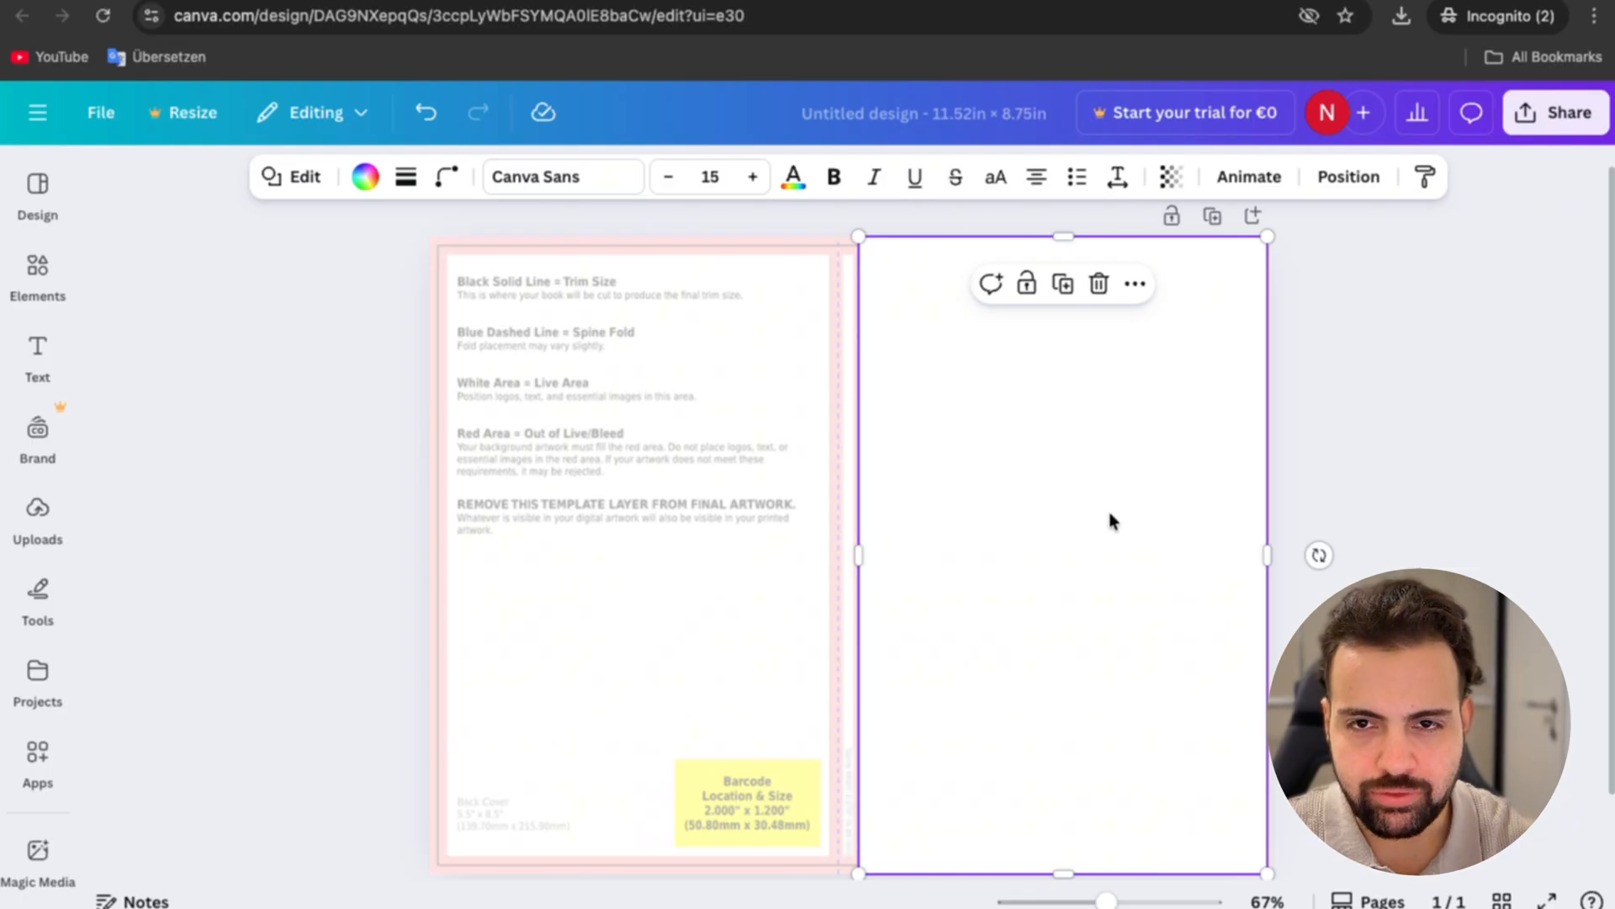
Step: Search the elements library for "background flowers" and examine the floral graphics for the front cover
{"action": "left_click", "coordinate": [38, 274]}
{"action": "left_click", "coordinate": [224, 195]}
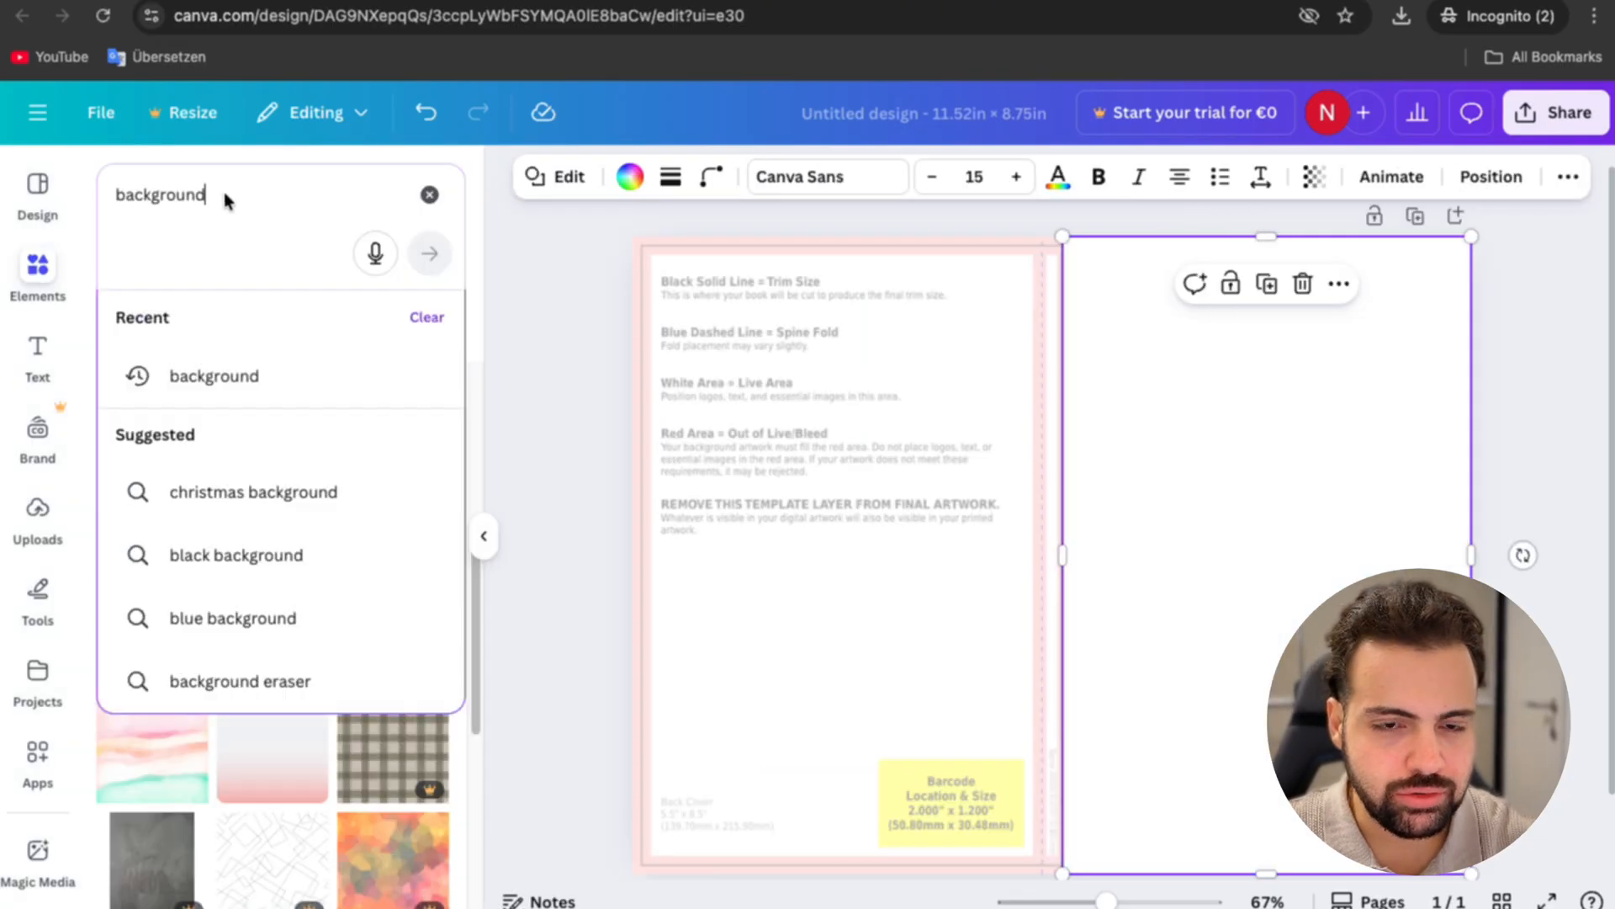
{"action": "type", "text": "flowe"}
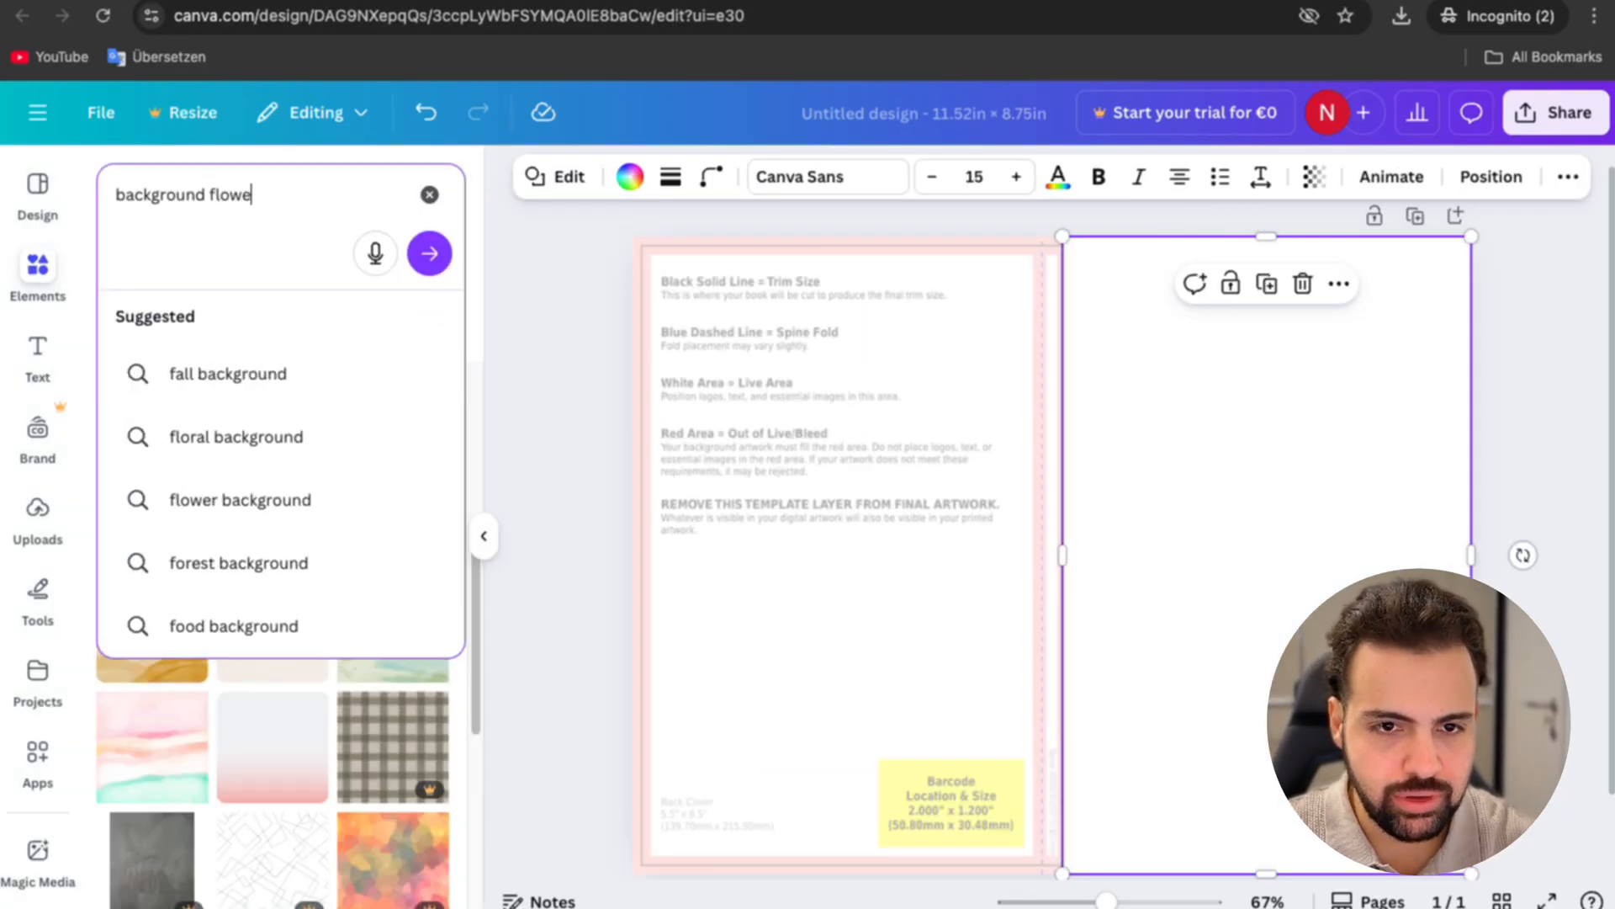
{"action": "type", "text": "rs"}
{"action": "key", "text": "Return"}
{"action": "scroll", "coordinate": [344, 753], "scroll_direction": "down", "scroll_amount": 5}
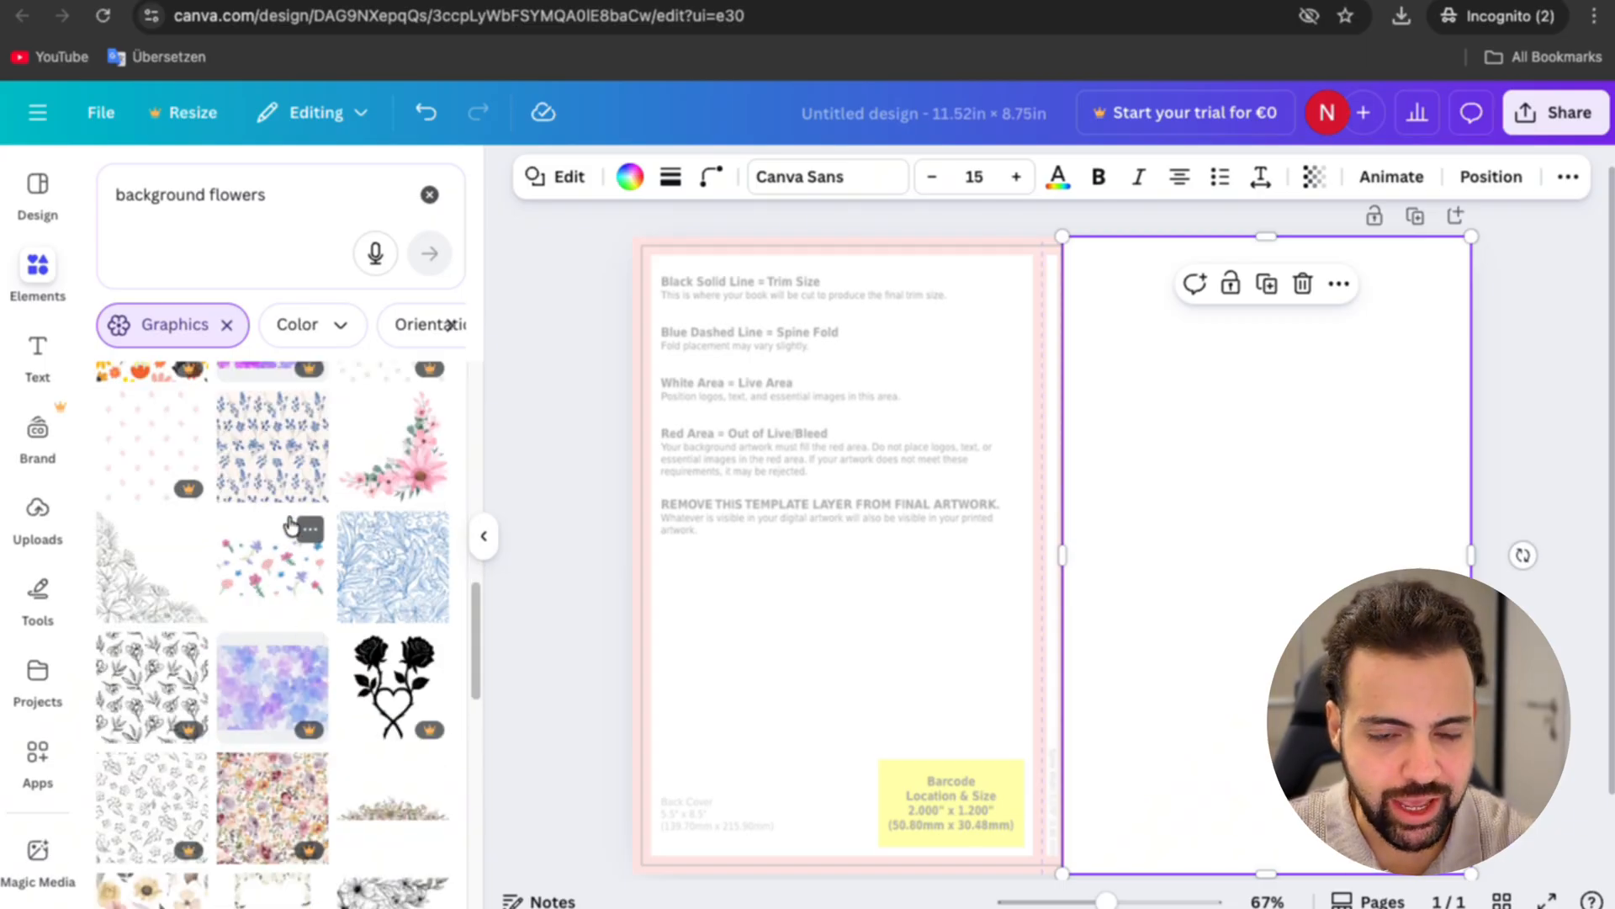
{"action": "scroll", "coordinate": [321, 713], "scroll_direction": "down", "scroll_amount": 5}
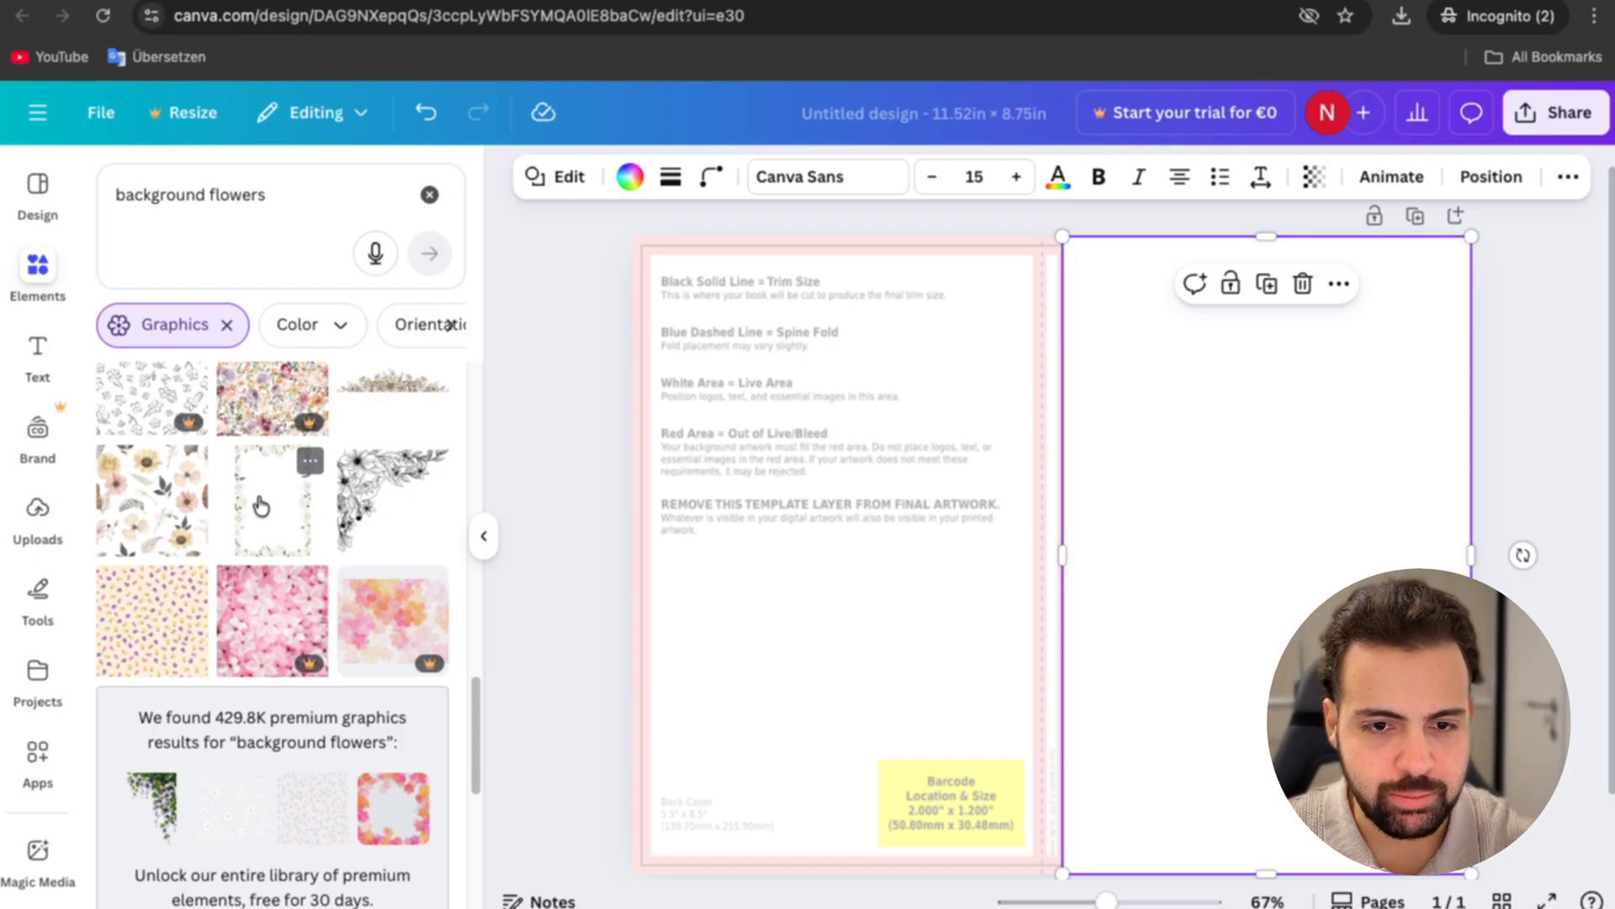
{"action": "scroll", "coordinate": [271, 545], "scroll_direction": "up", "scroll_amount": 5}
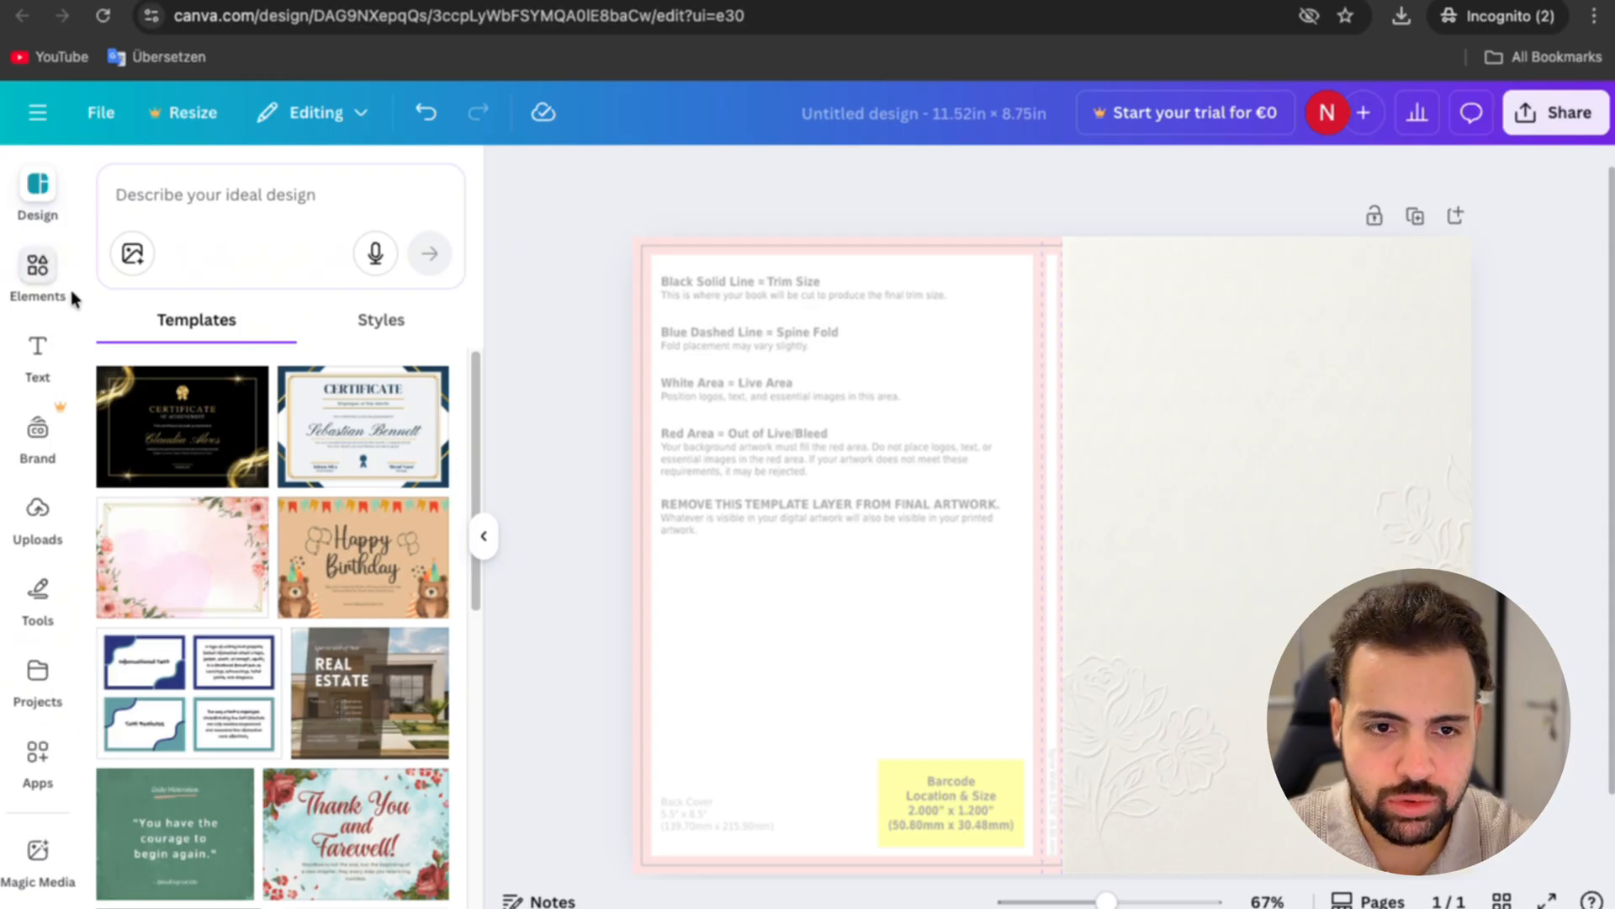
Step: Add a text box reading "Dear Son," on the upper part of the front cover
{"action": "left_click", "coordinate": [40, 357]}
{"action": "left_click", "coordinate": [318, 274]}
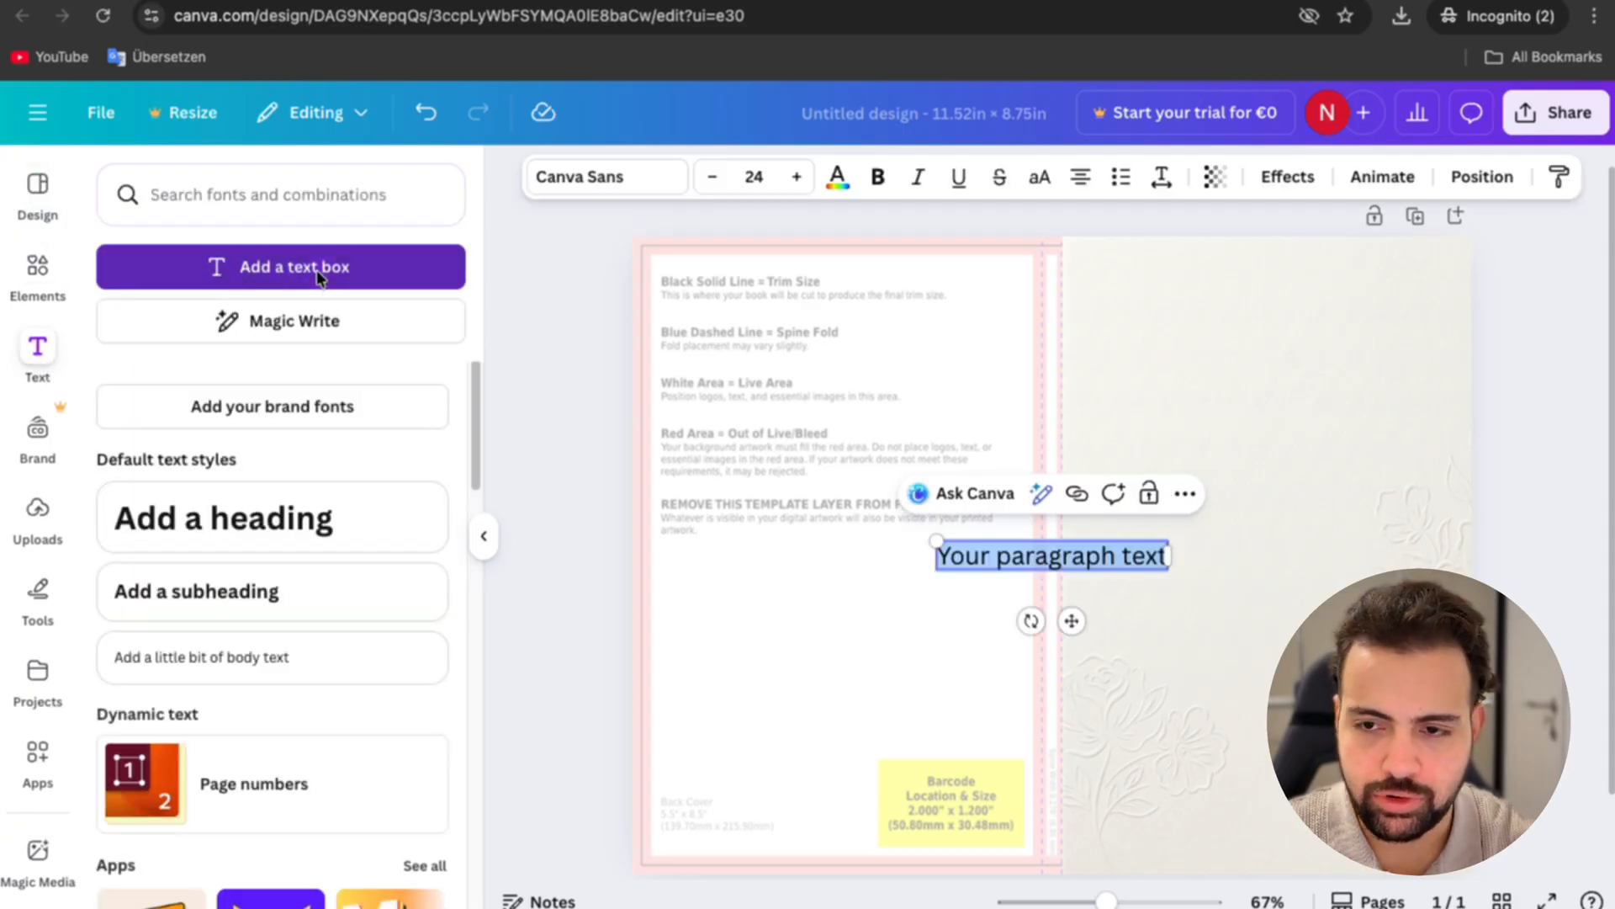
{"action": "left_click_drag", "start_coordinate": [1071, 621], "coordinate": [1256, 433]}
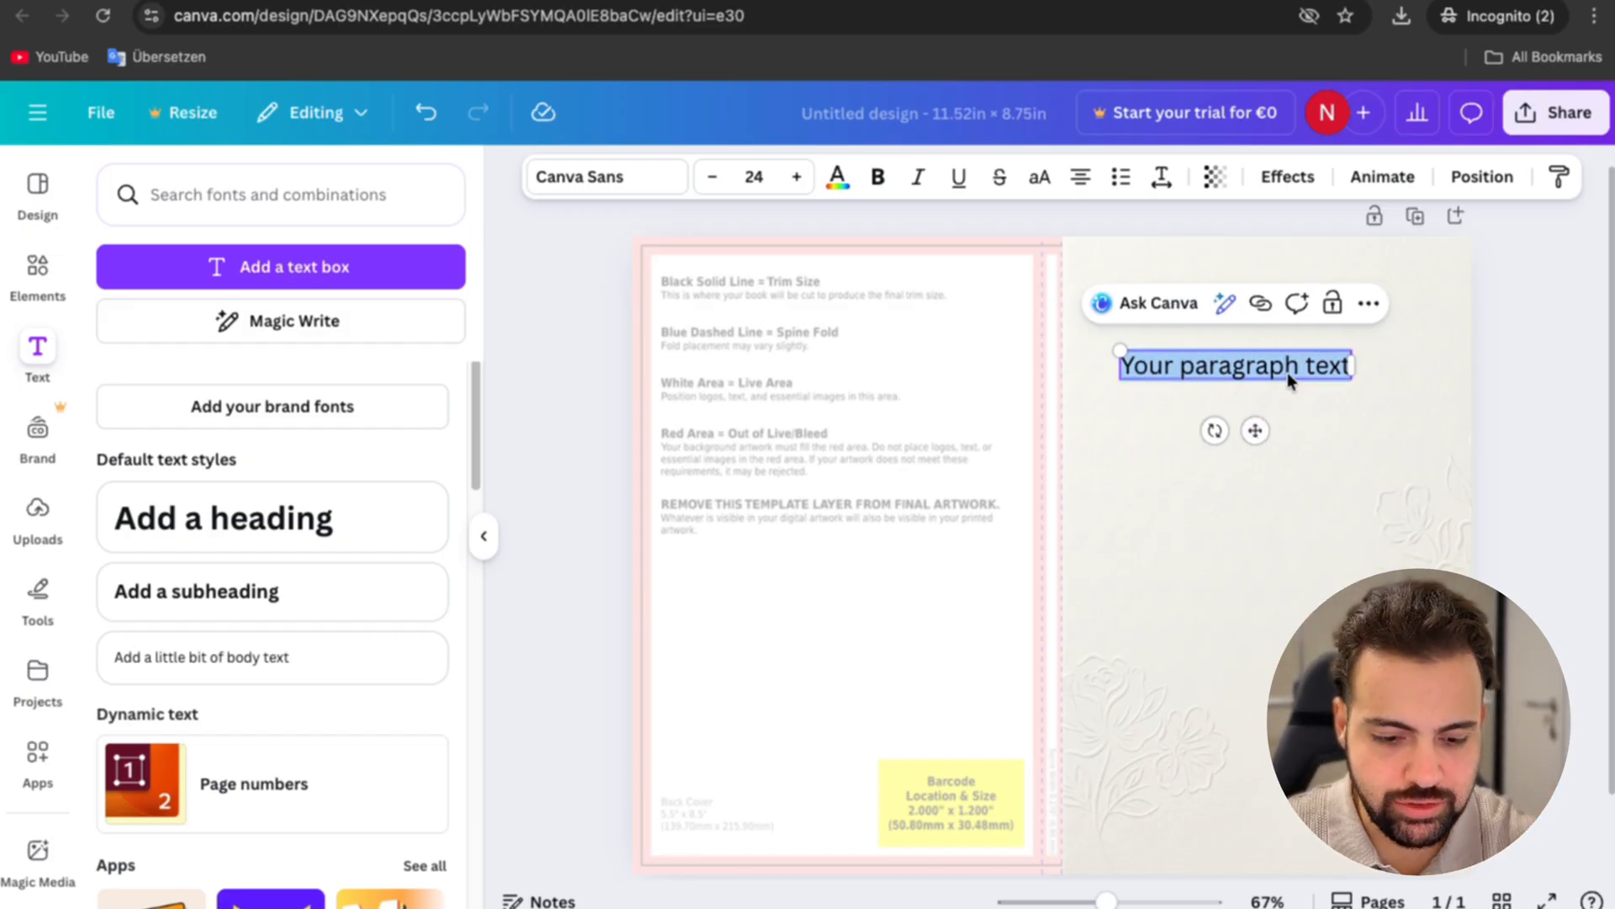
{"action": "type", "text": "Dear Son,"}
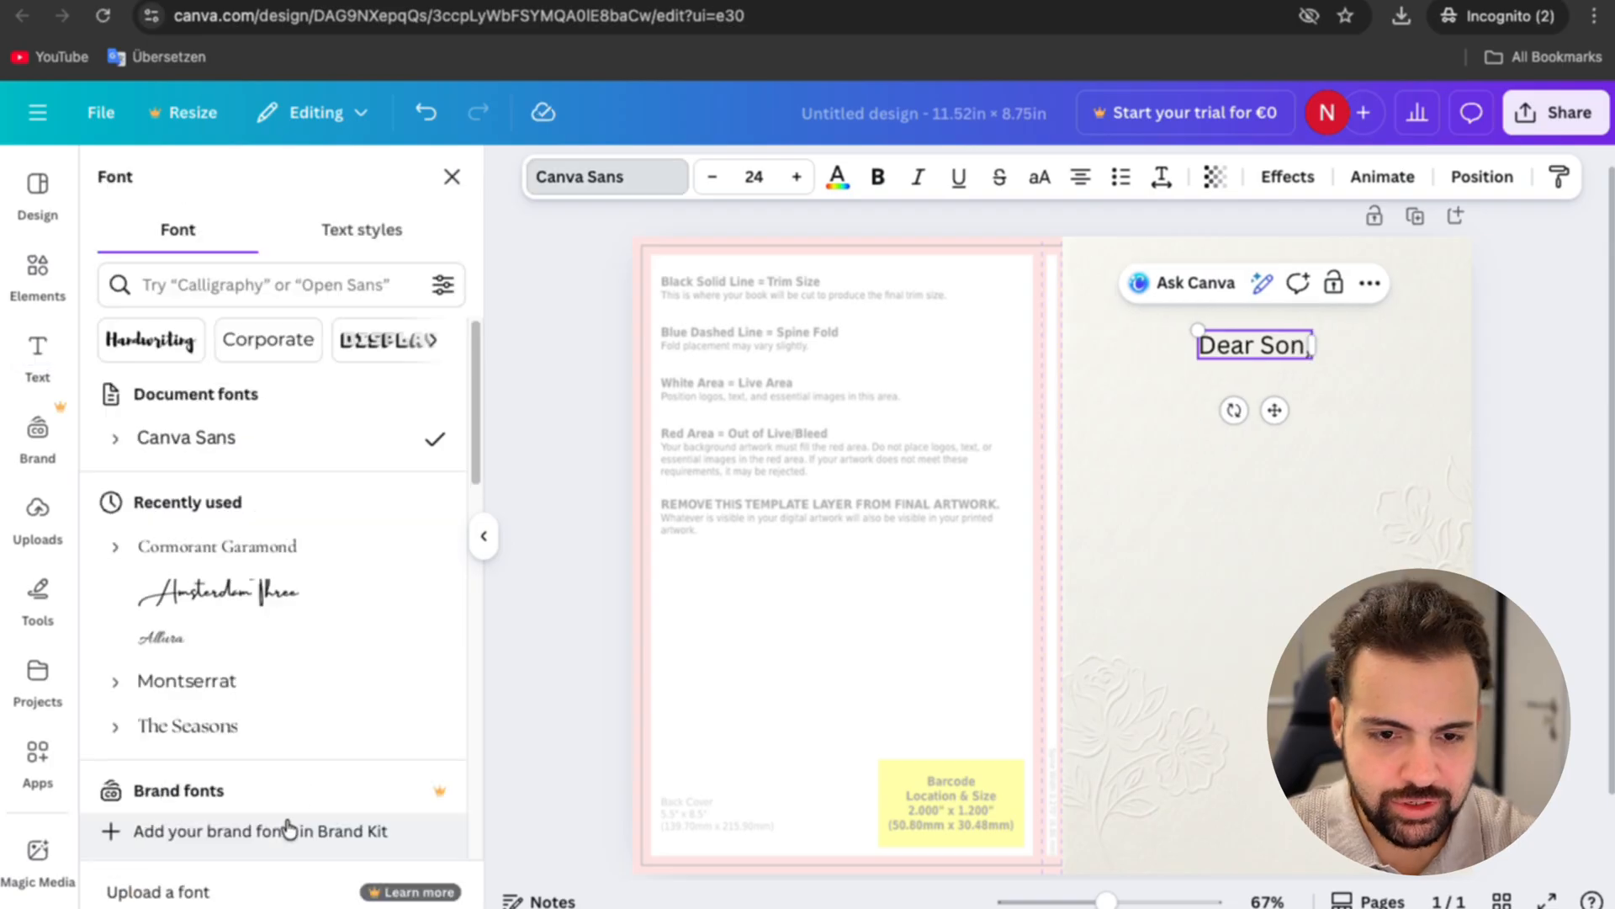
Step: Set the "Dear Son," title in the Allura font, enlarge it to size 65,1 and centre it horizontally on the front cover
{"action": "left_click", "coordinate": [258, 652]}
{"action": "left_click_drag", "start_coordinate": [1205, 333], "coordinate": [1072, 286]}
{"action": "left_click", "coordinate": [1228, 390]}
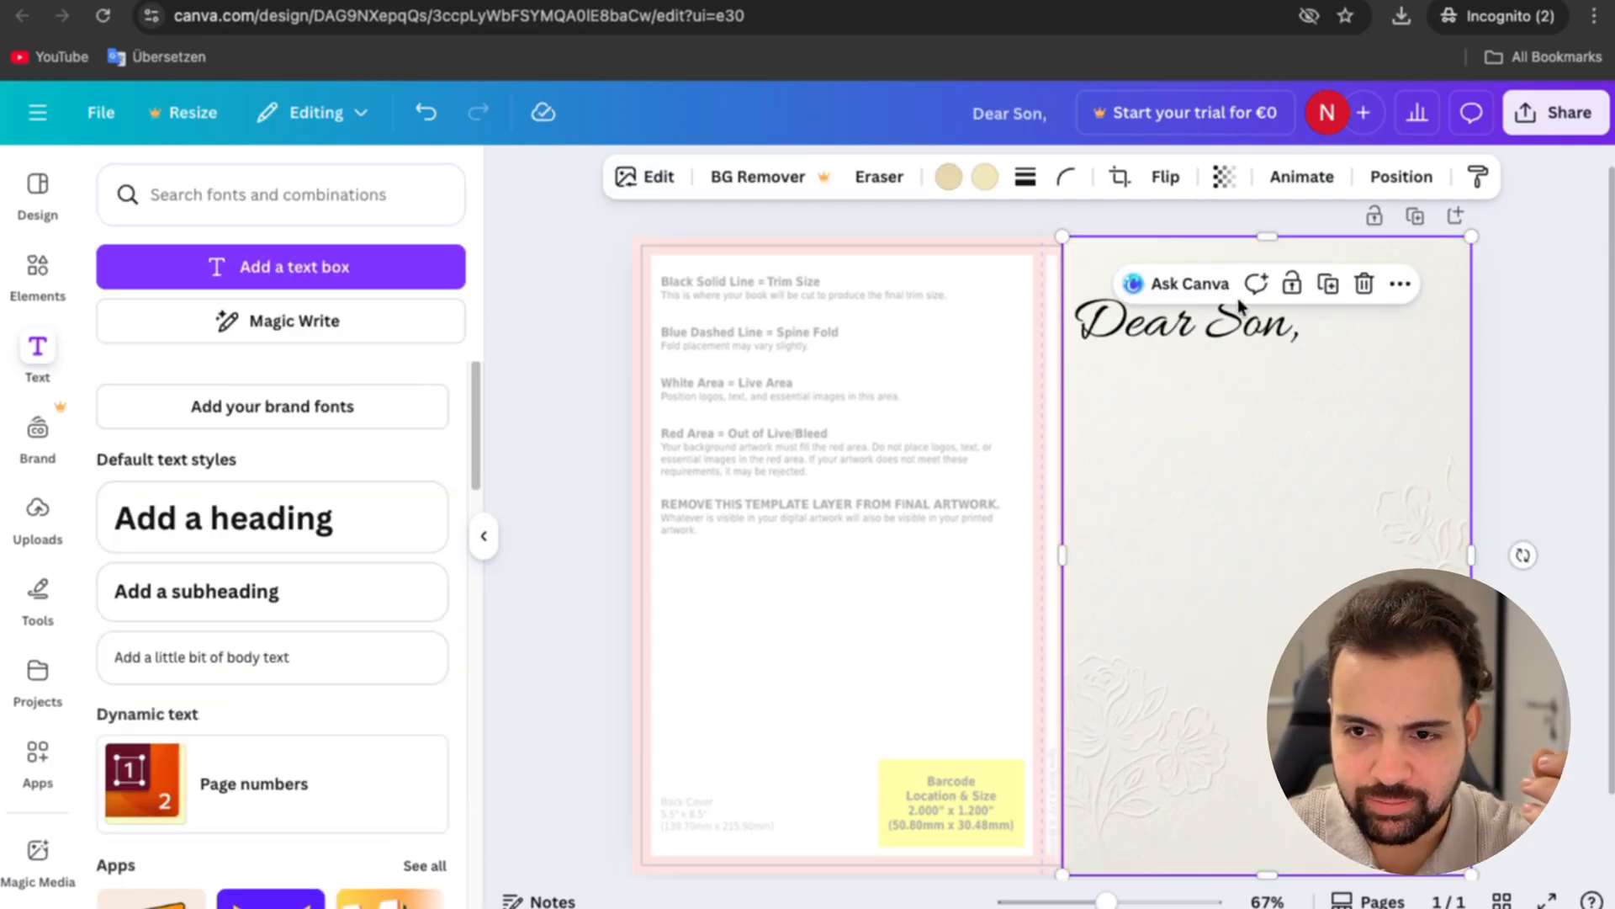
{"action": "left_click_drag", "start_coordinate": [1217, 329], "coordinate": [1300, 337]}
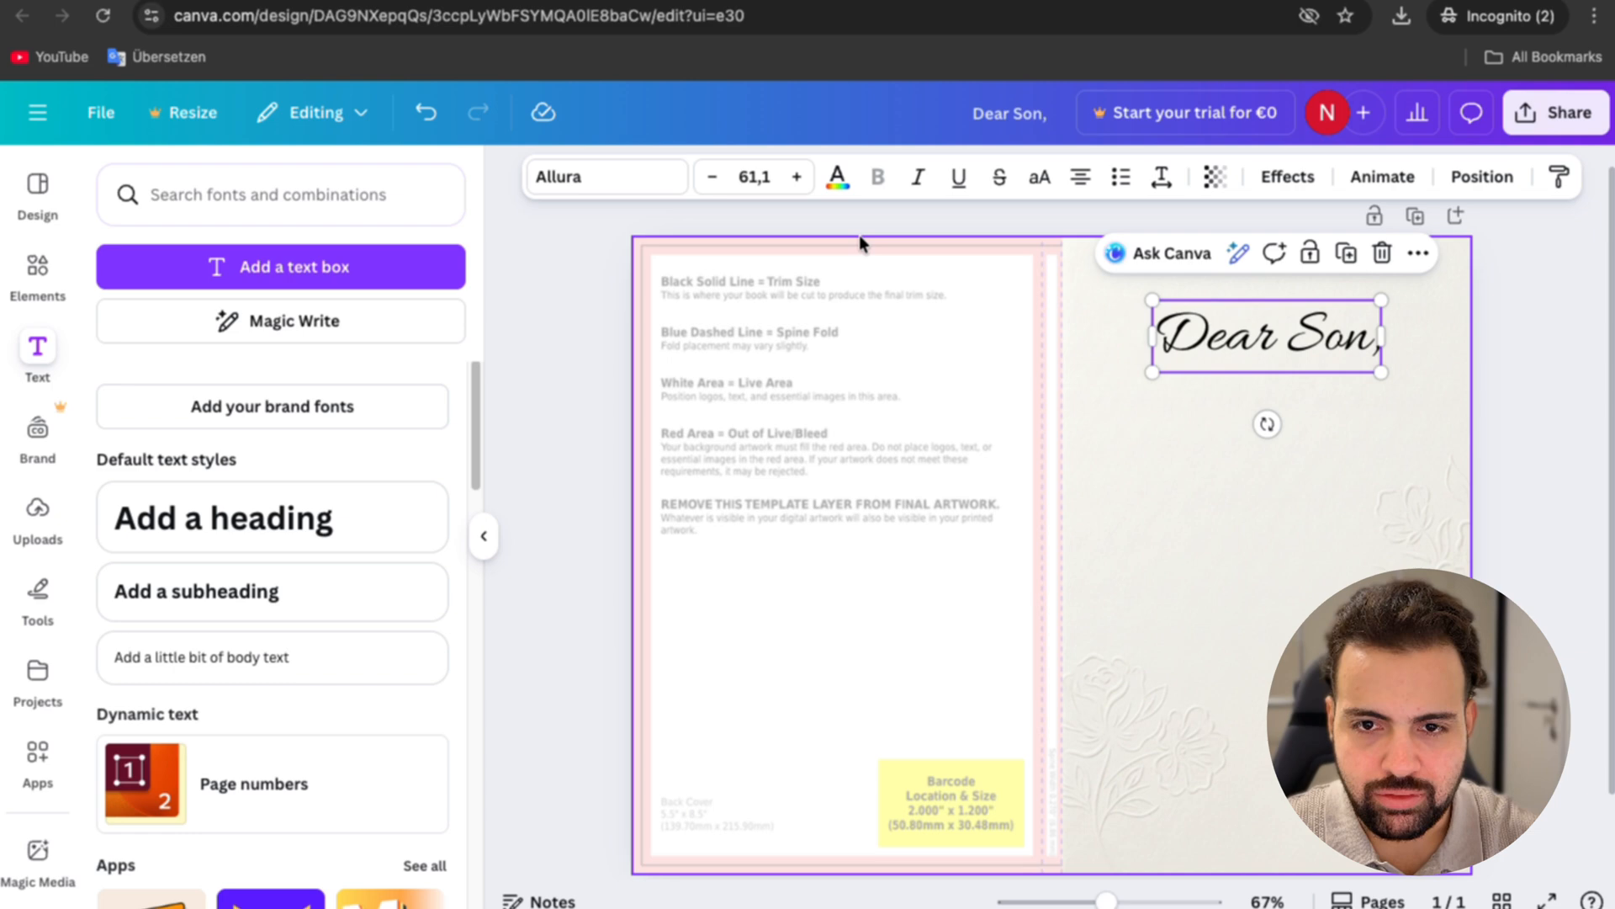
{"action": "left_click", "coordinate": [796, 177]}
{"action": "left_click", "coordinate": [797, 176]}
{"action": "left_click", "coordinate": [797, 177]}
{"action": "left_click", "coordinate": [797, 177]}
Step: Add a second text box below the title, enlarge it to size 34,4 and enter "This Is My Life Story"
{"action": "left_click", "coordinate": [286, 267]}
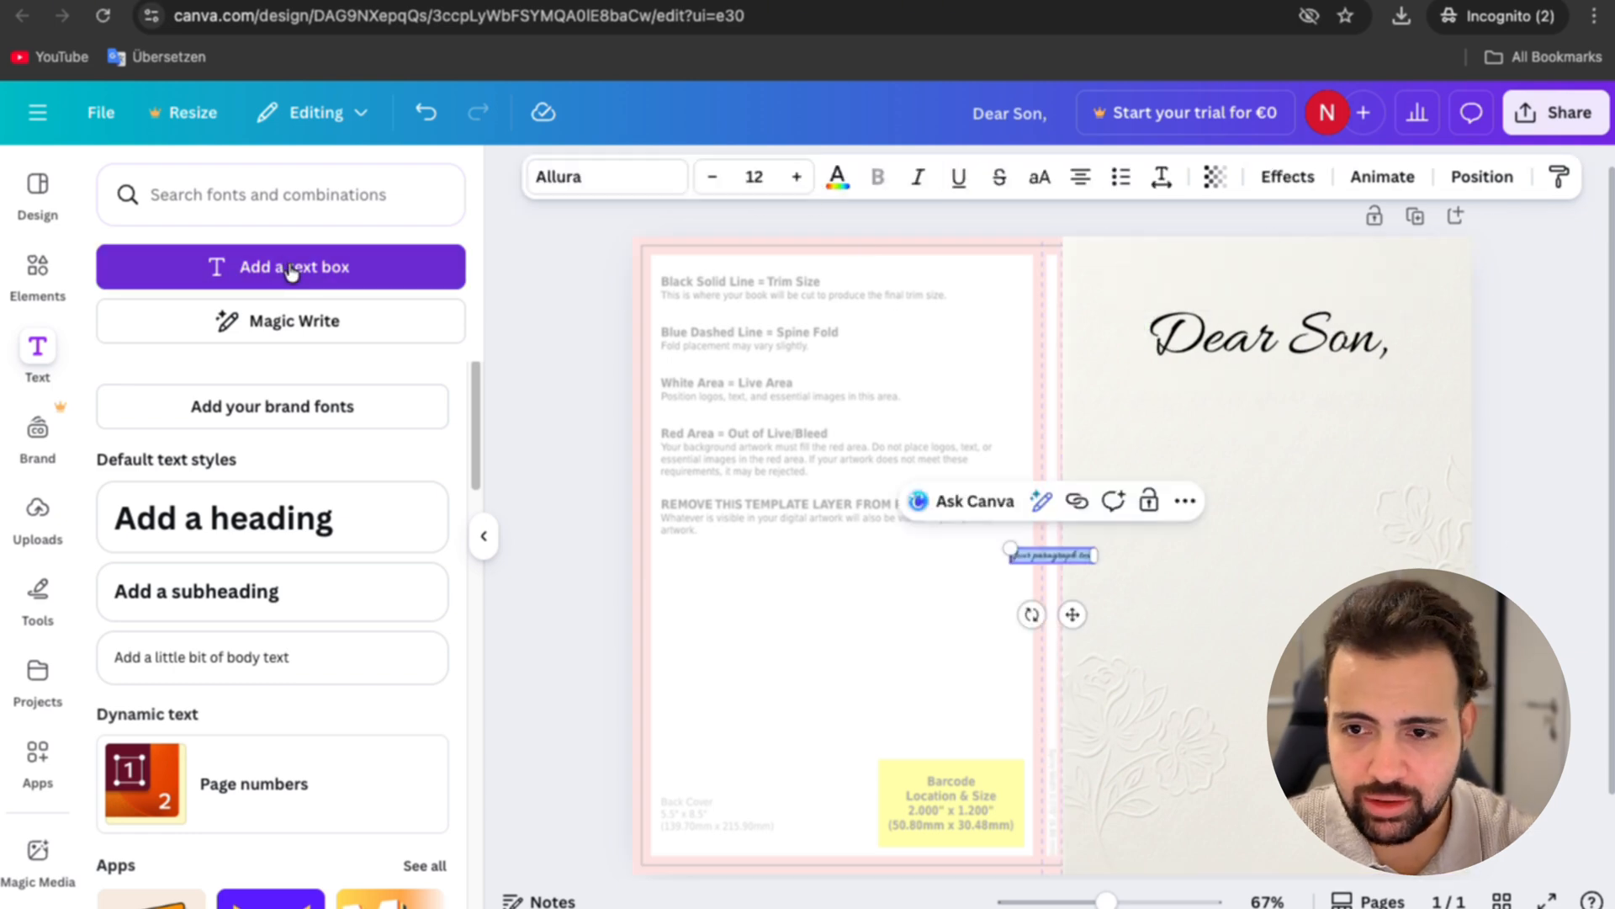
{"action": "left_click_drag", "start_coordinate": [1069, 617], "coordinate": [1311, 490]}
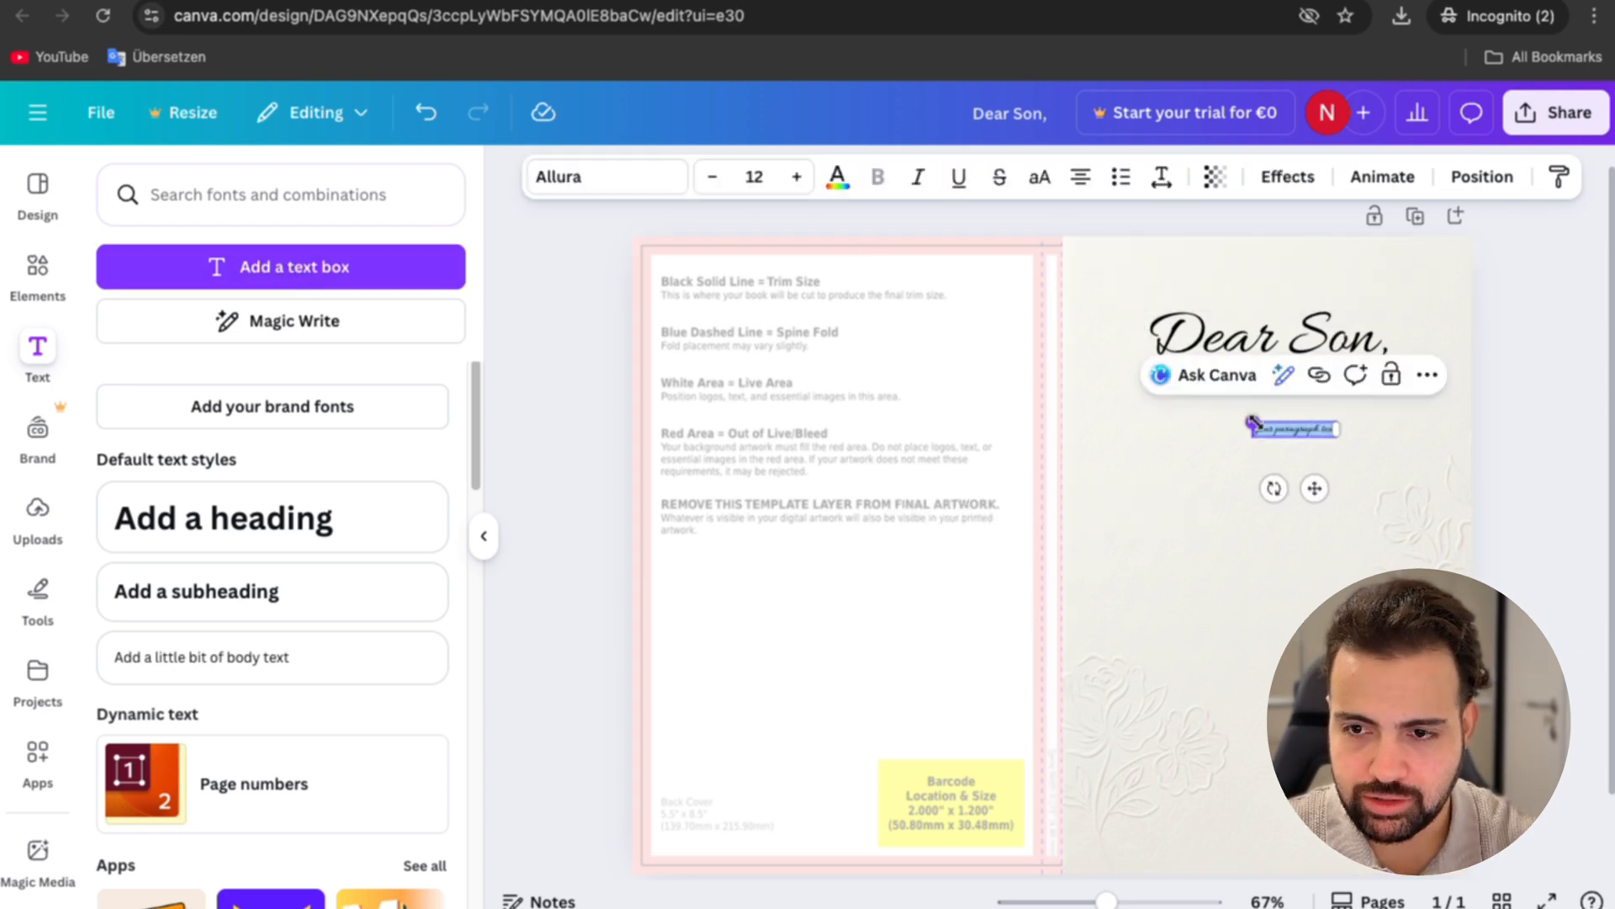
{"action": "left_click_drag", "start_coordinate": [1253, 422], "coordinate": [1111, 337]}
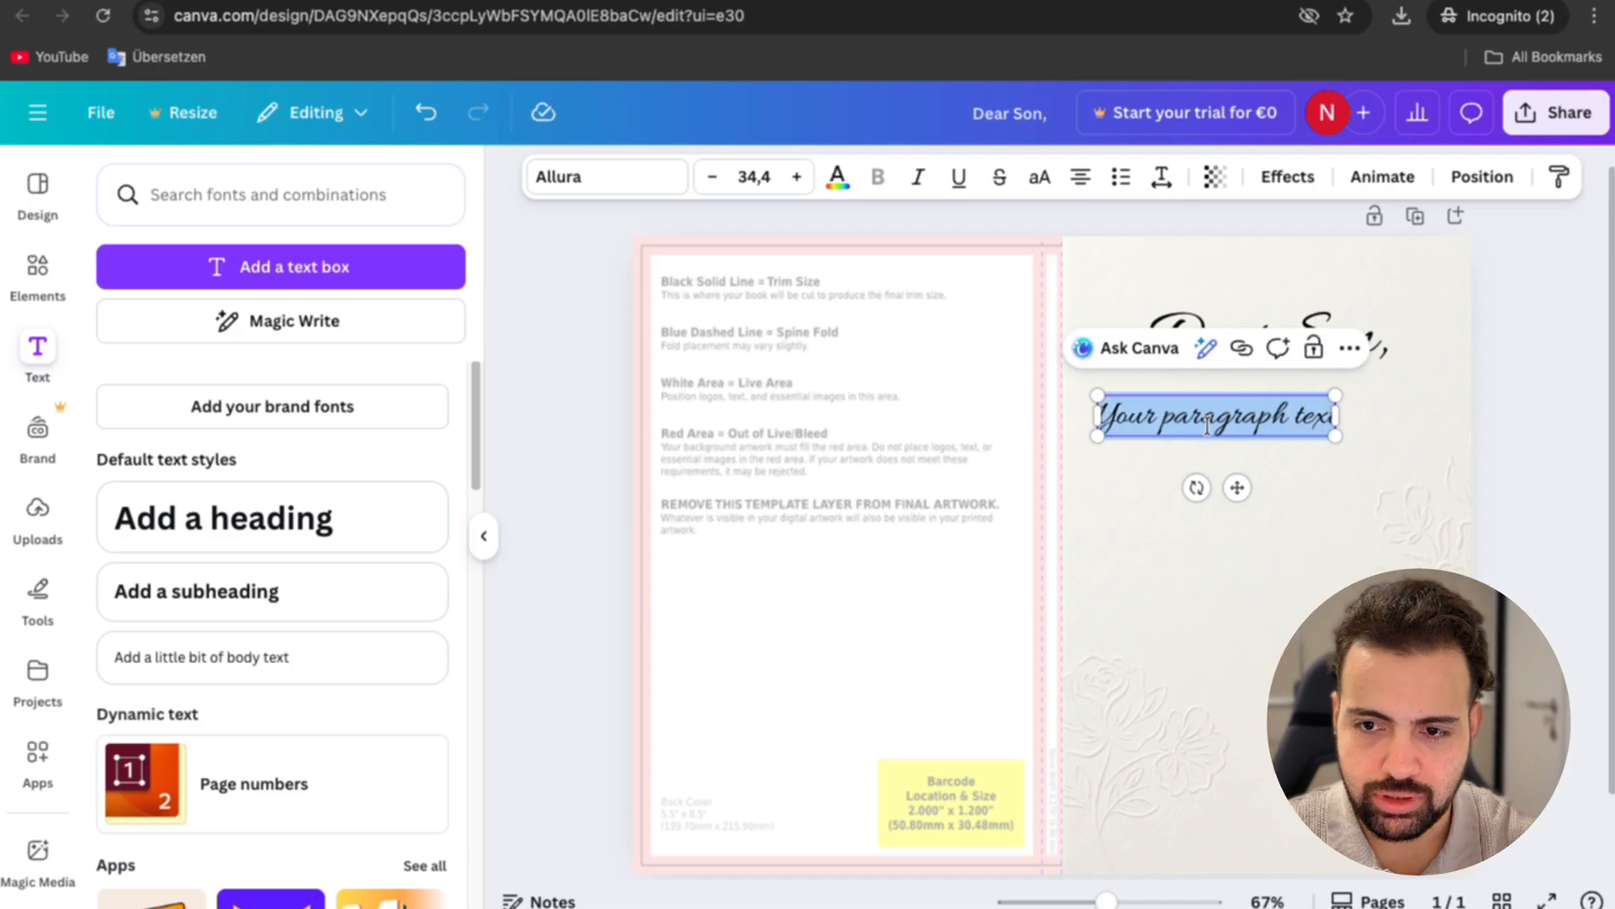
{"action": "type", "text": "This Is My"}
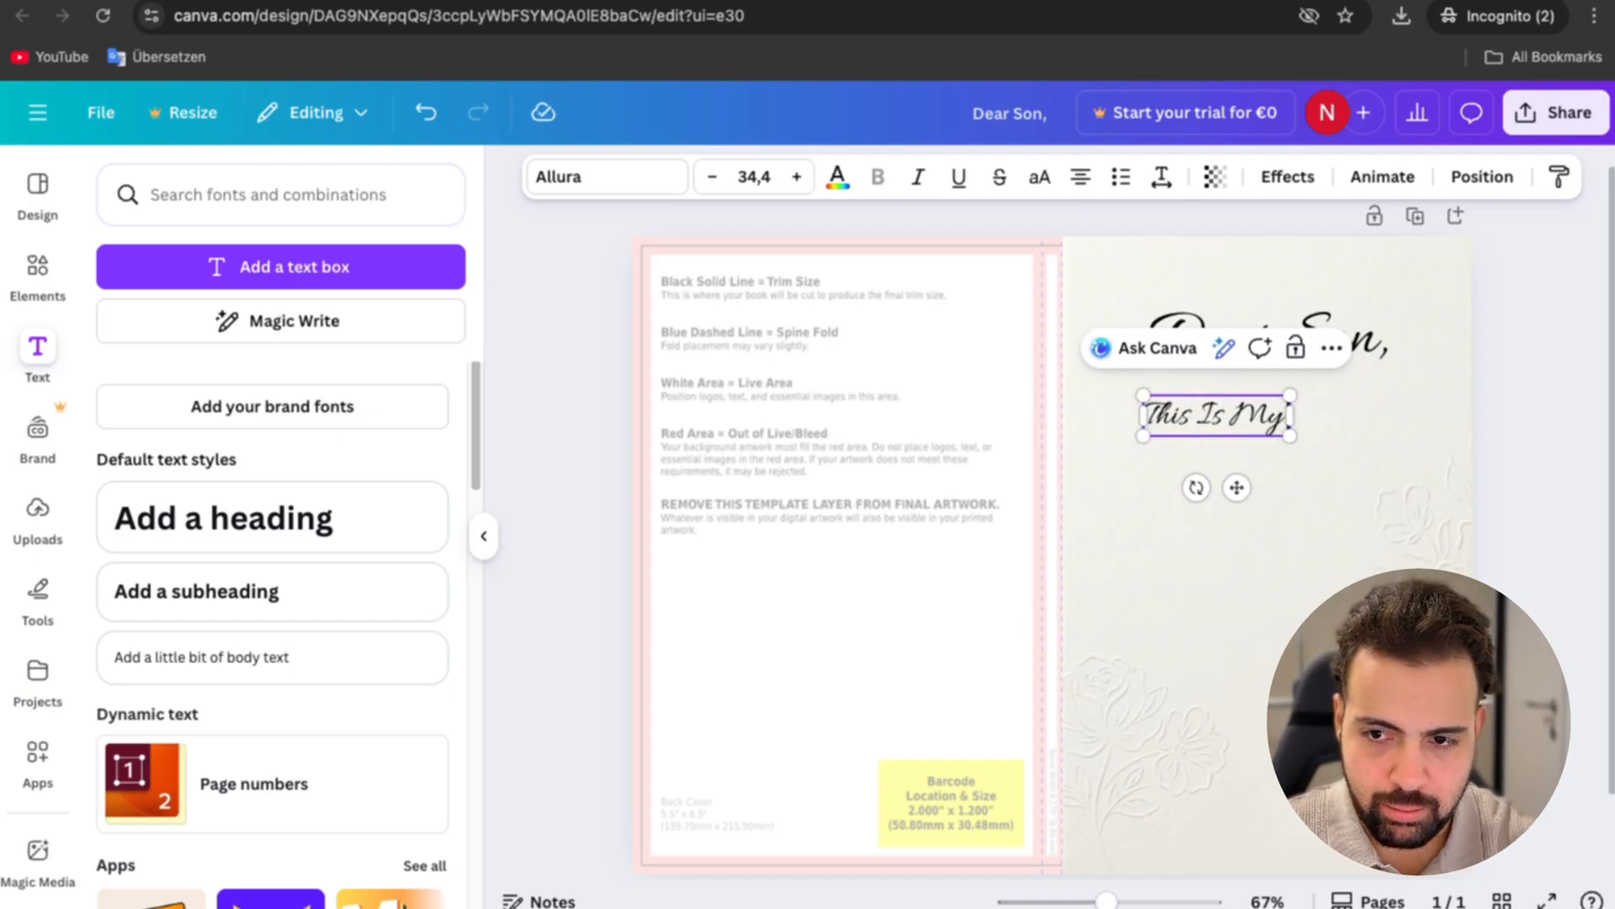
{"action": "type", "text": " Life Story"}
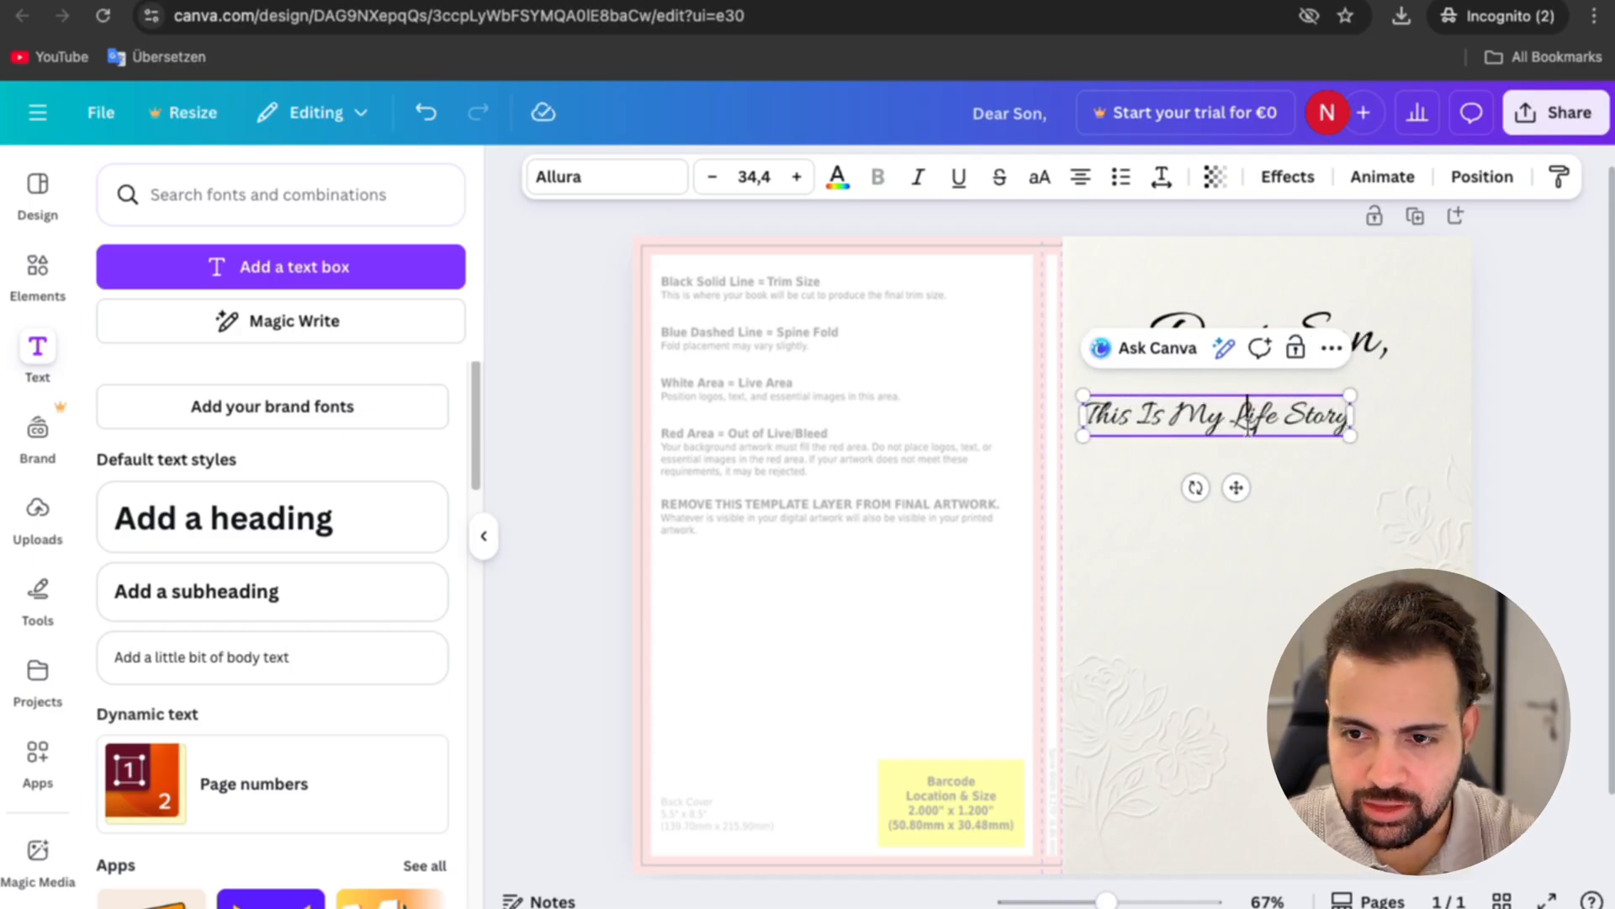
Step: Change the "This Is My Life Story" subtitle to Cormorant Garamond at size 30,4 and centre it beneath the title
{"action": "triple_click", "coordinate": [1248, 428]}
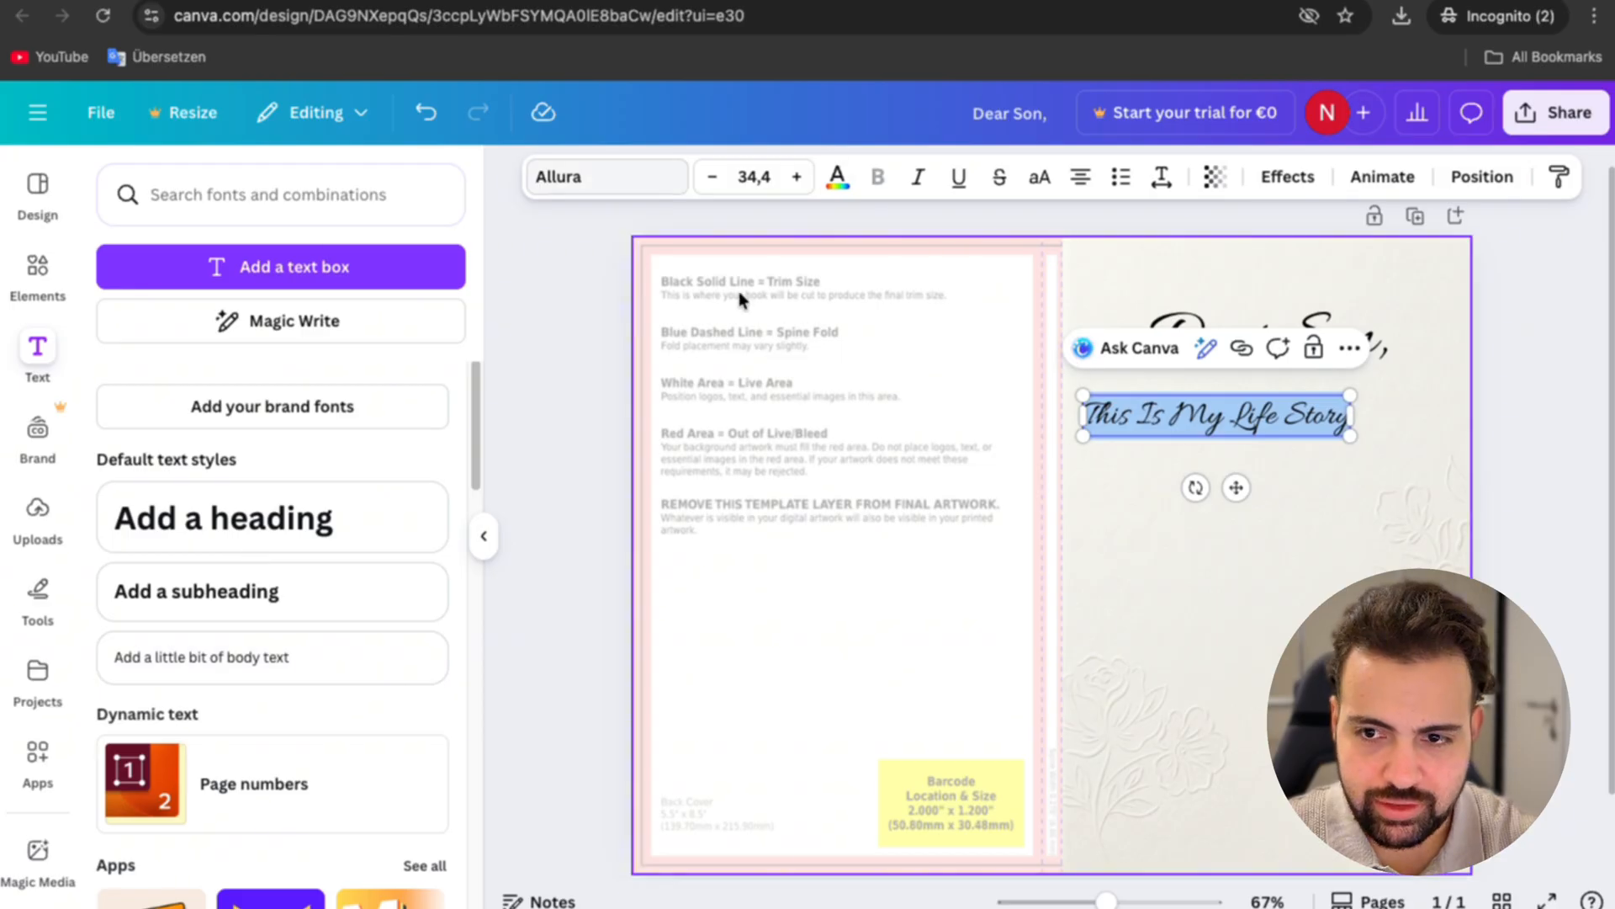
{"action": "left_click", "coordinate": [589, 176]}
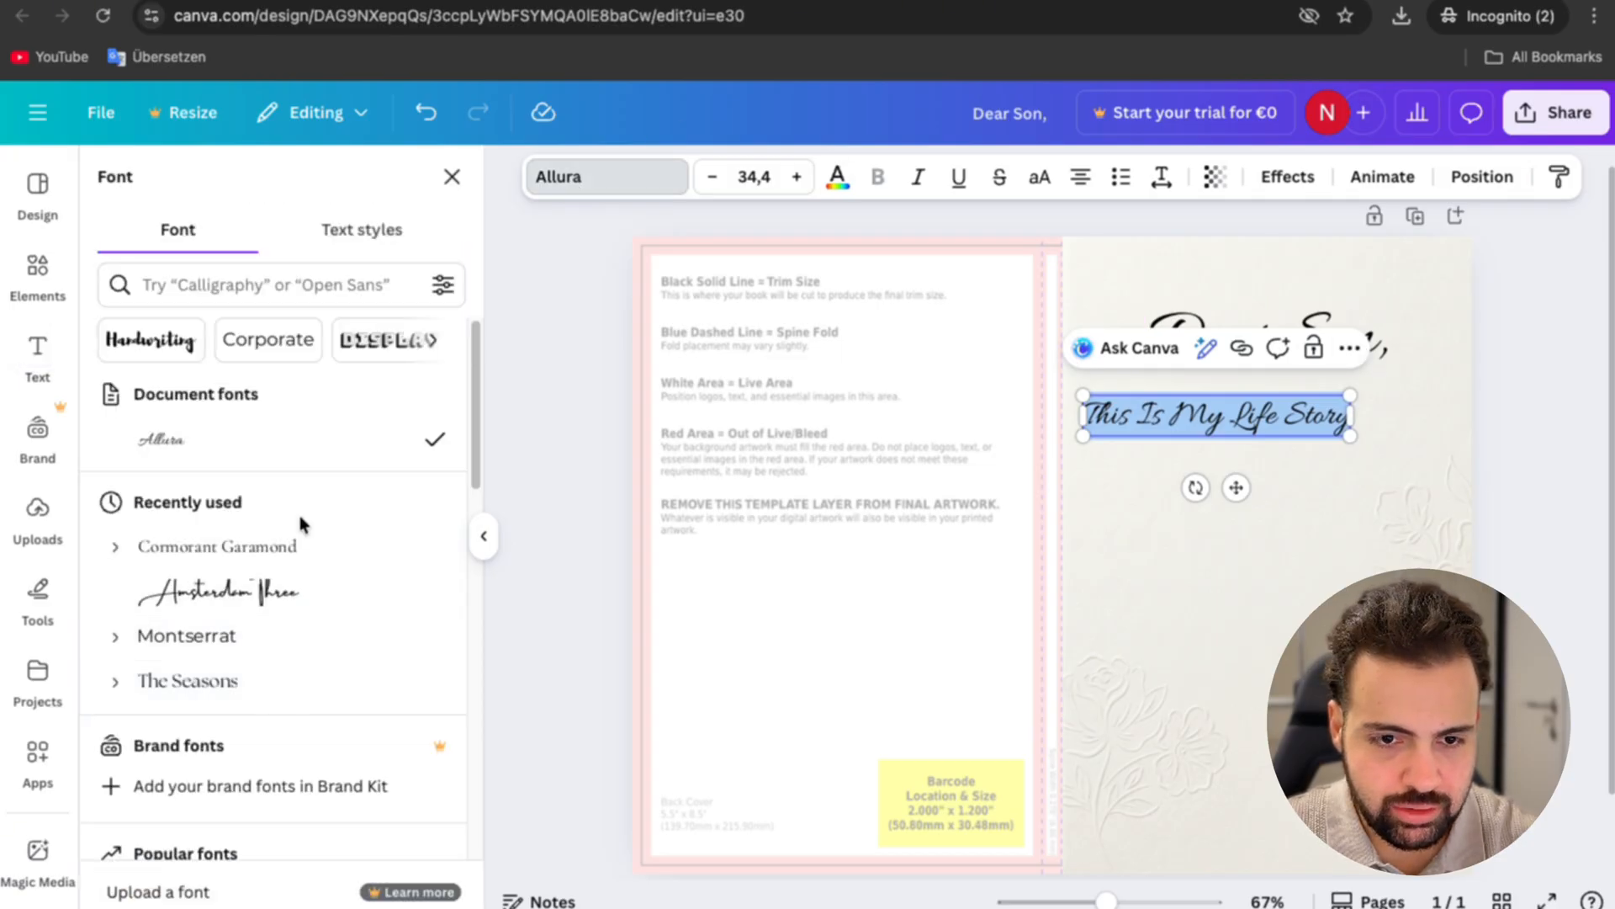
{"action": "left_click", "coordinate": [252, 547]}
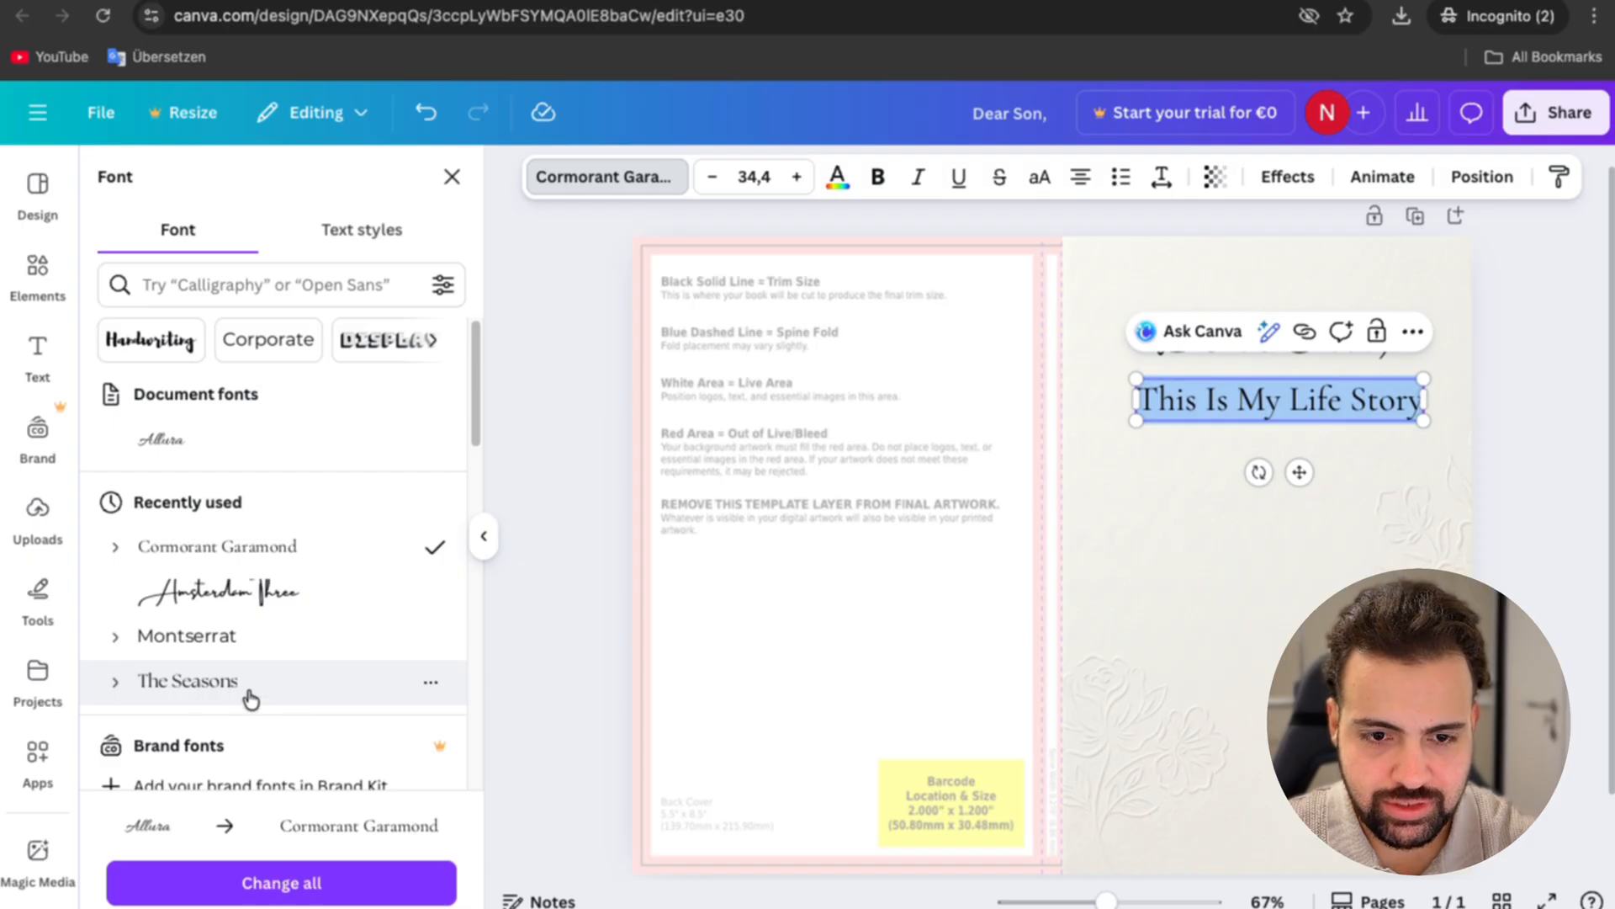
{"action": "left_click", "coordinate": [712, 177]}
{"action": "left_click", "coordinate": [712, 177]}
{"action": "left_click", "coordinate": [712, 177]}
{"action": "left_click", "coordinate": [712, 177]}
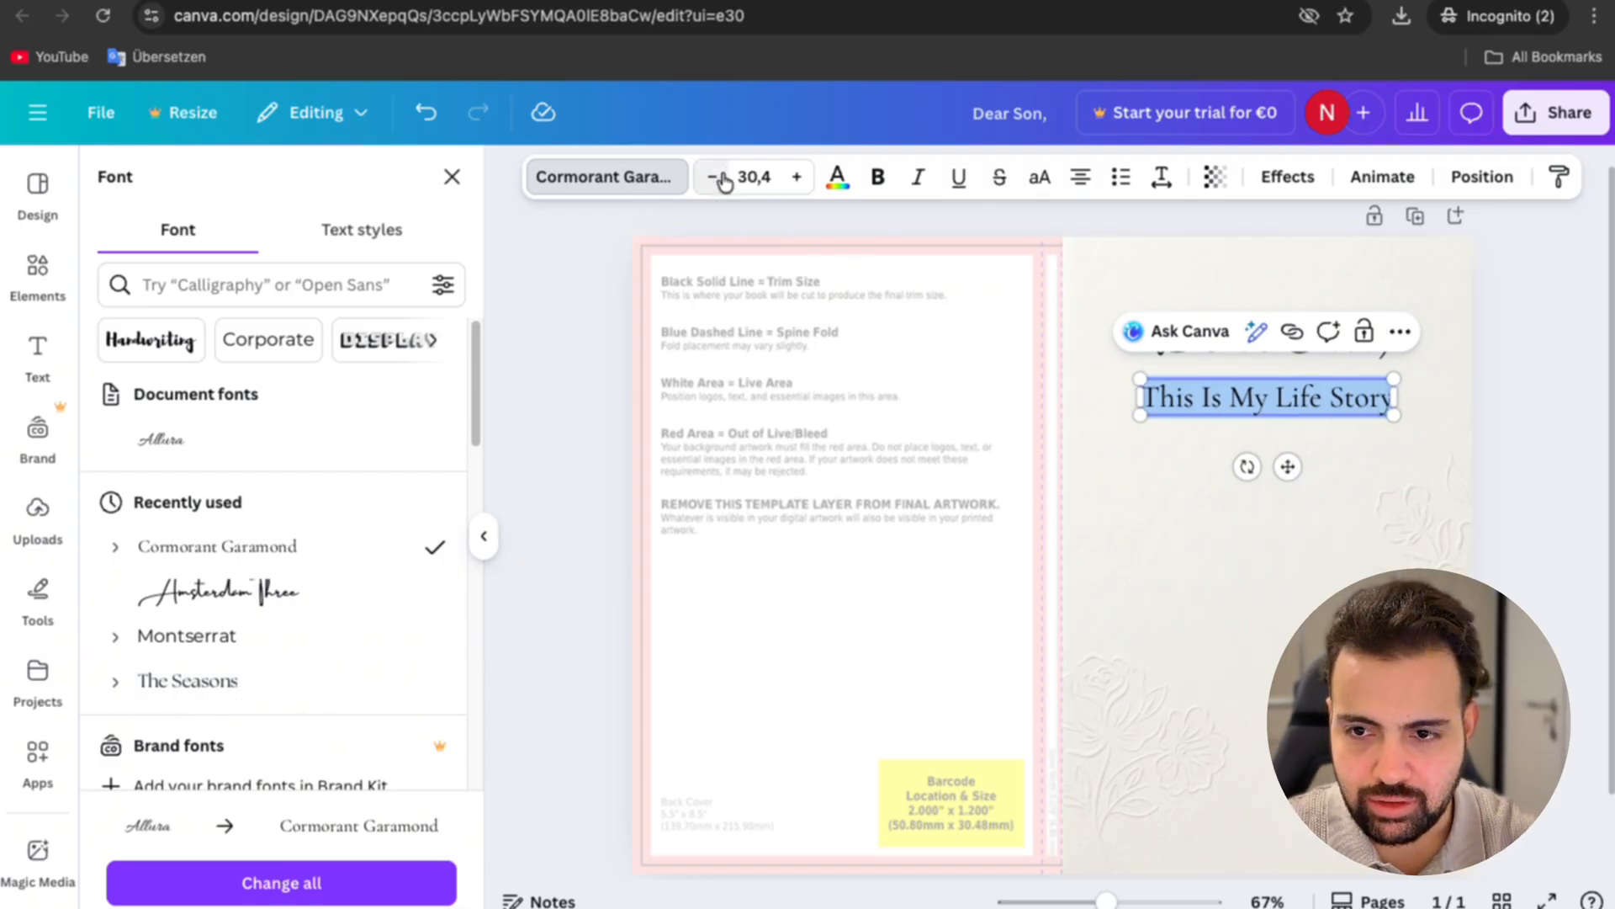
{"action": "left_click", "coordinate": [1351, 510]}
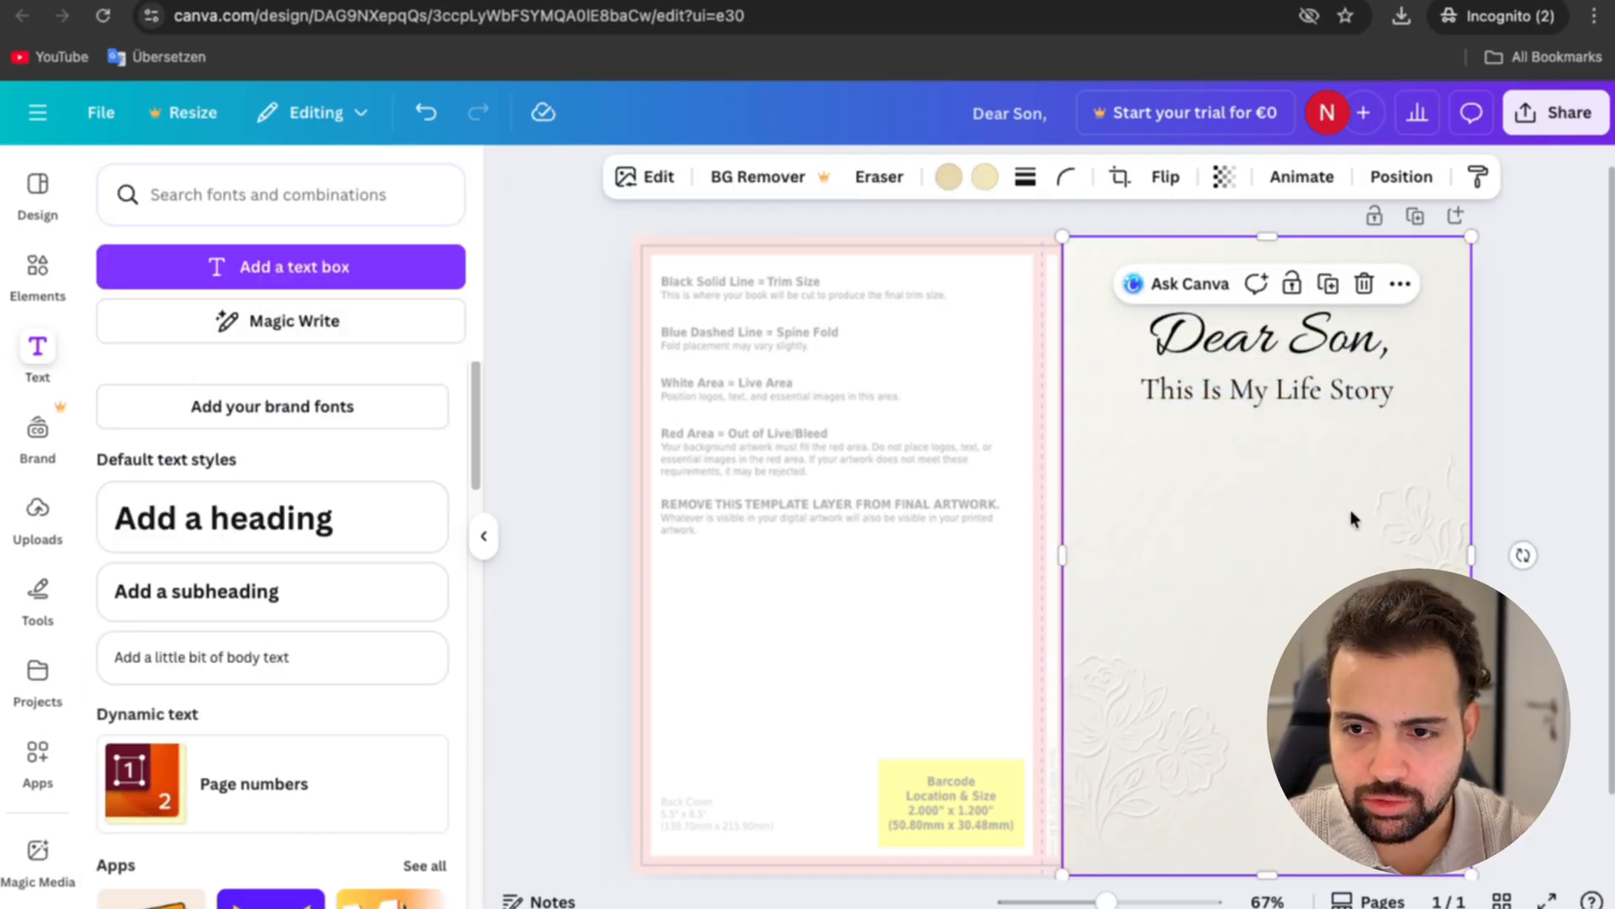
Step: Increase the "Dear Son," title's font size to 73,1
{"action": "left_click", "coordinate": [1312, 341]}
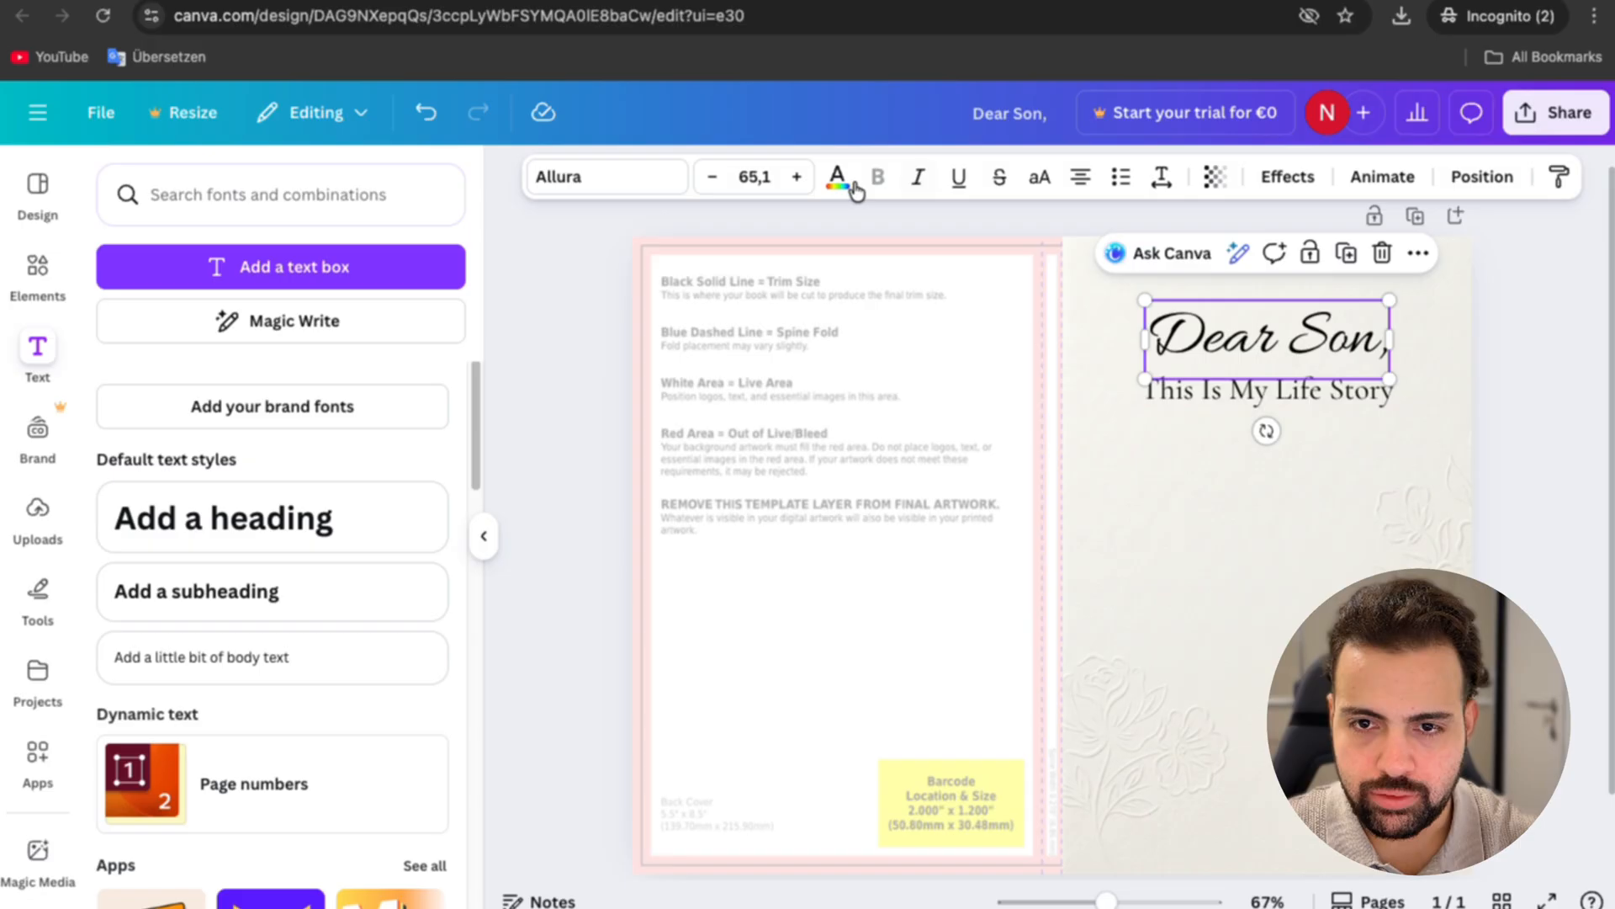
{"action": "left_click", "coordinate": [797, 178]}
{"action": "left_click", "coordinate": [796, 179]}
{"action": "left_click", "coordinate": [797, 179]}
{"action": "left_click", "coordinate": [796, 178]}
{"action": "left_click", "coordinate": [797, 179]}
{"action": "left_click", "coordinate": [796, 178]}
{"action": "left_click", "coordinate": [797, 178]}
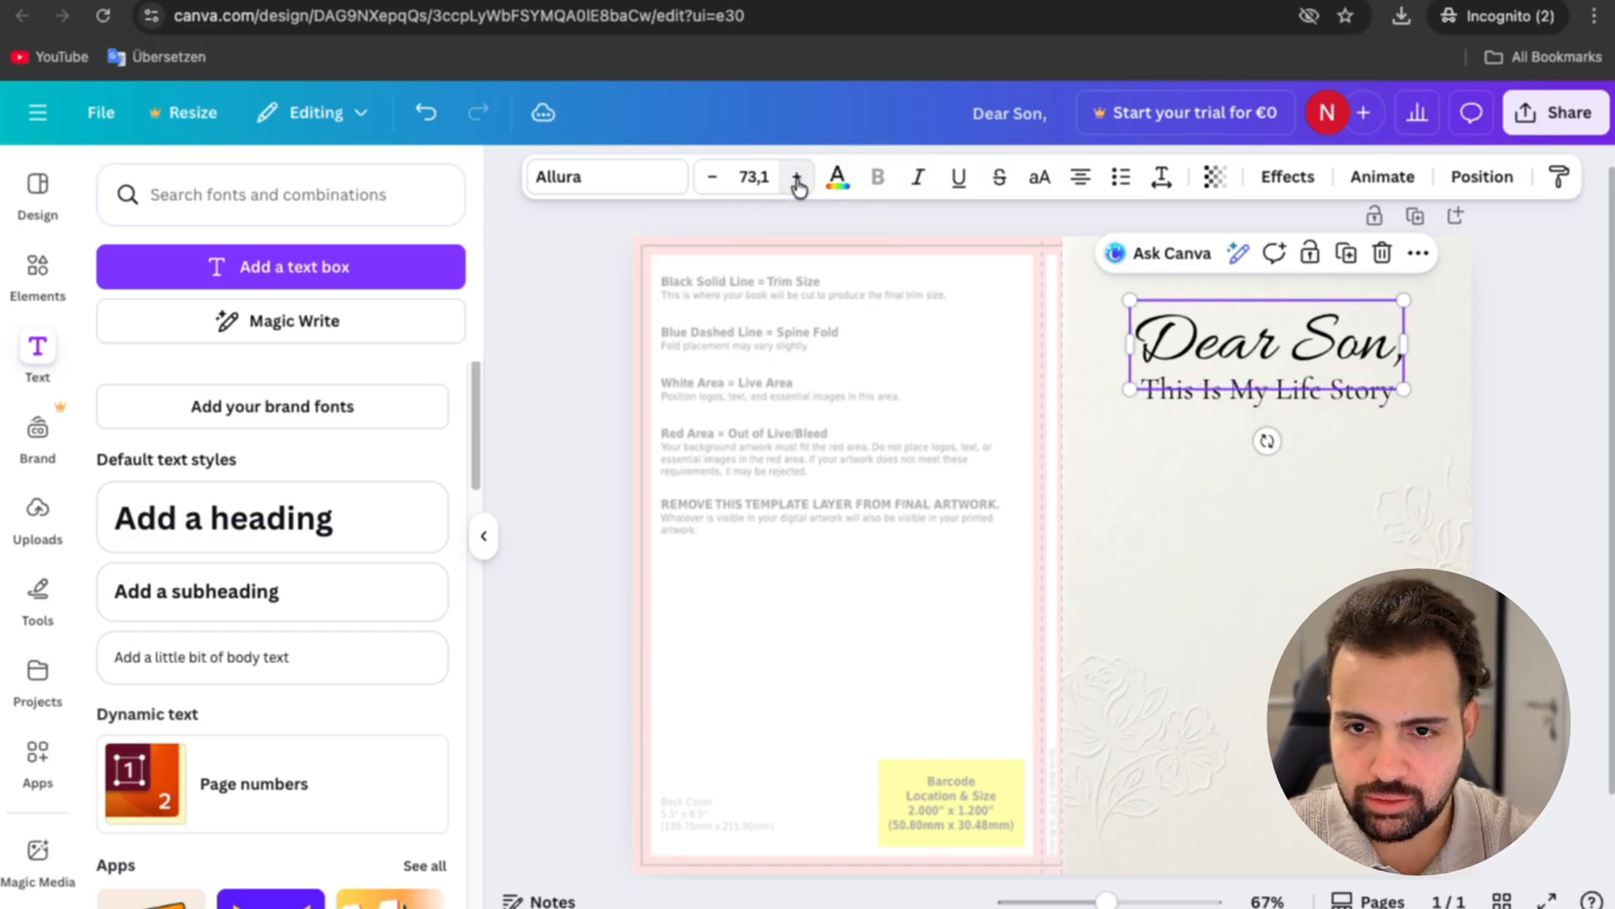
{"action": "left_click", "coordinate": [797, 178]}
{"action": "left_click", "coordinate": [1320, 581]}
Step: Increase the "This Is My Life Story" subtitle's font size to 33,4 and deselect everything
{"action": "left_click", "coordinate": [1298, 390]}
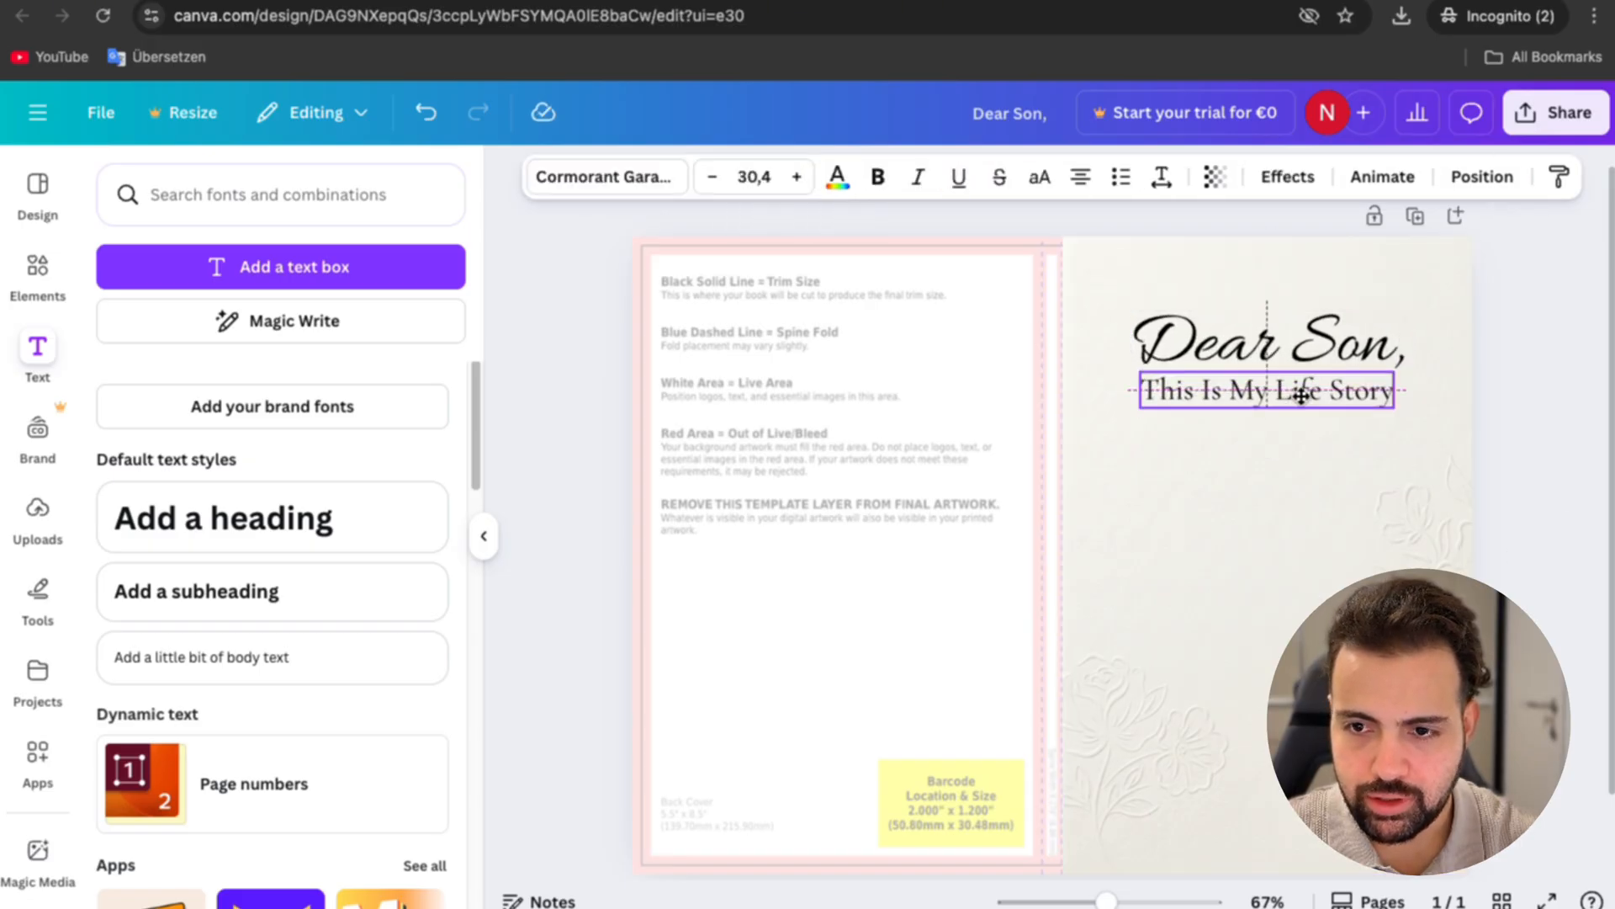
{"action": "left_click", "coordinate": [796, 179]}
{"action": "left_click", "coordinate": [796, 178]}
{"action": "left_click", "coordinate": [797, 179]}
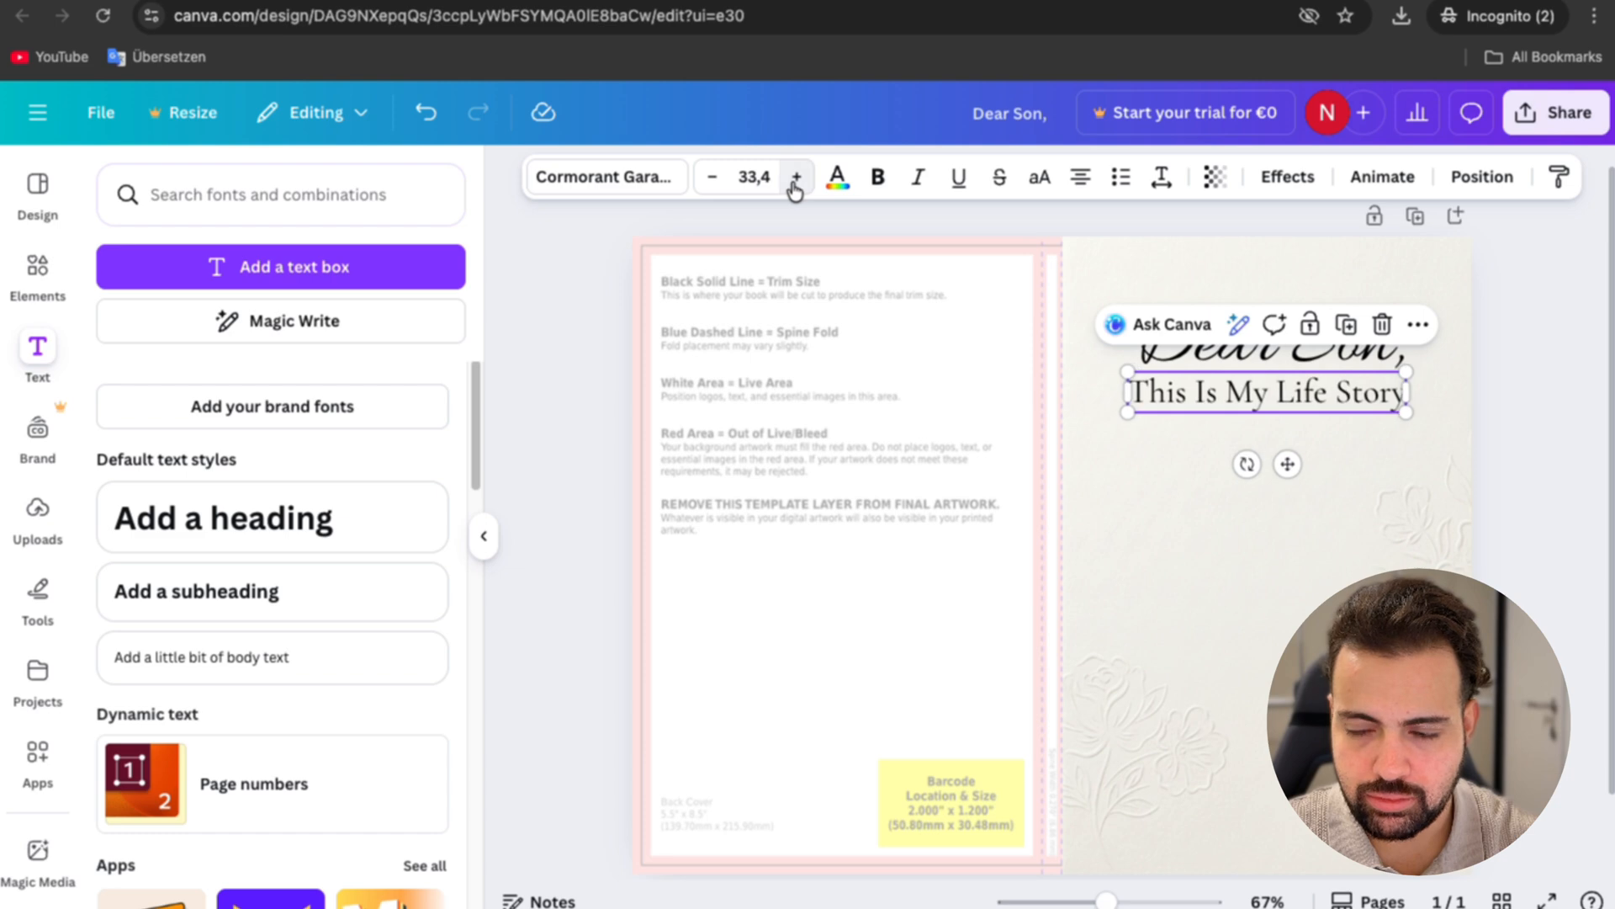
{"action": "left_click", "coordinate": [1370, 517]}
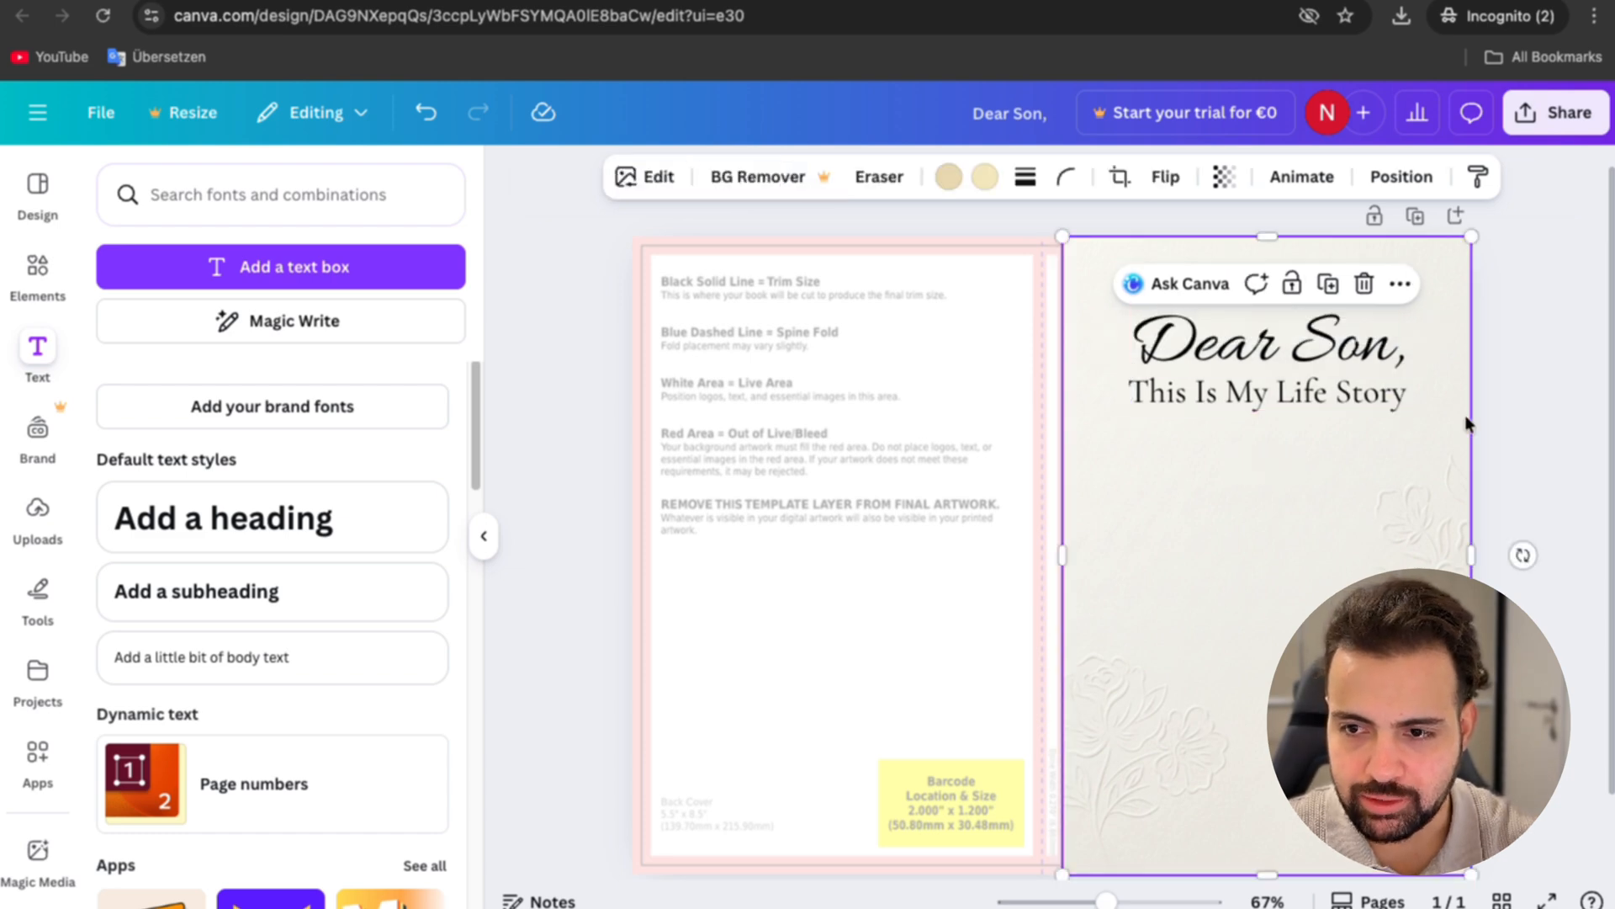
{"action": "key", "text": "Escape"}
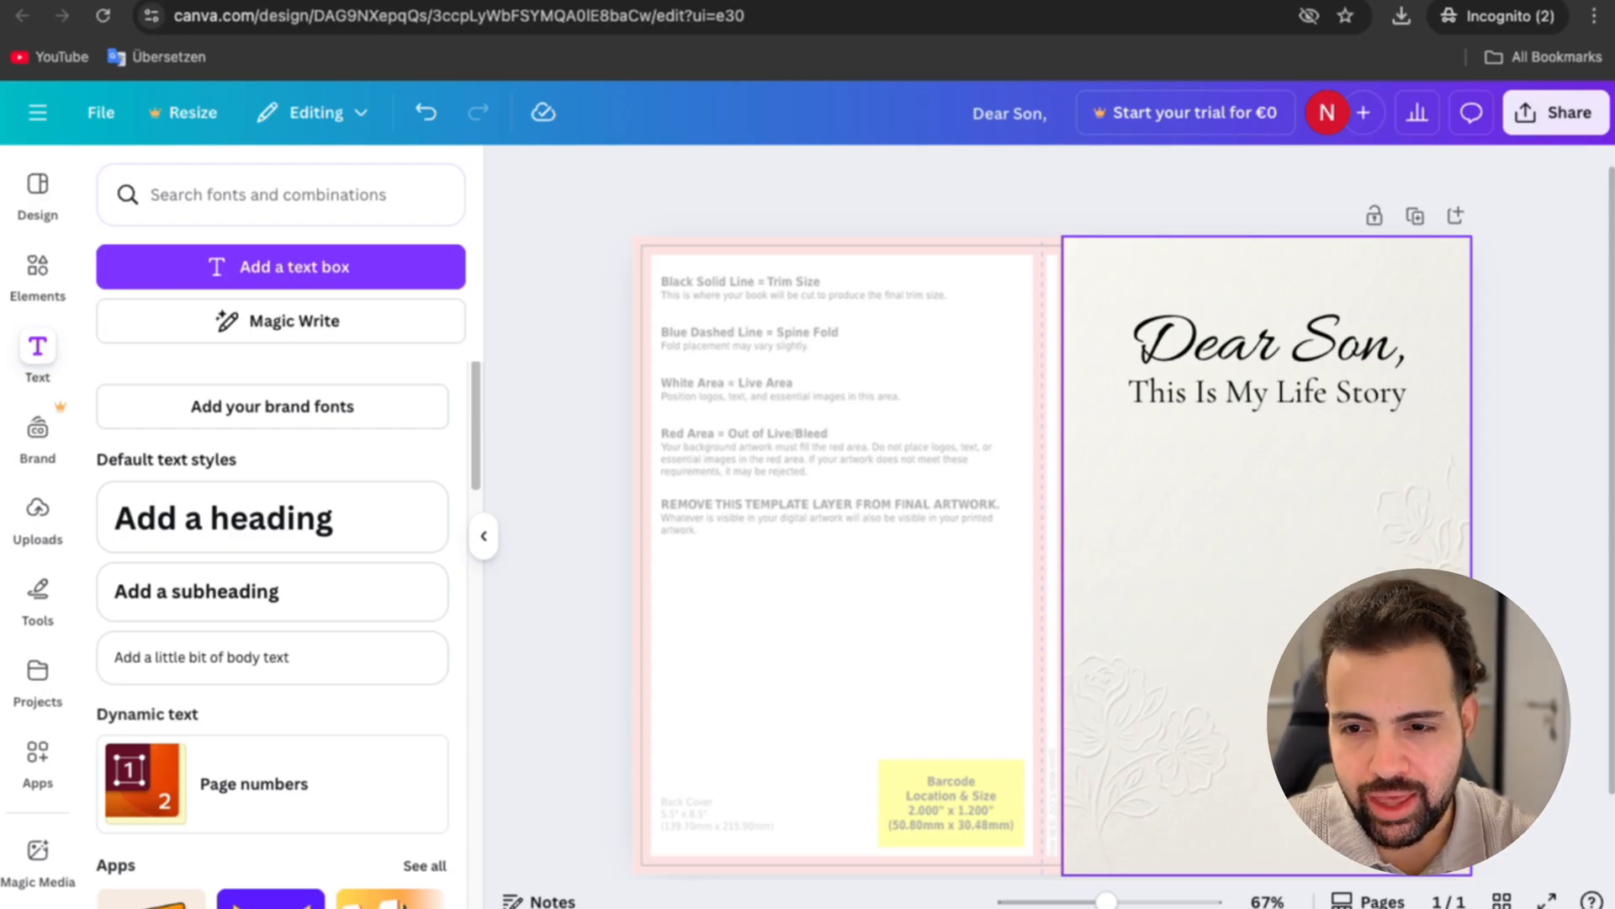
Step: Search the graphic elements for "vintage envelope"
{"action": "left_click", "coordinate": [42, 286]}
{"action": "left_click", "coordinate": [211, 202]}
{"action": "triple_click", "coordinate": [218, 202]}
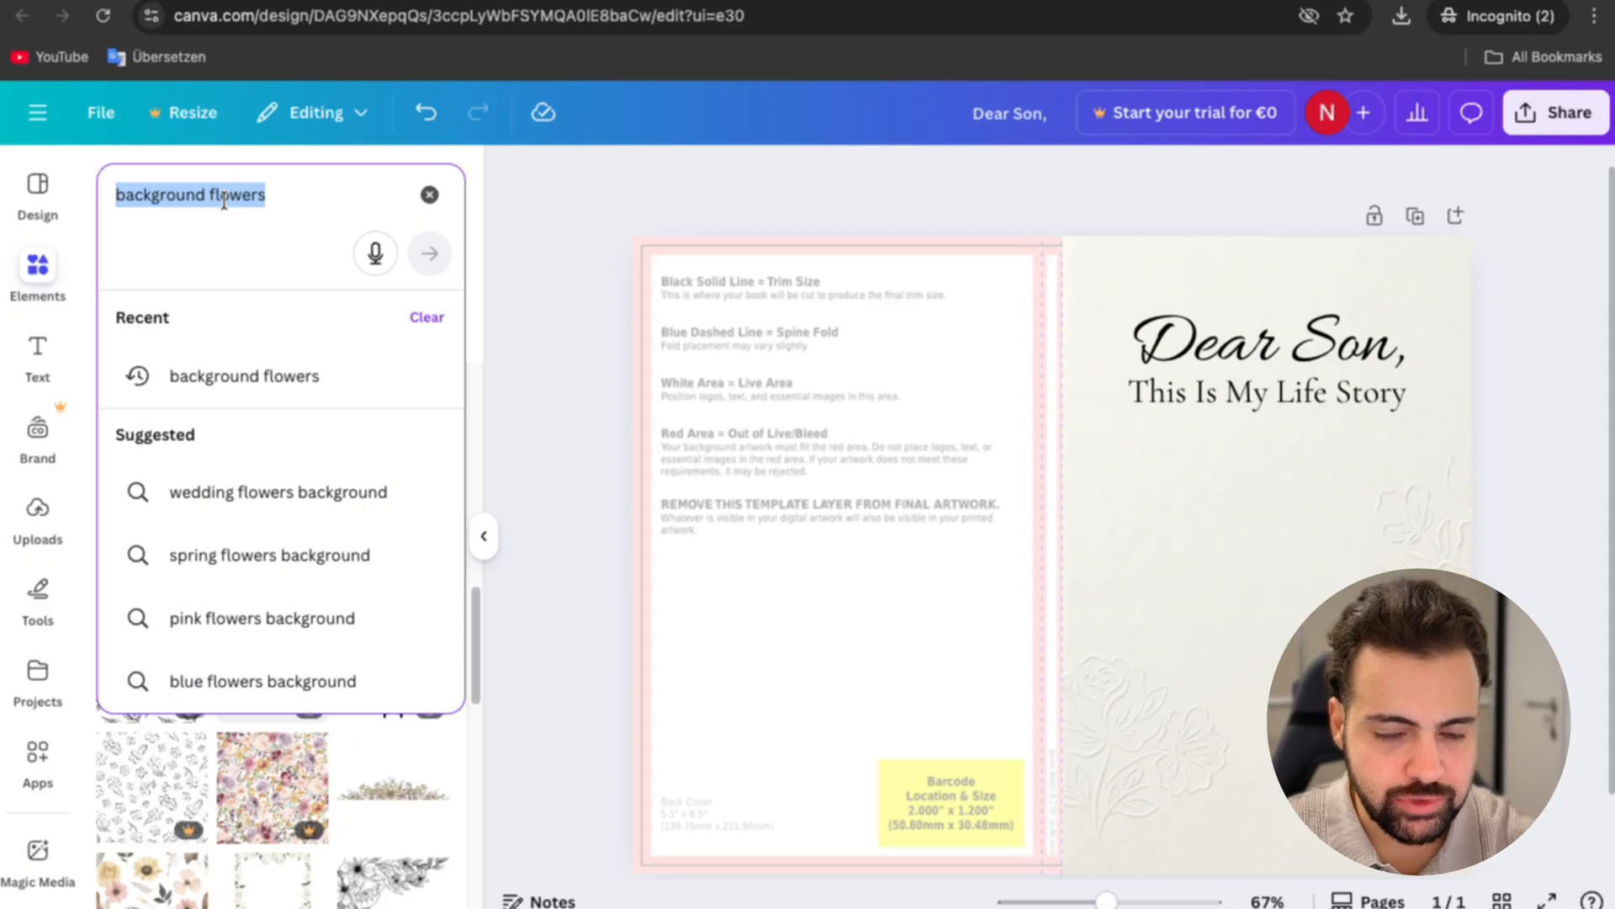
{"action": "type", "text": "vintage env"}
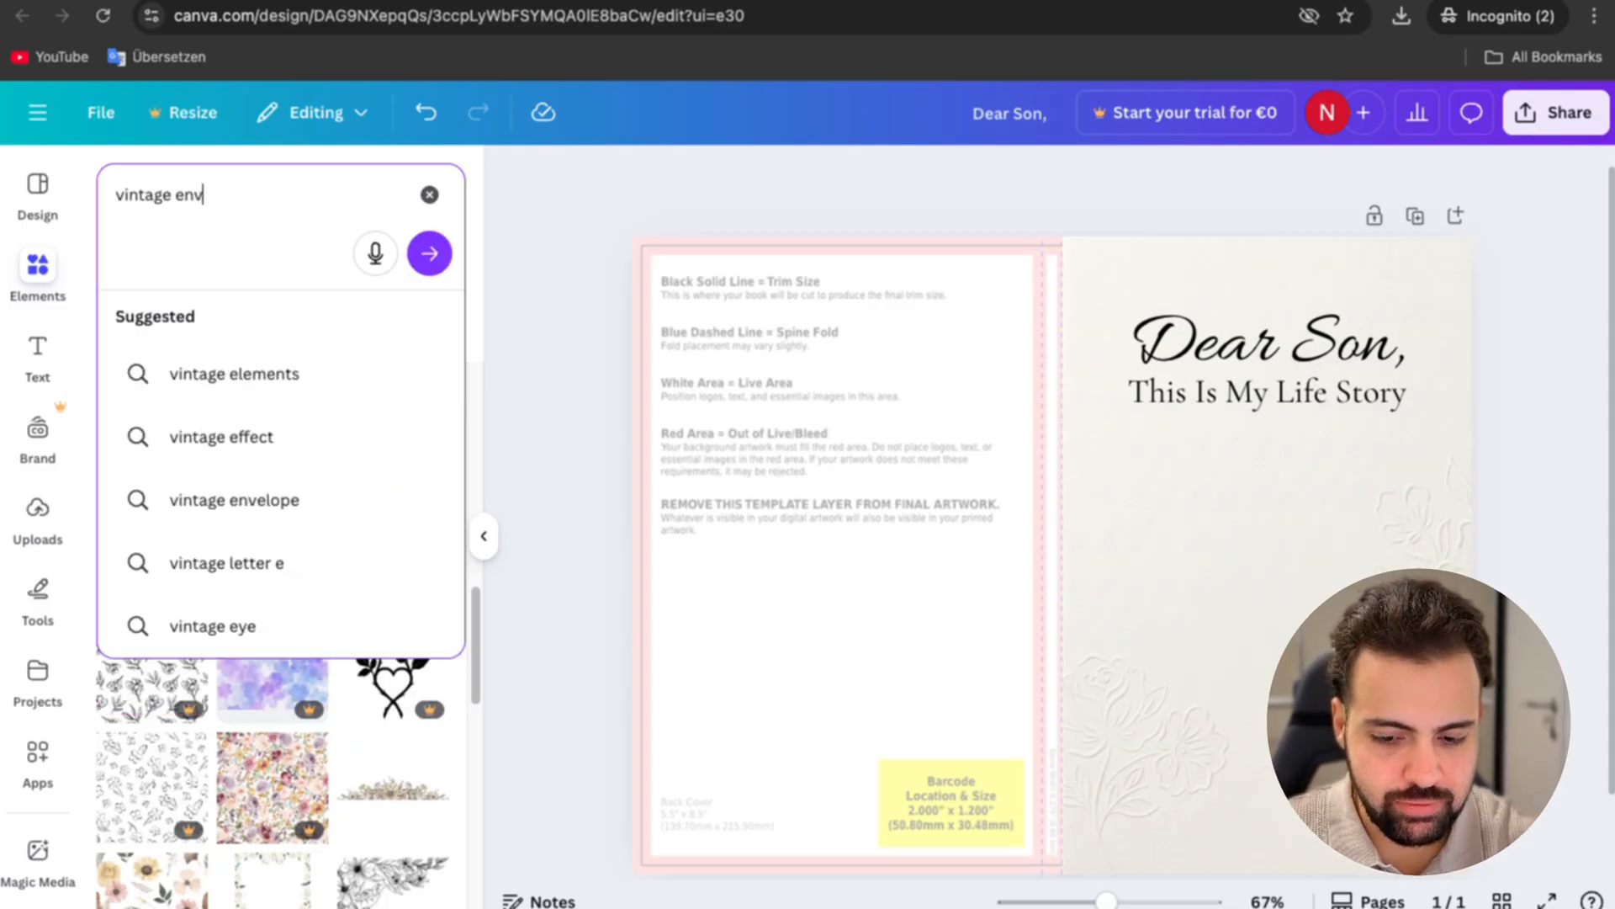
{"action": "left_click", "coordinate": [233, 500]}
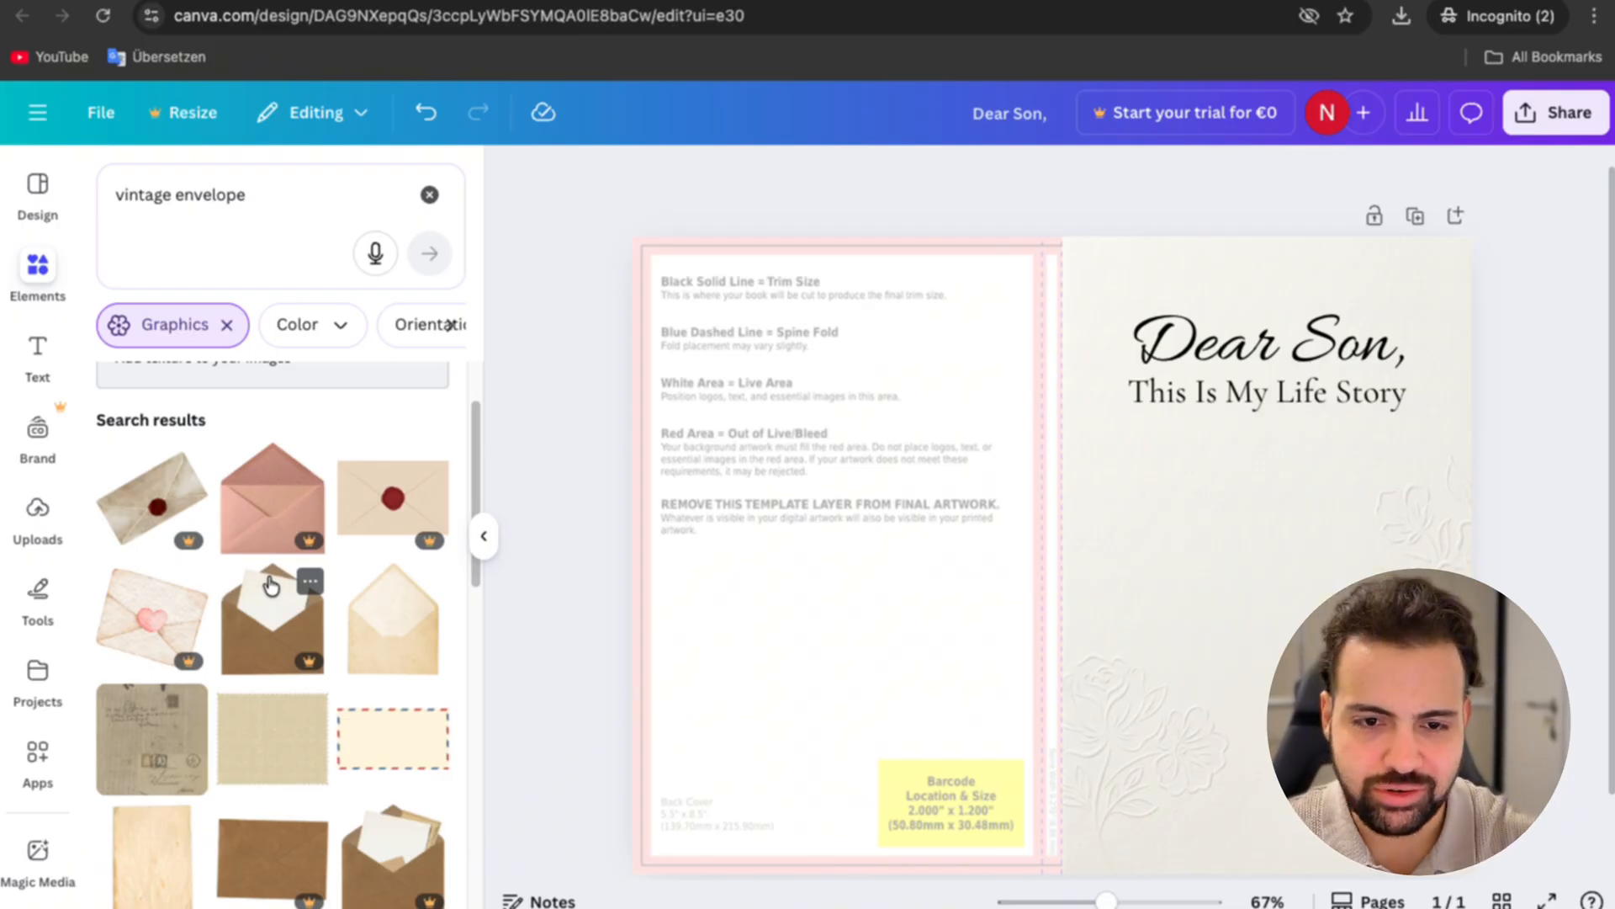
Step: Add the vintage envelope graphic with a red wax seal and ribbons to the front cover, and position it below the subtitle
{"action": "scroll", "coordinate": [438, 548], "scroll_direction": "down", "scroll_amount": 5}
{"action": "scroll", "coordinate": [313, 593], "scroll_direction": "down", "scroll_amount": 10}
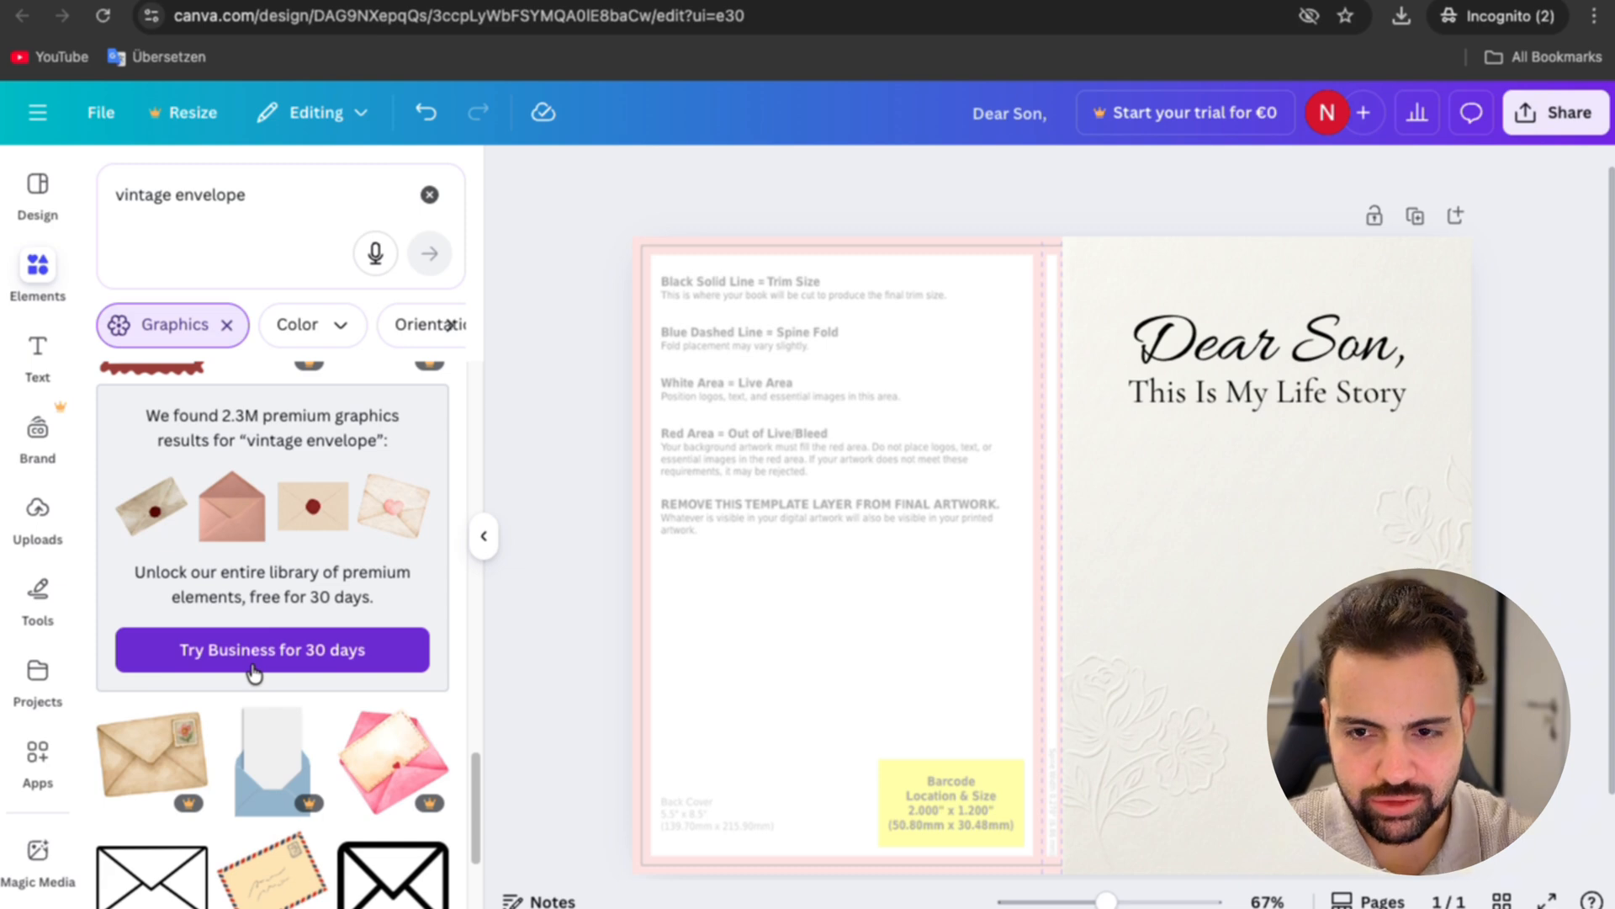
{"action": "scroll", "coordinate": [255, 674], "scroll_direction": "down", "scroll_amount": 1}
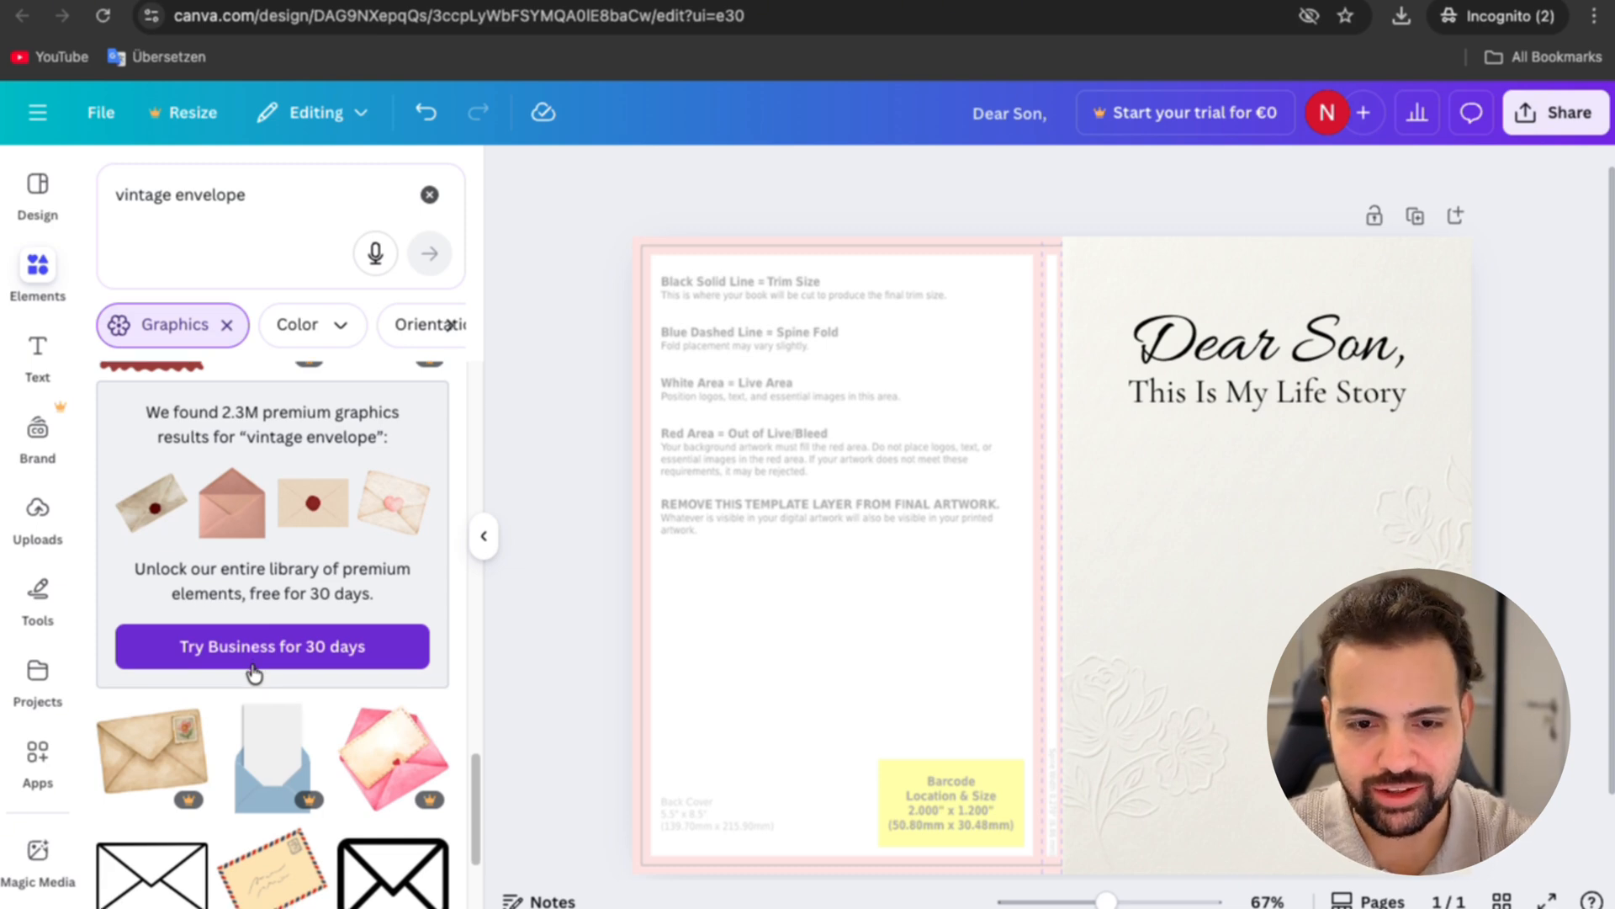
{"action": "scroll", "coordinate": [254, 674], "scroll_direction": "down", "scroll_amount": 2}
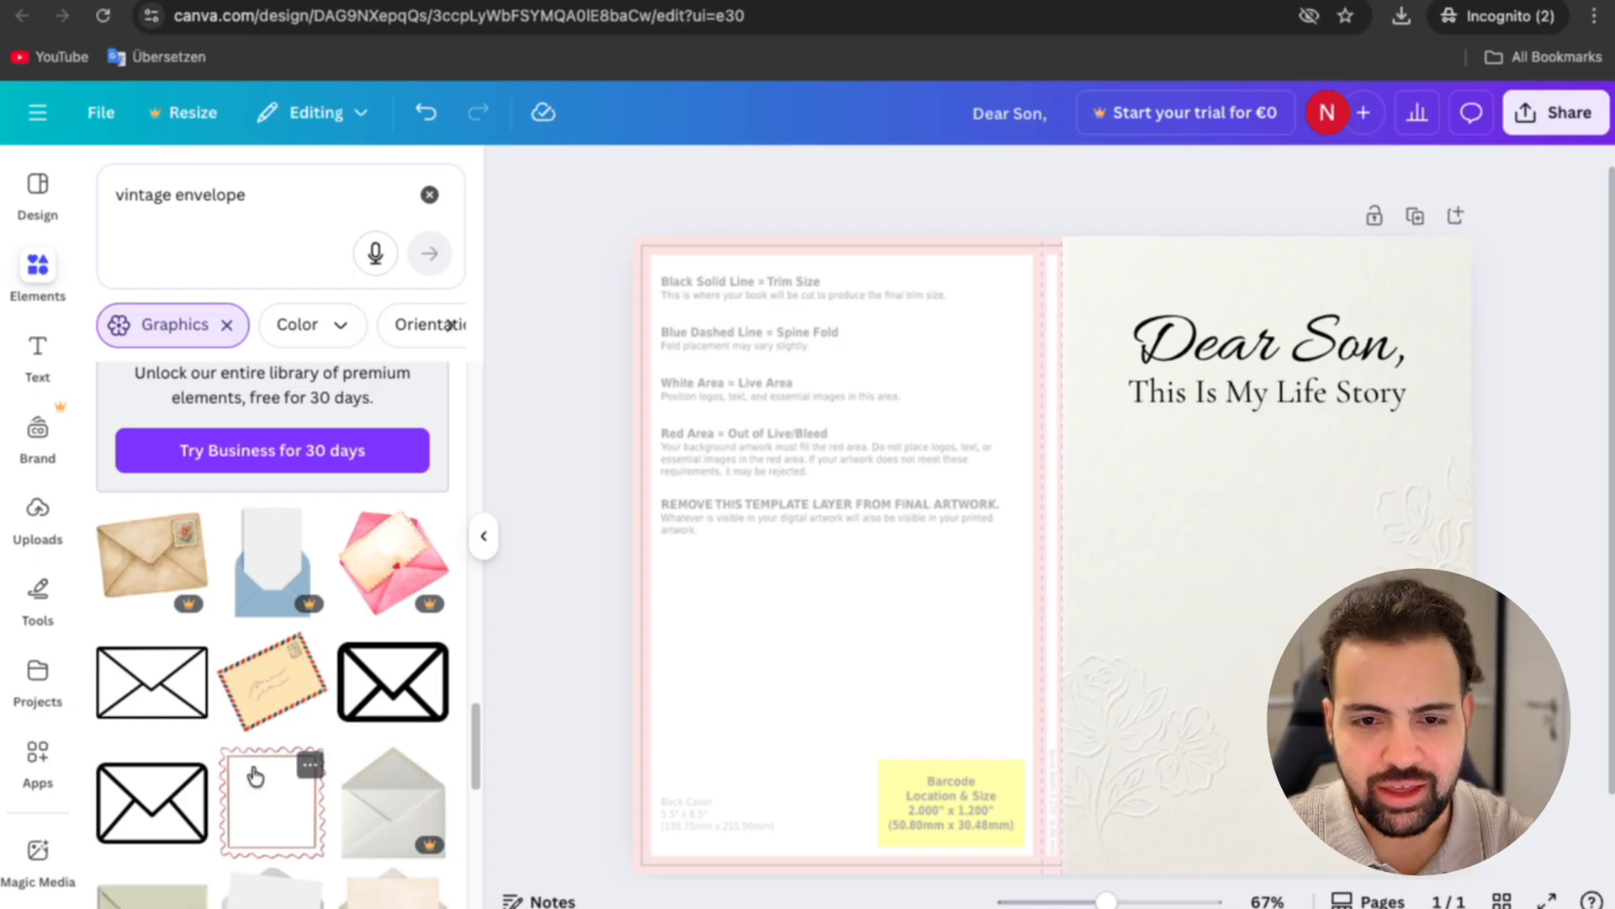
{"action": "scroll", "coordinate": [255, 747], "scroll_direction": "down", "scroll_amount": 5}
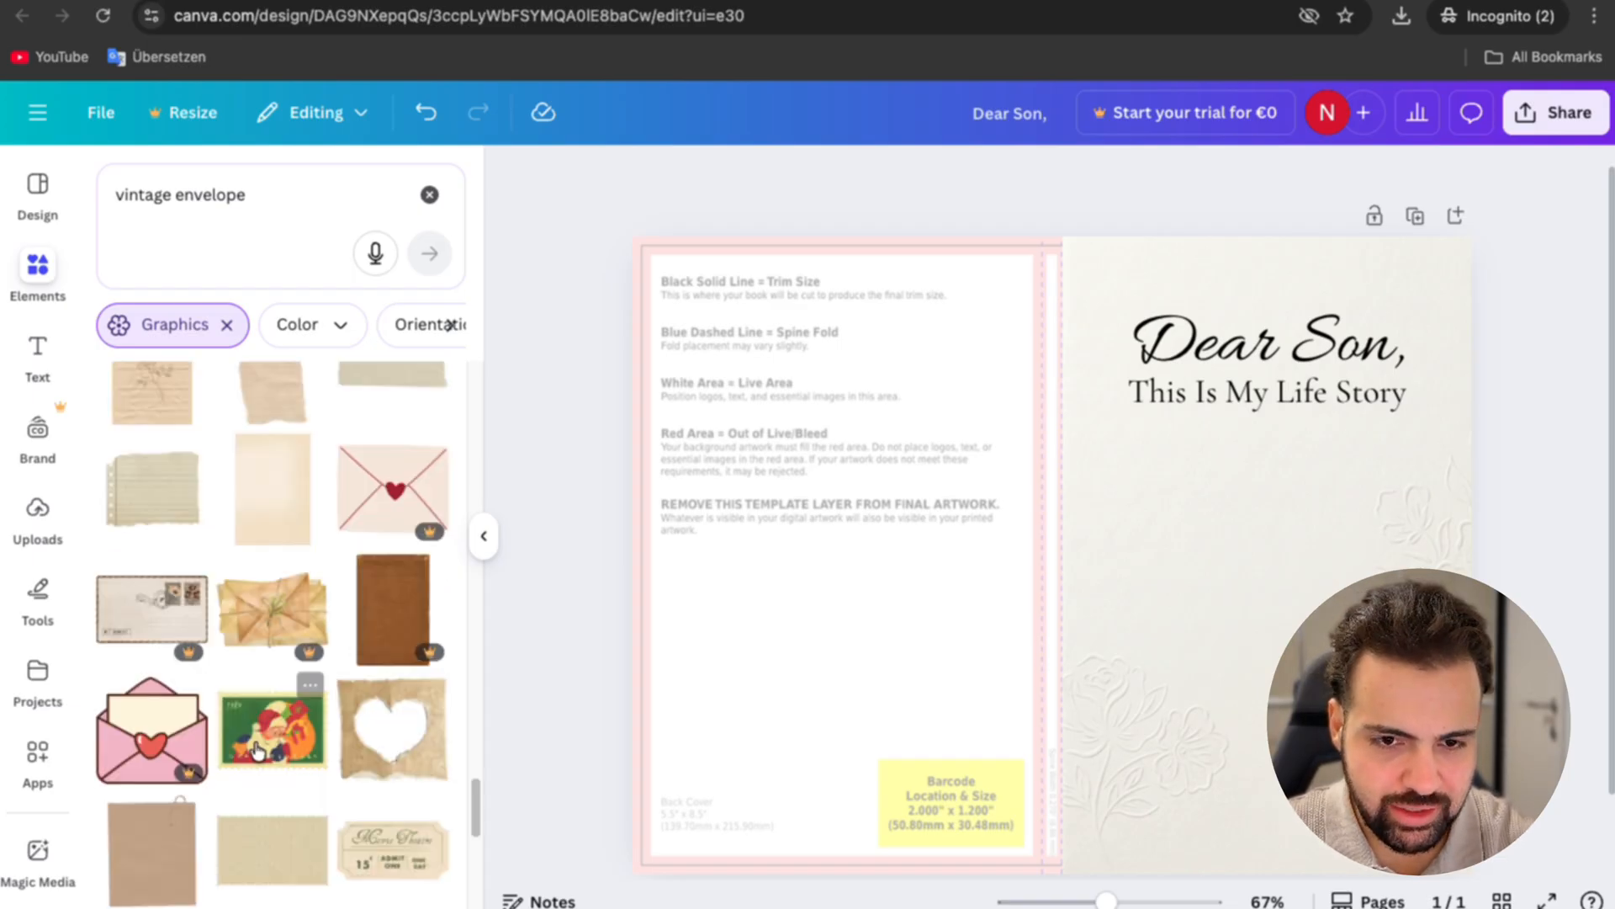
{"action": "scroll", "coordinate": [330, 513], "scroll_direction": "down", "scroll_amount": 3}
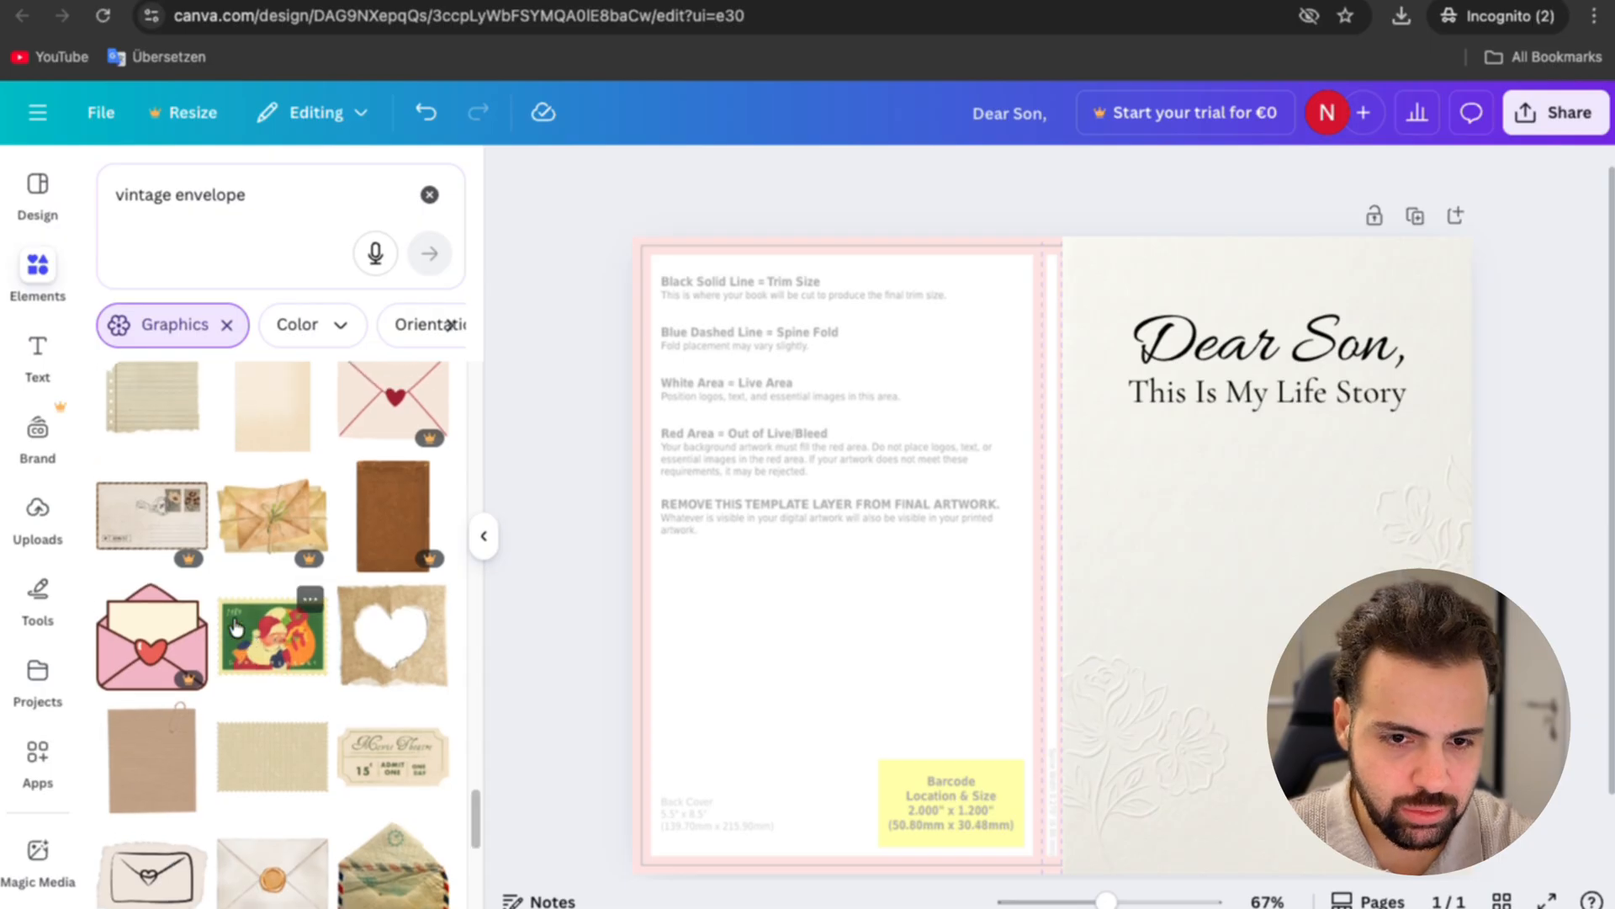
{"action": "left_click_drag", "start_coordinate": [336, 532], "coordinate": [1168, 600]}
{"action": "left_click", "coordinate": [1394, 547]}
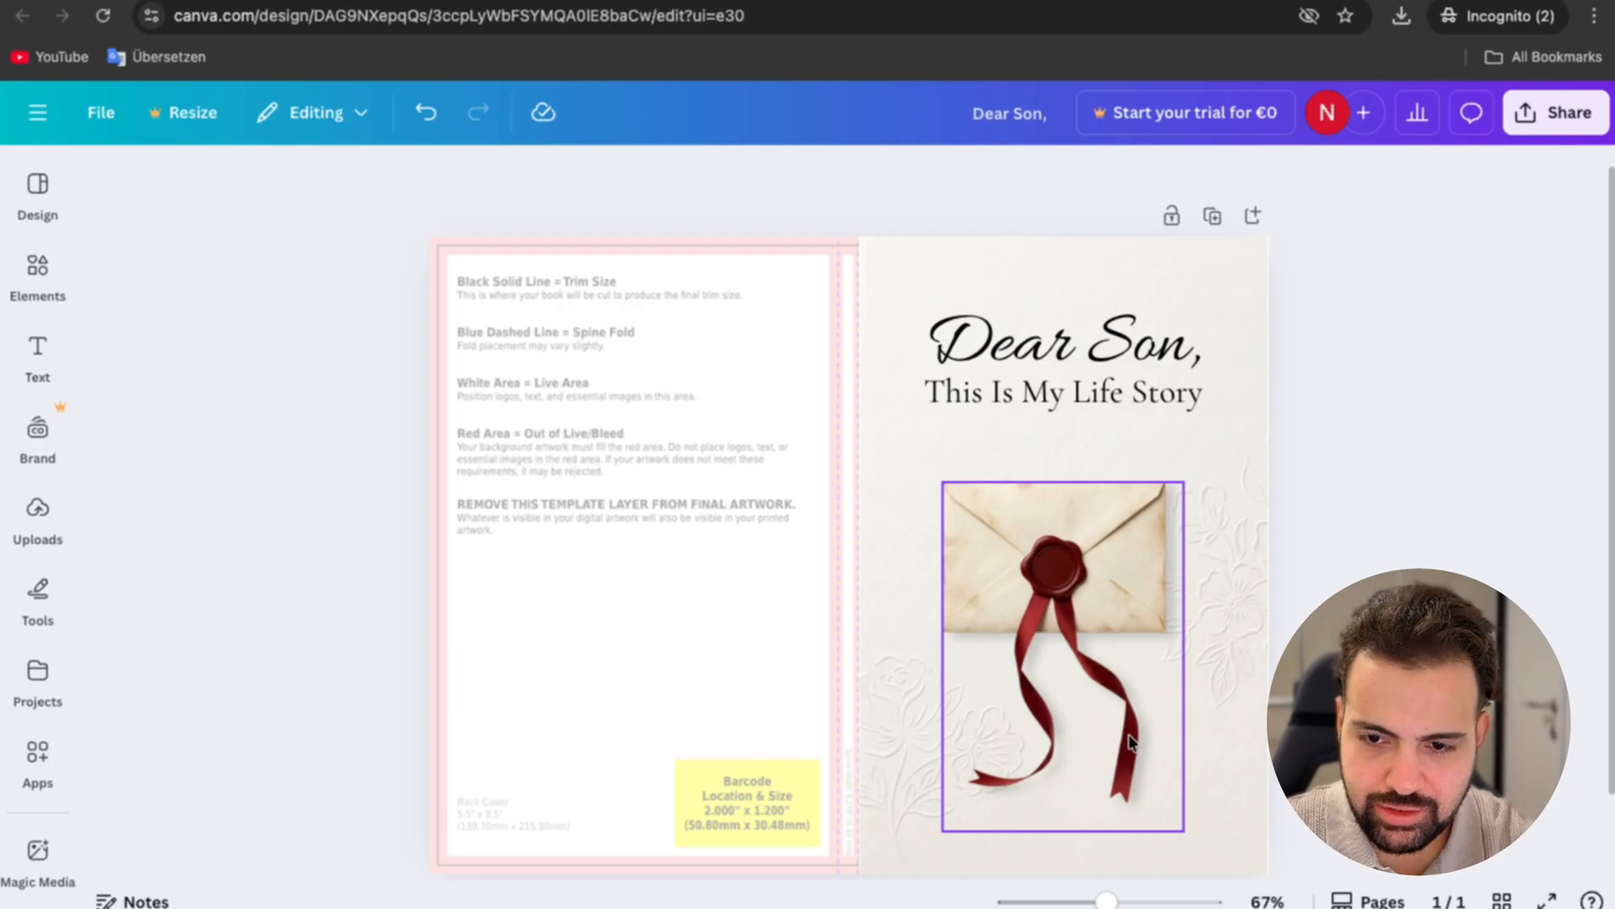
{"action": "left_click_drag", "start_coordinate": [1097, 564], "coordinate": [1097, 589]}
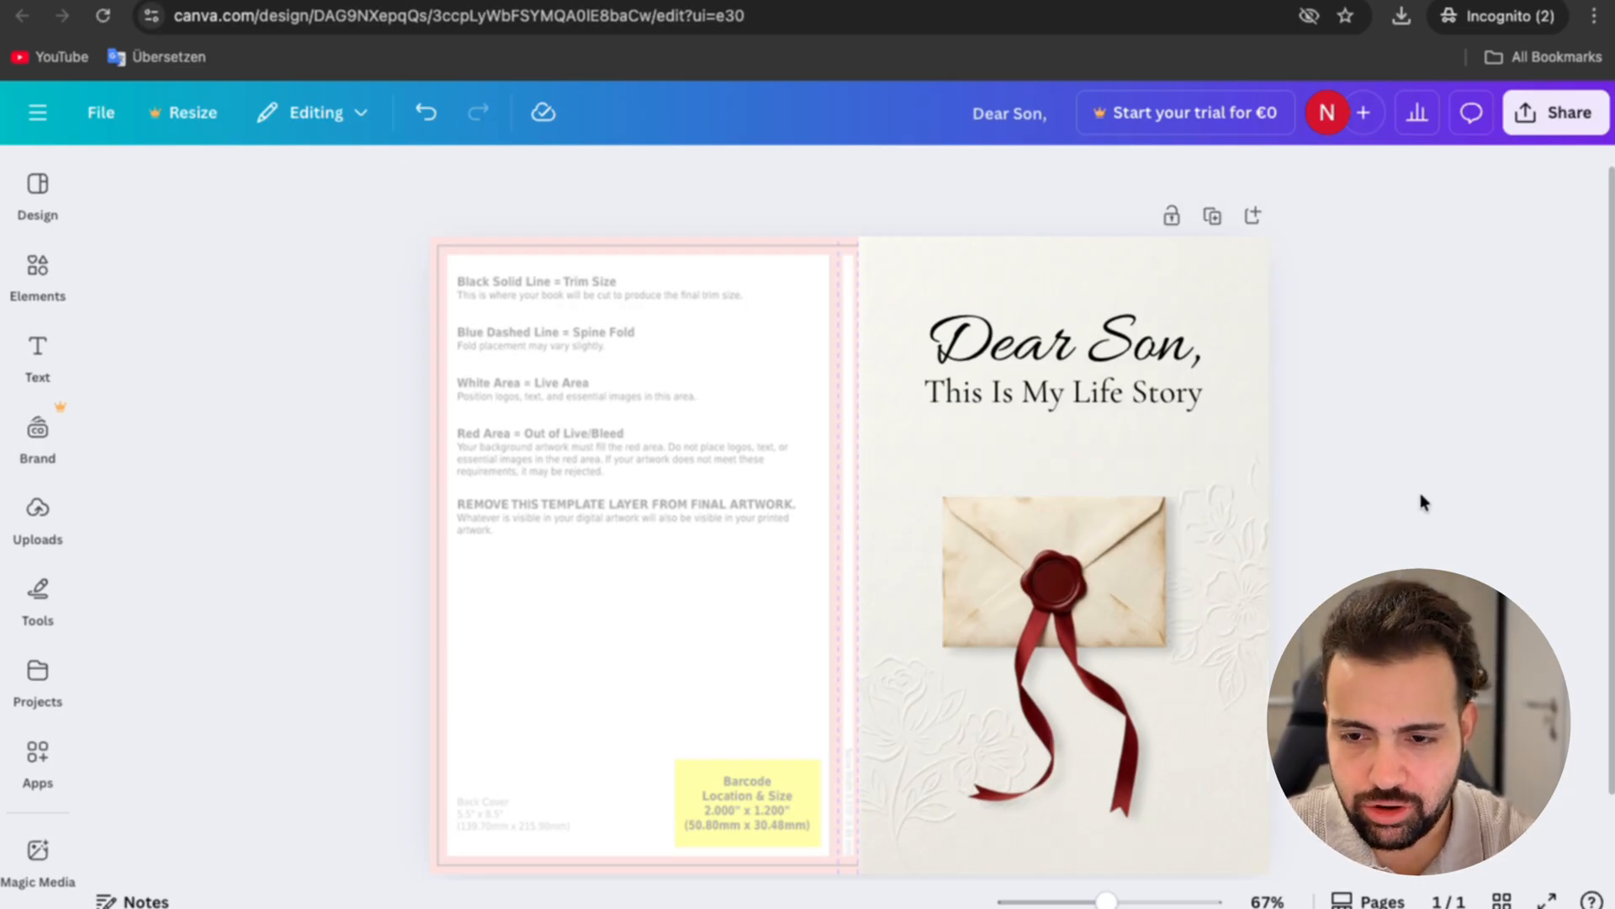
{"action": "scroll", "coordinate": [850, 547], "scroll_direction": "down", "scroll_amount": 1}
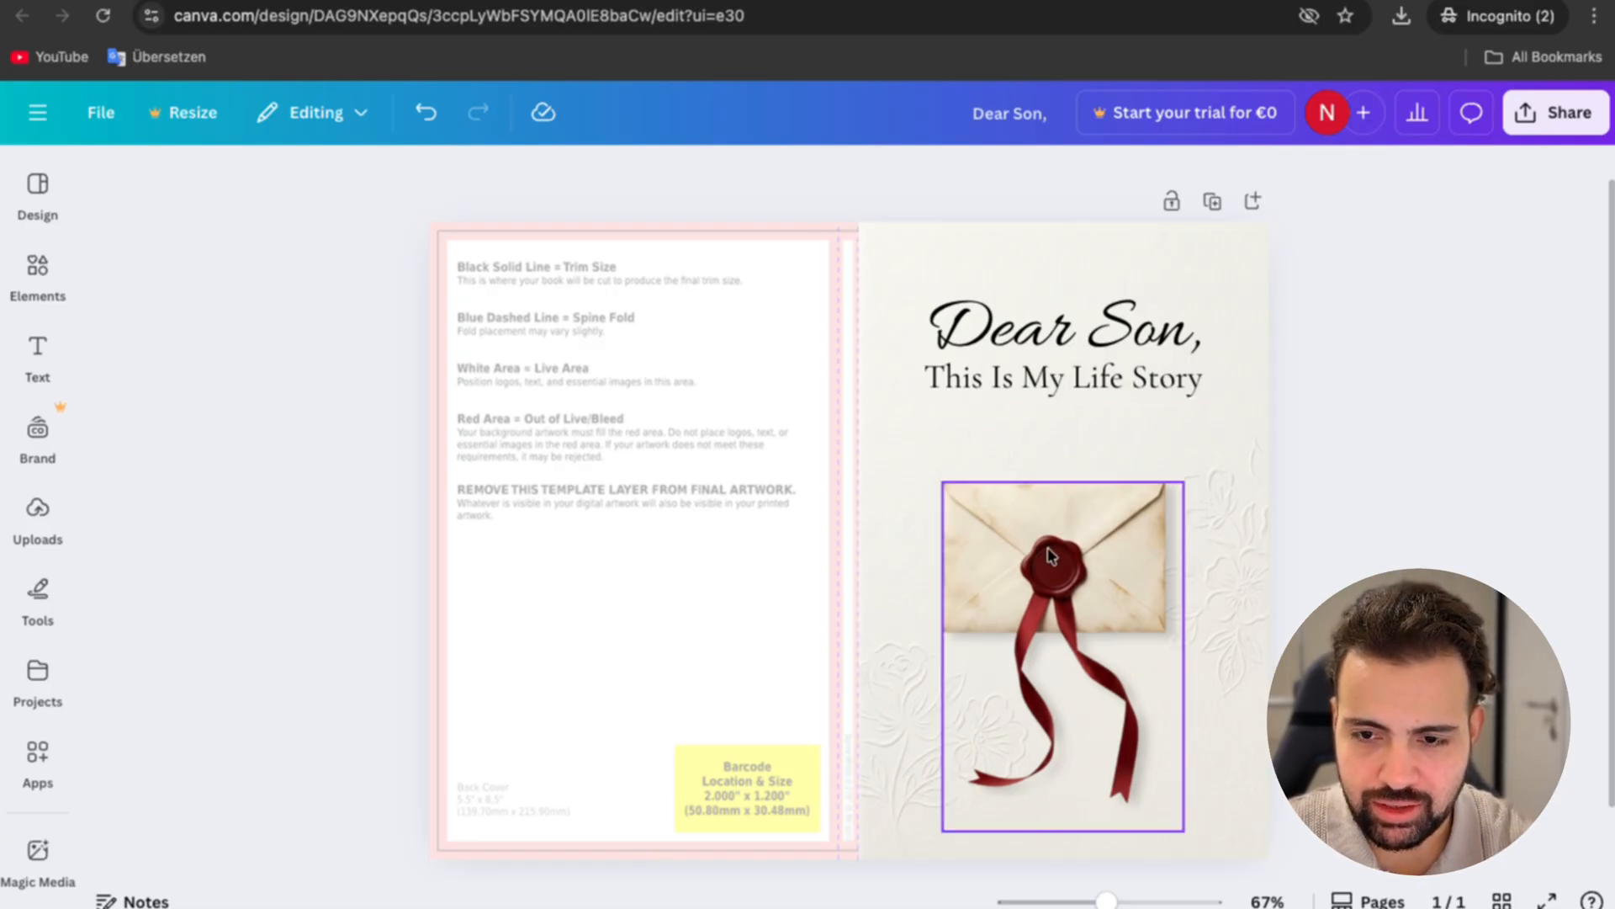
Step: Add a "Your Mom" text box in the Amsterdam Three font and position it between the subtitle and the envelope
{"action": "left_click", "coordinate": [34, 351]}
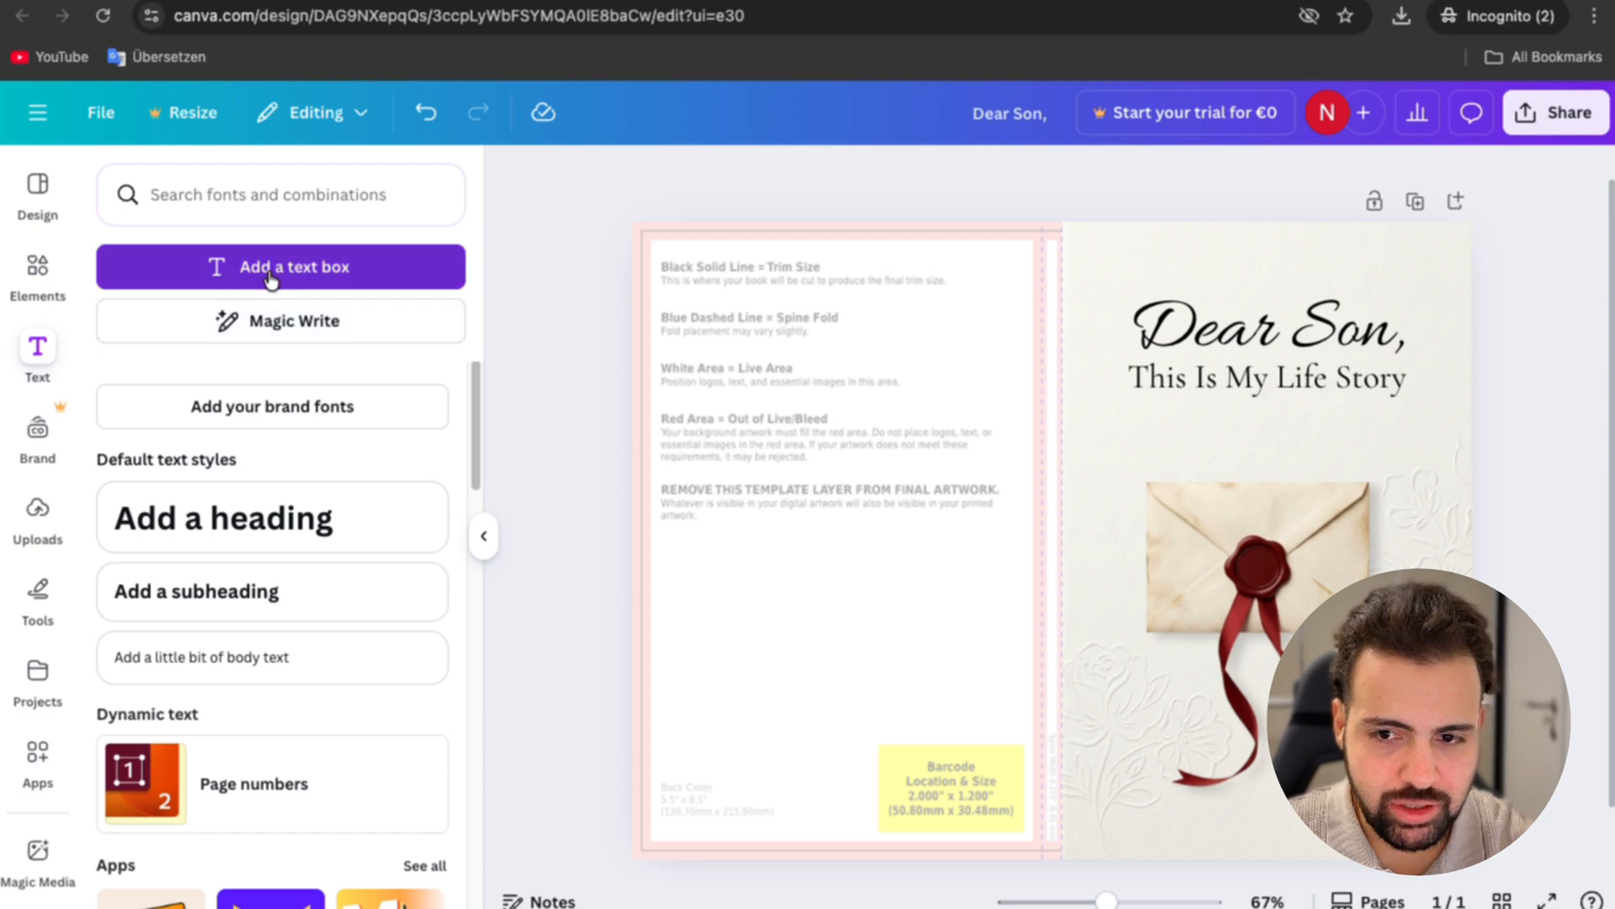
{"action": "left_click", "coordinate": [271, 268]}
{"action": "type", "text": "Your Mom"}
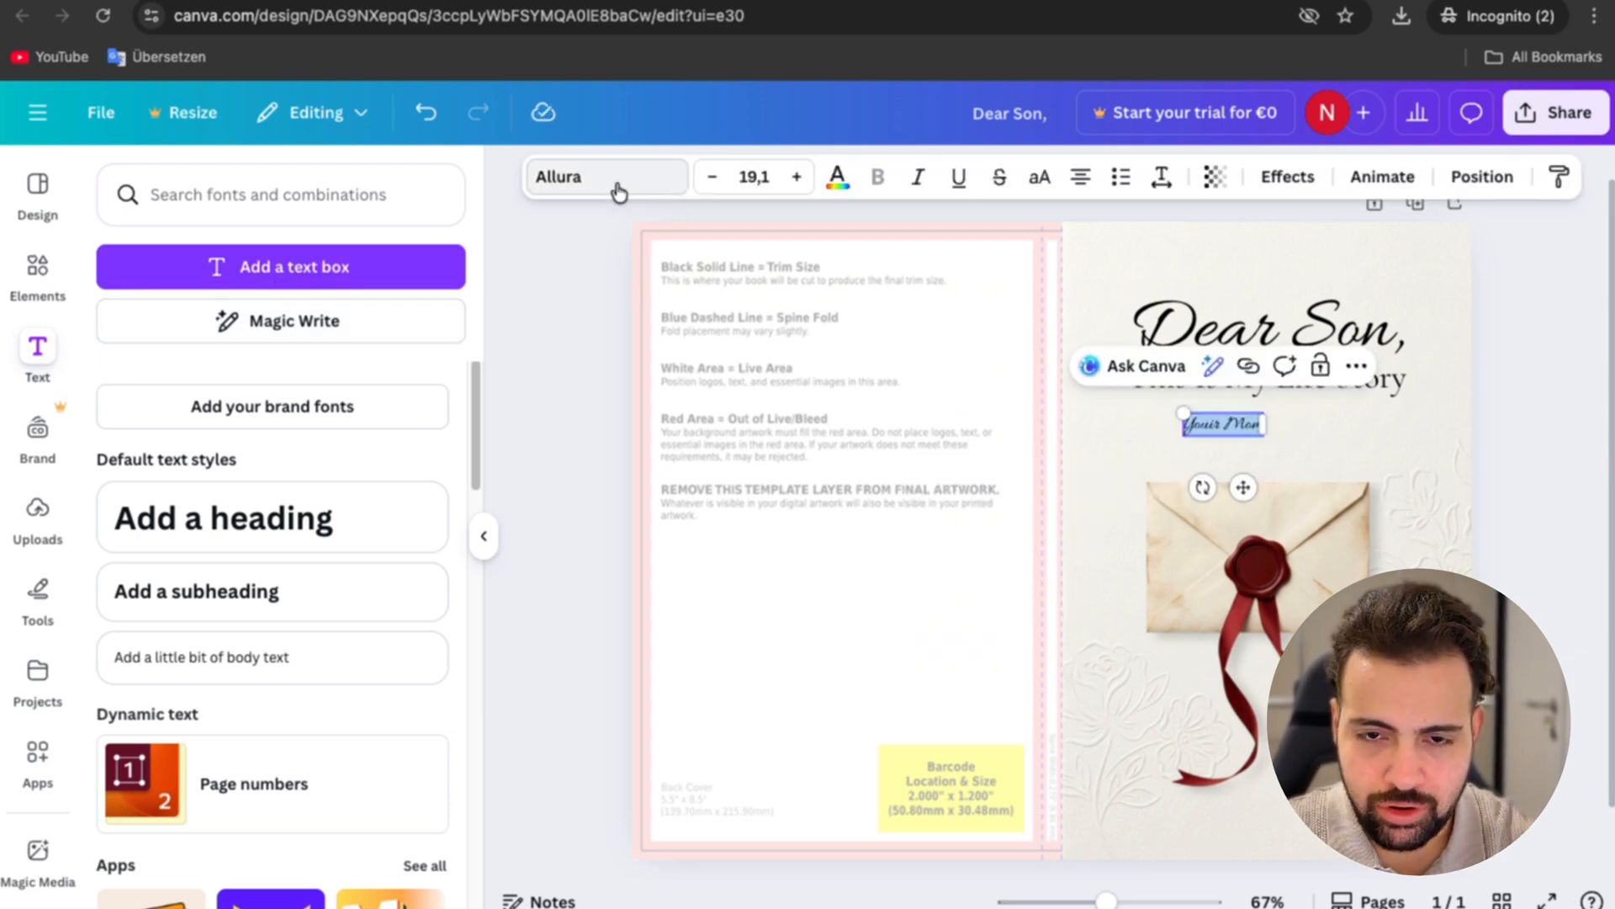
{"action": "left_click", "coordinate": [614, 178]}
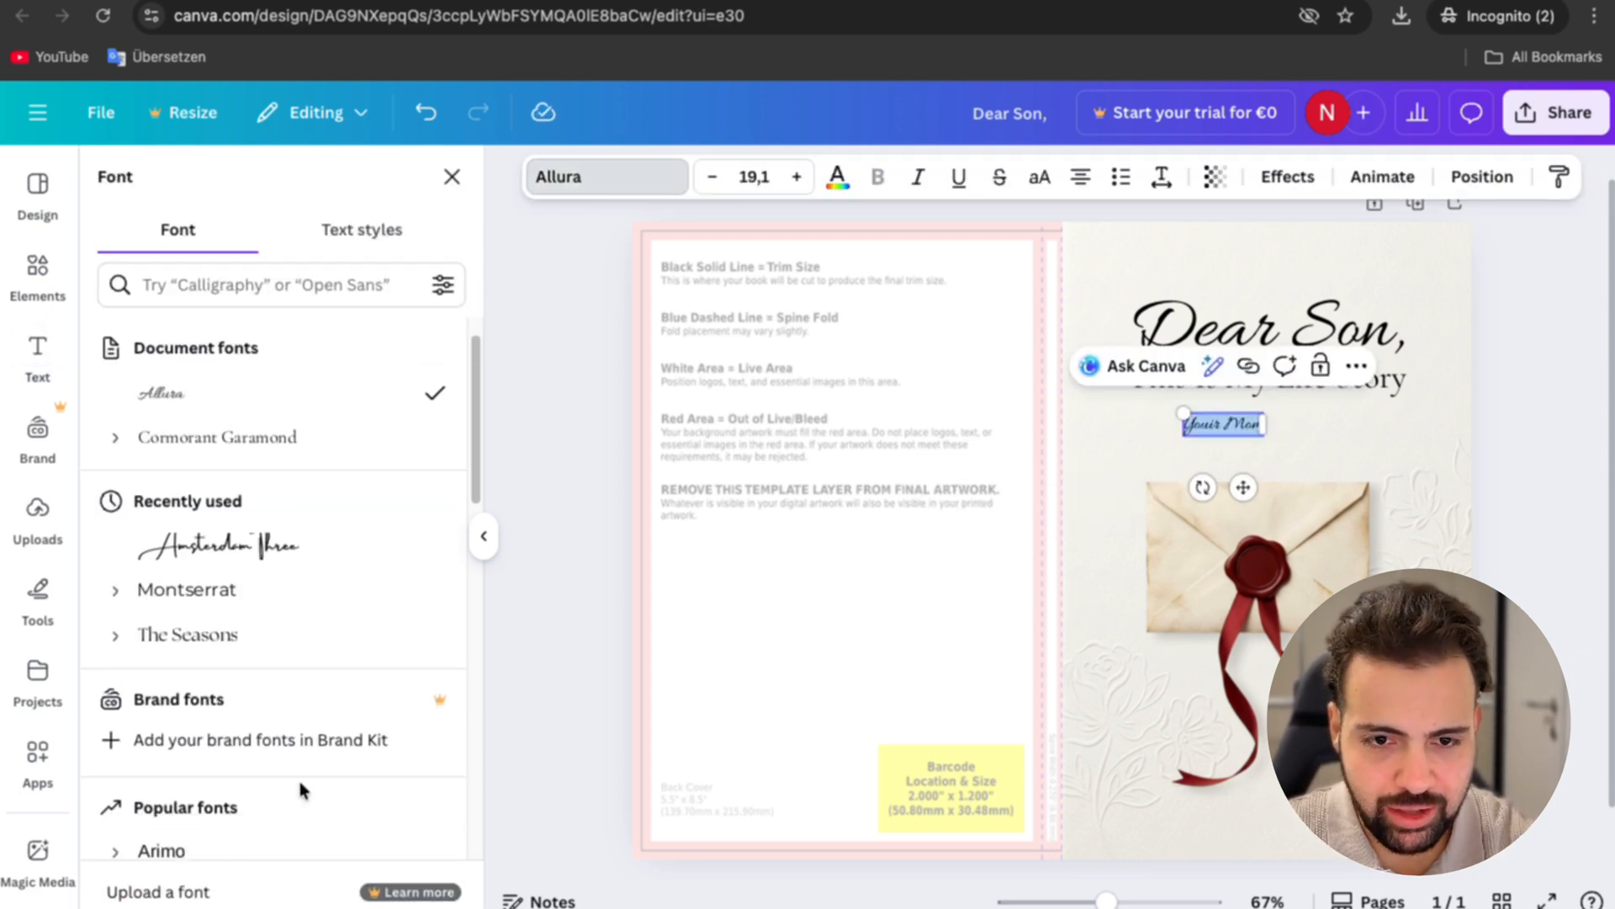
{"action": "left_click", "coordinate": [219, 546]}
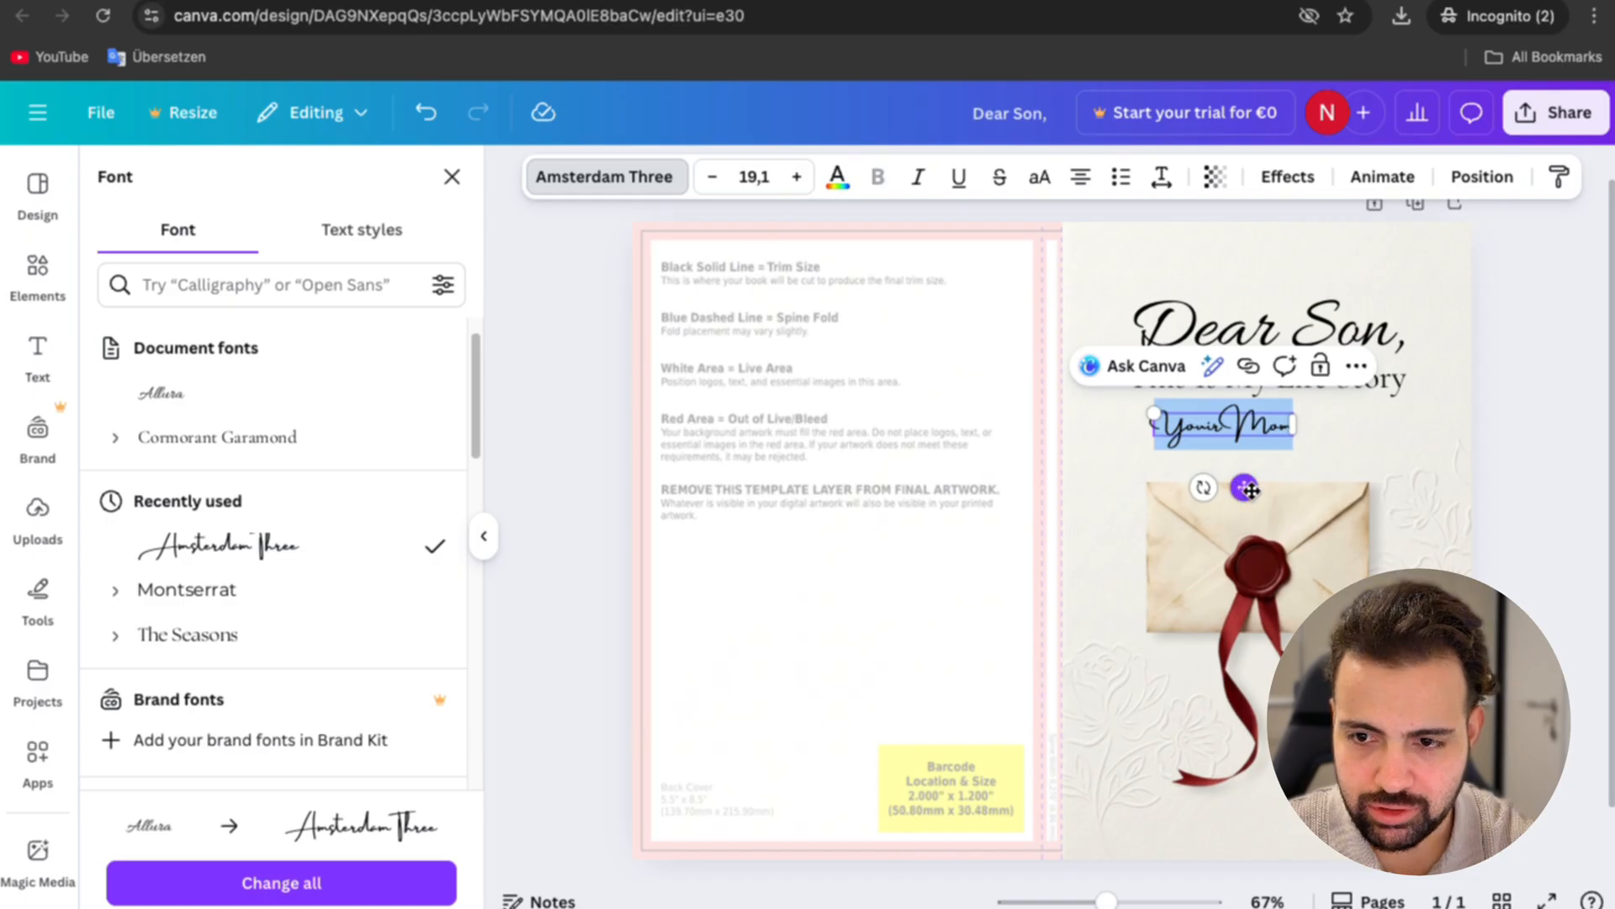
{"action": "left_click_drag", "start_coordinate": [1251, 491], "coordinate": [1296, 509]}
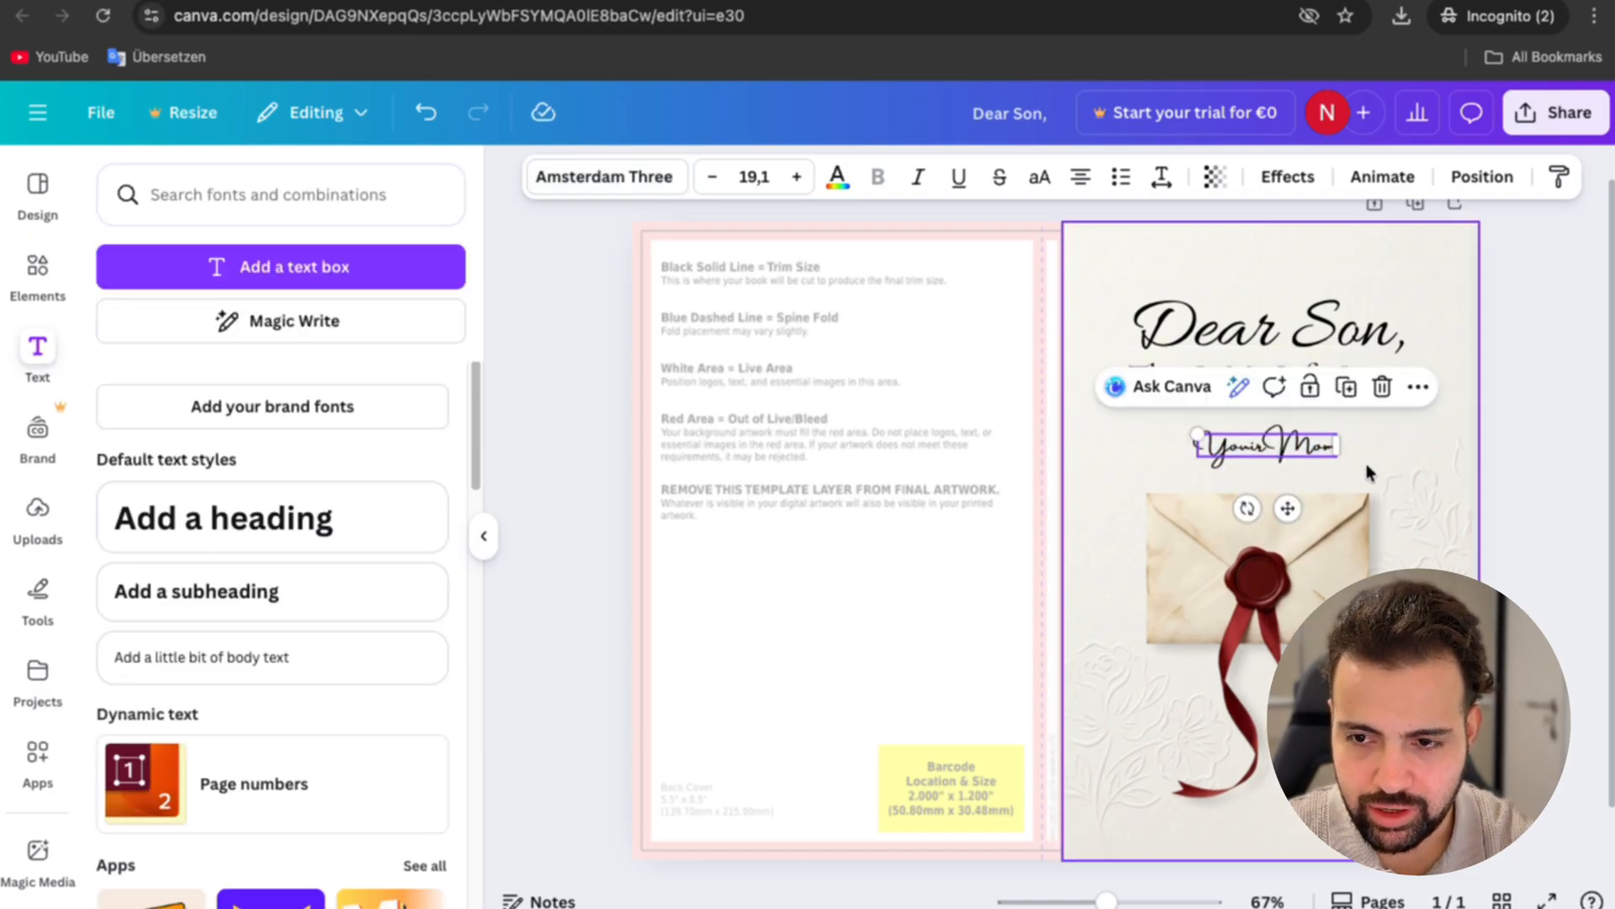
Step: Search the graphic elements for "hearth" and add the solid pink tilted heart to the cover
{"action": "left_click", "coordinate": [279, 192]}
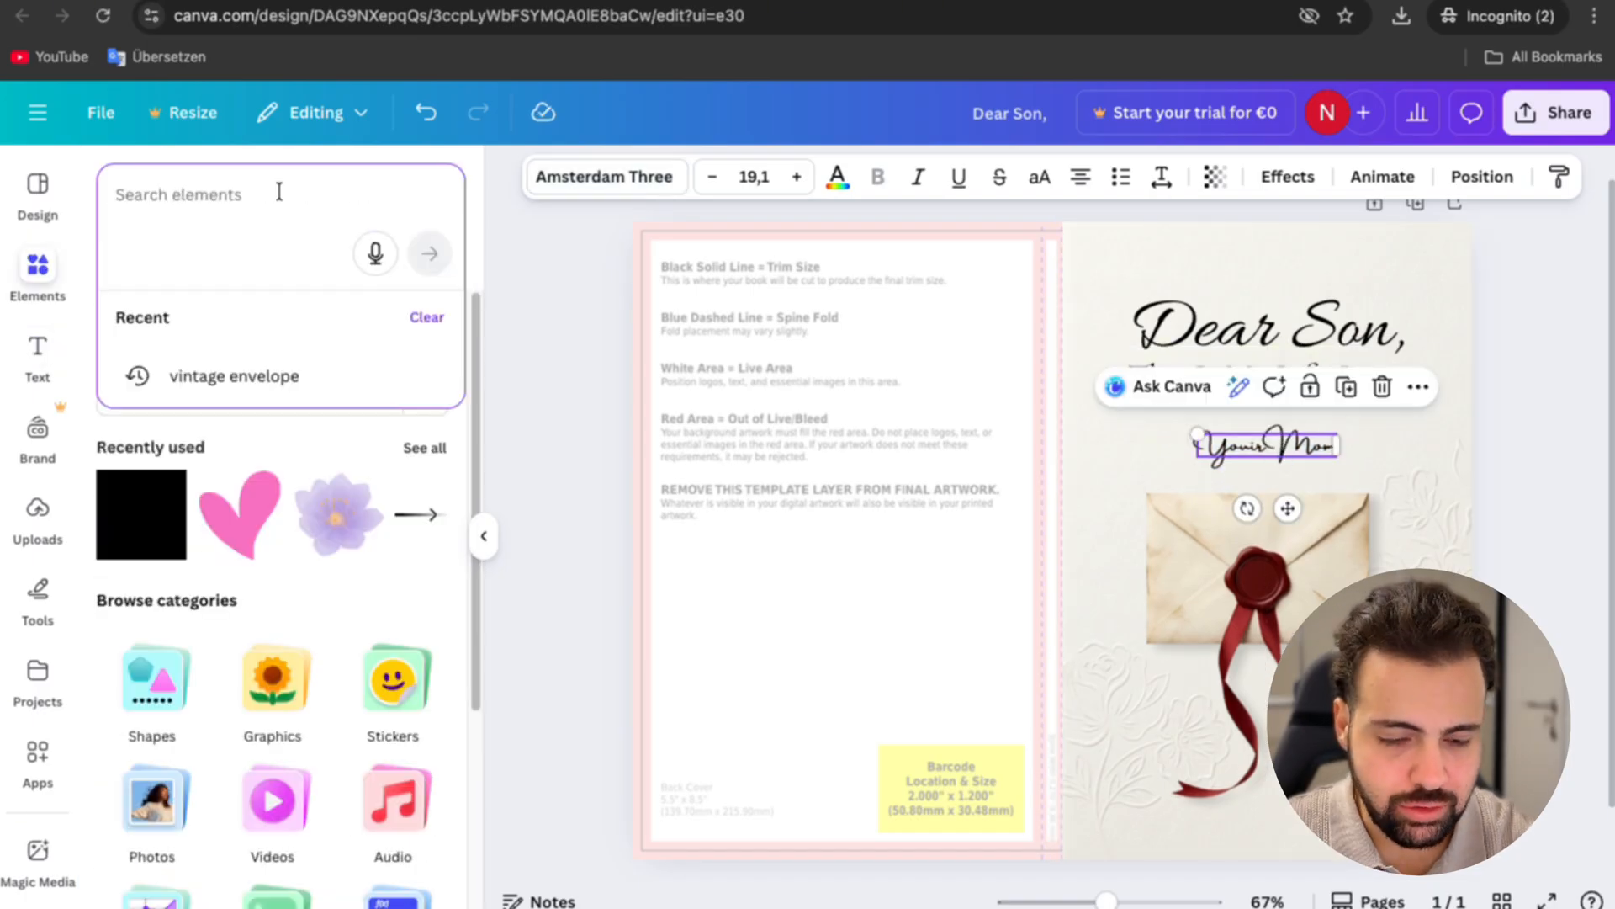
{"action": "type", "text": "hearth"}
{"action": "key", "text": "Return"}
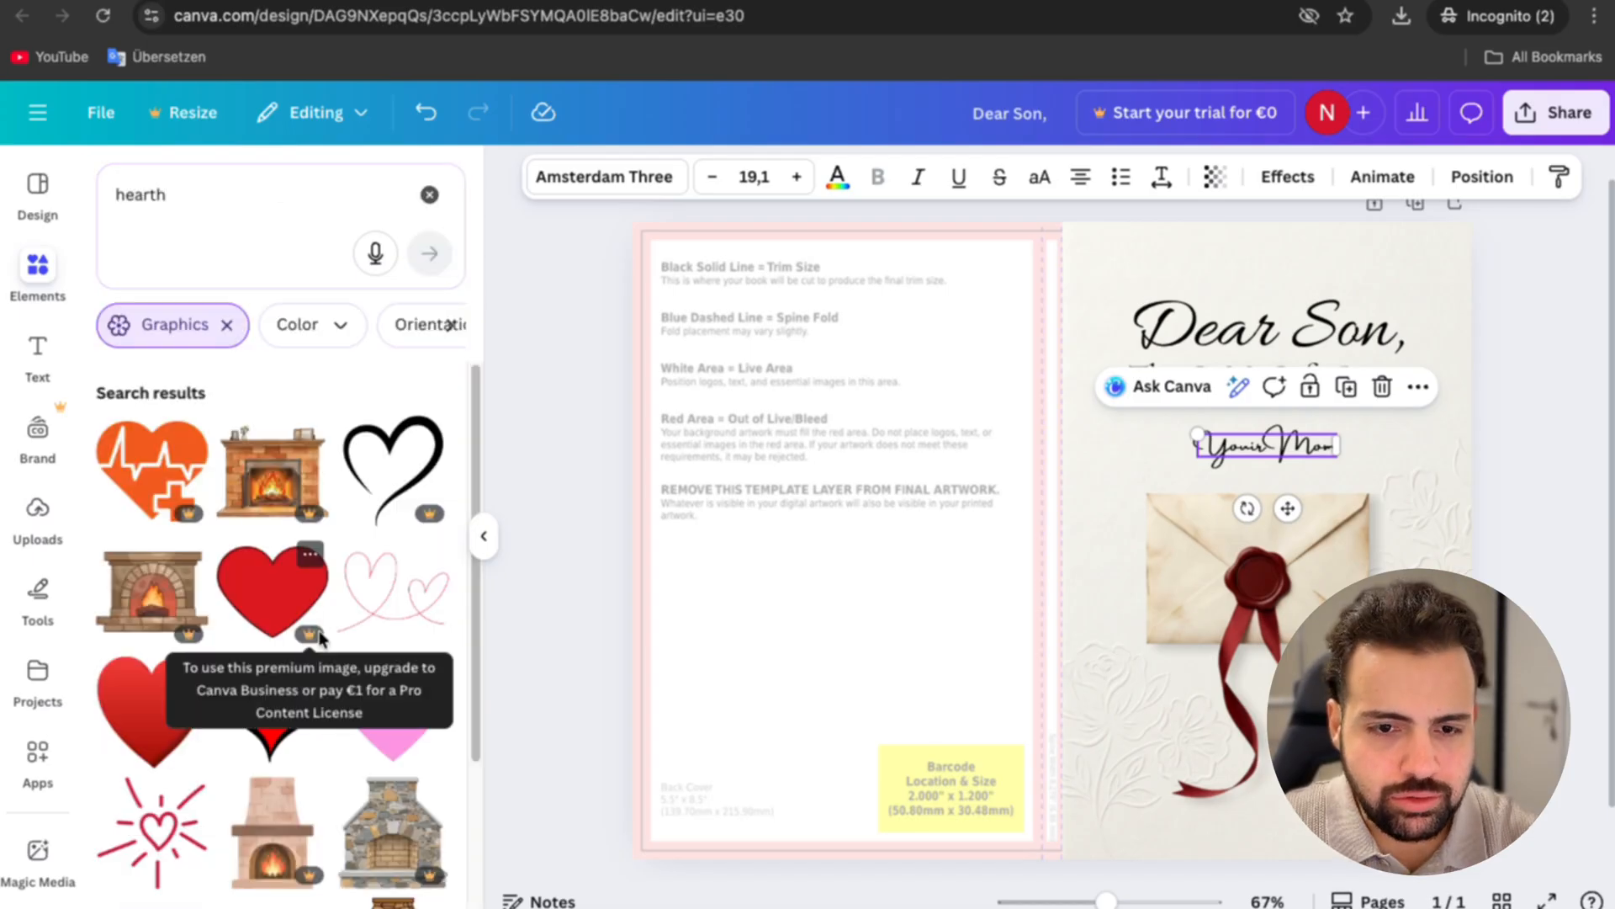
{"action": "scroll", "coordinate": [345, 589], "scroll_direction": "down", "scroll_amount": 3}
{"action": "scroll", "coordinate": [347, 545], "scroll_direction": "down", "scroll_amount": 10}
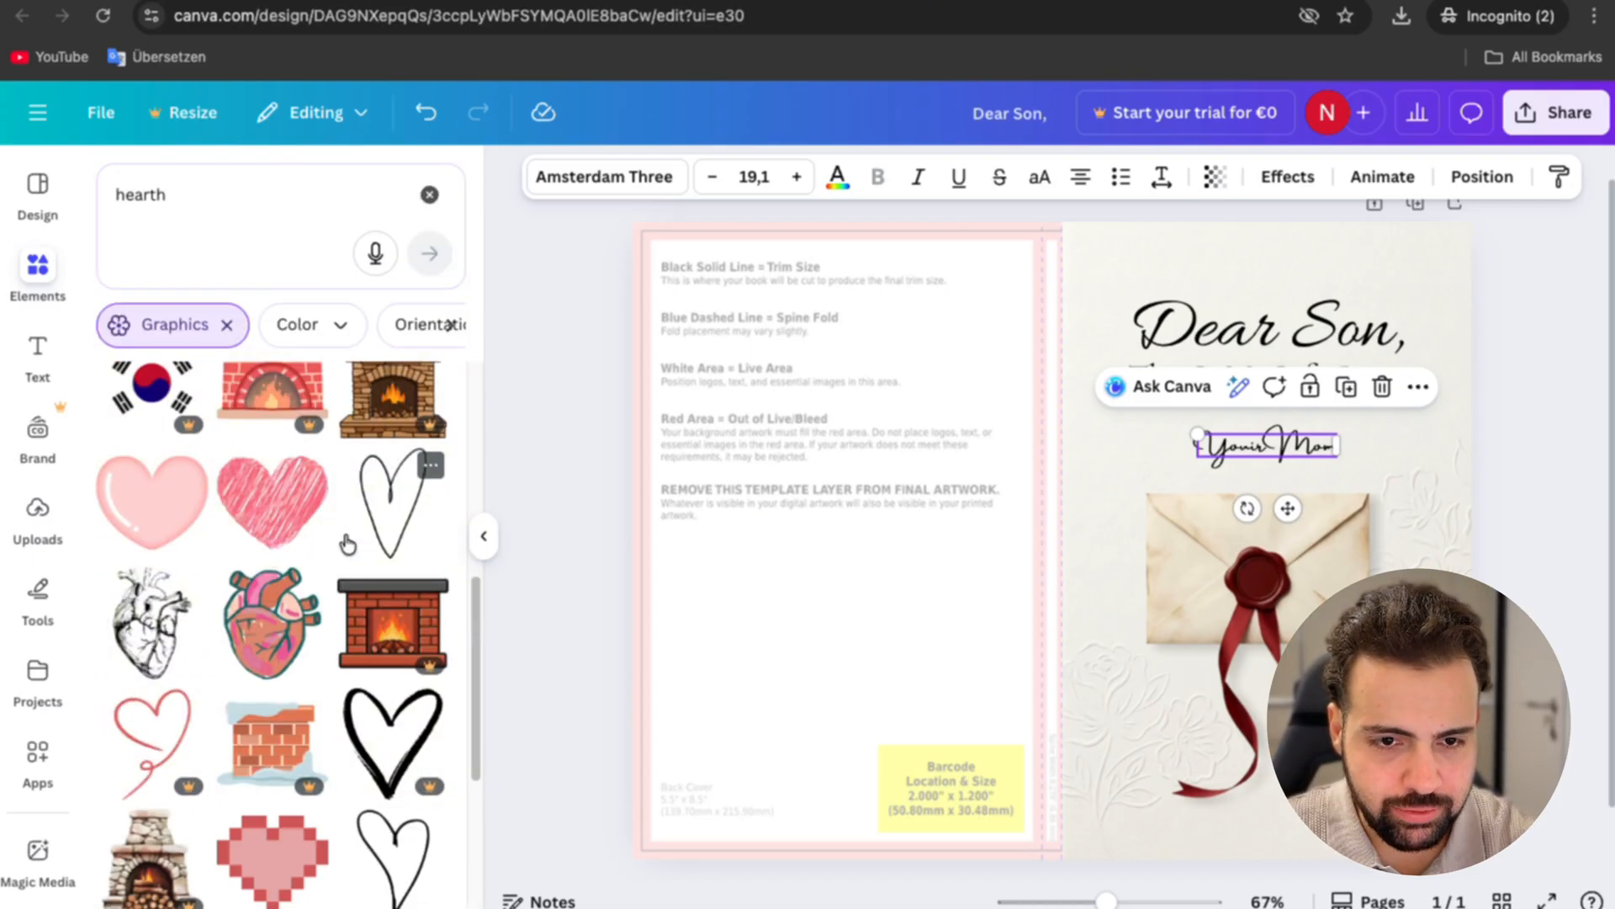
{"action": "left_click", "coordinate": [171, 646]}
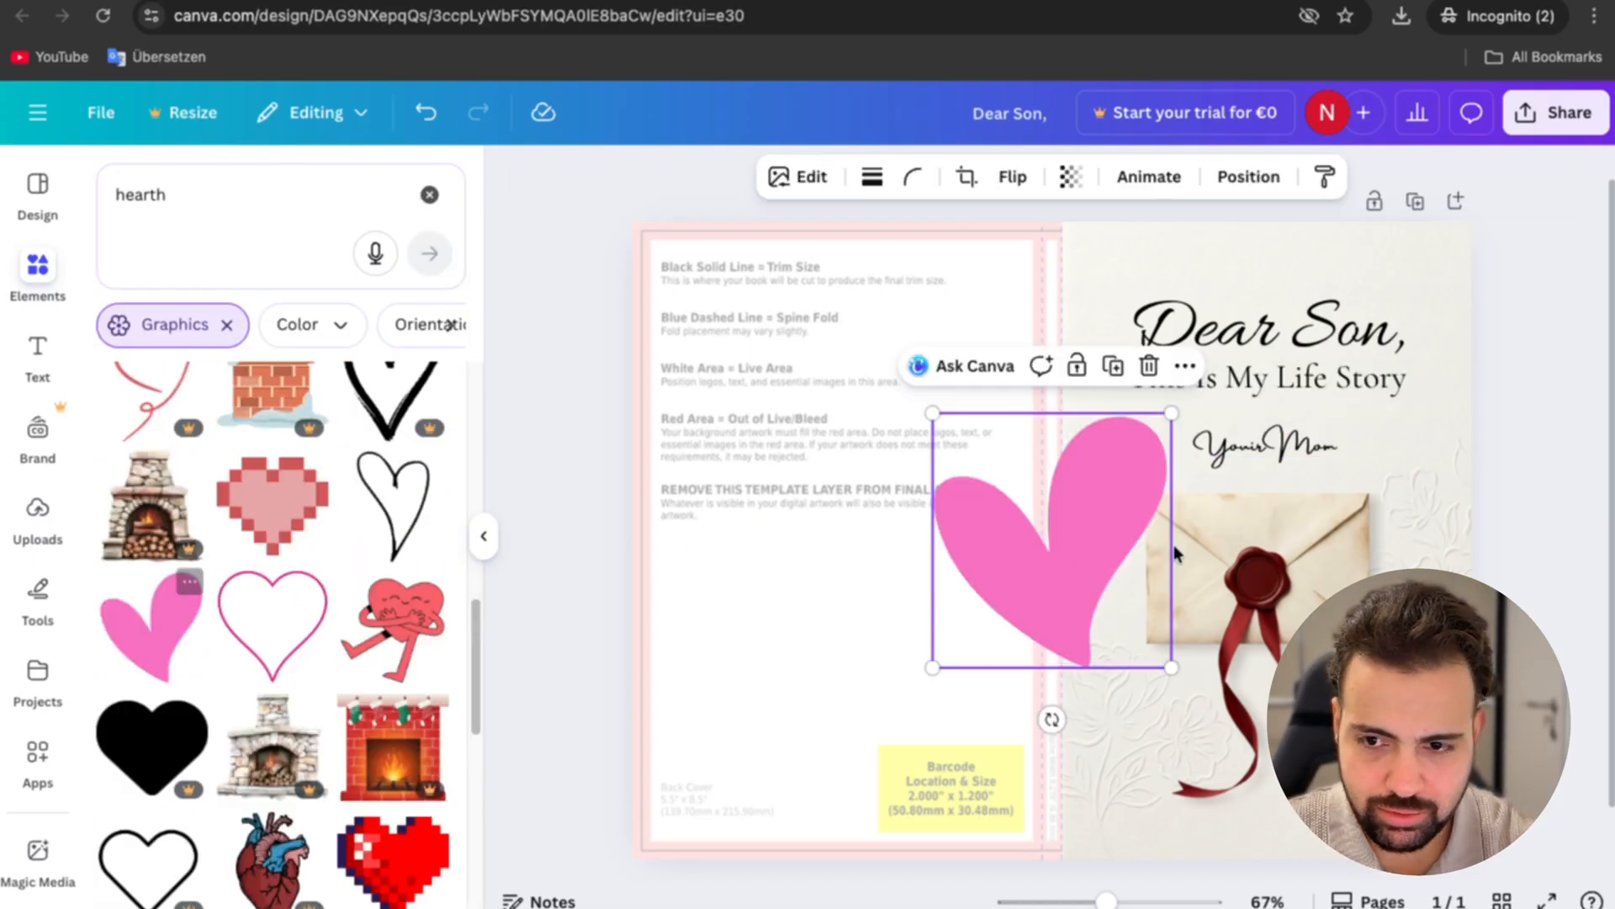
Step: Recolour the heart dark red, shrink and tilt it, and place it just above the end of "Your Mom"
{"action": "left_click", "coordinate": [852, 177]}
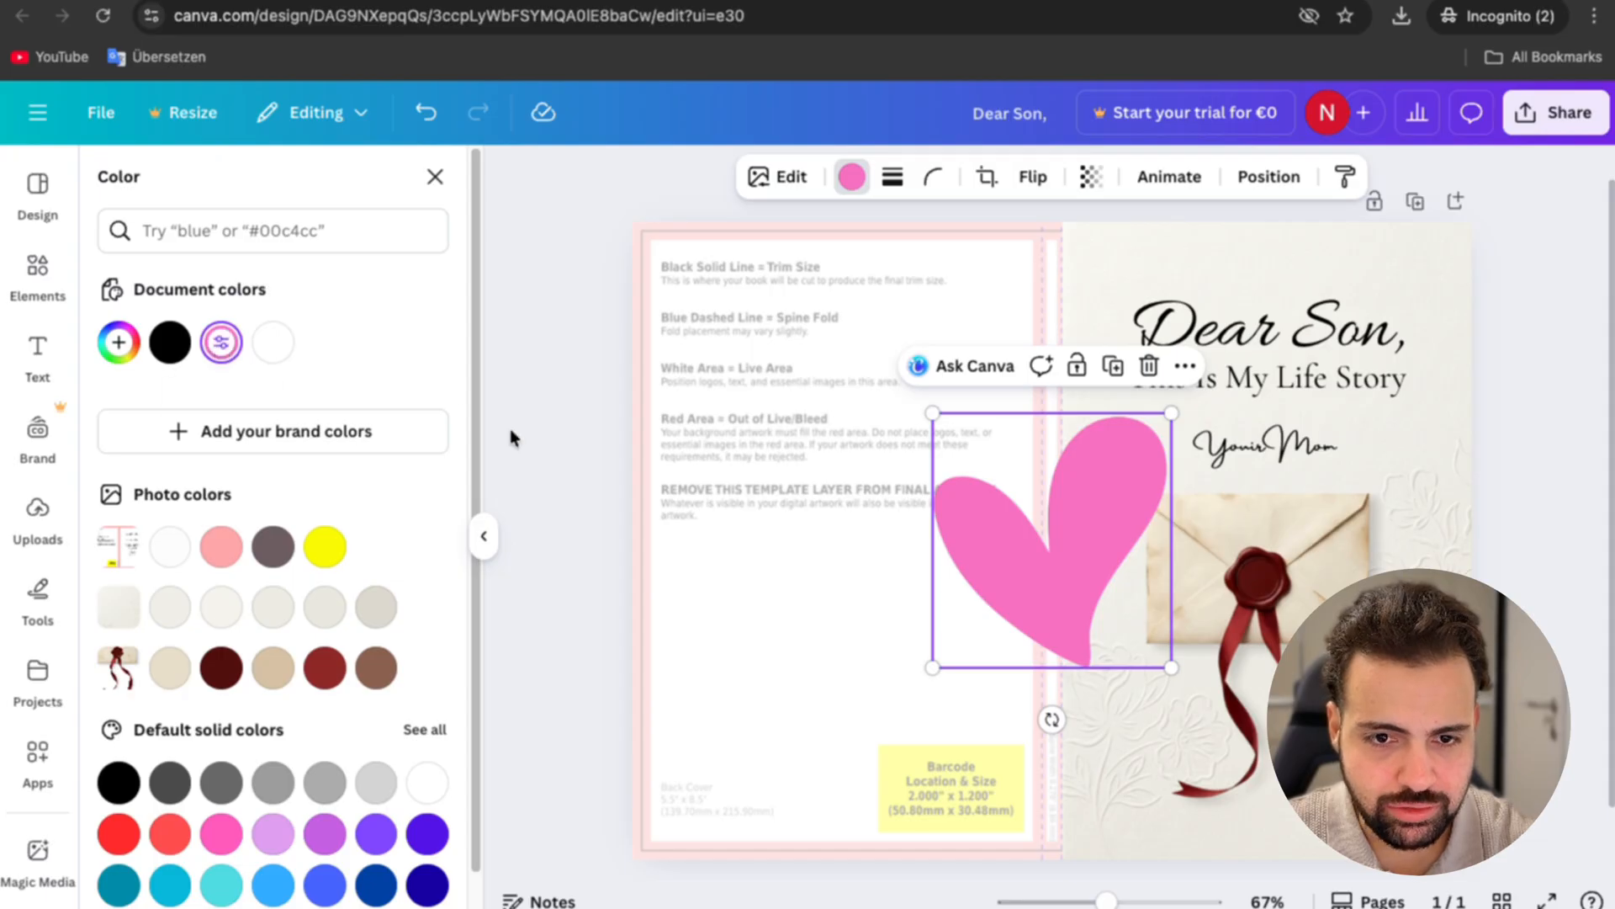
{"action": "left_click", "coordinate": [220, 342]}
{"action": "left_click_drag", "start_coordinate": [422, 396], "coordinate": [506, 443]}
{"action": "left_click_drag", "start_coordinate": [1033, 575], "coordinate": [1317, 446]}
{"action": "left_click_drag", "start_coordinate": [1455, 286], "coordinate": [1267, 489]}
{"action": "left_click_drag", "start_coordinate": [1252, 515], "coordinate": [1399, 430]}
{"action": "left_click_drag", "start_coordinate": [1370, 505], "coordinate": [1325, 481]}
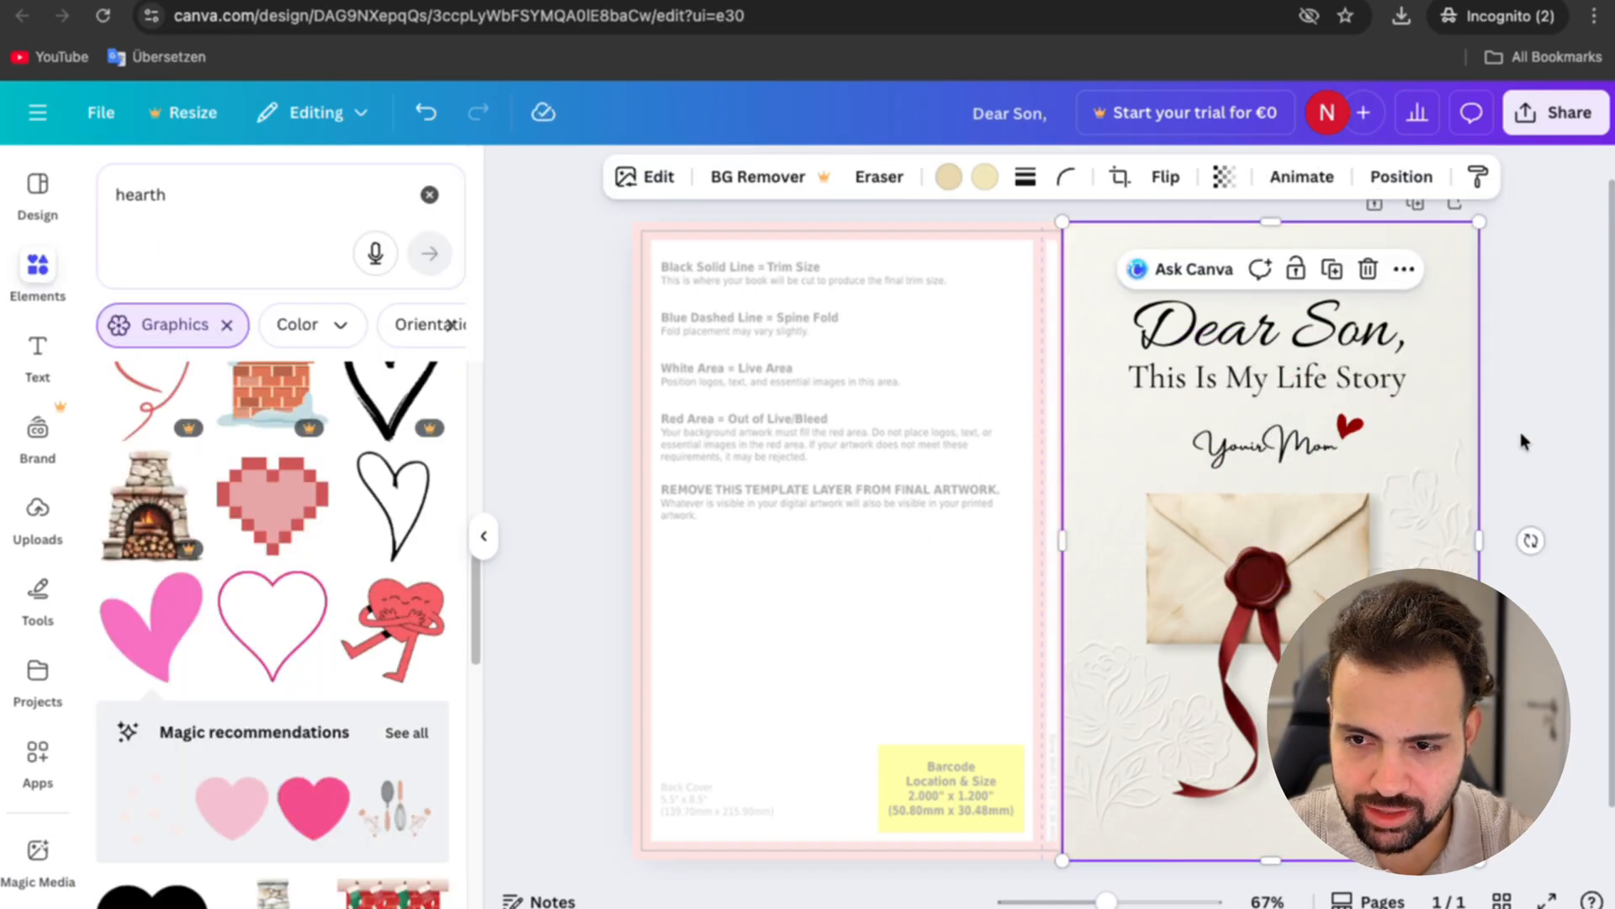
{"action": "left_click", "coordinate": [1521, 431]}
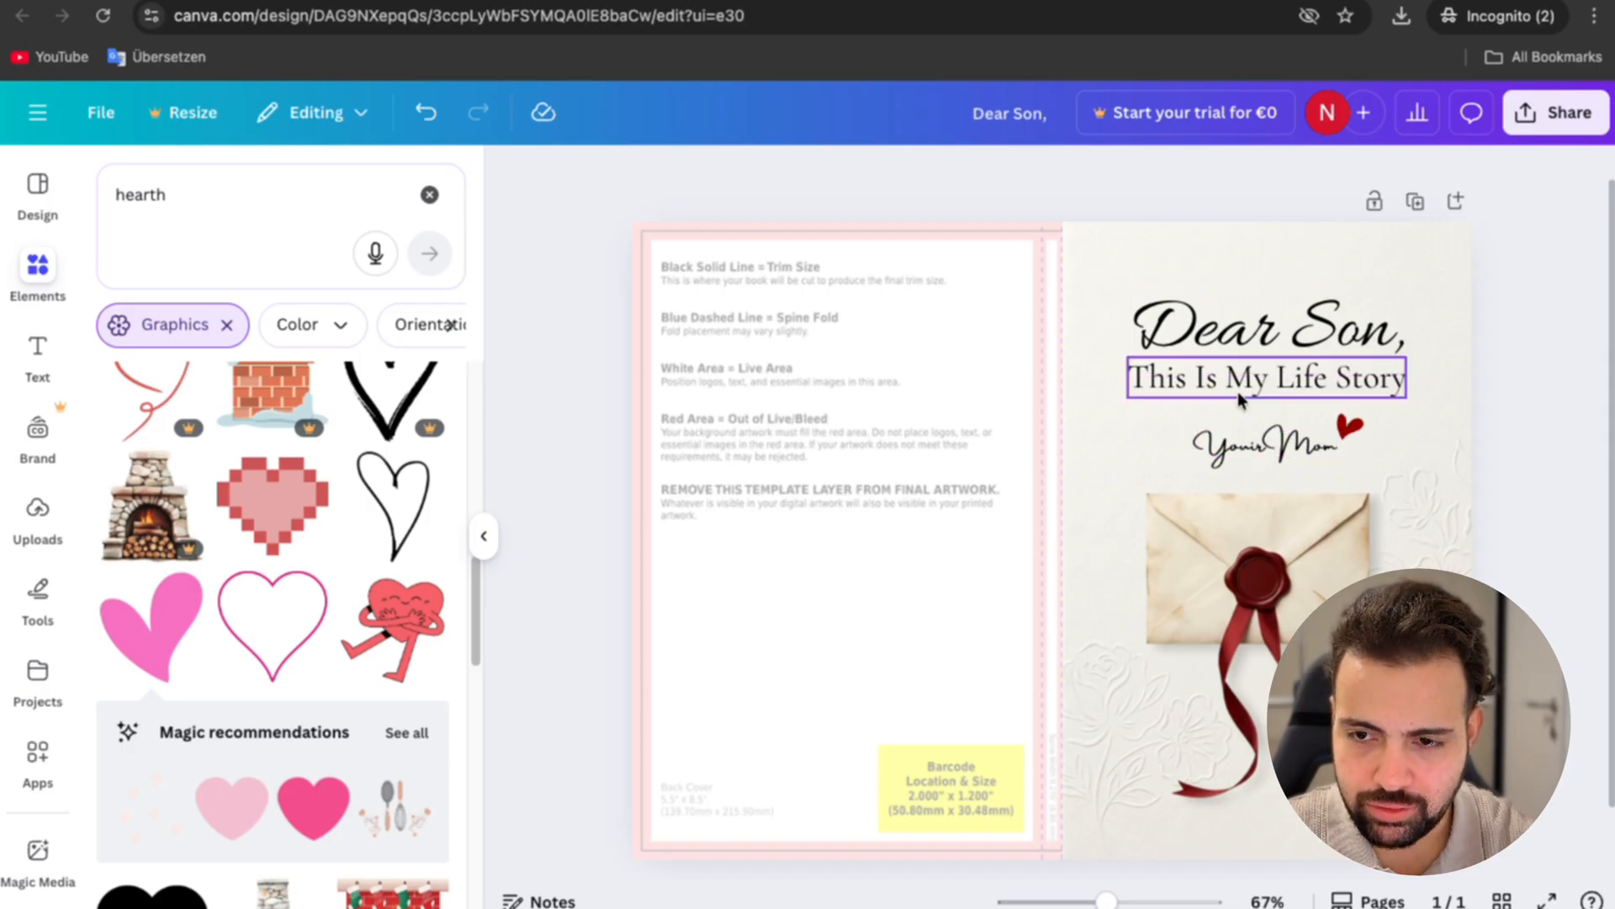
Step: Check the front cover against the KDP guides by moving the paper background layer below the template layer and back above it
{"action": "left_click", "coordinate": [1181, 271]}
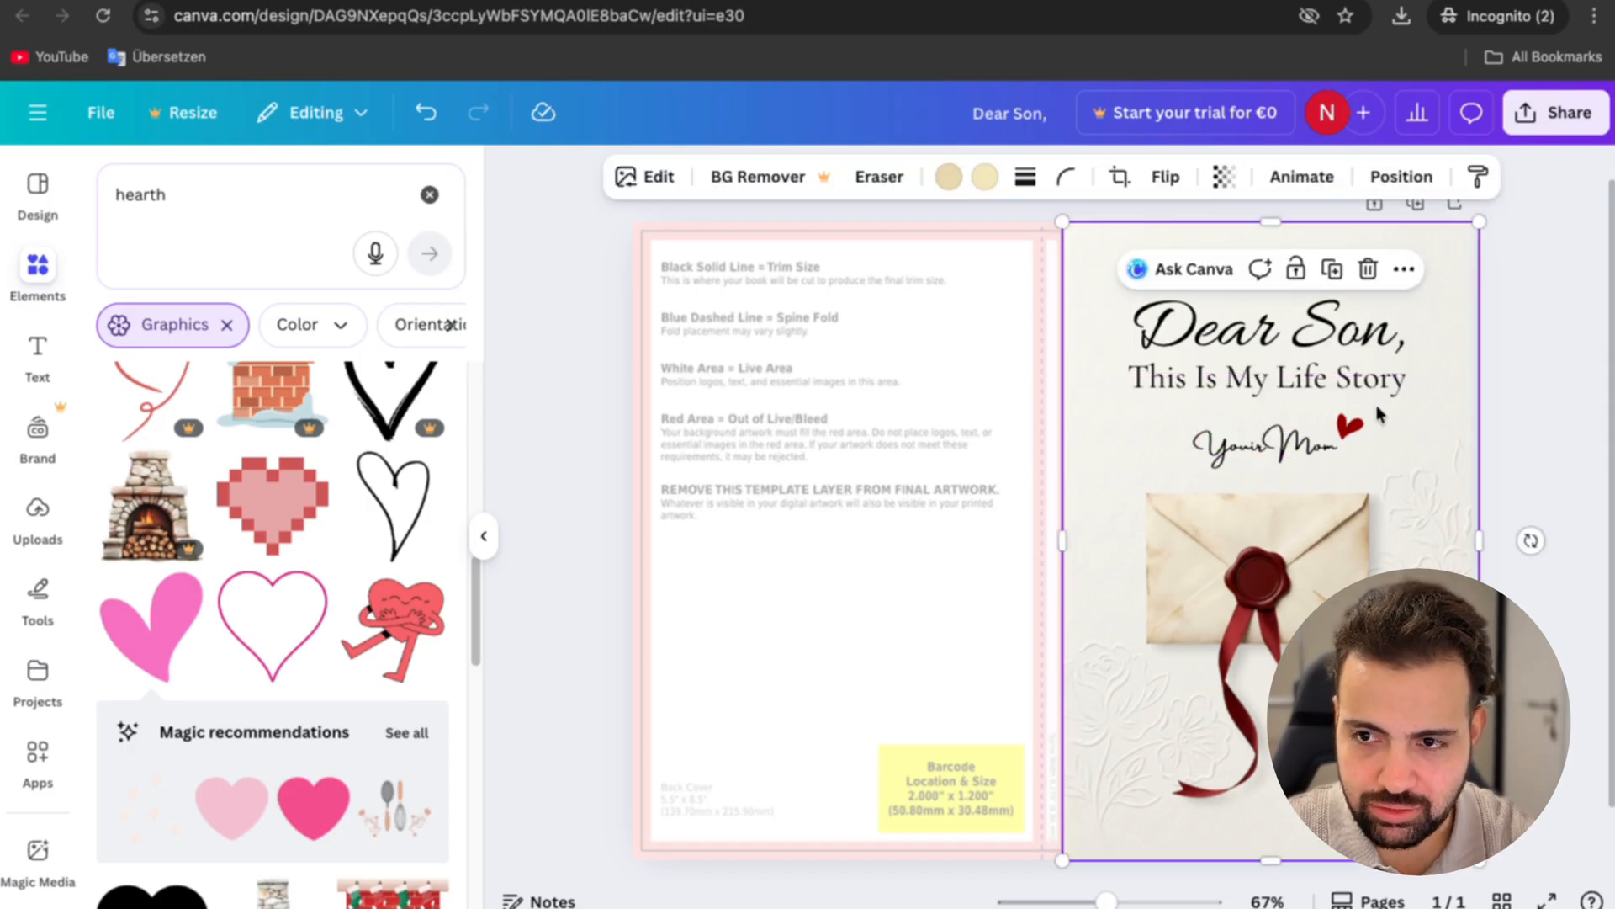
{"action": "left_click", "coordinate": [1402, 176]}
{"action": "left_click_drag", "start_coordinate": [325, 740], "coordinate": [328, 809]}
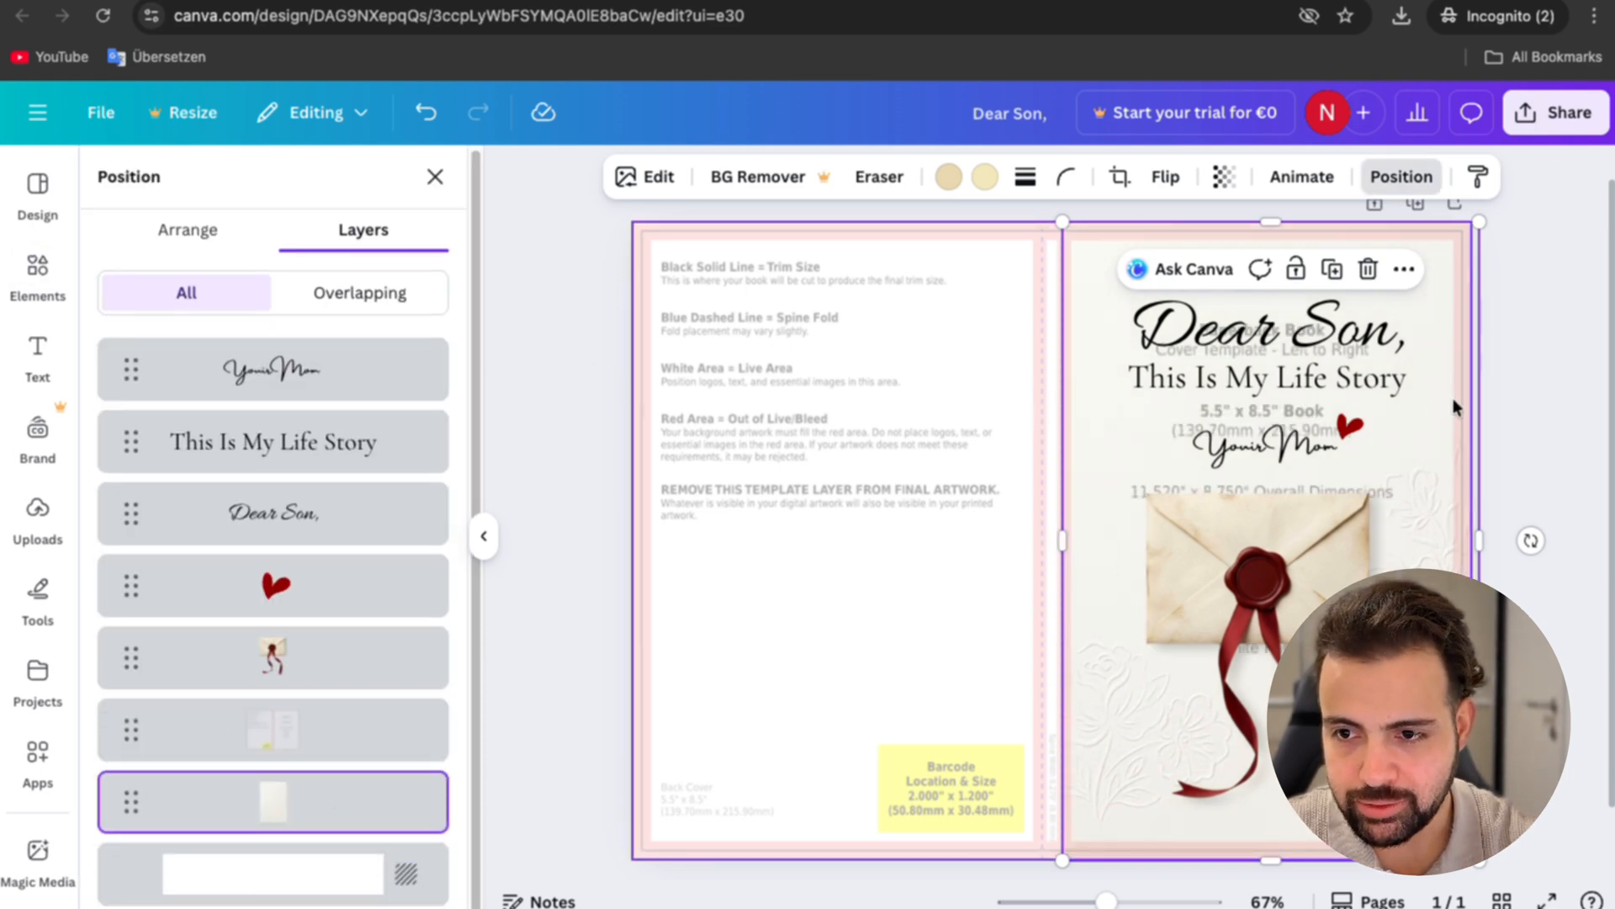
{"action": "left_click_drag", "start_coordinate": [277, 800], "coordinate": [281, 729]}
Step: Narrow the paper background so its side edges meet the inner limits of the template's red zones on the front cover
{"action": "scroll", "coordinate": [1135, 421], "scroll_direction": "up", "scroll_amount": 5}
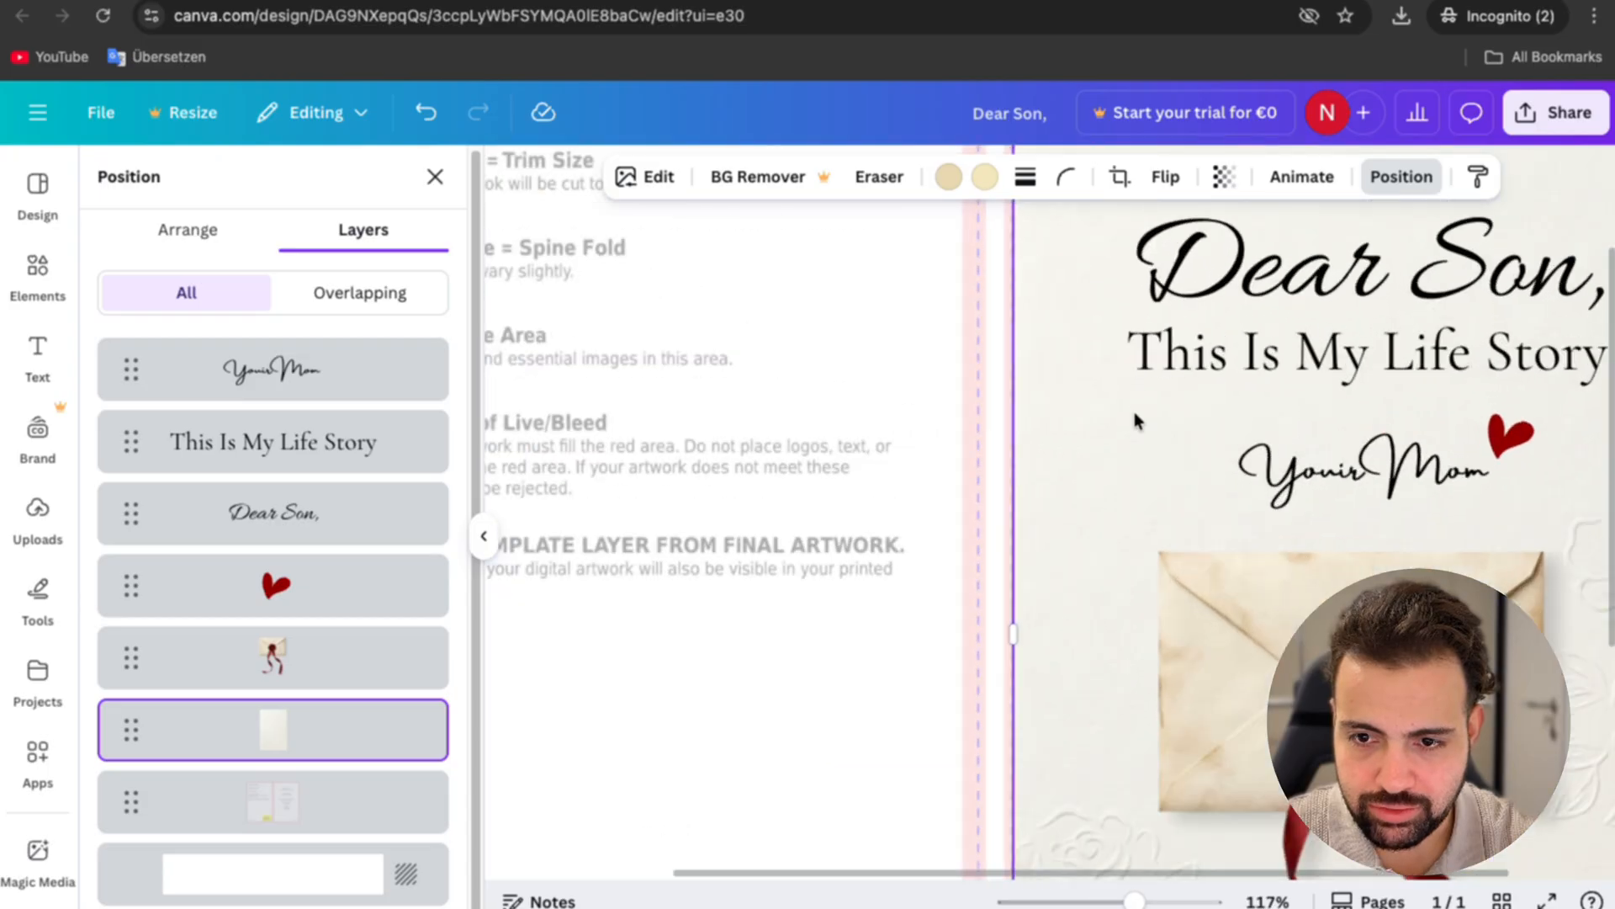
{"action": "scroll", "coordinate": [1136, 420], "scroll_direction": "up", "scroll_amount": 2}
{"action": "left_click_drag", "start_coordinate": [1001, 692], "coordinate": [1013, 674]}
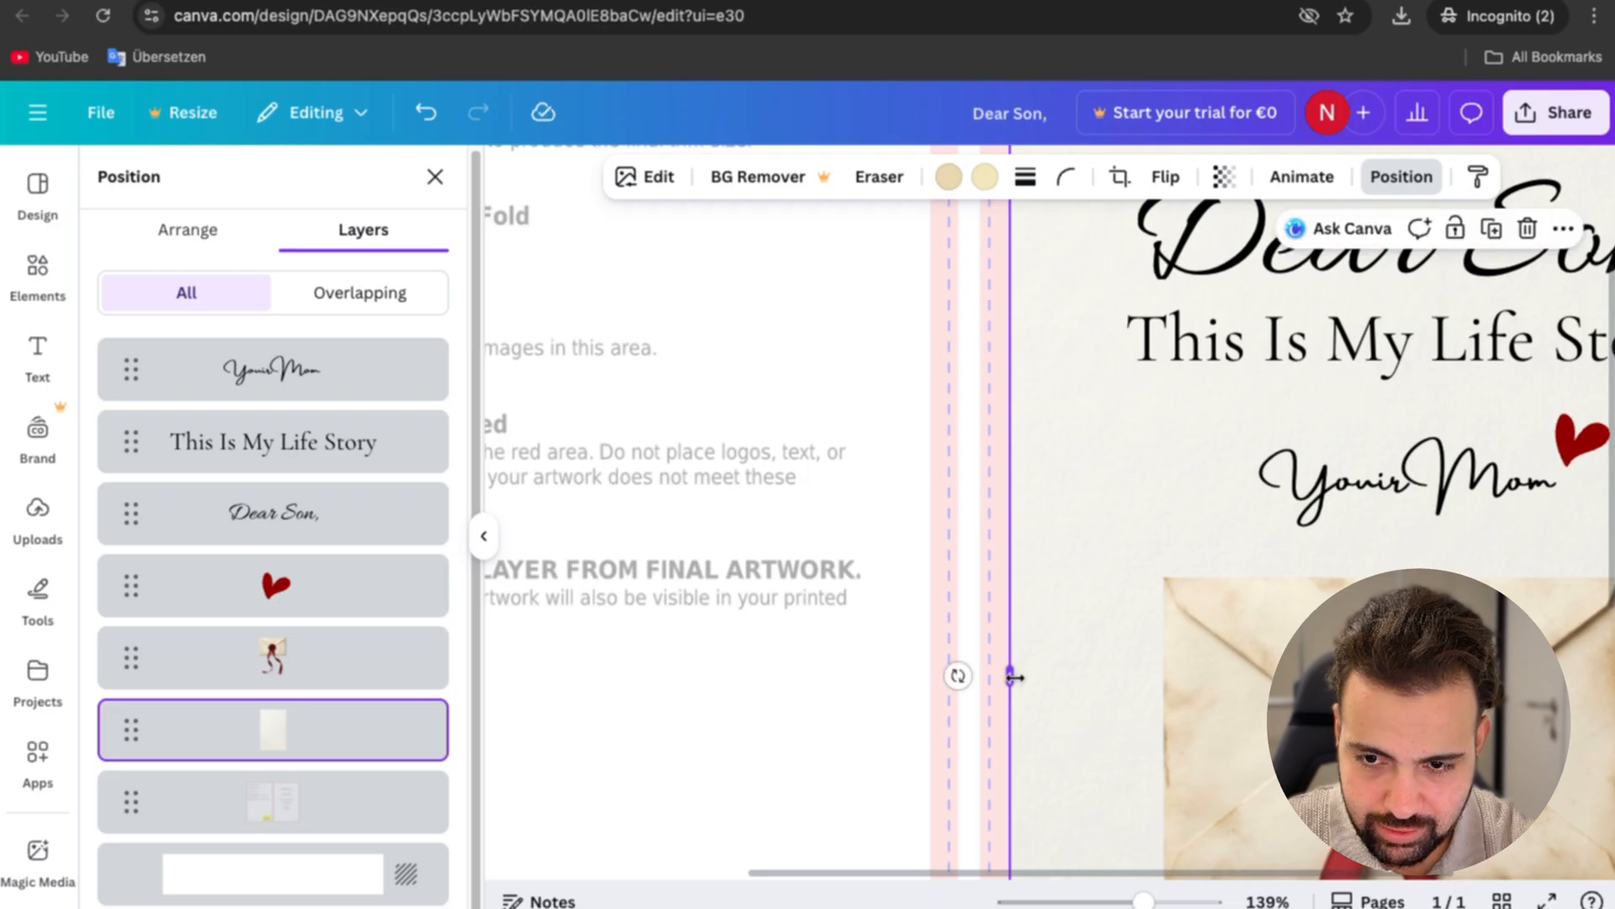
{"action": "scroll", "coordinate": [959, 674], "scroll_direction": "down", "scroll_amount": 4}
{"action": "scroll", "coordinate": [1558, 590], "scroll_direction": "up", "scroll_amount": 5}
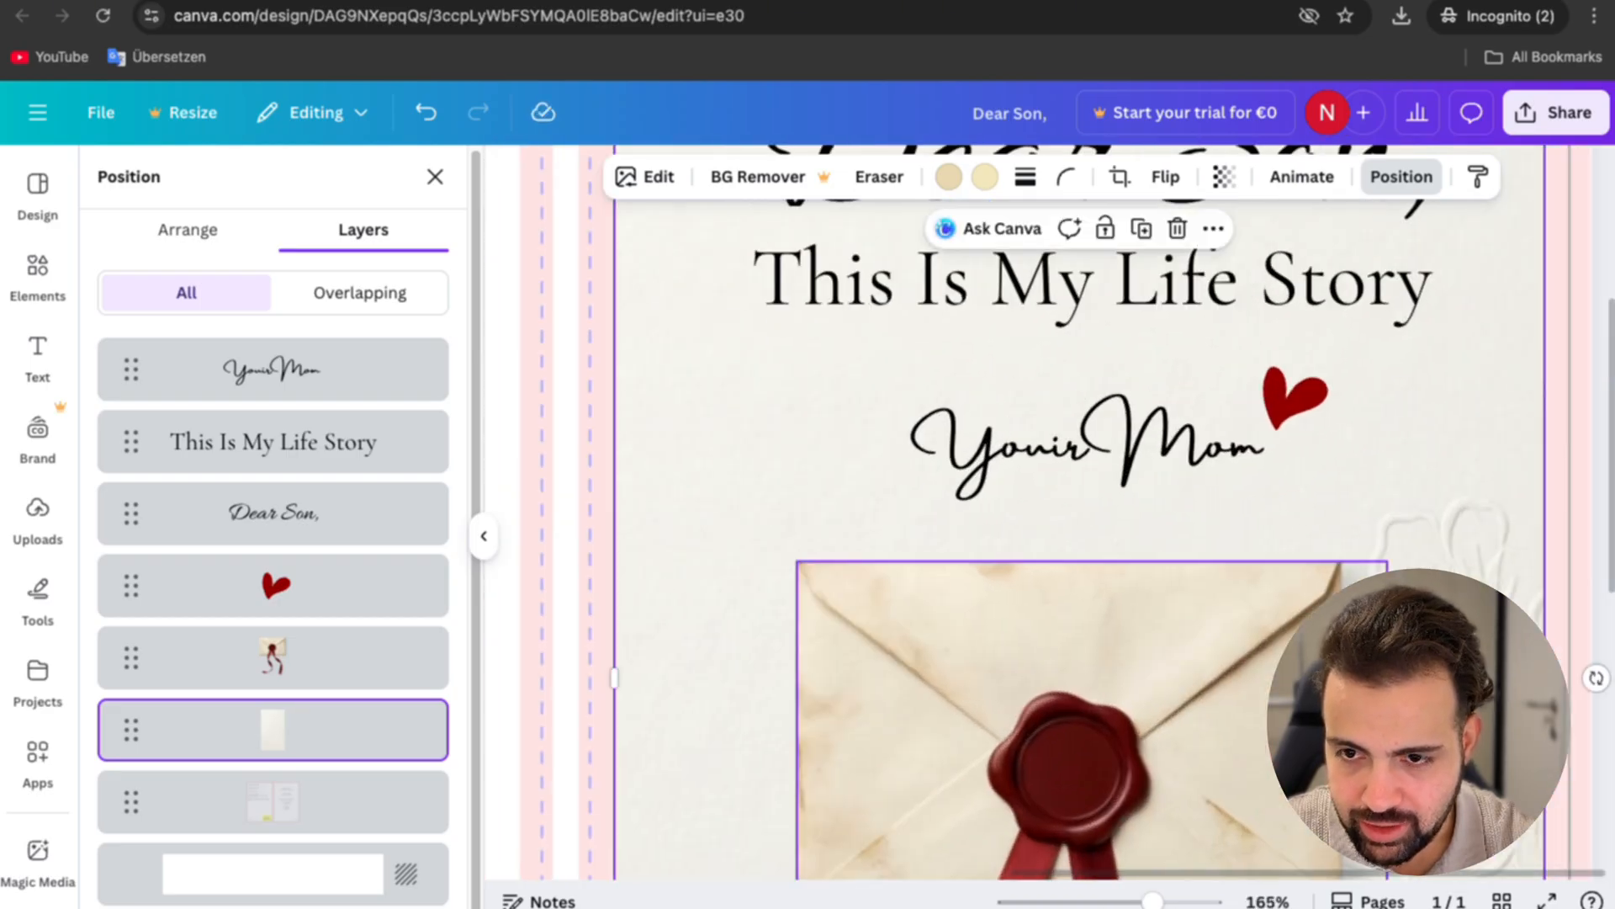
{"action": "scroll", "coordinate": [1558, 590], "scroll_direction": "down", "scroll_amount": 3}
Step: Select the title, subtitle, "Your Mom" text and heart together and shift them slightly left to centre them on the front cover
{"action": "left_click", "coordinate": [1244, 337]}
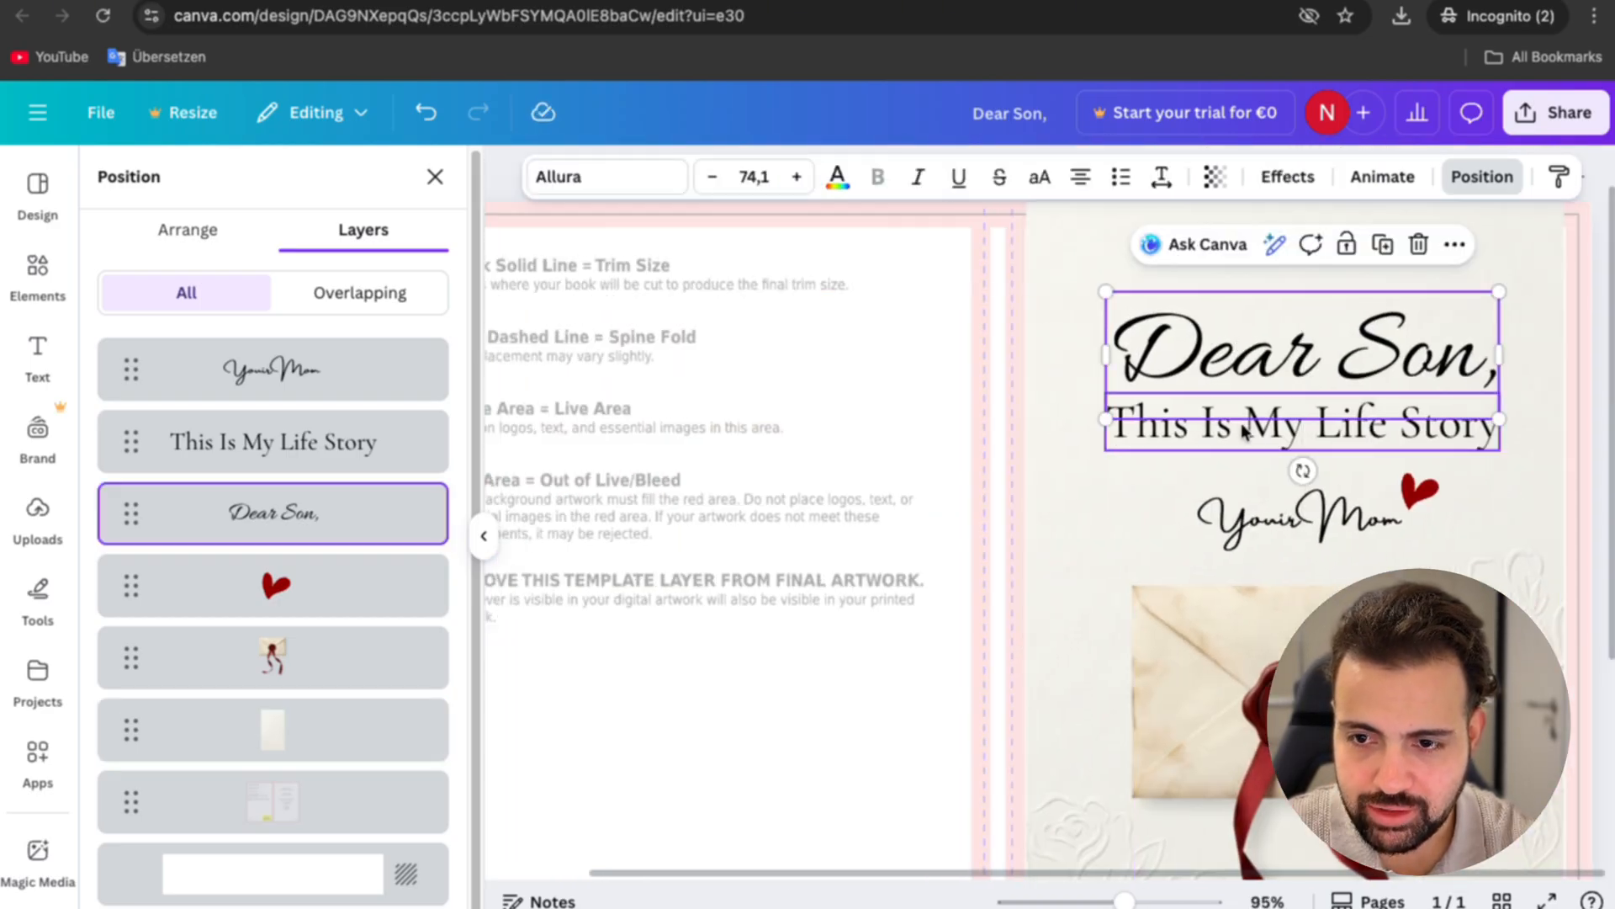
{"action": "left_click", "coordinate": [1245, 432], "text": "shift"}
{"action": "left_click", "coordinate": [1338, 518], "text": "shift"}
{"action": "left_click", "coordinate": [1419, 489], "text": "shift"}
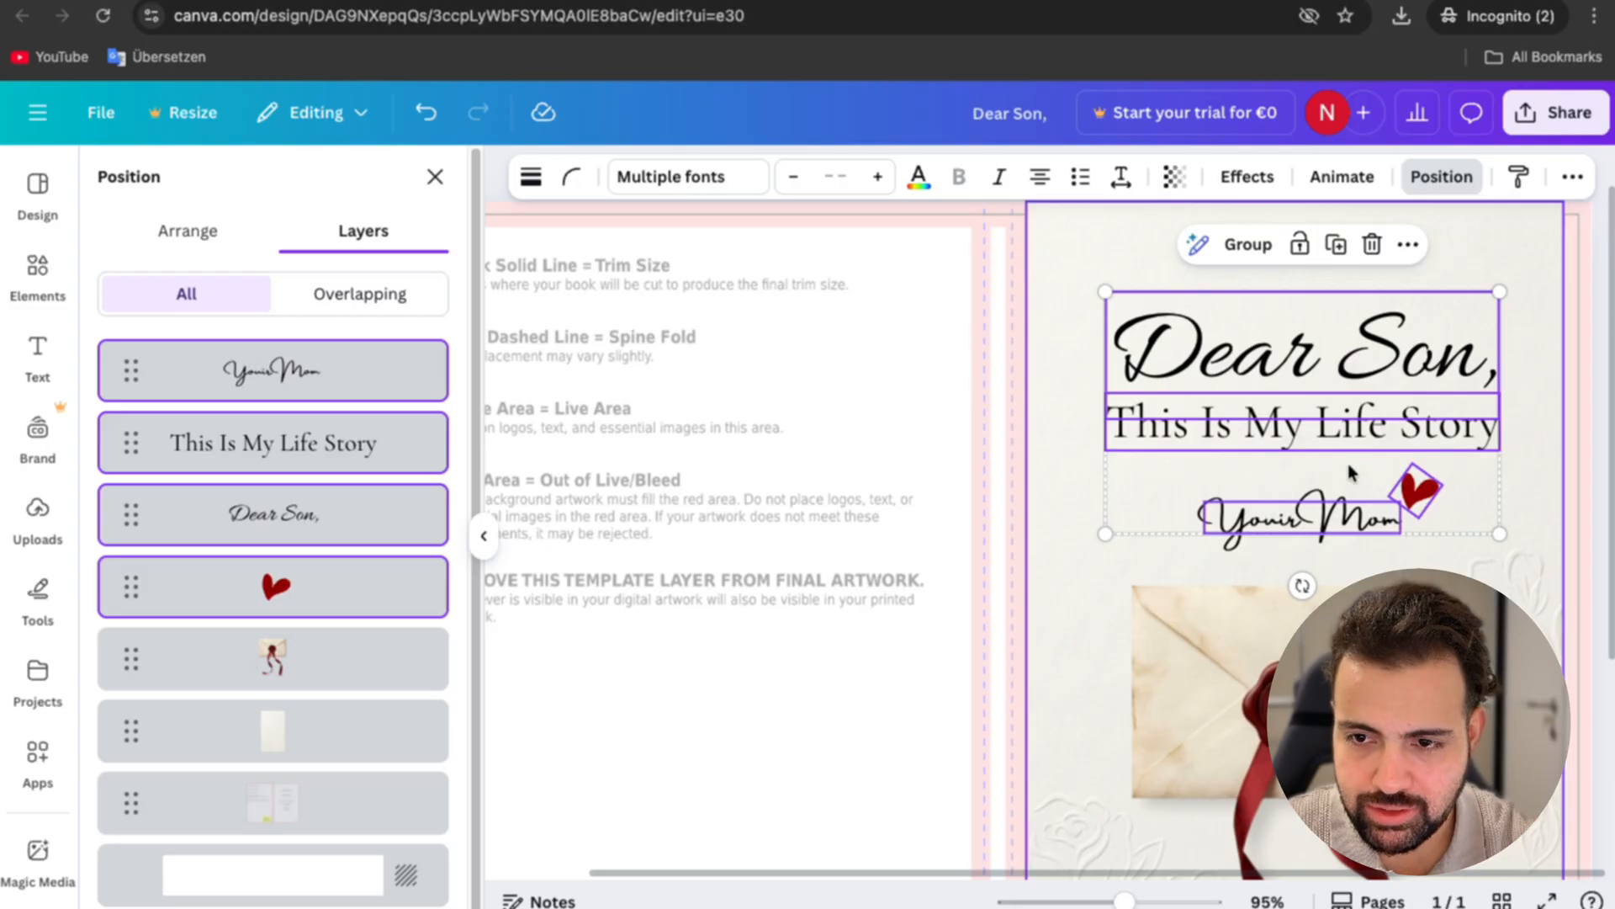
{"action": "left_click_drag", "start_coordinate": [1349, 472], "coordinate": [1343, 472]}
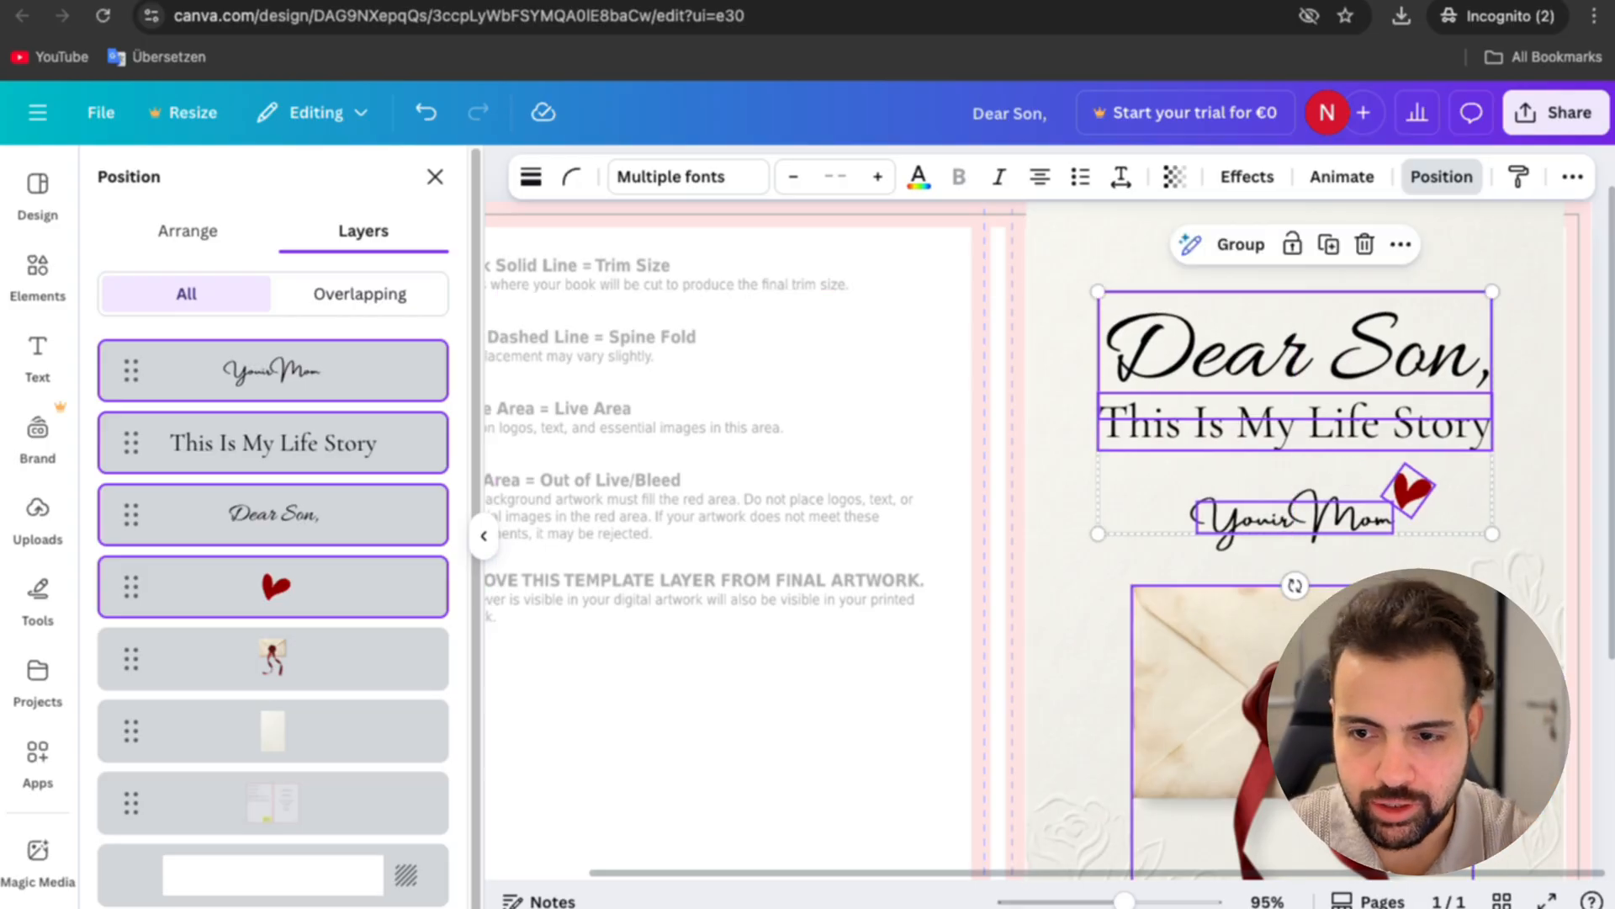
Step: Align the envelope beneath the centred text and extend the paper background back across the full width of the front cover
{"action": "left_click_drag", "start_coordinate": [1312, 640], "coordinate": [1312, 638]}
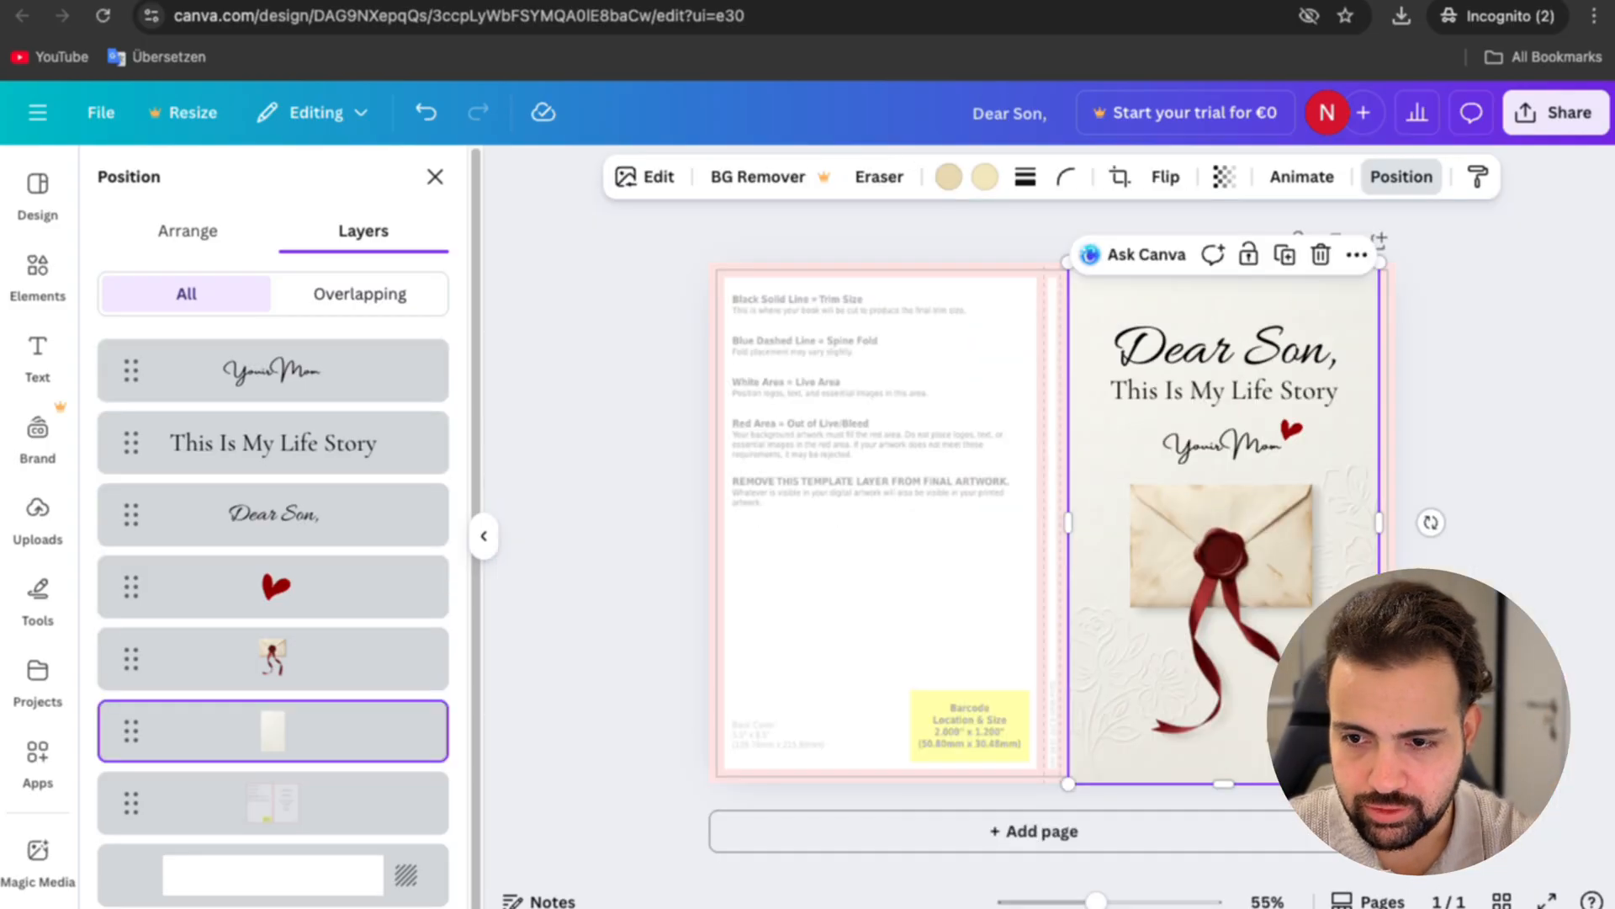
{"action": "left_click", "coordinate": [1401, 177]}
{"action": "left_click", "coordinate": [1442, 530]}
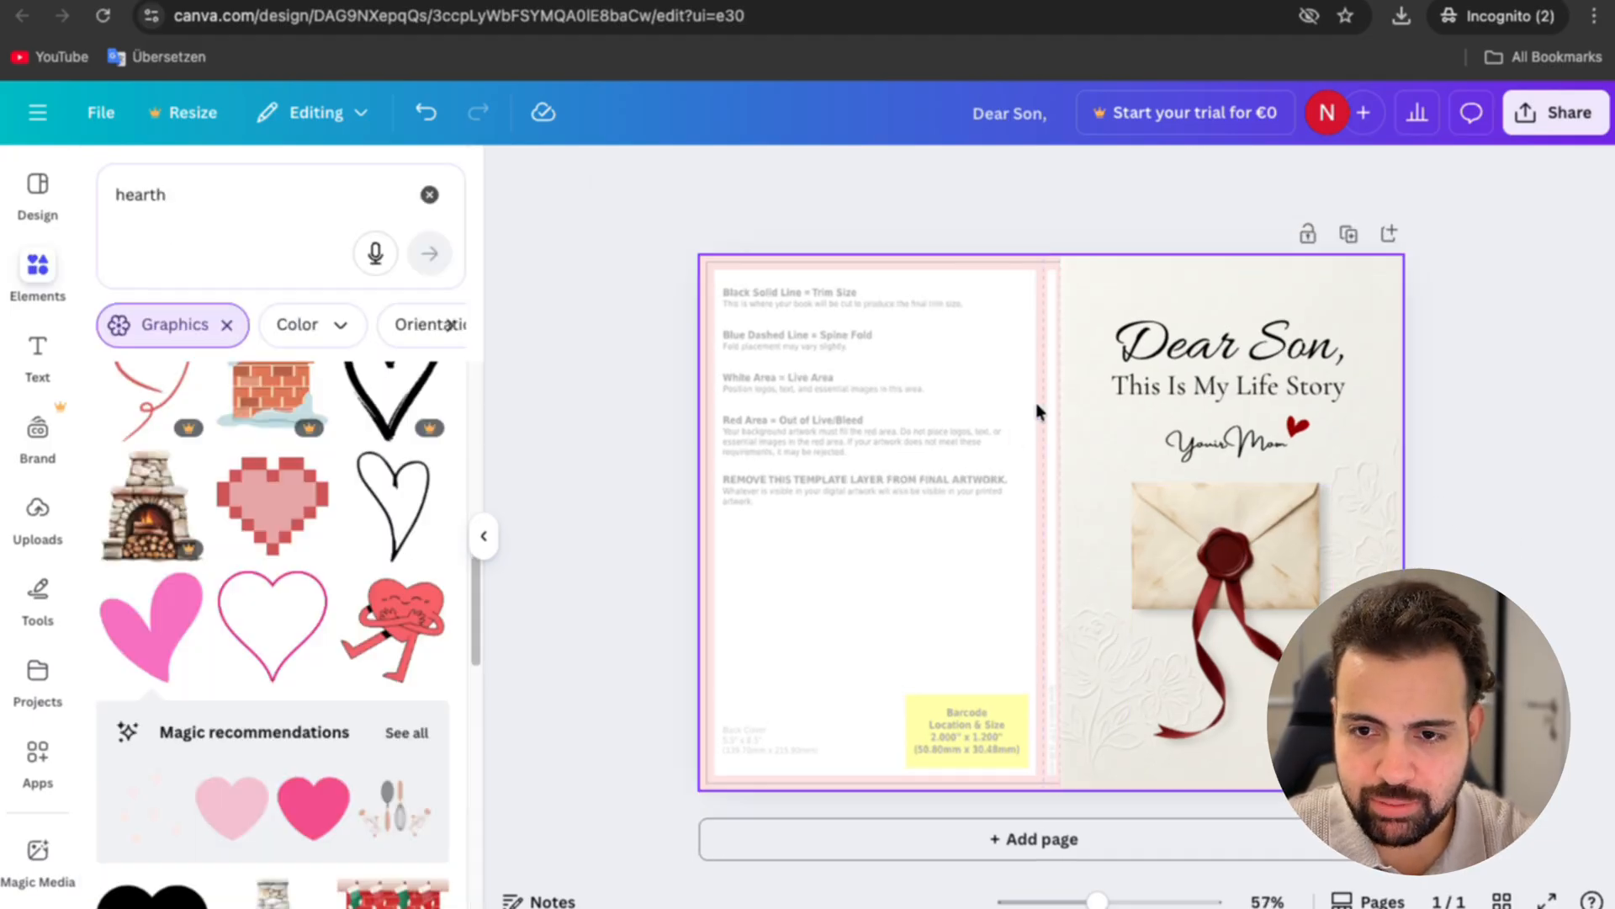
Step: Add a square from the recently used elements and align it with the page's top edge and the front cover's spine side
{"action": "left_click", "coordinate": [44, 269]}
{"action": "left_click", "coordinate": [429, 203]}
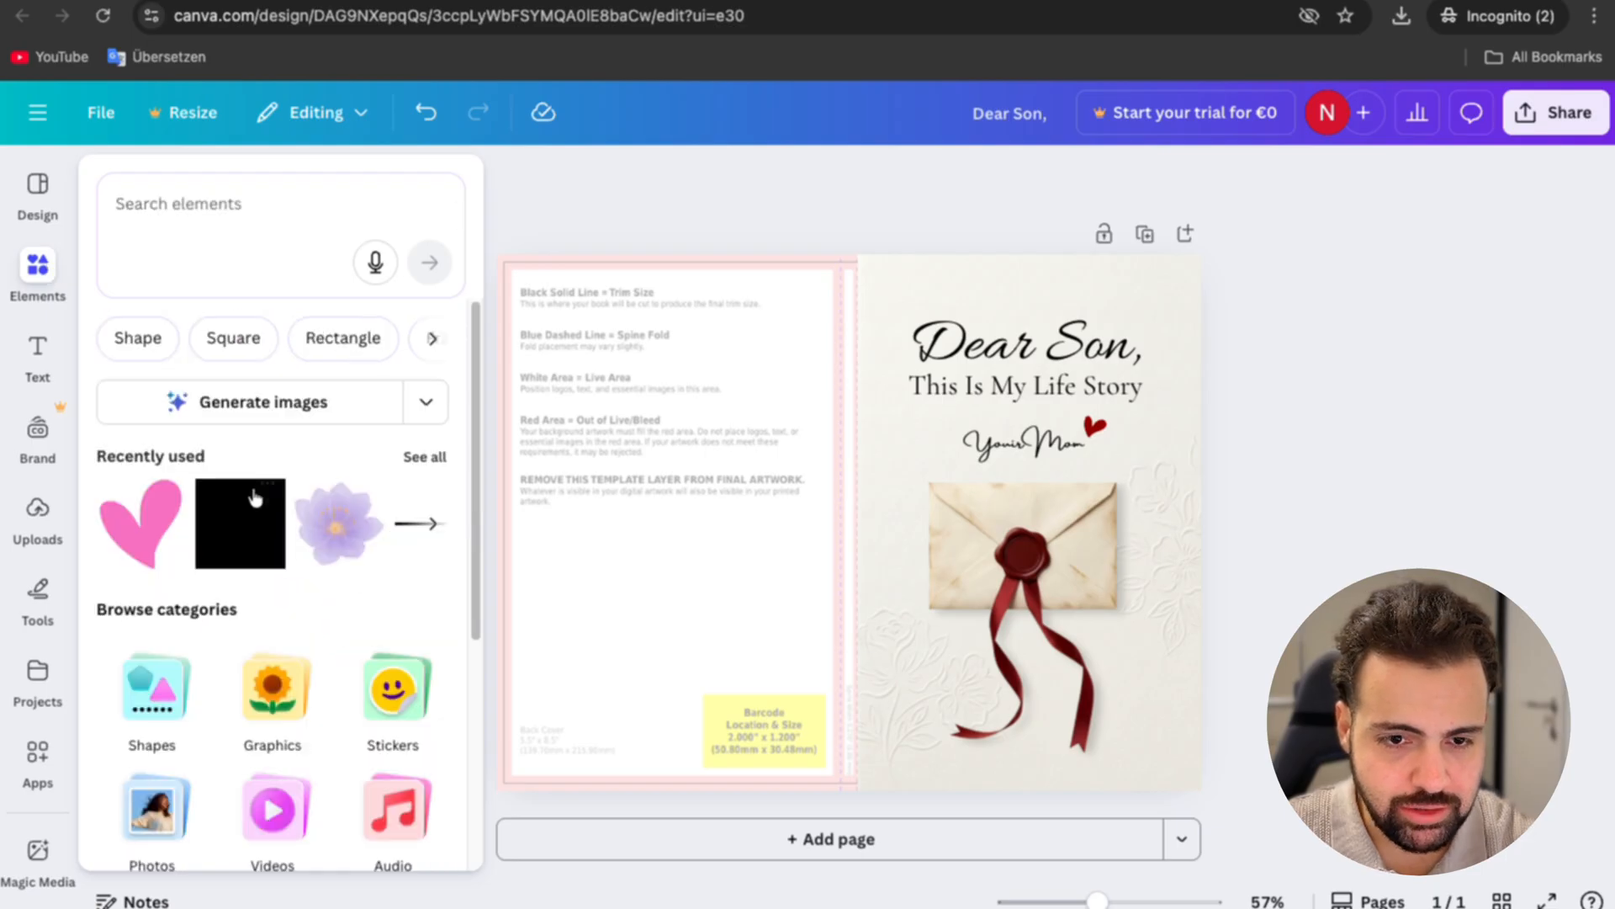
{"action": "left_click", "coordinate": [238, 523]}
{"action": "left_click", "coordinate": [860, 558]}
{"action": "left_click_drag", "start_coordinate": [860, 555], "coordinate": [793, 379]}
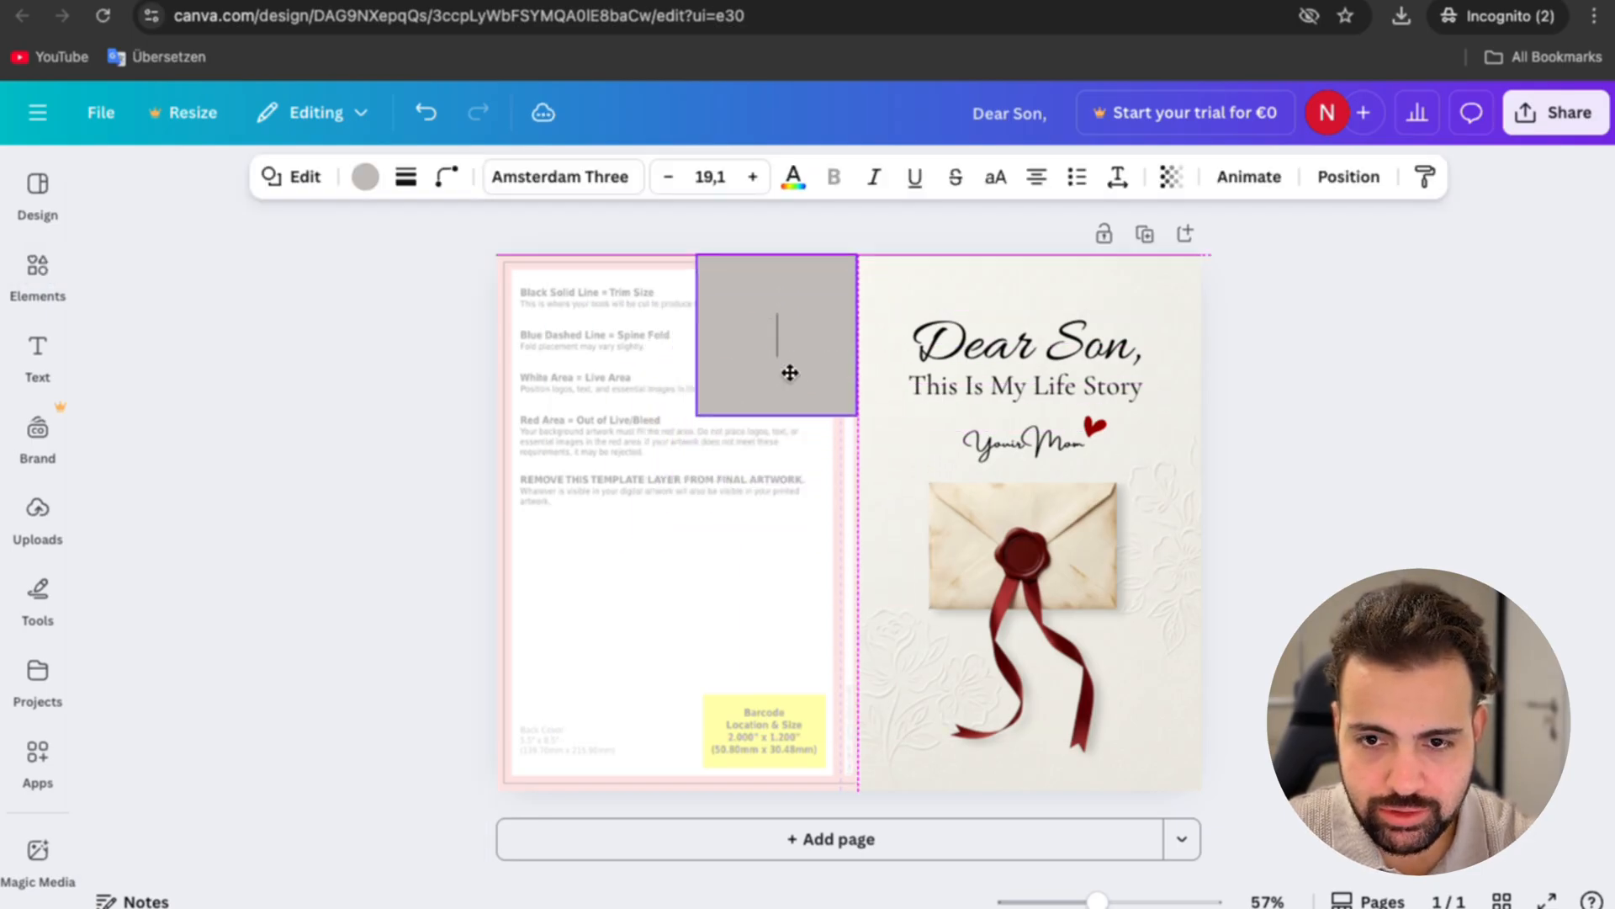
Step: Narrow the grey square to the width of the spine between the template's dashed fold lines
{"action": "left_click_drag", "start_coordinate": [696, 342], "coordinate": [838, 340]}
{"action": "scroll", "coordinate": [842, 341], "scroll_direction": "up", "scroll_amount": 5}
{"action": "scroll", "coordinate": [842, 341], "scroll_direction": "up", "scroll_amount": 3}
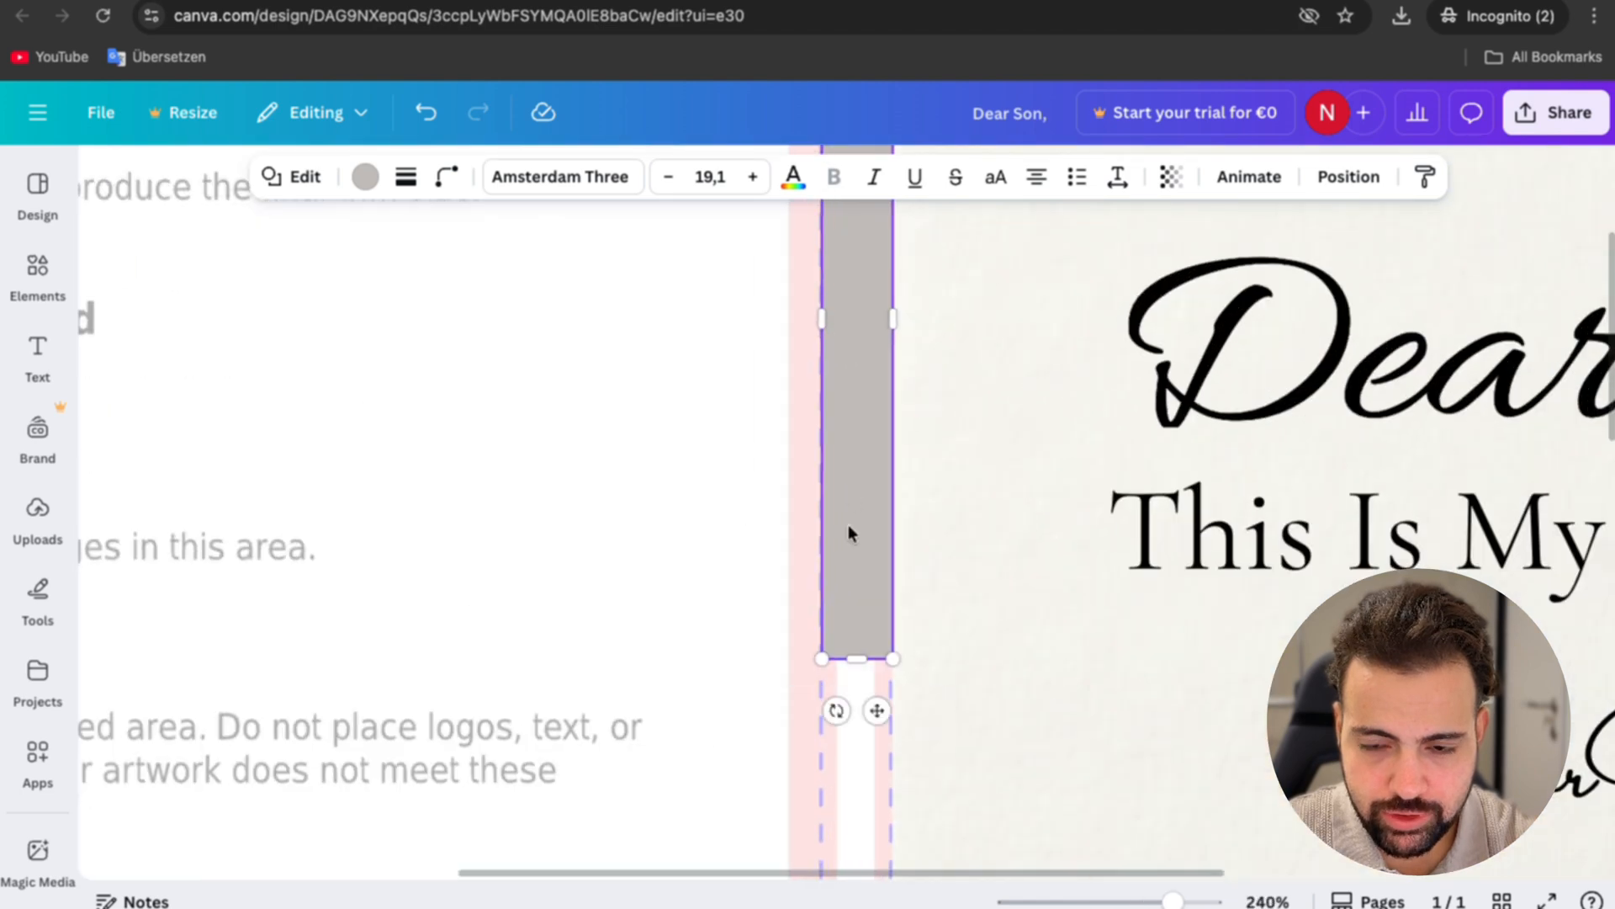
Step: Stretch the grey spine rectangle down to the page's lower edge so it covers the full height of the spine
{"action": "scroll", "coordinate": [850, 533], "scroll_direction": "down", "scroll_amount": 8}
{"action": "scroll", "coordinate": [848, 532], "scroll_direction": "up", "scroll_amount": 3}
{"action": "scroll", "coordinate": [850, 505], "scroll_direction": "up", "scroll_amount": 2}
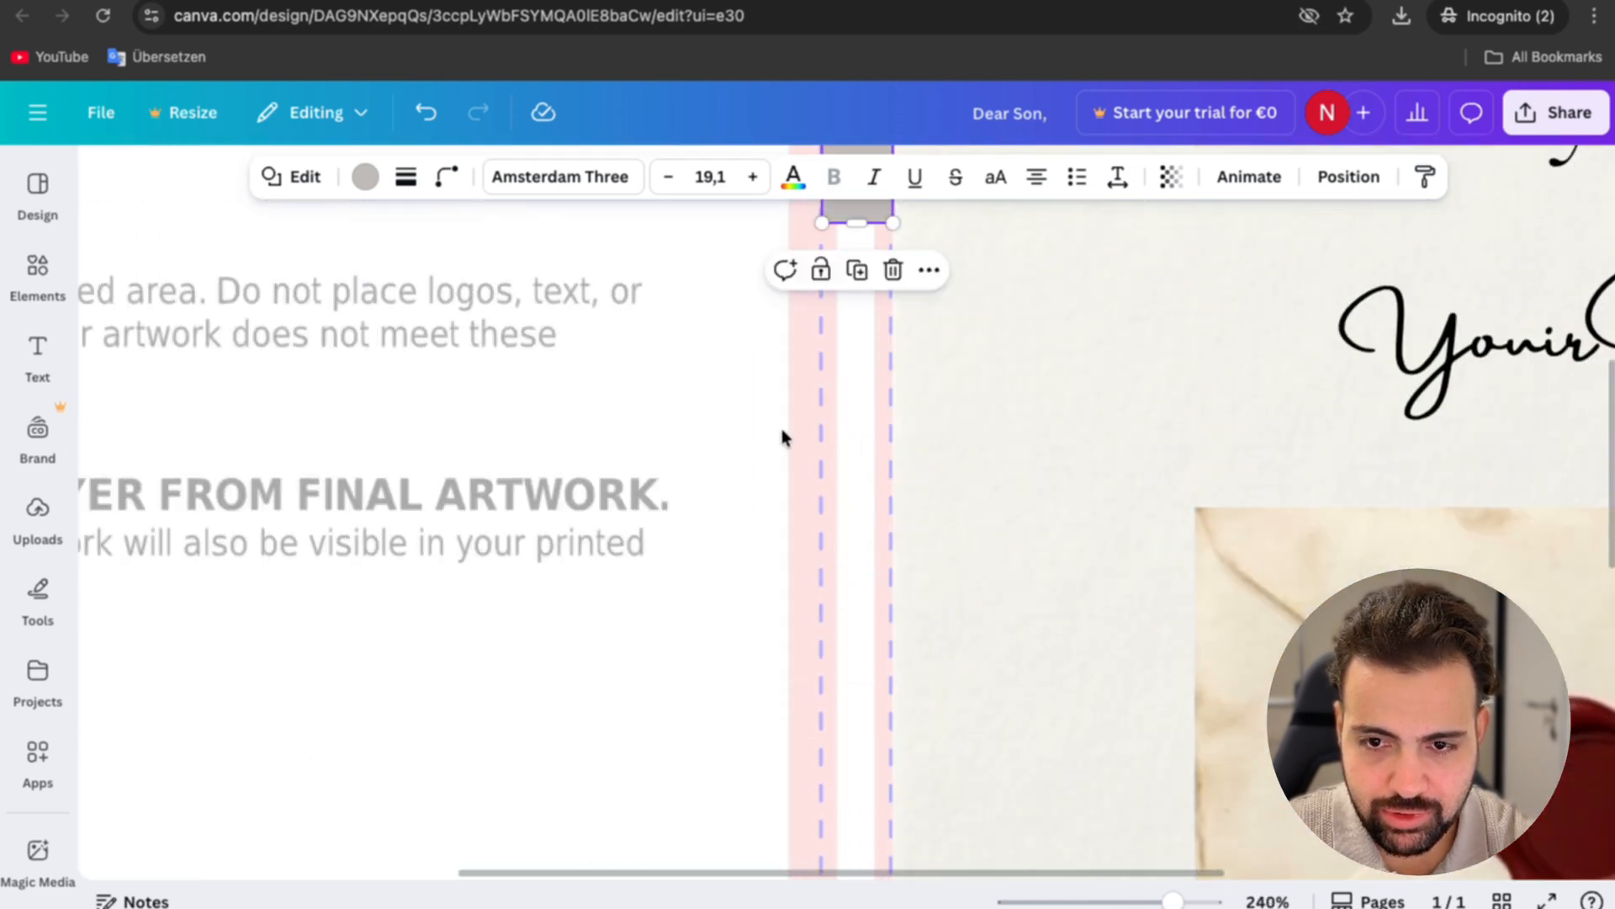
{"action": "scroll", "coordinate": [850, 442], "scroll_direction": "down", "scroll_amount": 6}
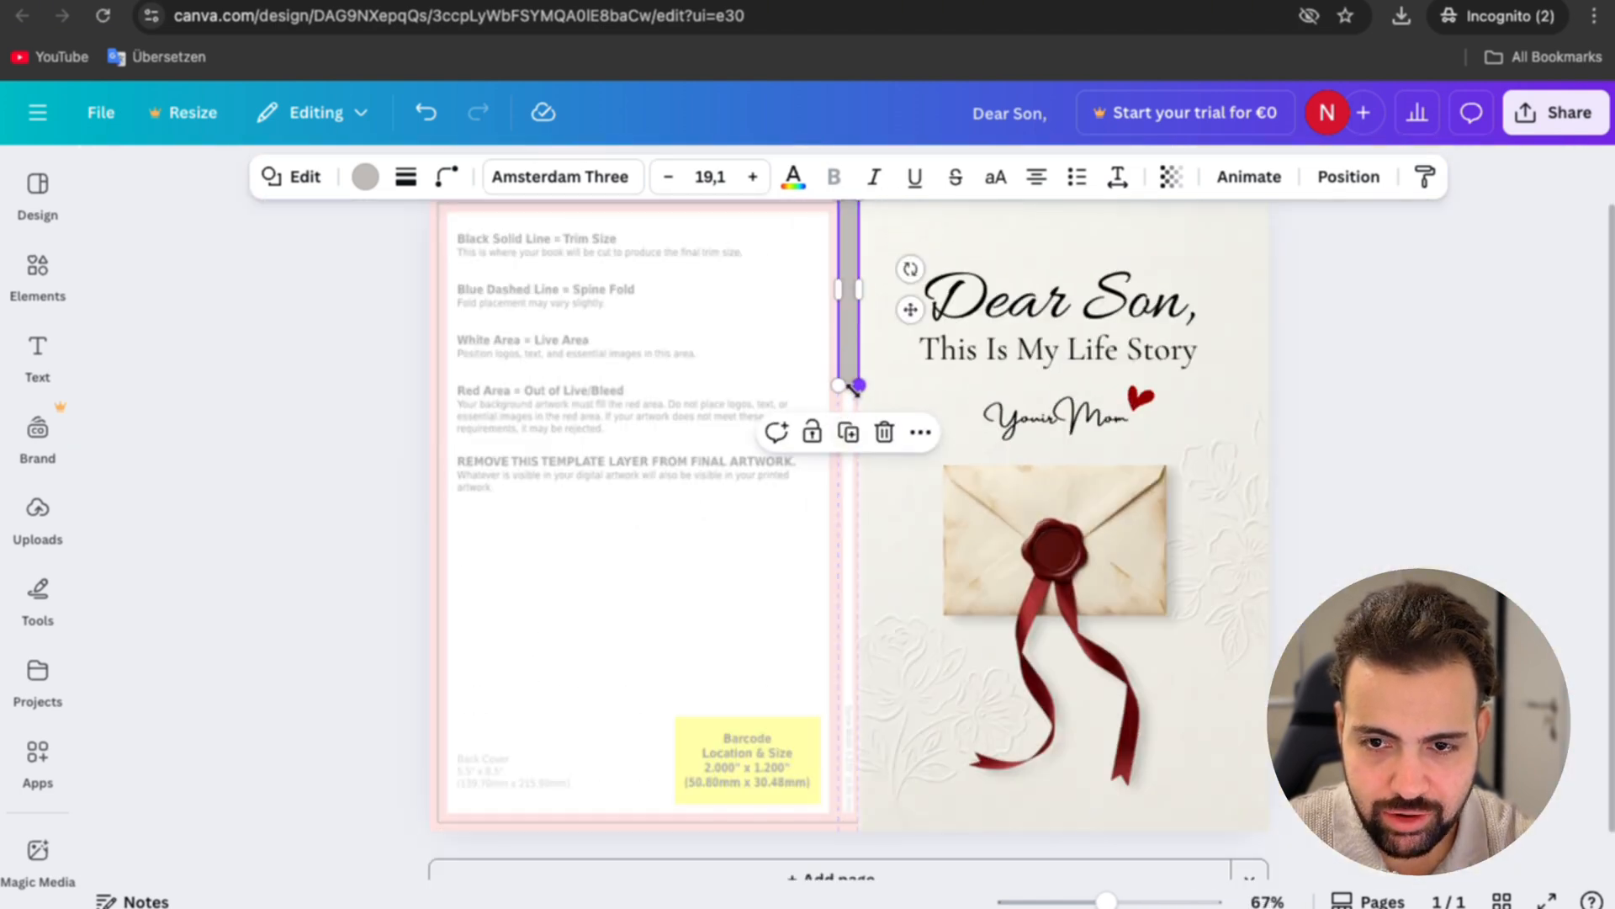
{"action": "scroll", "coordinate": [851, 391], "scroll_direction": "up", "scroll_amount": 3}
{"action": "left_click_drag", "start_coordinate": [849, 374], "coordinate": [887, 563]}
{"action": "scroll", "coordinate": [883, 562], "scroll_direction": "down", "scroll_amount": 4}
{"action": "left_click_drag", "start_coordinate": [848, 254], "coordinate": [850, 250]}
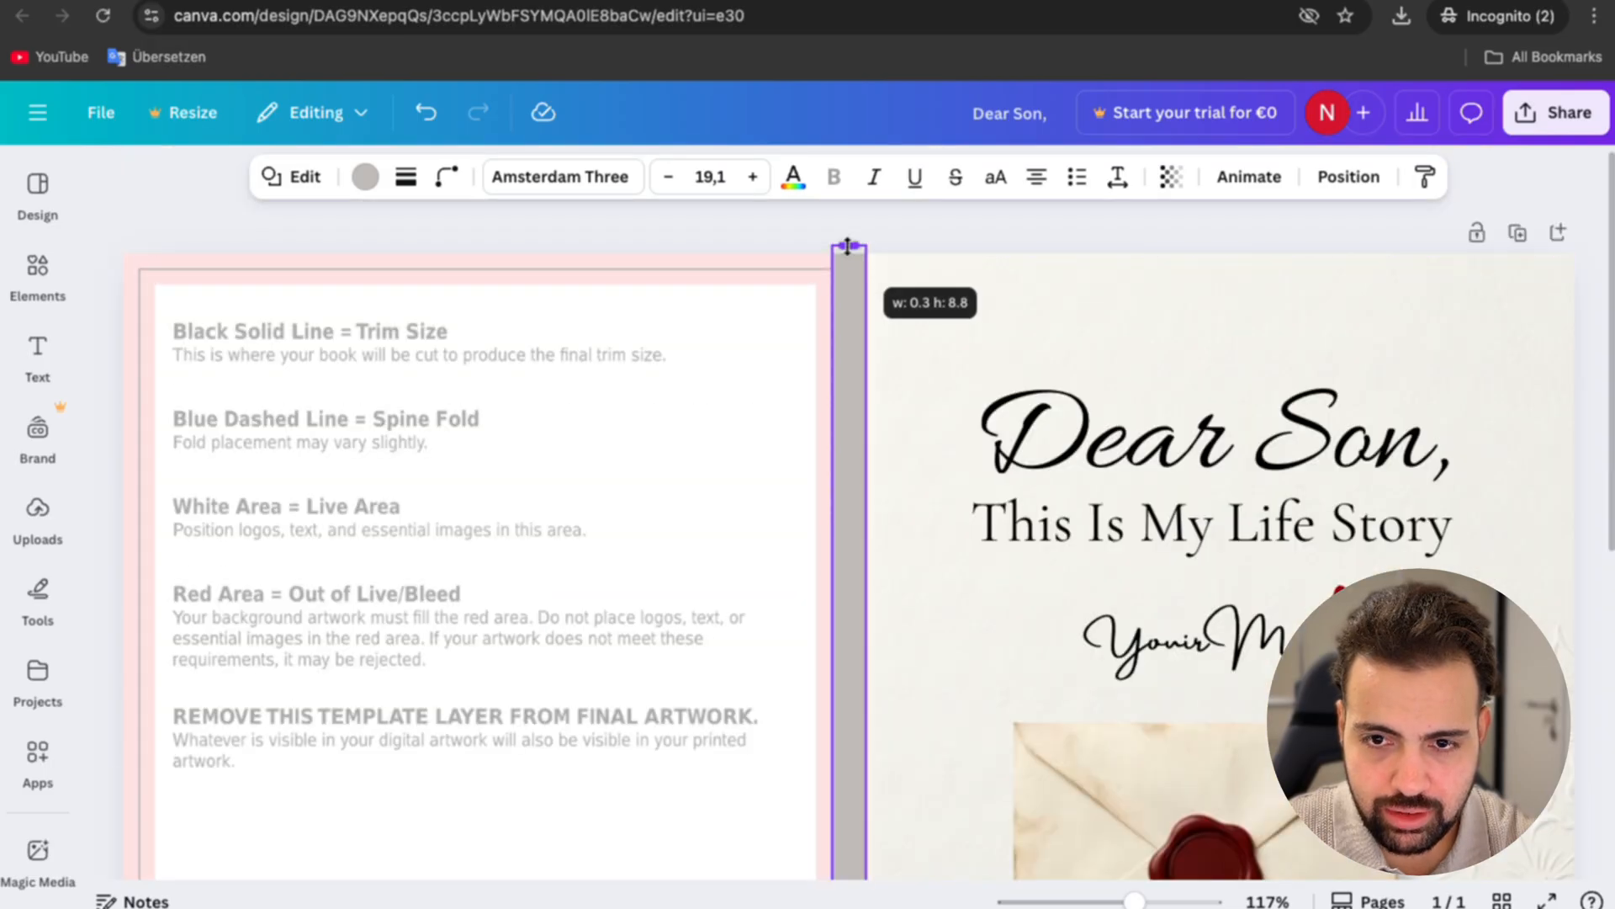
Step: Recolor the "Dear Son," title on the front cover to a very dark green
{"action": "left_click", "coordinate": [1211, 437]}
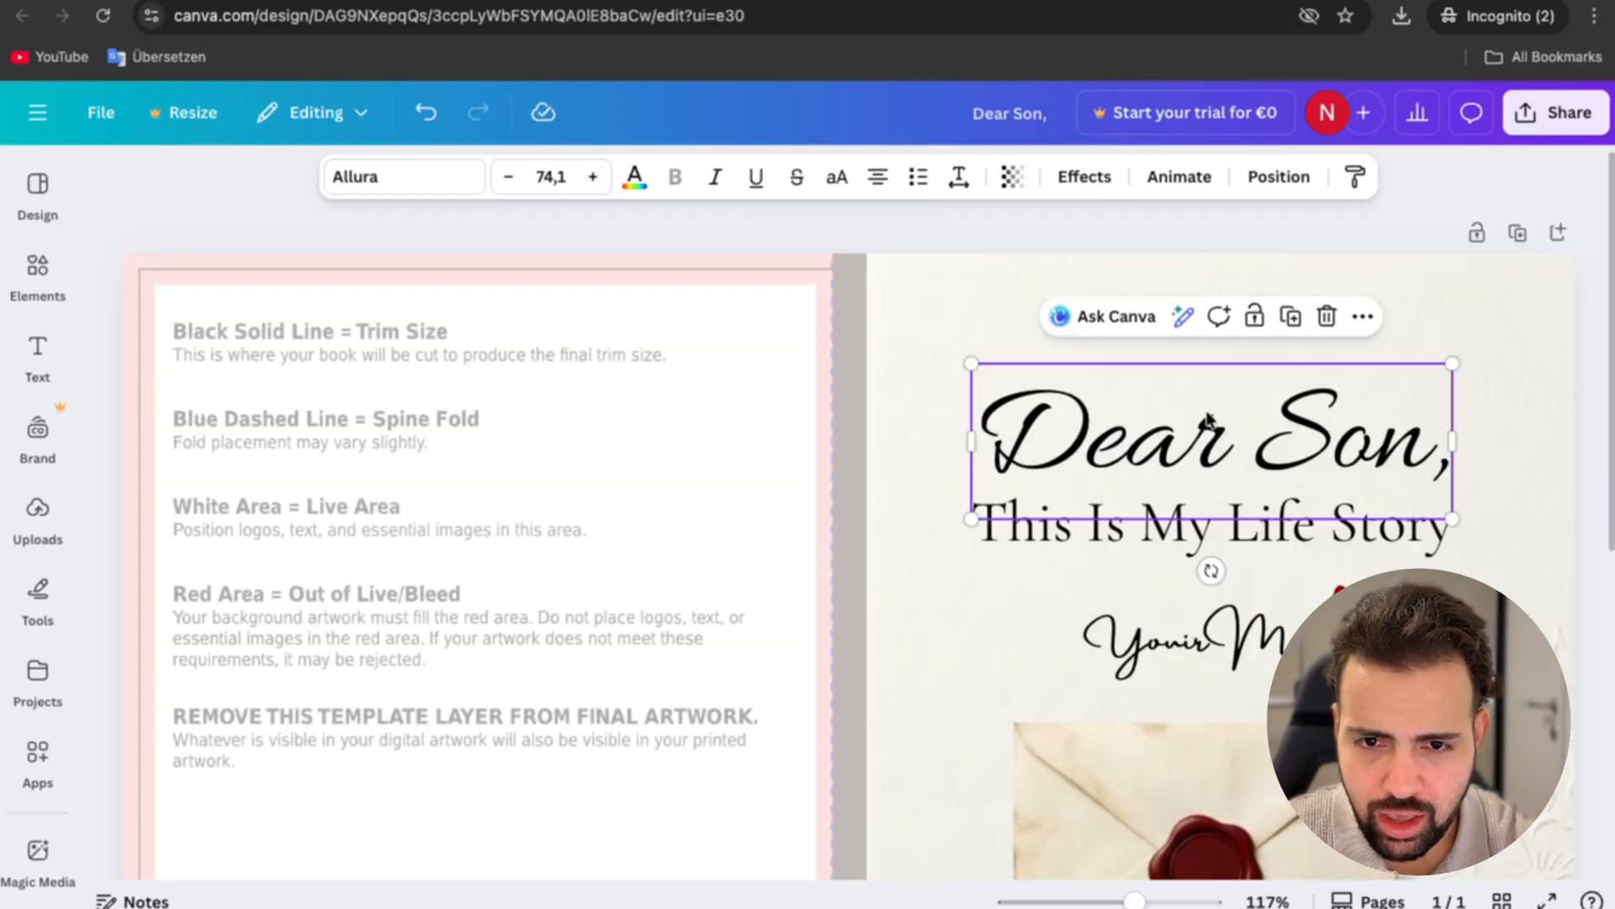
{"action": "left_click", "coordinate": [638, 178]}
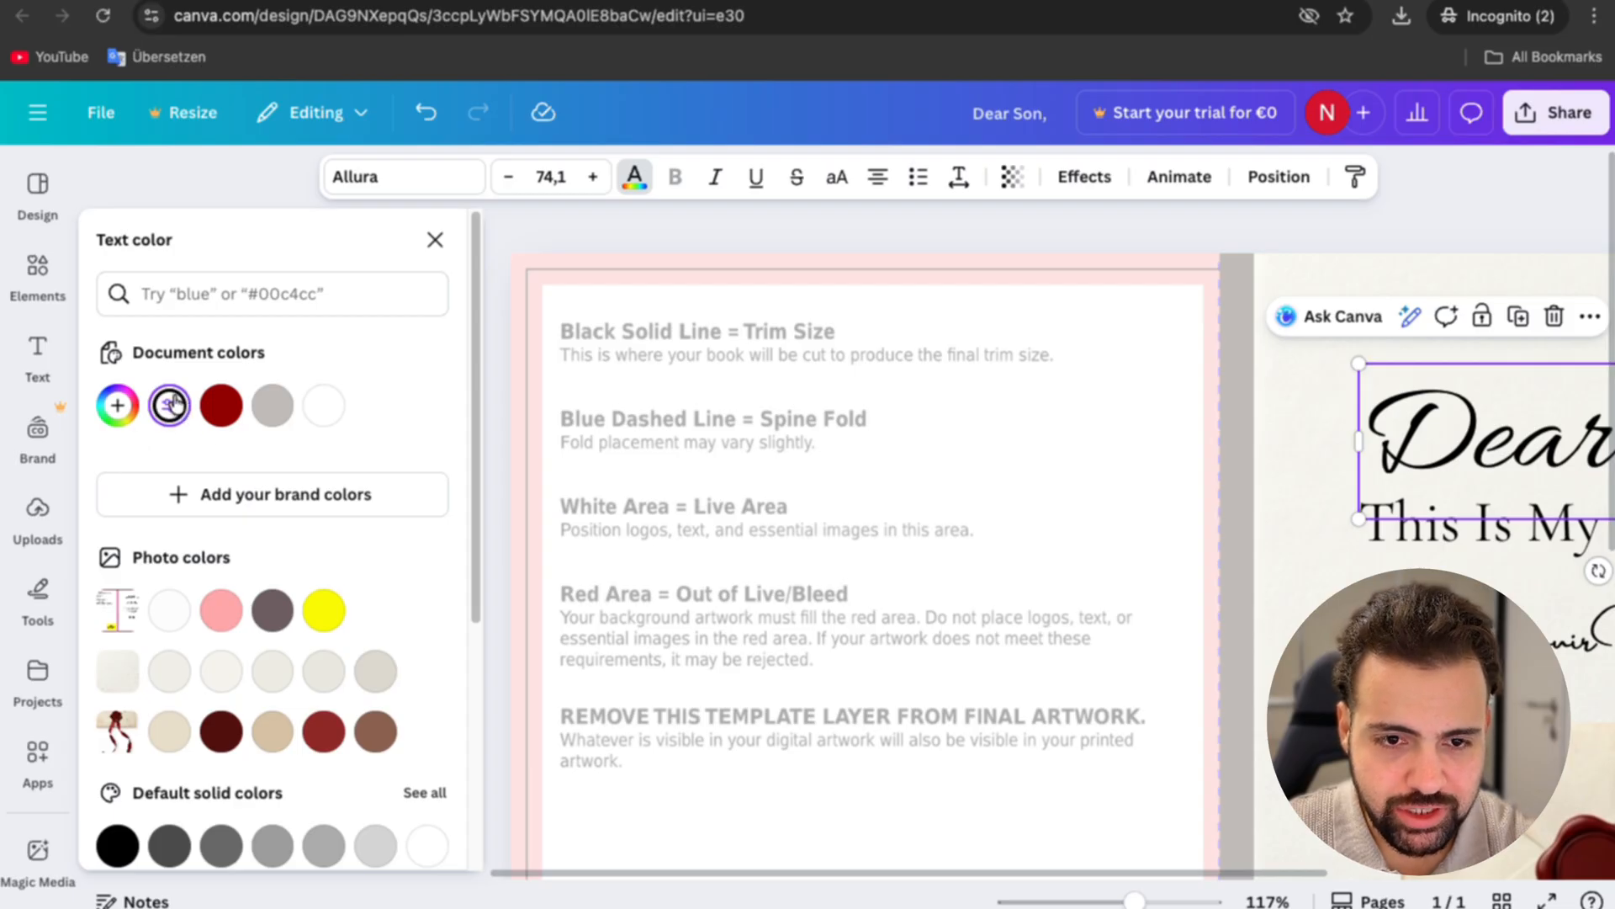
{"action": "left_click", "coordinate": [171, 405]}
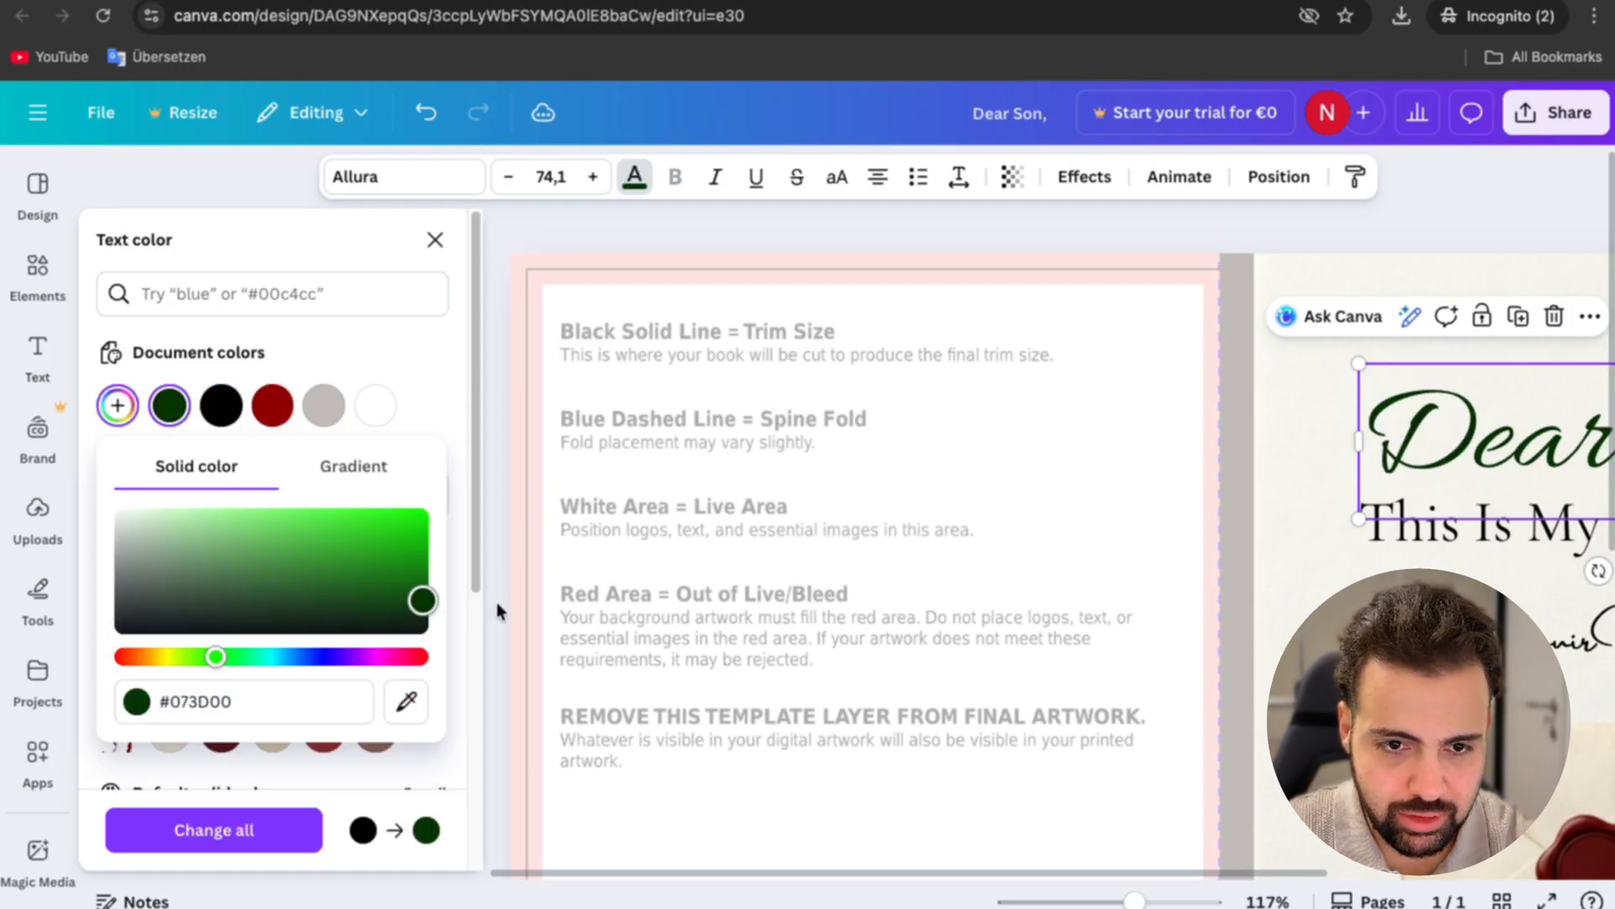
{"action": "left_click_drag", "start_coordinate": [497, 605], "coordinate": [497, 609]}
{"action": "left_click_drag", "start_coordinate": [940, 872], "coordinate": [1167, 860]}
Step: Apply the title's dark green to the spine rectangle, the "This Is My Life Story" subtitle and the "Your Mom" text
{"action": "left_click", "coordinate": [942, 555]}
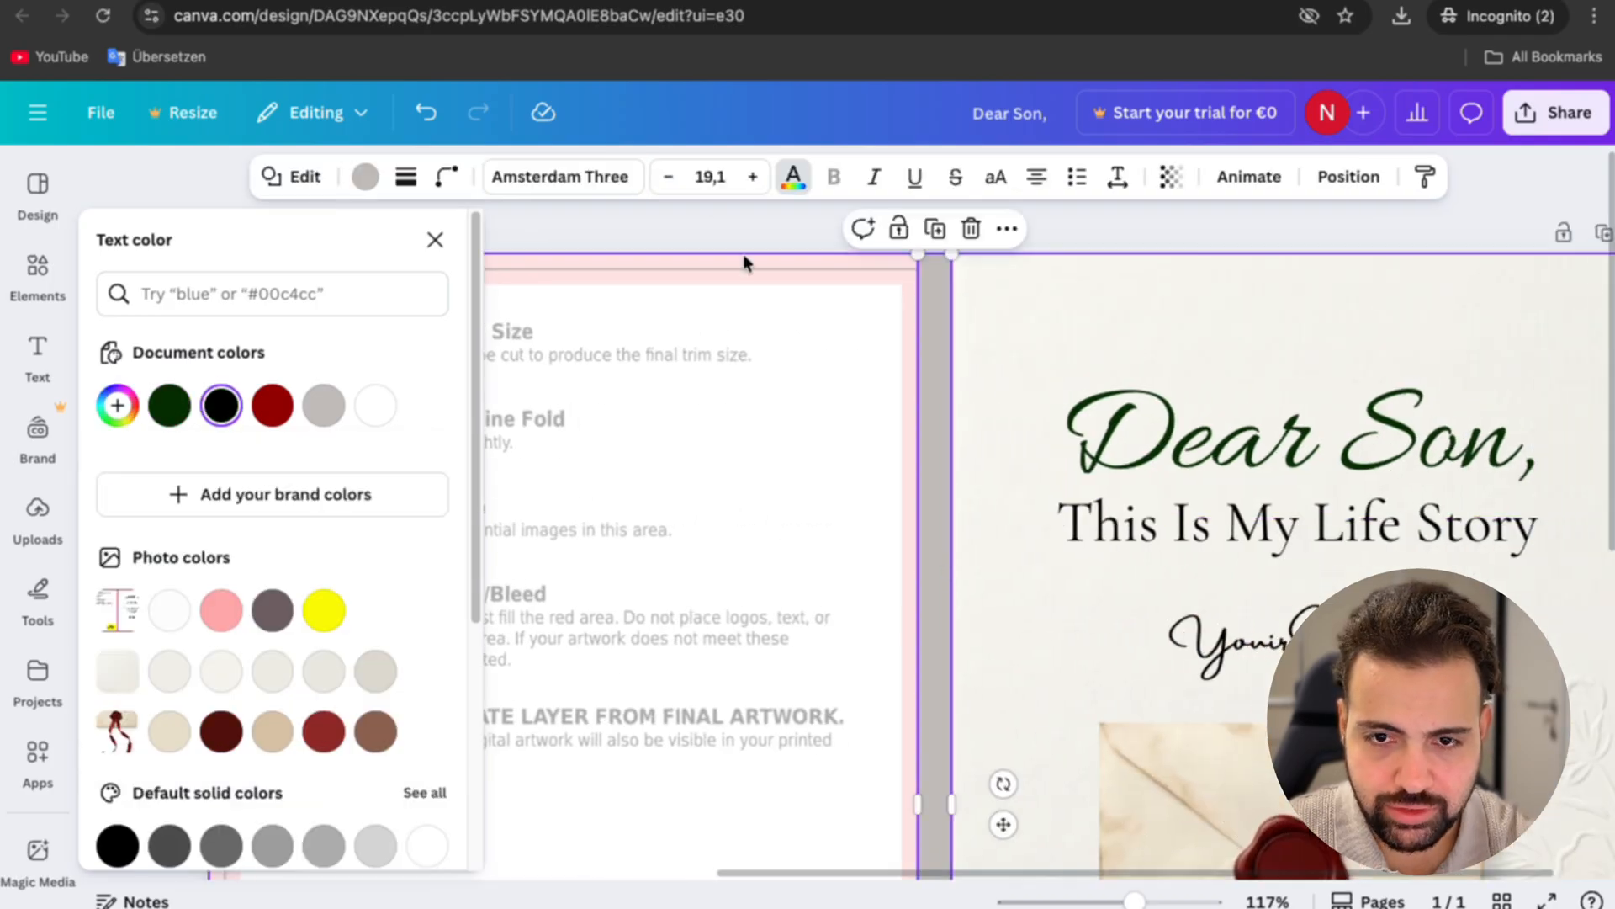
{"action": "left_click", "coordinate": [365, 176]}
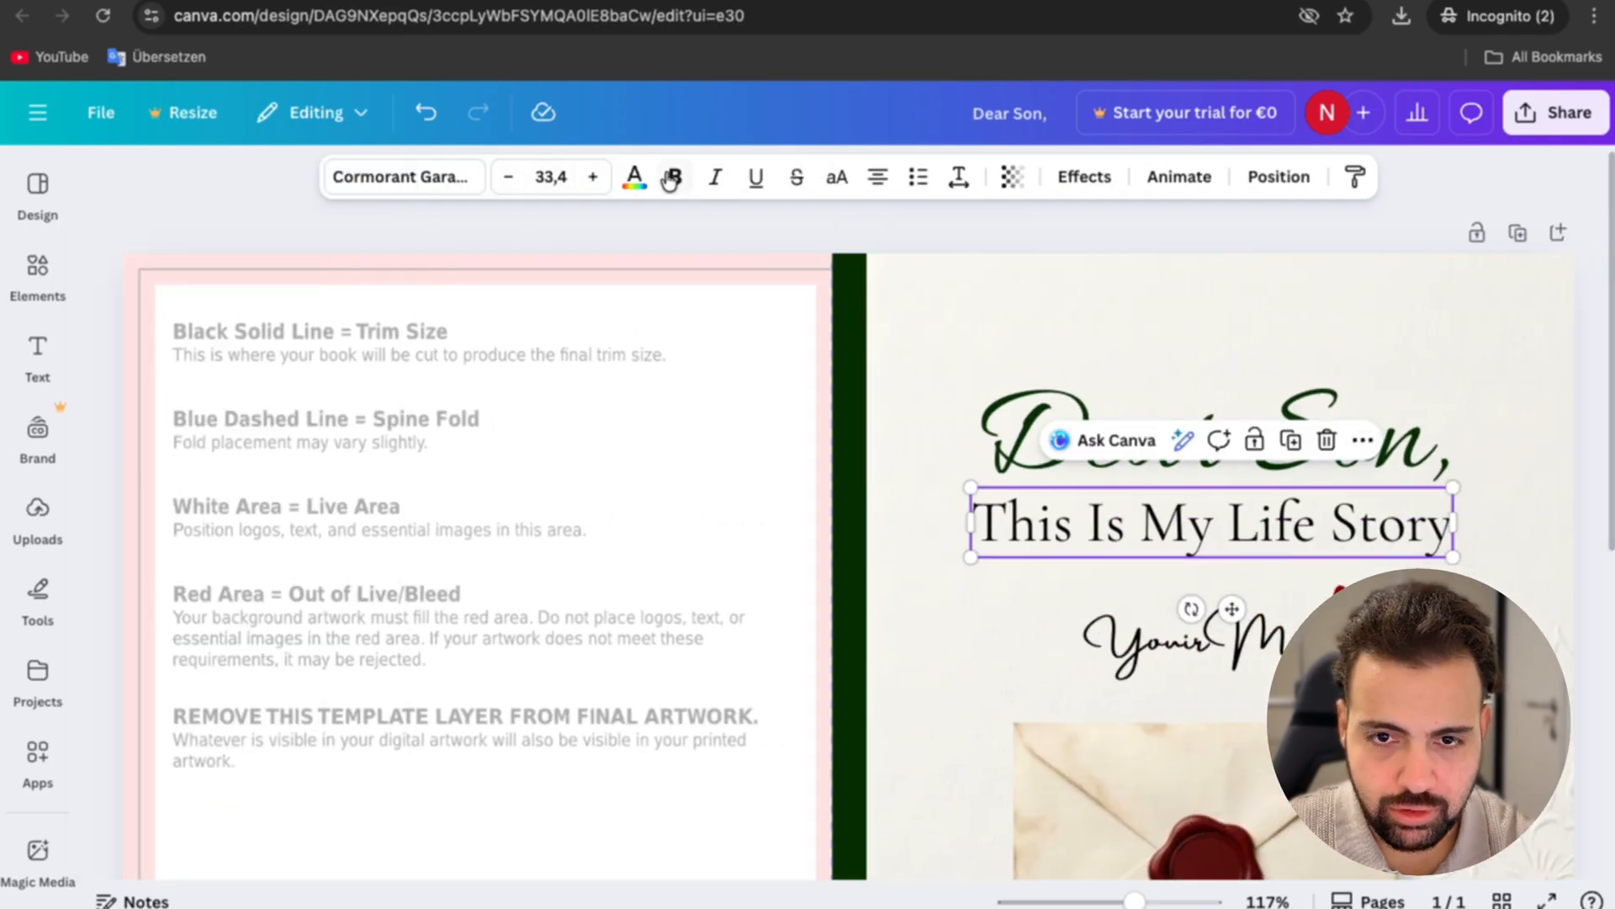
{"action": "left_click", "coordinate": [635, 177]}
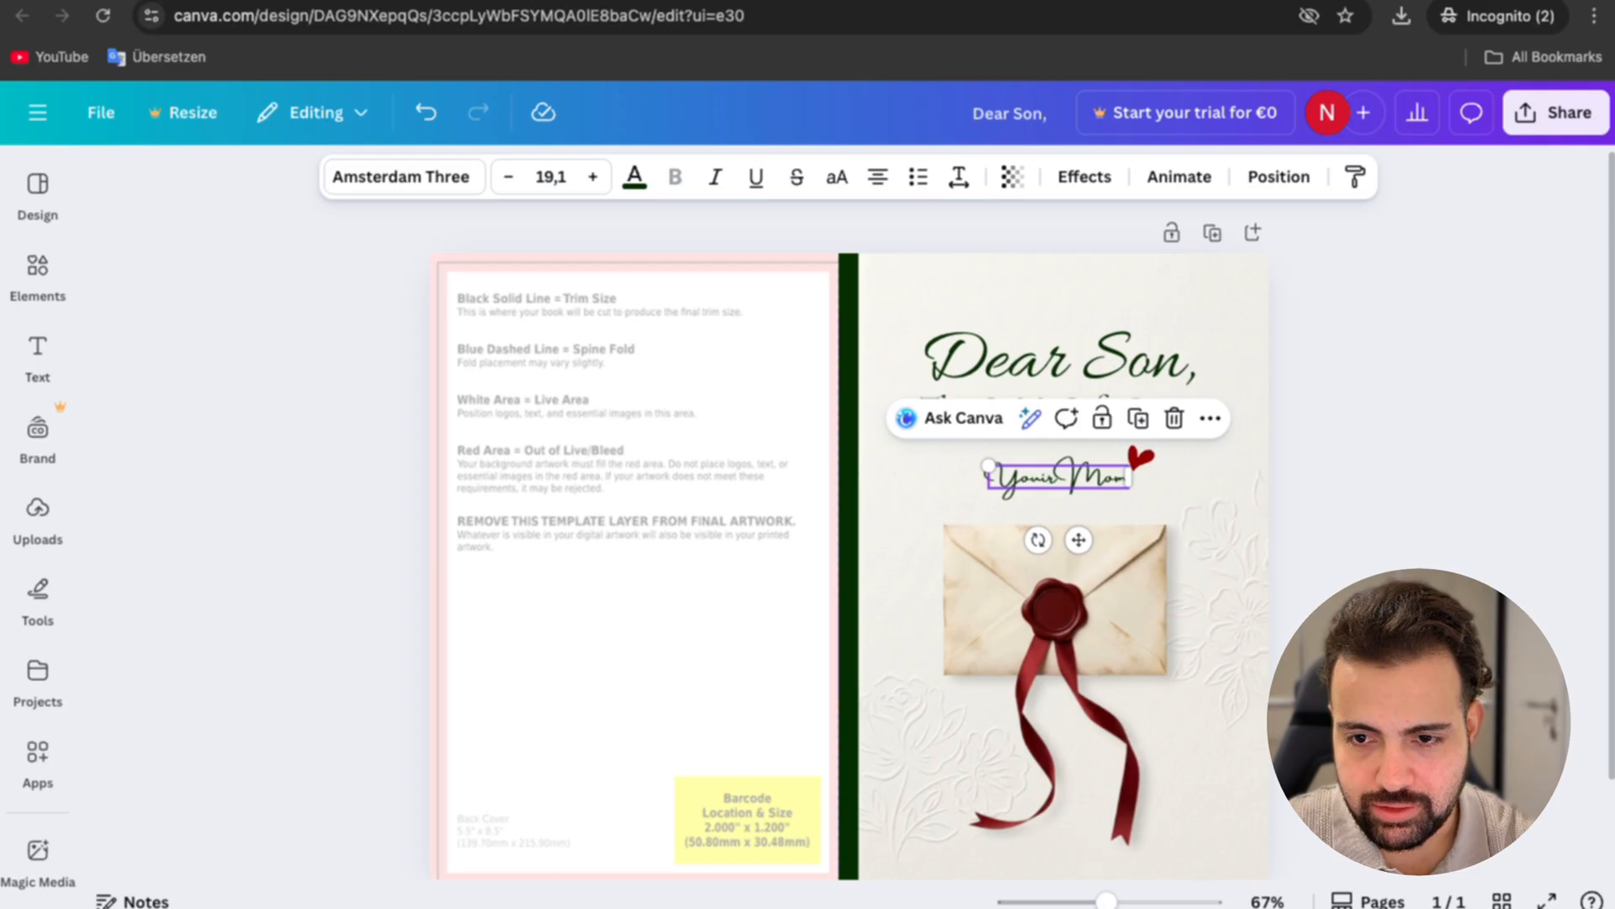
{"action": "key", "text": "Escape"}
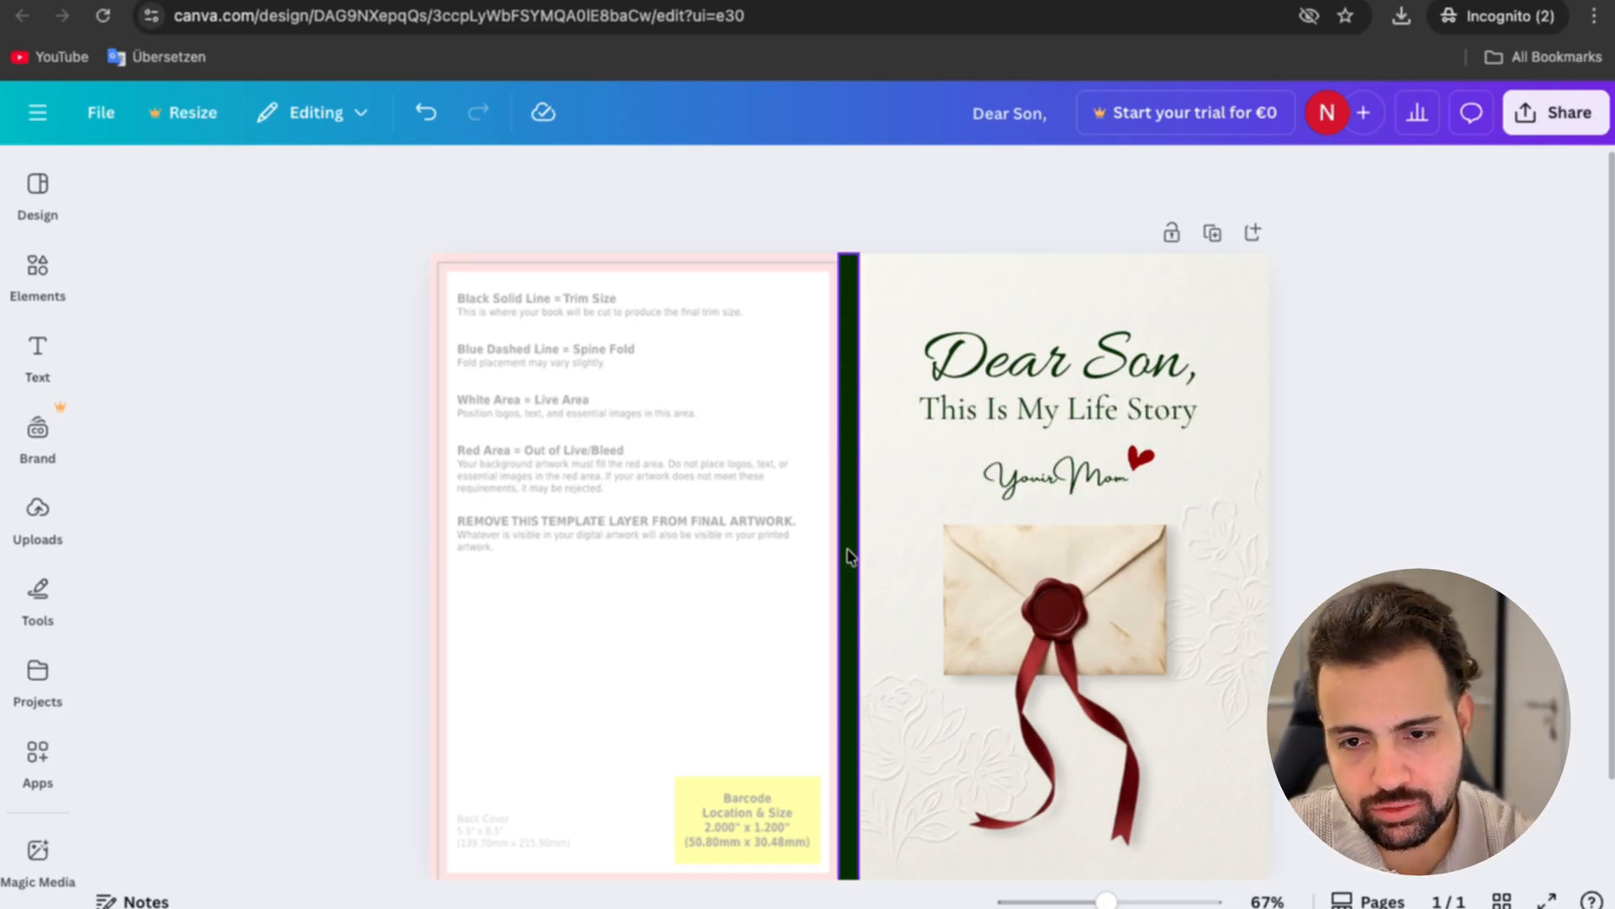
Step: Duplicate the "This Is My Life Story" subtitle over the back cover and insert "Dear Son," before its text
{"action": "left_click", "coordinate": [1055, 426]}
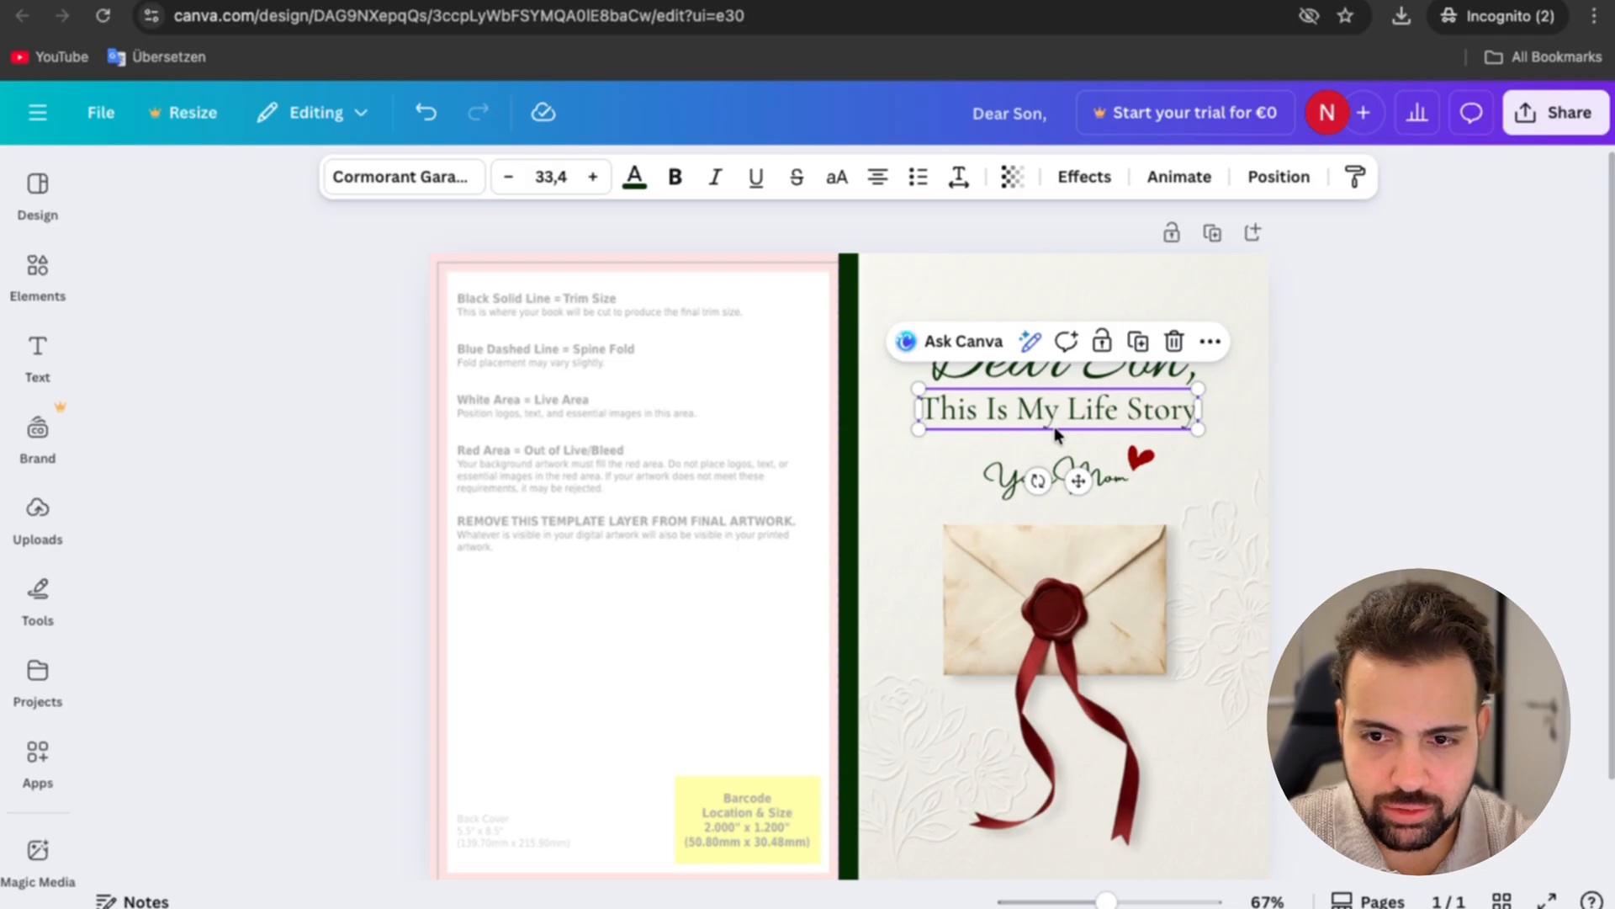
{"action": "left_click_drag", "start_coordinate": [1082, 436], "coordinate": [748, 501]}
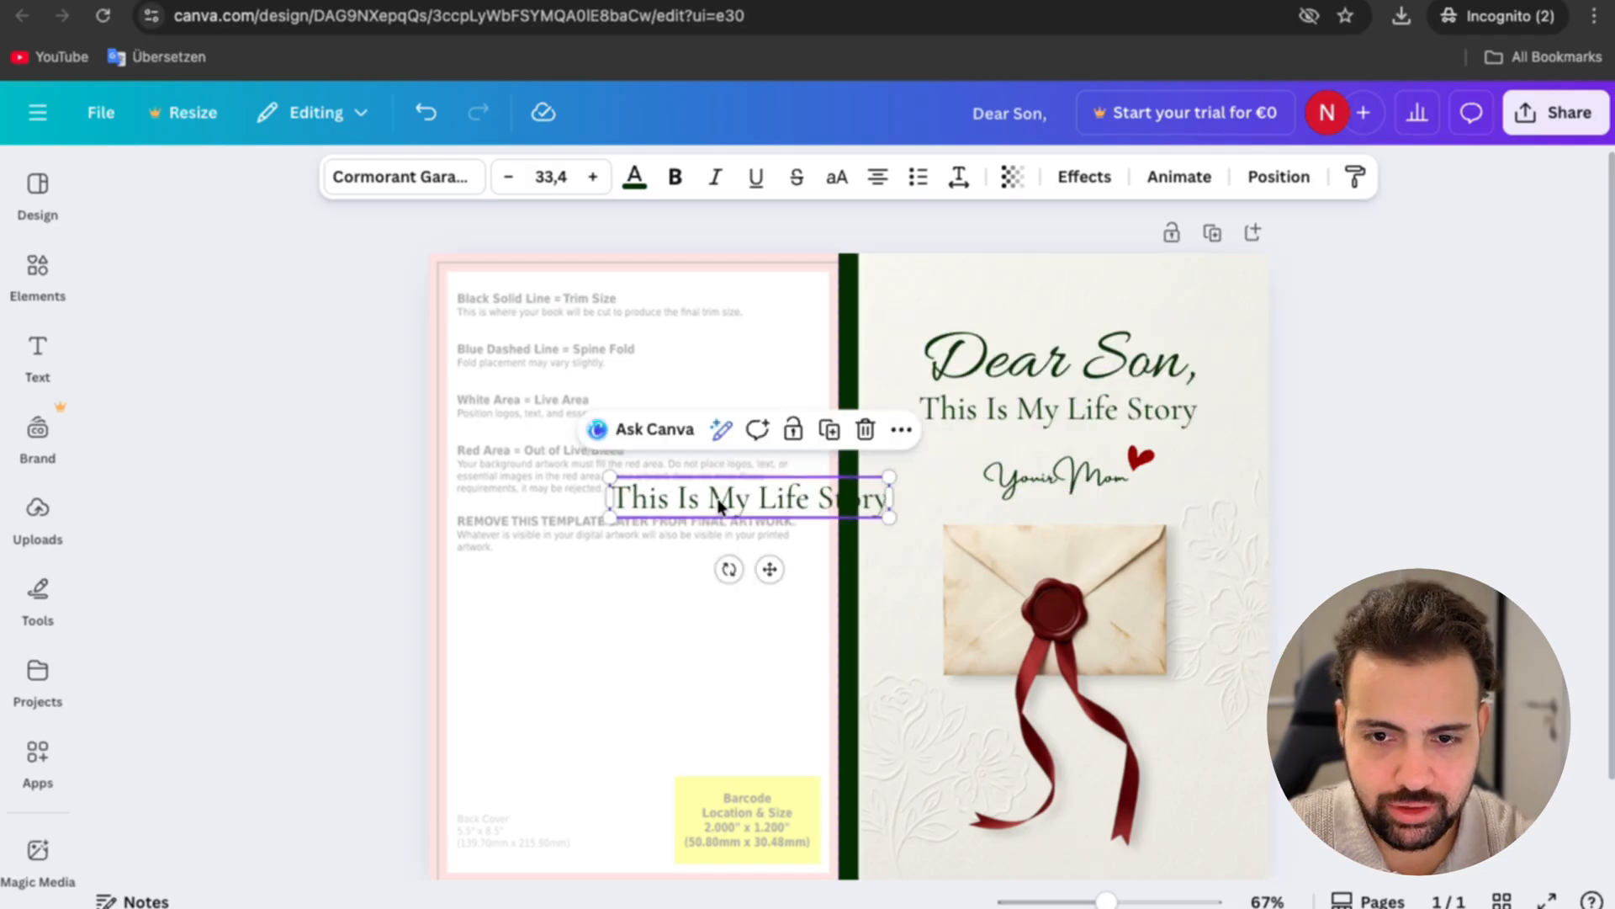
{"action": "double_click", "coordinate": [719, 502]}
{"action": "key", "text": "Left"}
{"action": "type", "text": "Dear Son,"}
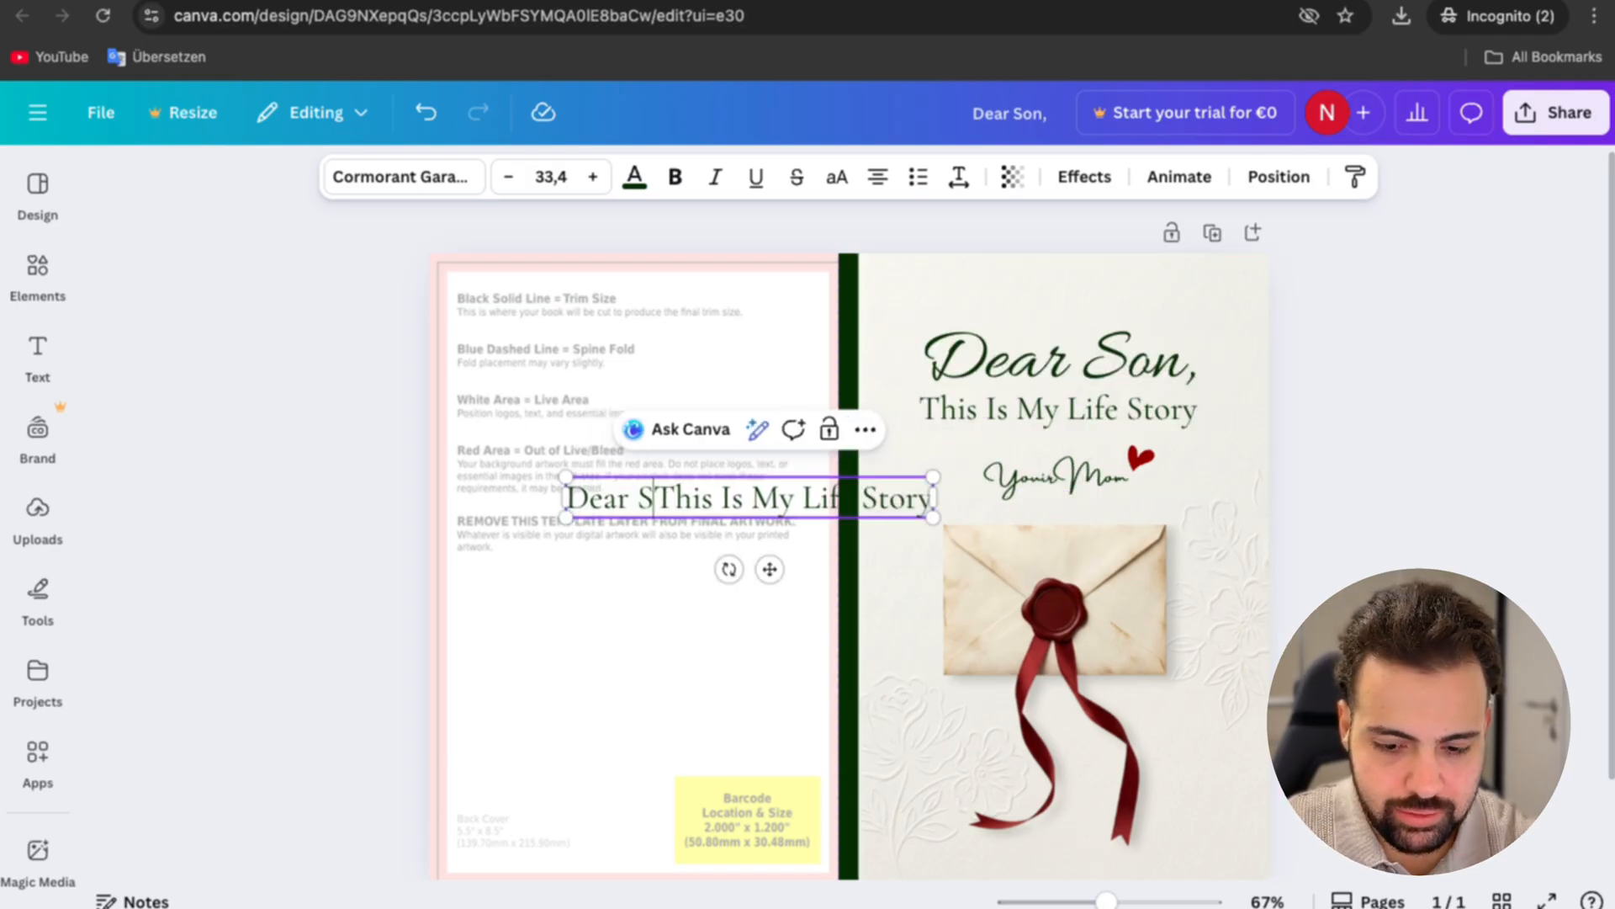
Step: Rotate the duplicated title to read downward, shrink it to font size 11.6 and move it onto the spine
{"action": "left_click_drag", "start_coordinate": [729, 569], "coordinate": [692, 476]}
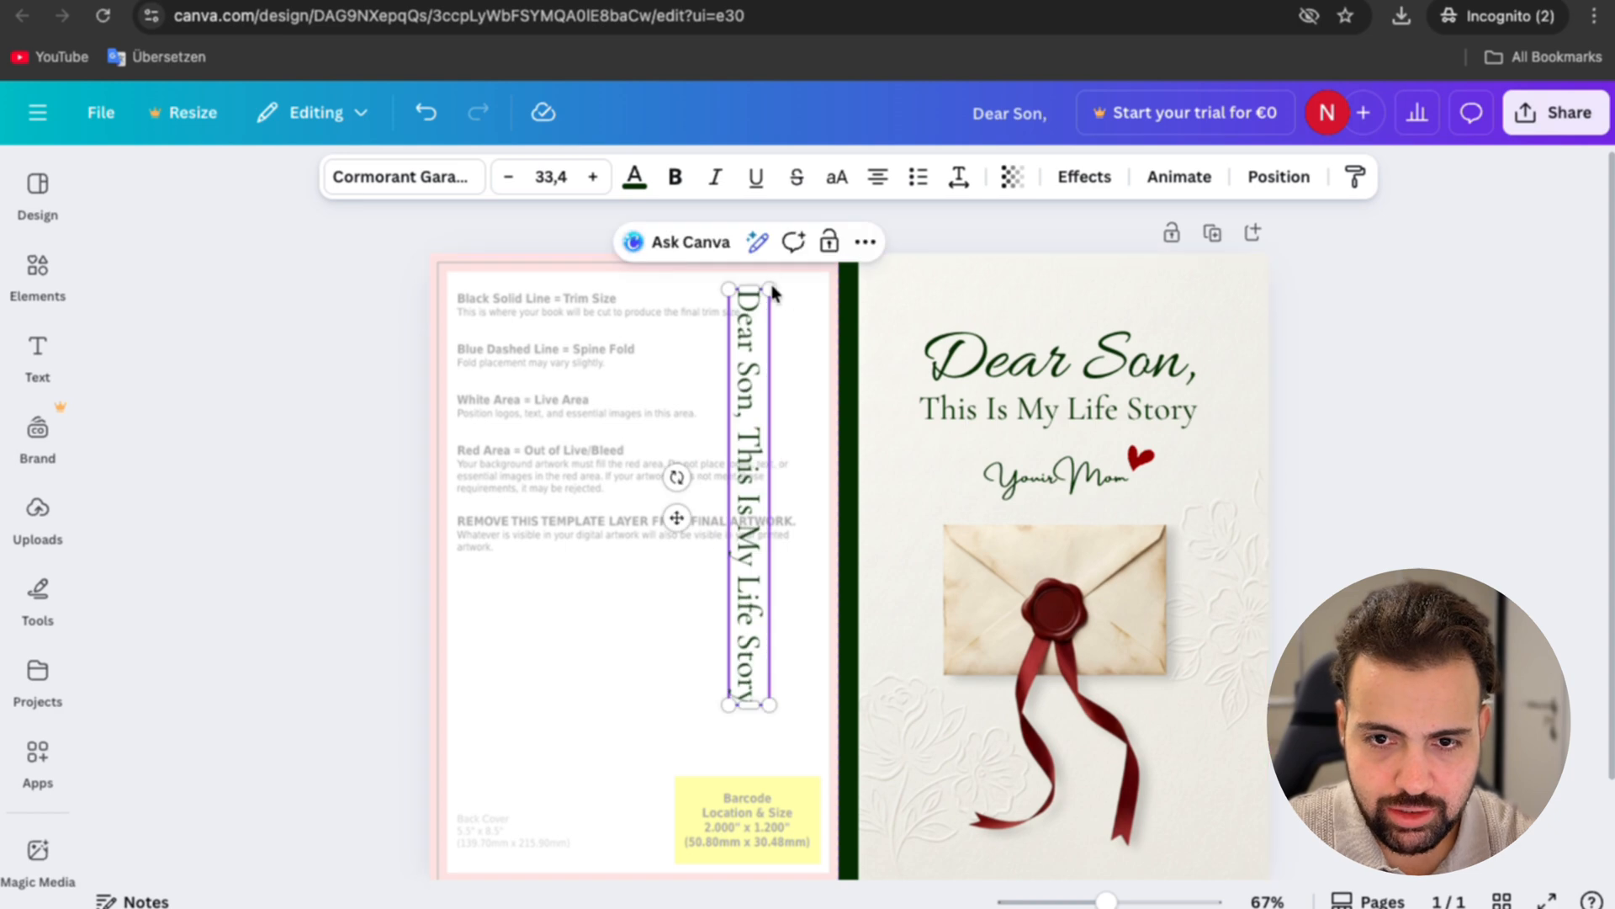
{"action": "left_click_drag", "start_coordinate": [768, 289], "coordinate": [687, 513]}
{"action": "left_click_drag", "start_coordinate": [686, 513], "coordinate": [681, 538]}
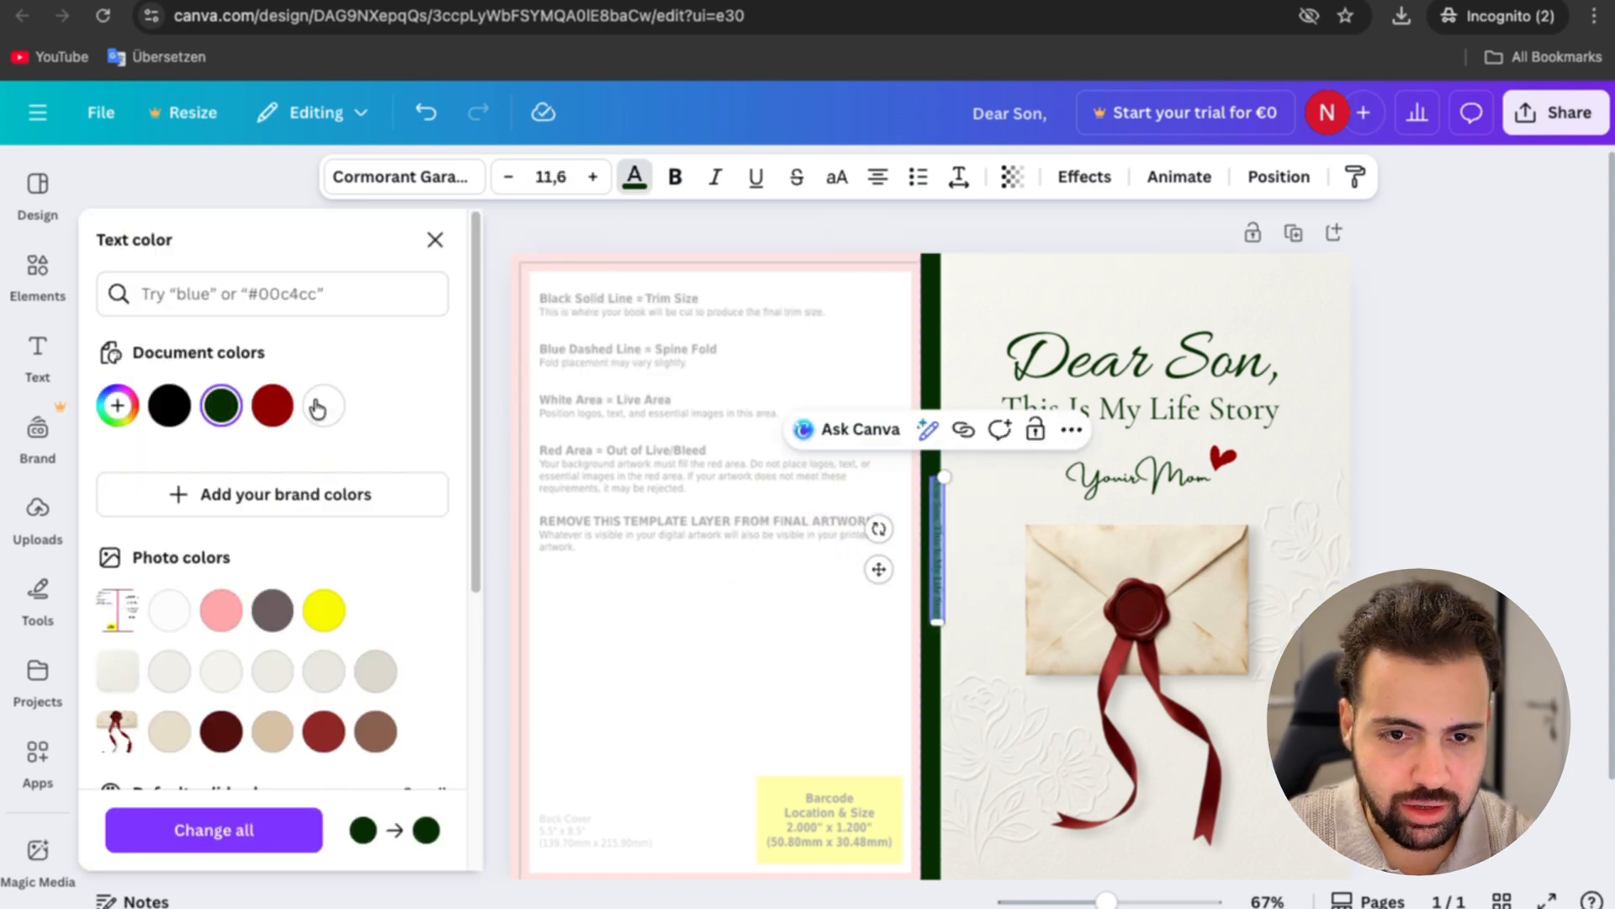
Step: Color the spine title white and centre it across the width of the green spine
{"action": "left_click", "coordinate": [320, 407]}
{"action": "scroll", "coordinate": [954, 570], "scroll_direction": "up", "scroll_amount": 5}
{"action": "scroll", "coordinate": [956, 569], "scroll_direction": "up", "scroll_amount": 8}
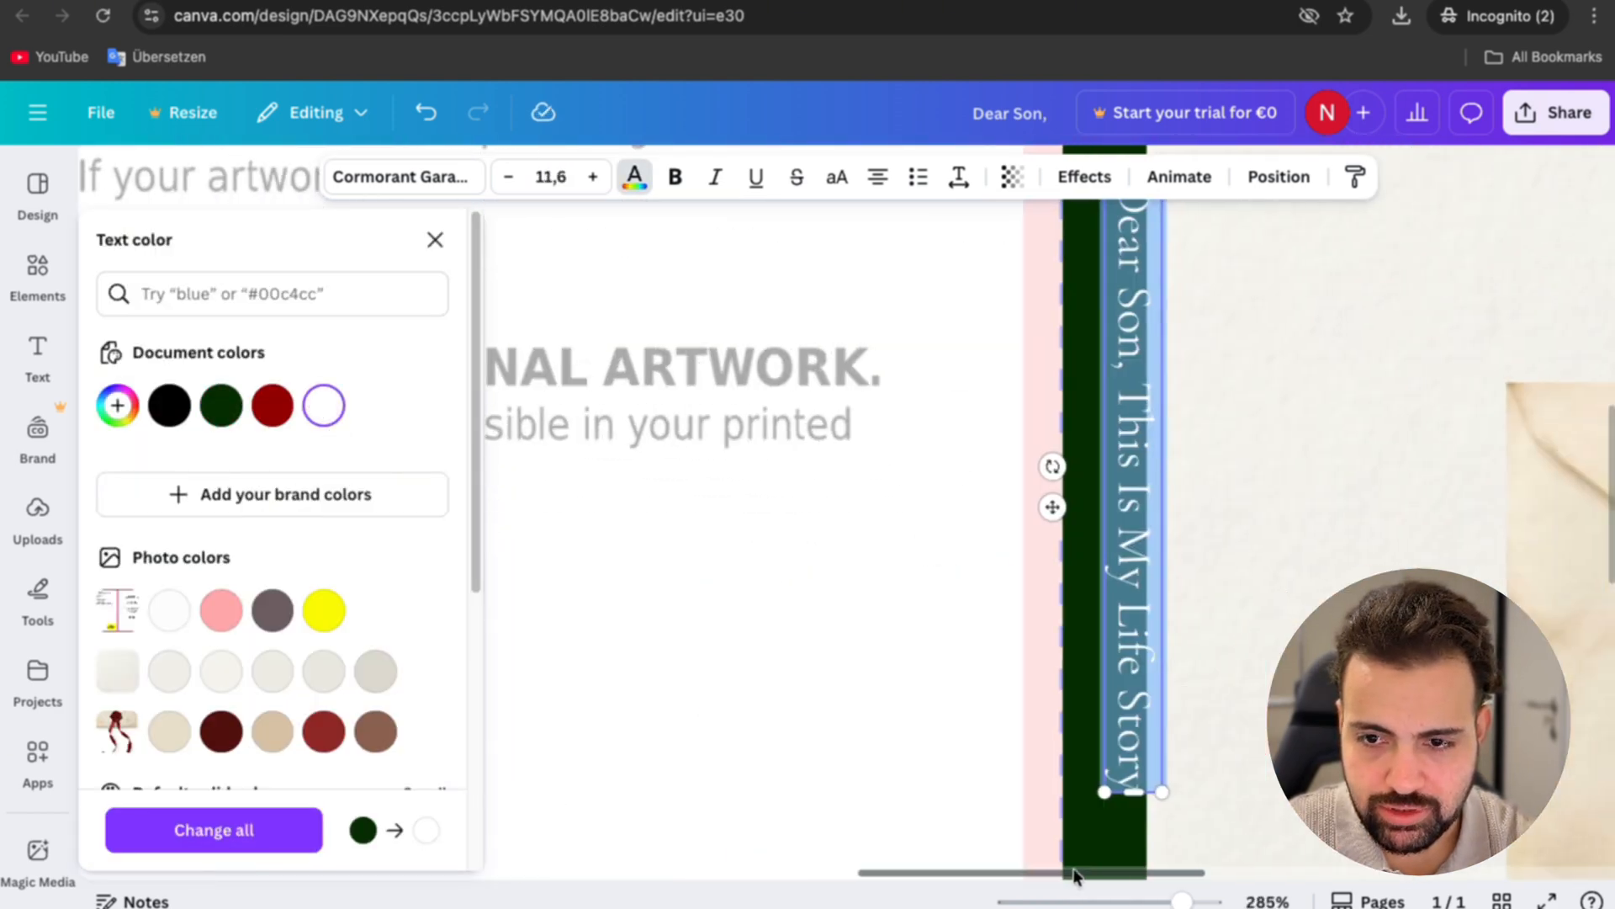
{"action": "key", "text": "Escape"}
{"action": "left_click_drag", "start_coordinate": [482, 466], "coordinate": [477, 472]}
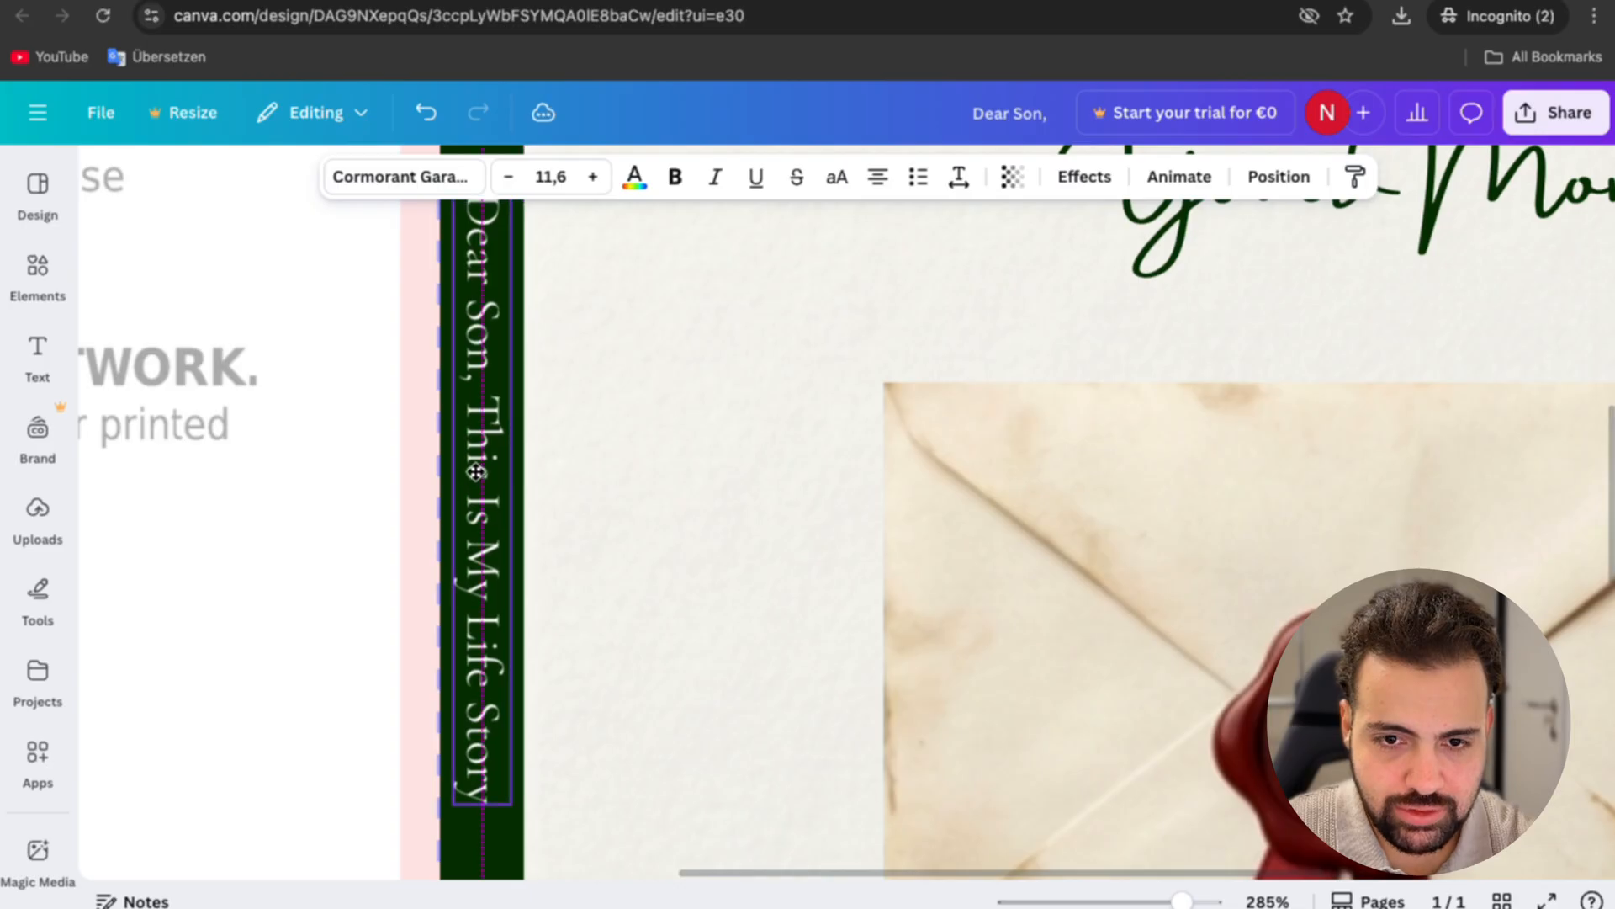
{"action": "scroll", "coordinate": [476, 472], "scroll_direction": "down", "scroll_amount": 10}
Step: Duplicate the front cover's floral paper background and place the copy across the back cover up to the spine
{"action": "left_click", "coordinate": [941, 636]}
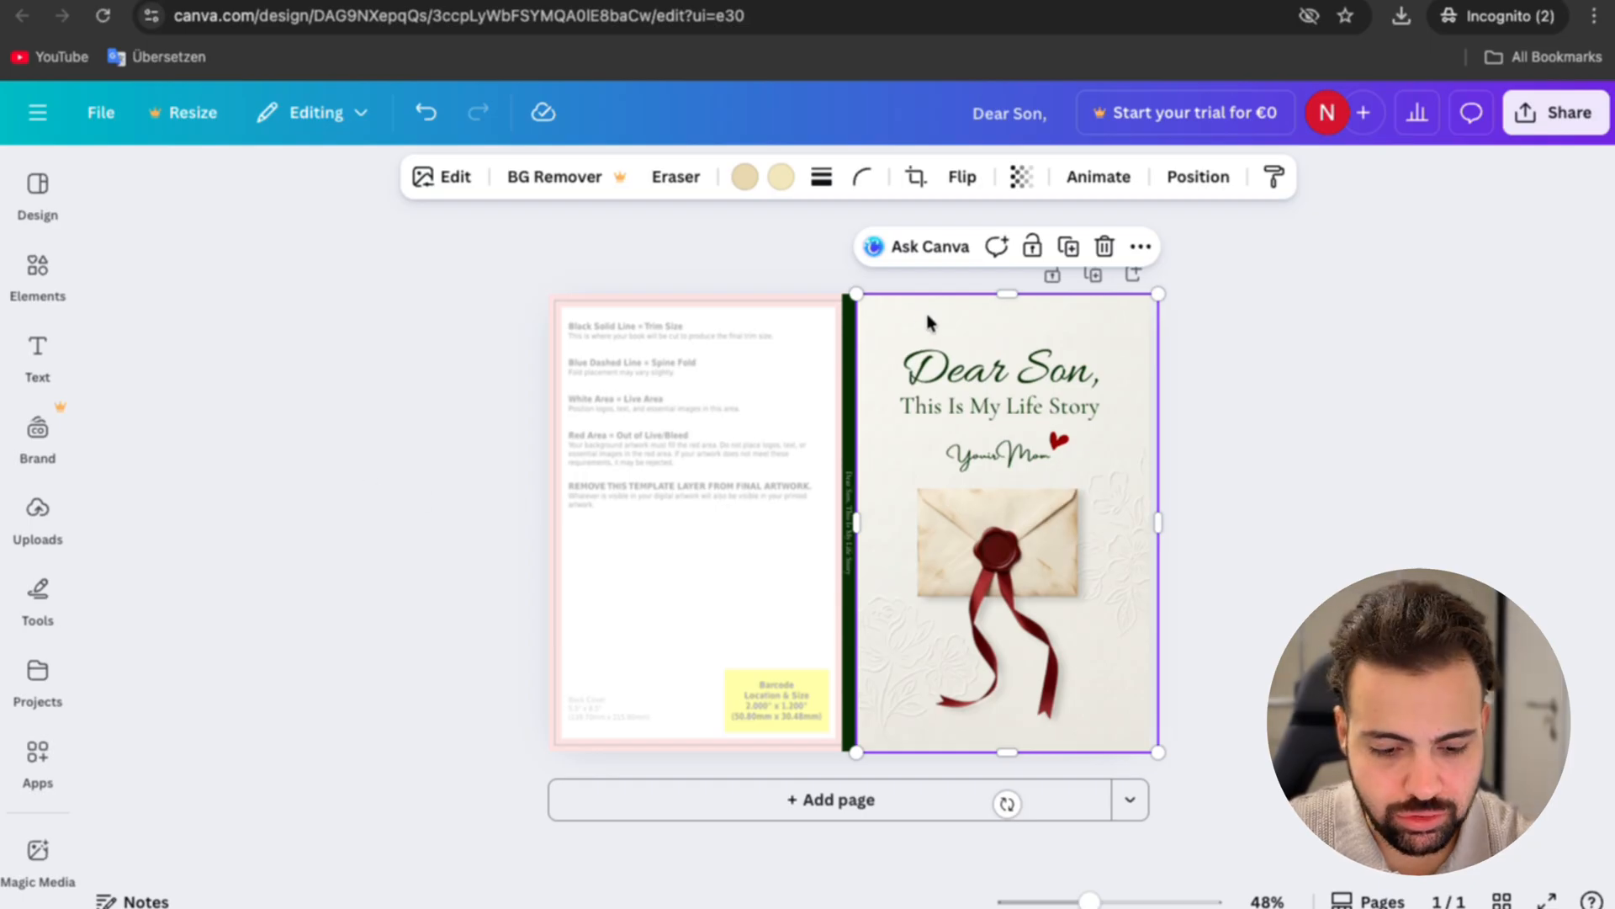
{"action": "left_click_drag", "start_coordinate": [928, 322], "coordinate": [772, 513]}
{"action": "key", "text": "Escape"}
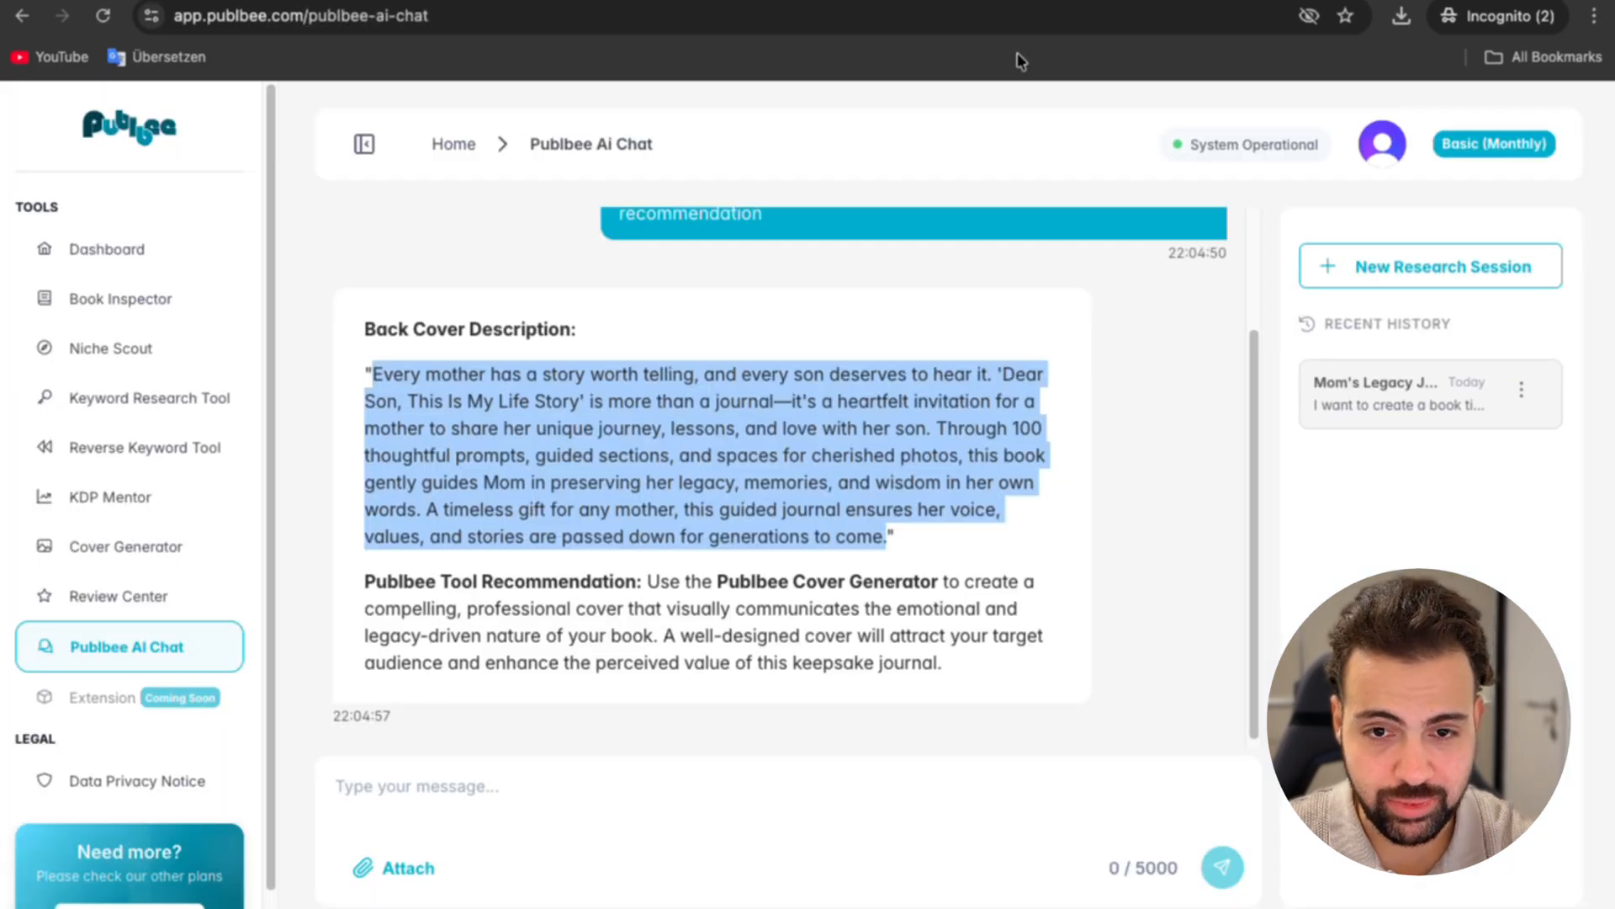
Step: Review the back cover description in Publbee AI Chat, paste it into the Canva cover and narrow its text box to fit the back cover
{"action": "scroll", "coordinate": [896, 479], "scroll_direction": "up", "scroll_amount": 2}
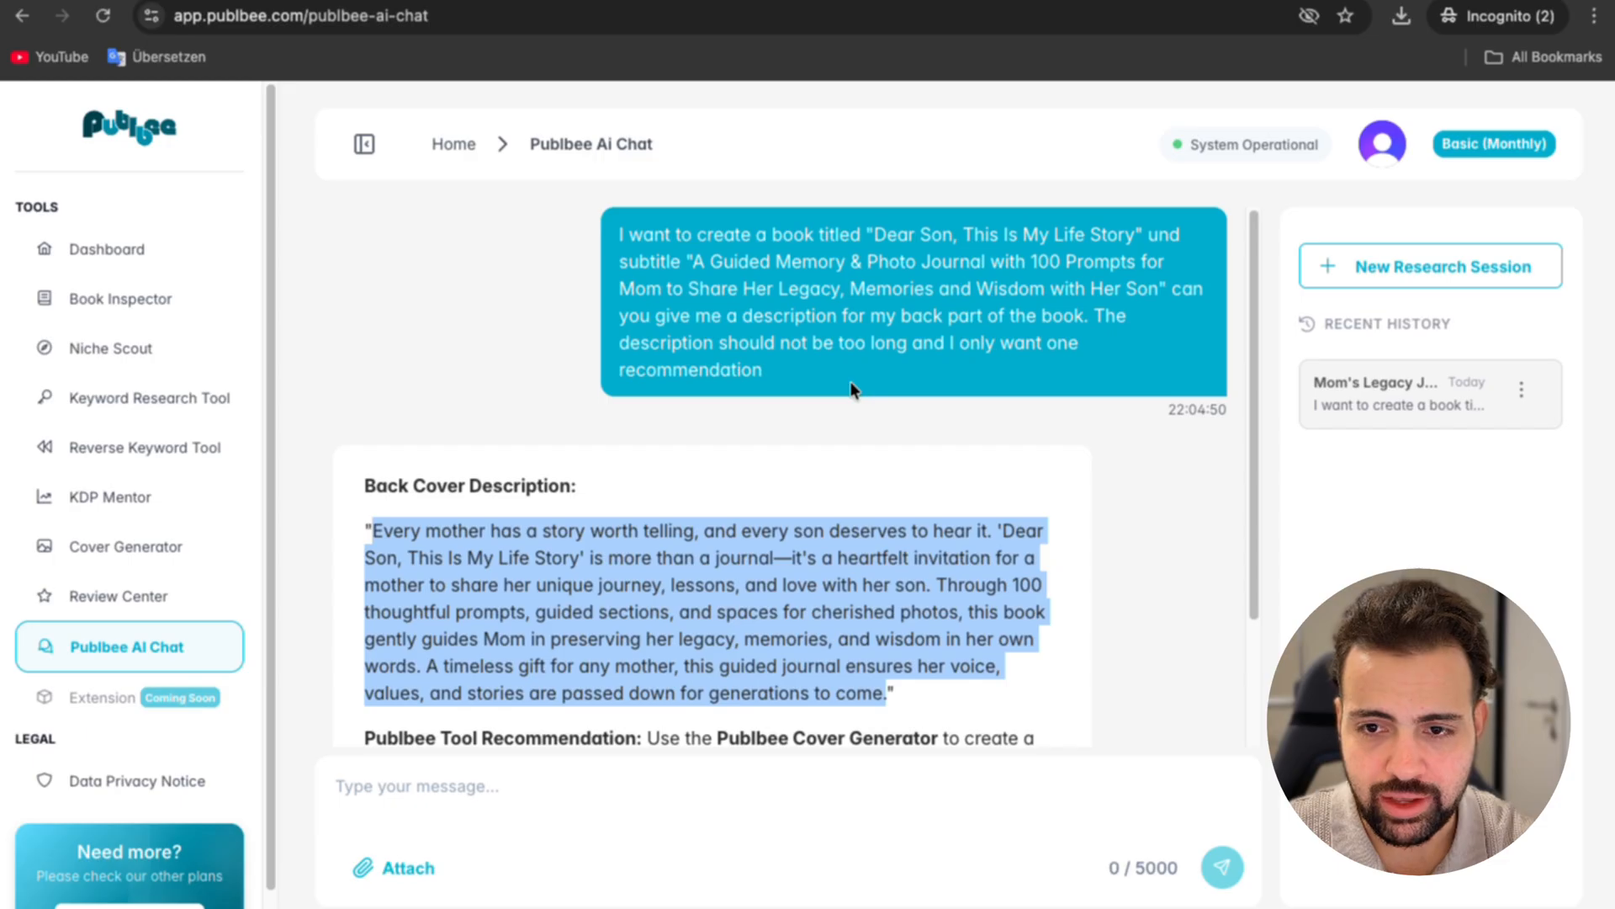
{"action": "scroll", "coordinate": [849, 381], "scroll_direction": "down", "scroll_amount": 2}
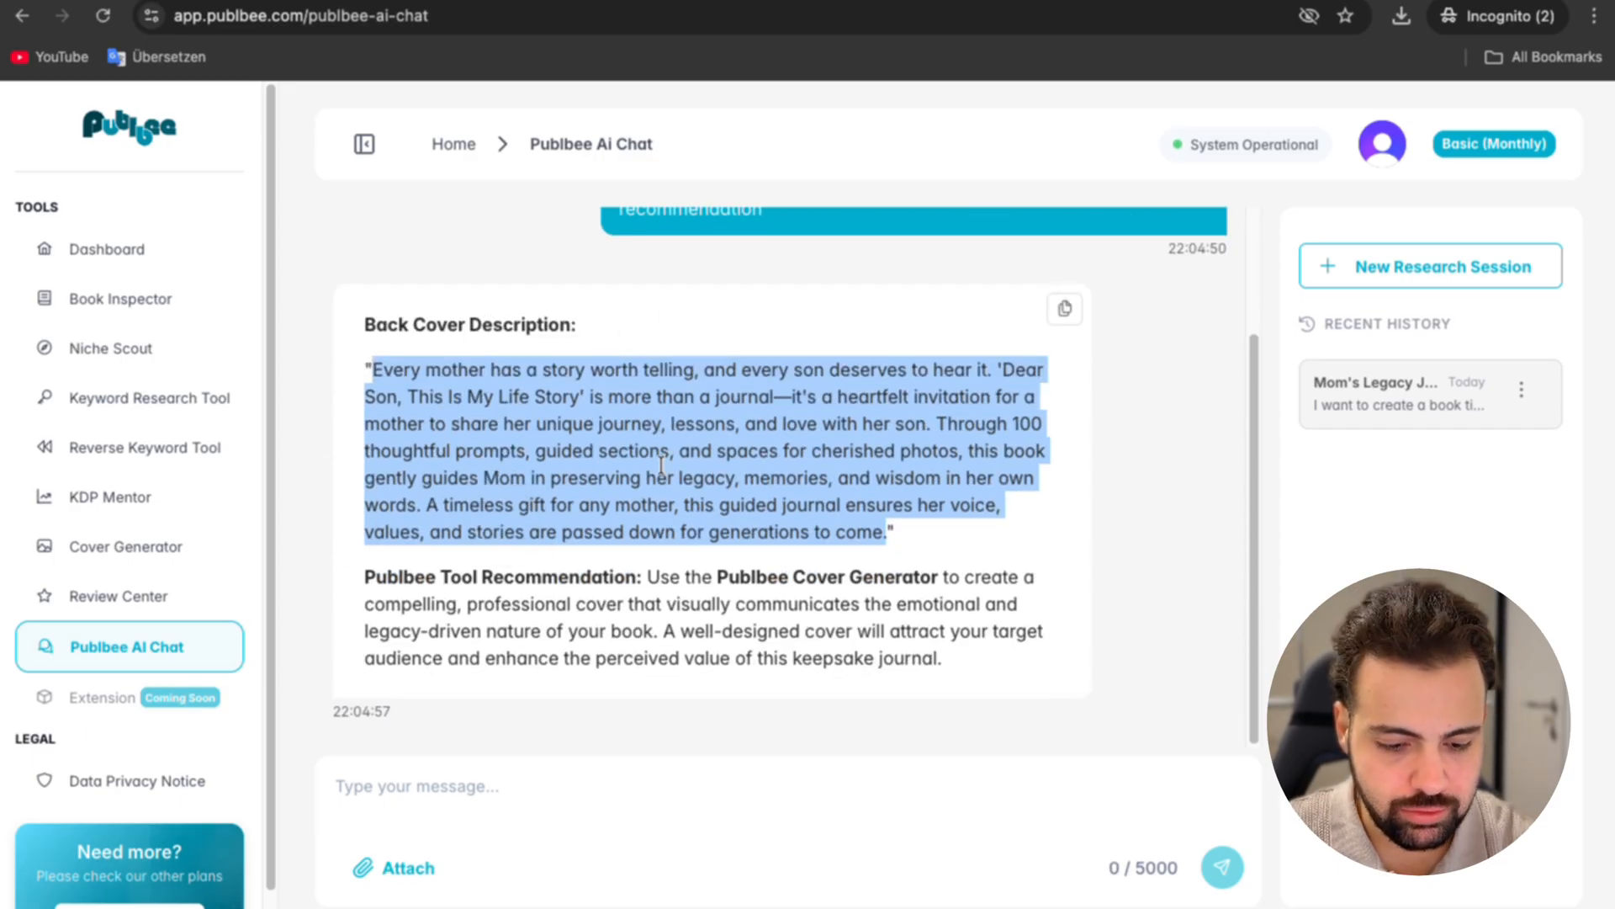
{"action": "scroll", "coordinate": [775, 561], "scroll_direction": "up", "scroll_amount": 2}
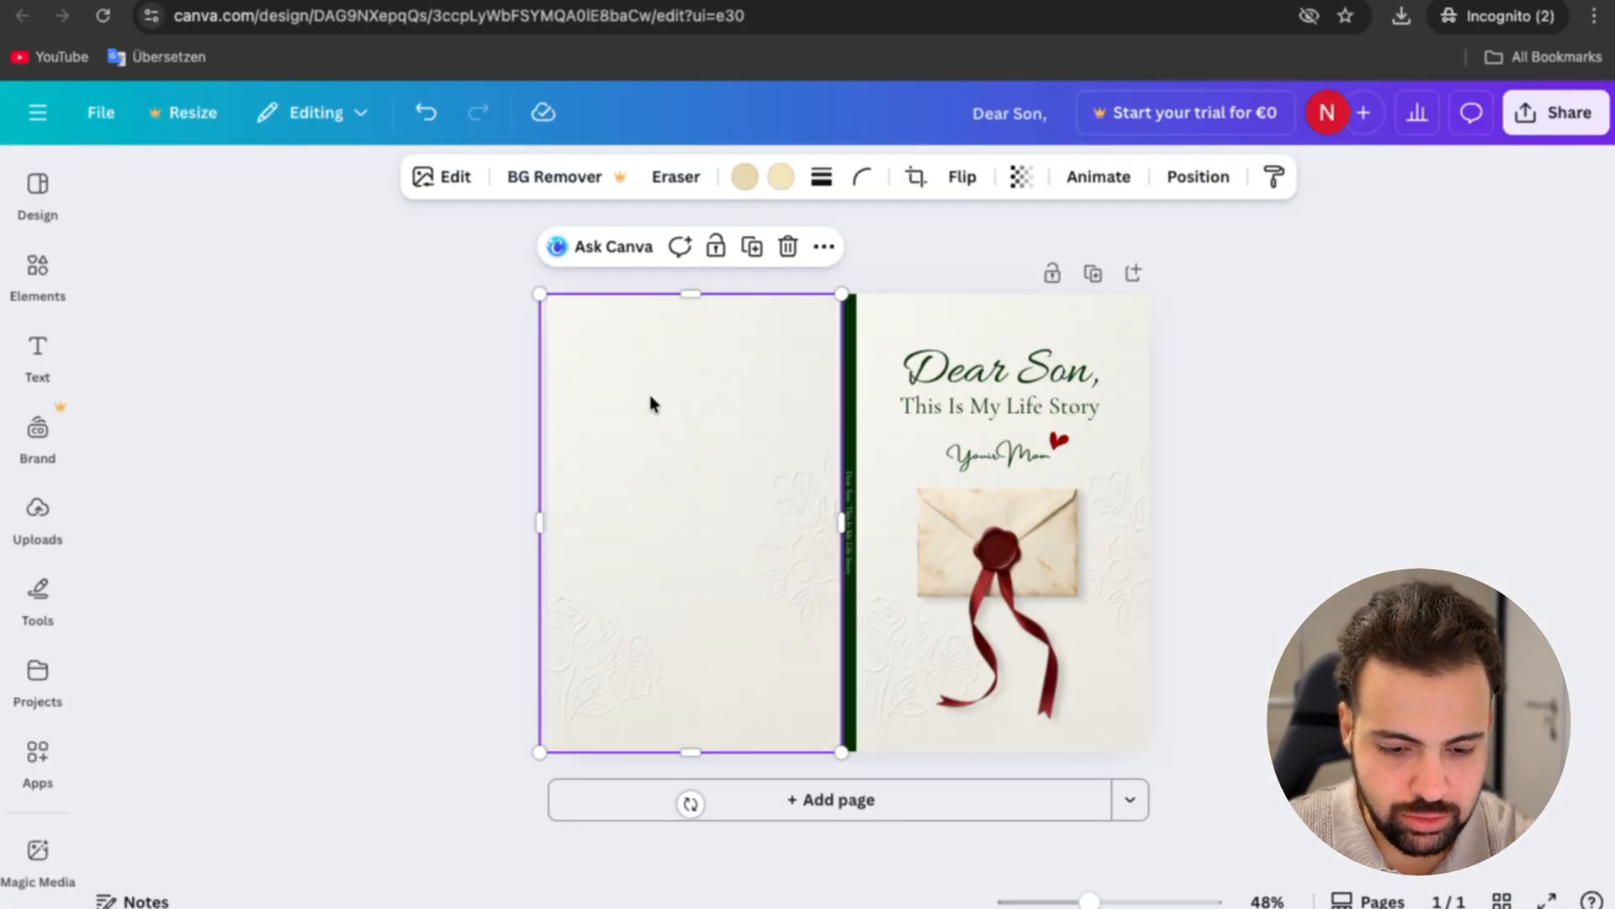
{"action": "key", "text": "ctrl+v"}
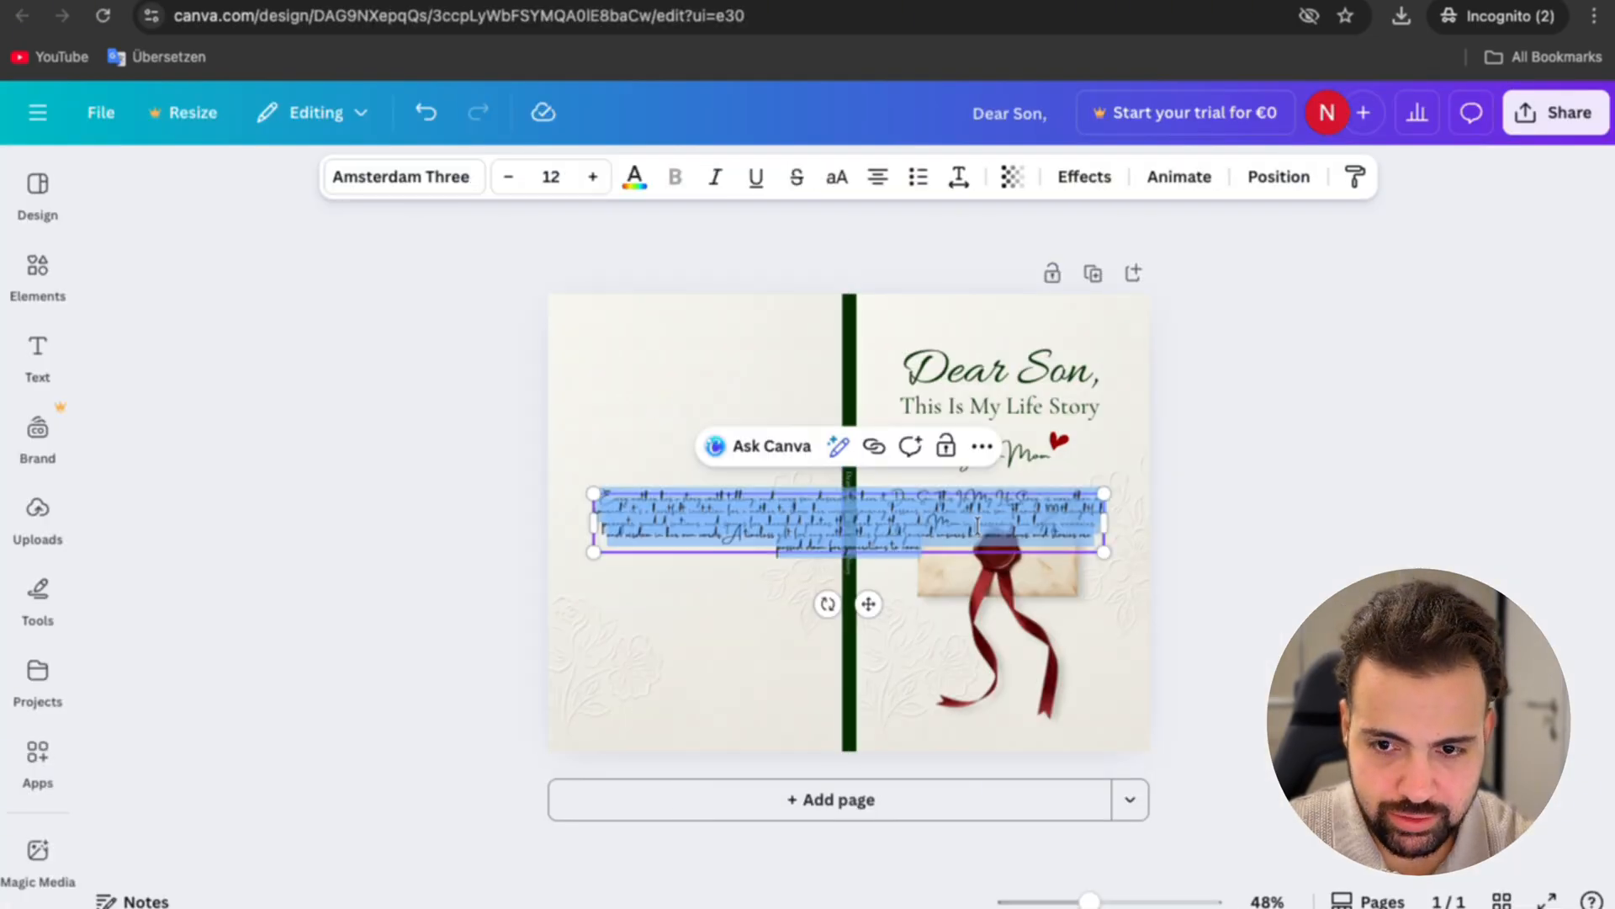
{"action": "left_click_drag", "start_coordinate": [1115, 528], "coordinate": [778, 565]}
Step: Set the description's font to Cormorant Garamond and move the text block to the upper part of the back cover
{"action": "left_click", "coordinate": [401, 176]}
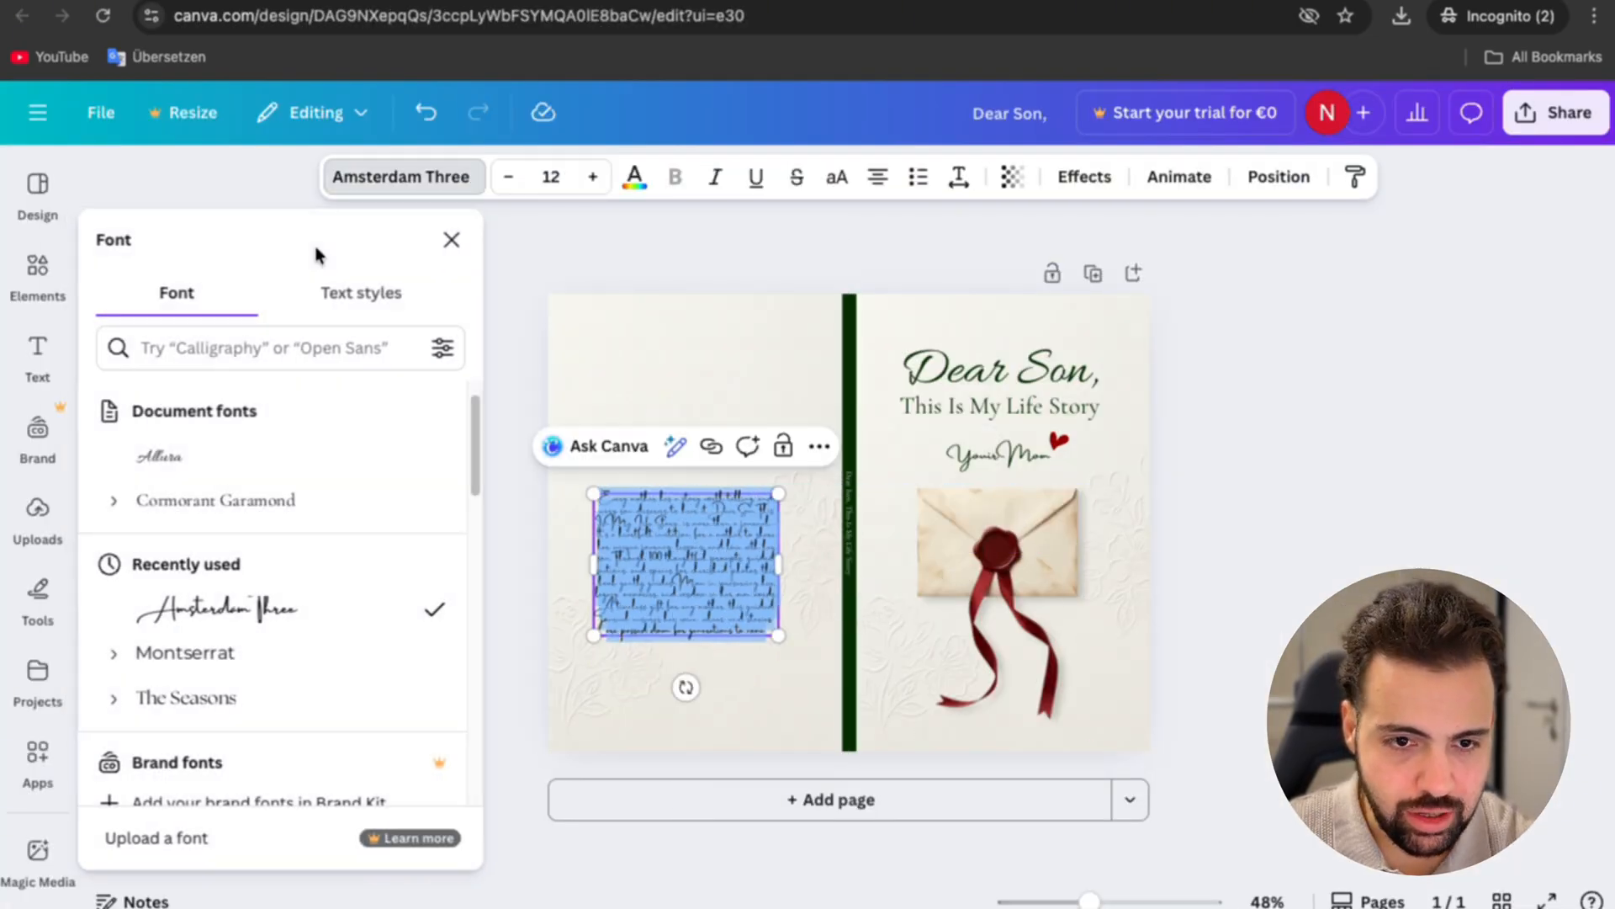
{"action": "left_click", "coordinate": [292, 545]}
{"action": "scroll", "coordinate": [718, 642], "scroll_direction": "up", "scroll_amount": 3}
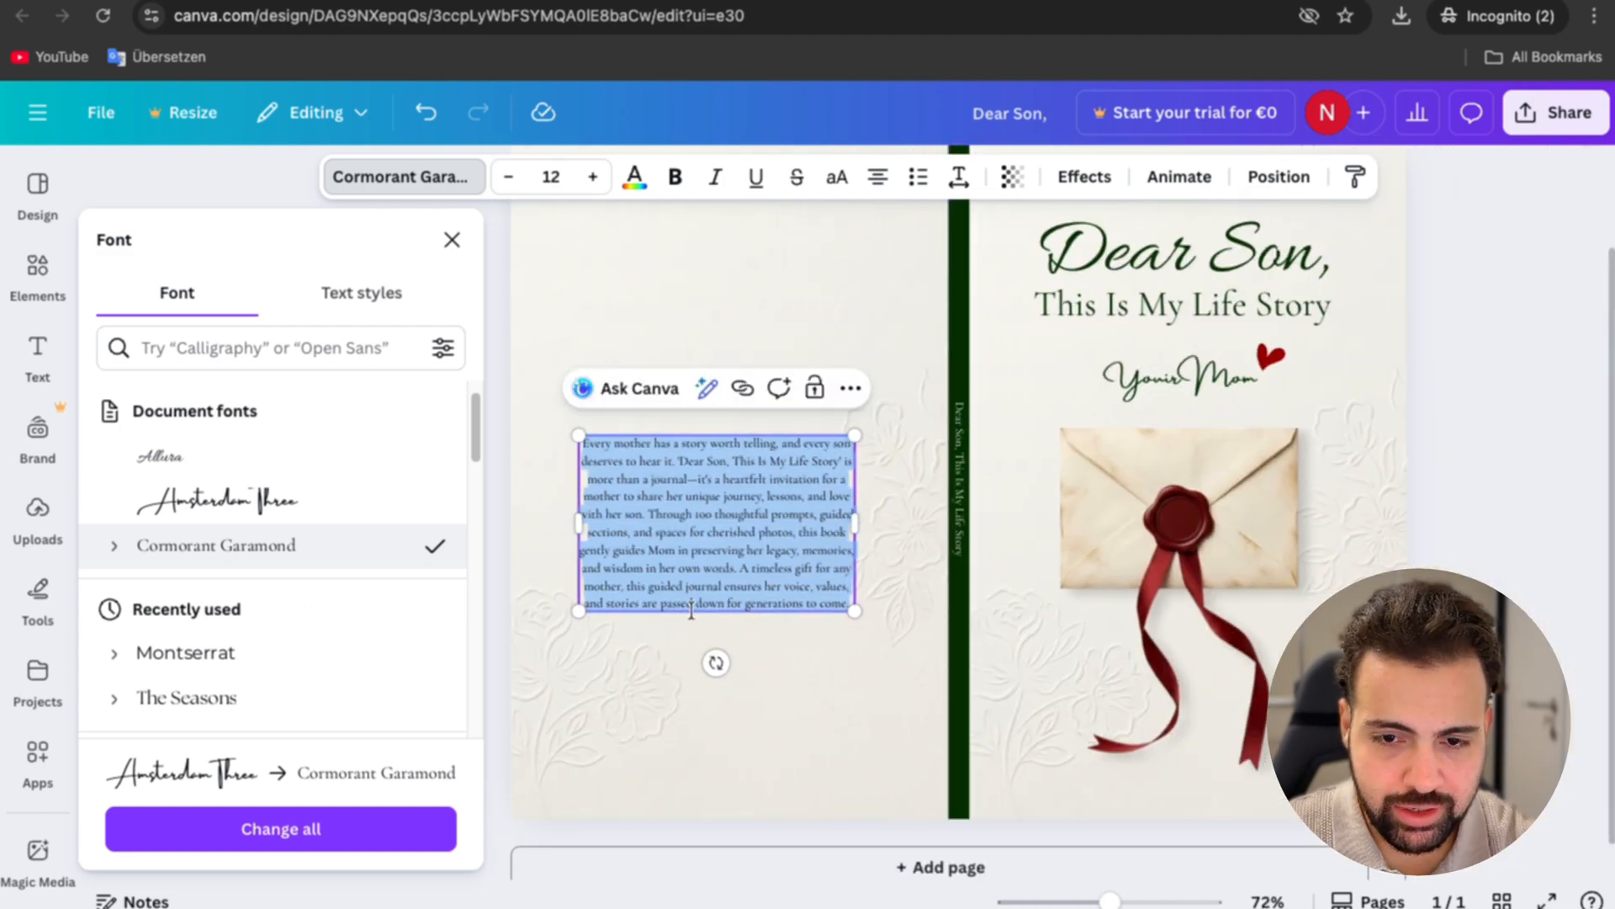
{"action": "left_click", "coordinate": [789, 658]}
{"action": "left_click_drag", "start_coordinate": [626, 579], "coordinate": [626, 368]}
{"action": "scroll", "coordinate": [626, 368], "scroll_direction": "up", "scroll_amount": 2}
Step: Set the back cover description's font size to 13
{"action": "left_click", "coordinate": [597, 174]}
{"action": "left_click", "coordinate": [596, 174]}
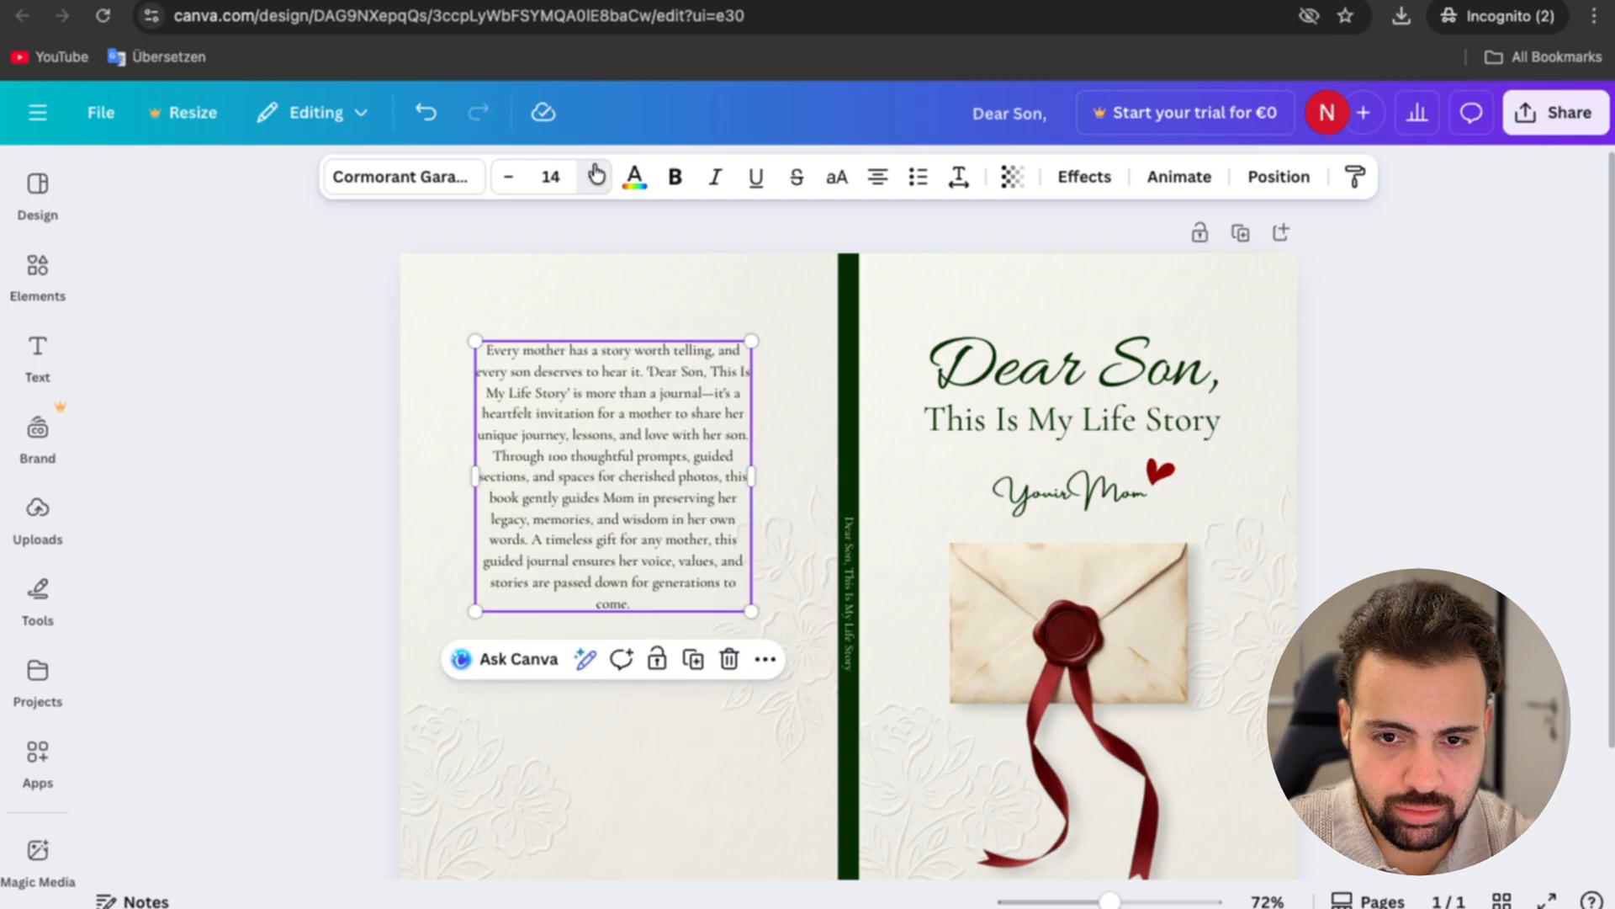
{"action": "left_click", "coordinate": [508, 177]}
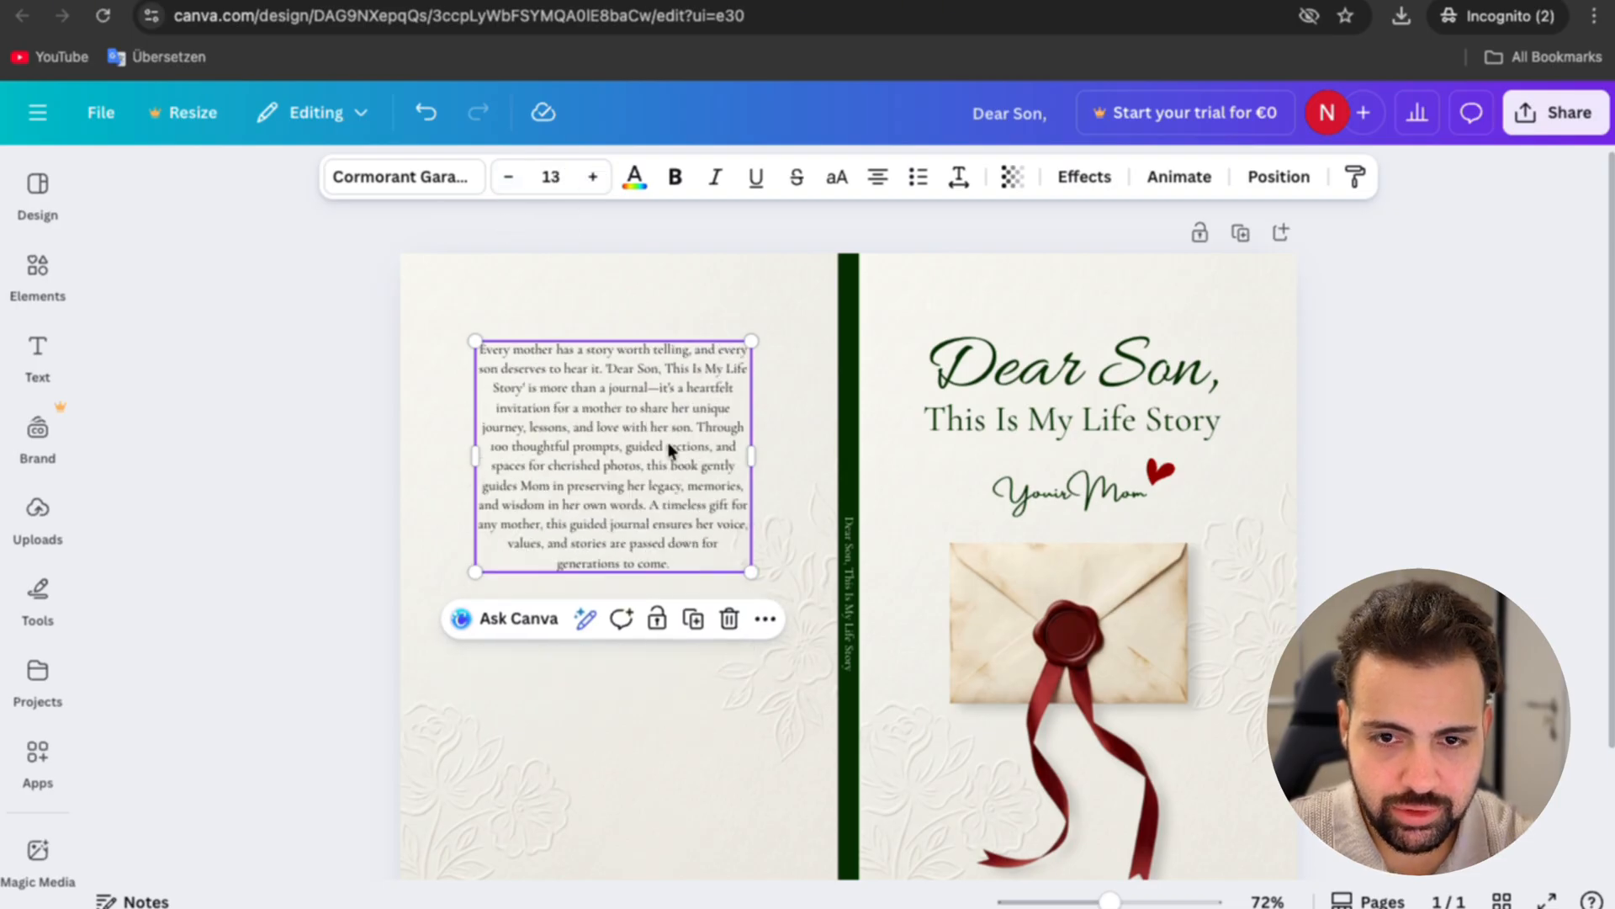
{"action": "left_click", "coordinate": [509, 177]}
{"action": "left_click", "coordinate": [594, 177]}
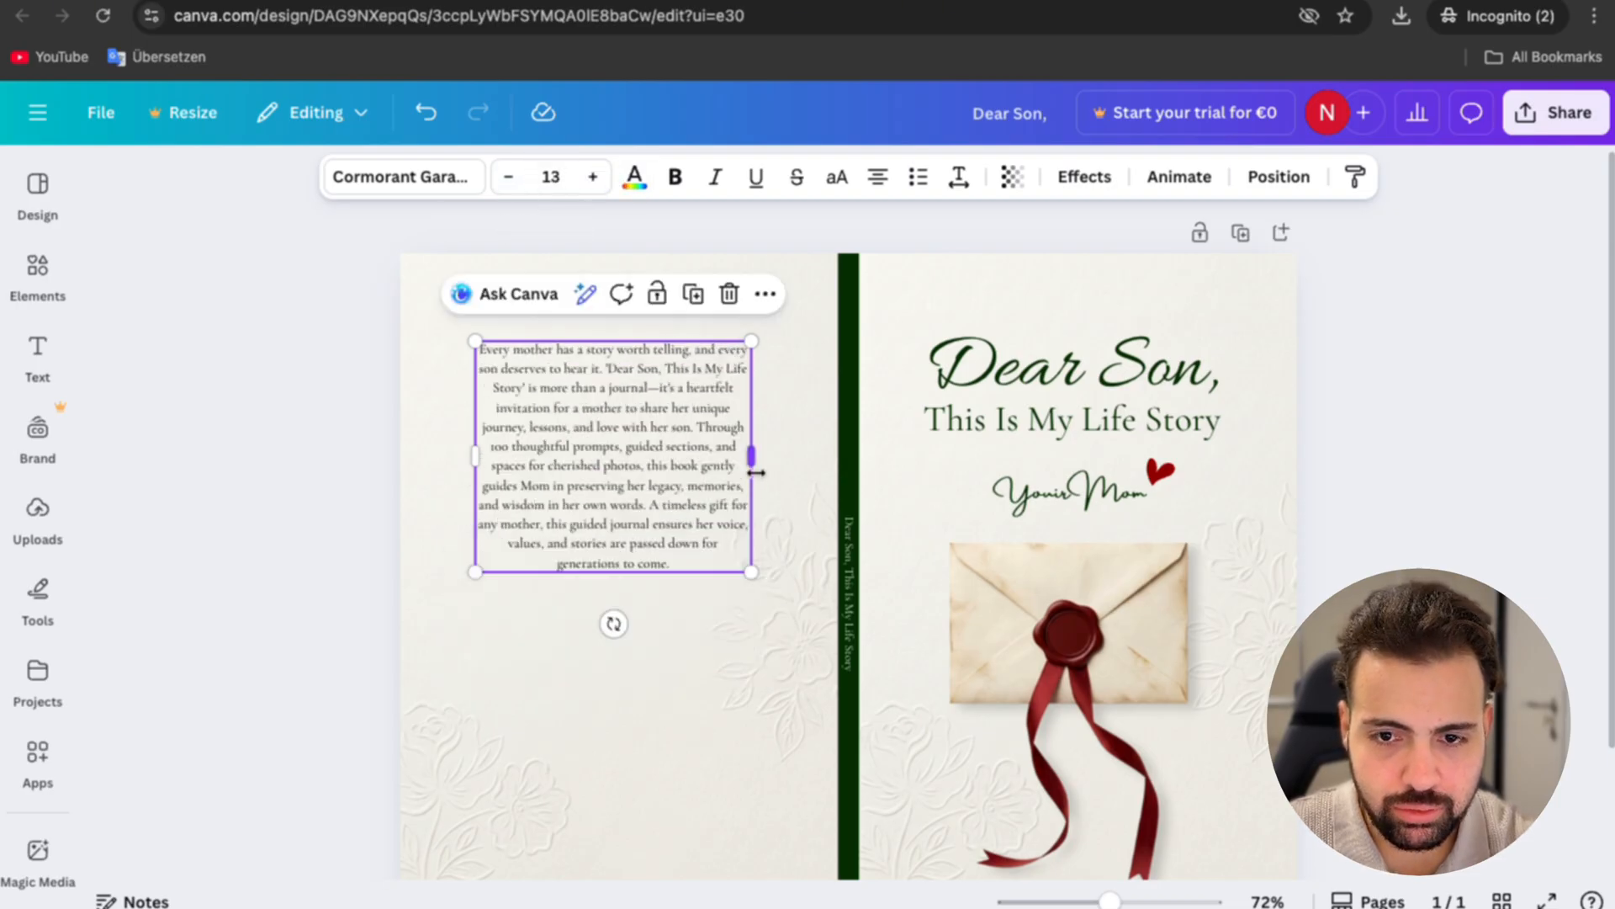
Step: Widen the description's text box slightly, justify the text and recentre the block on the back cover
{"action": "left_click_drag", "start_coordinate": [756, 472], "coordinate": [780, 473]}
{"action": "left_click", "coordinate": [880, 177]}
{"action": "left_click", "coordinate": [880, 178]}
{"action": "left_click_drag", "start_coordinate": [636, 453], "coordinate": [624, 443]}
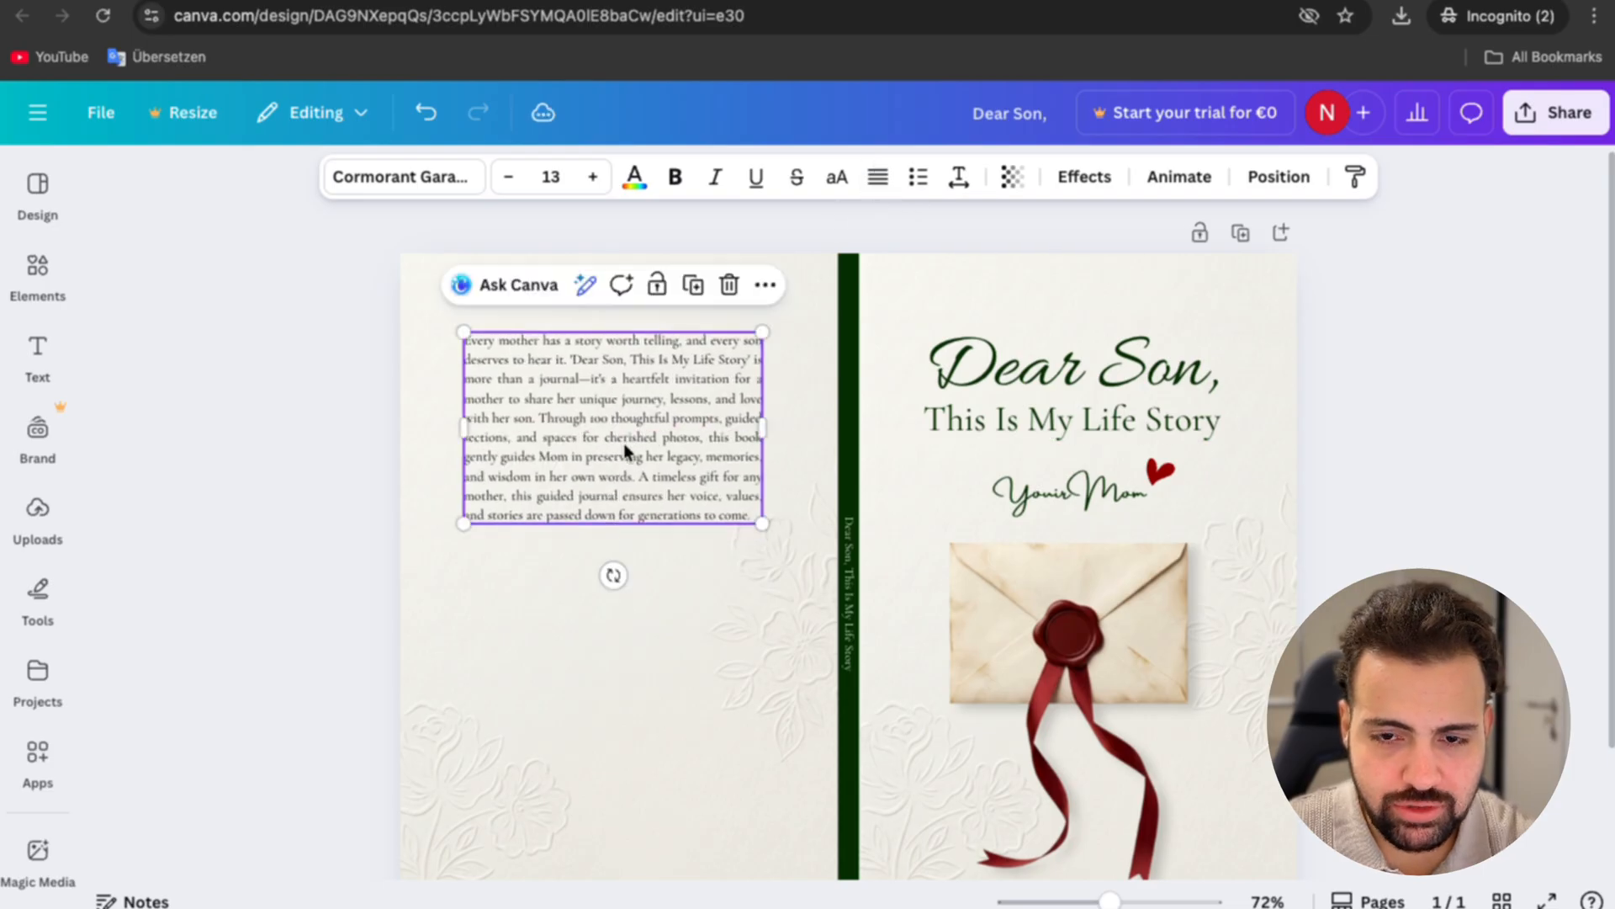
Step: Pull in the back cover background's edges to reveal the template, align the description to it, and extend the background back over the cover
{"action": "left_click", "coordinate": [681, 657]}
{"action": "left_click_drag", "start_coordinate": [388, 597], "coordinate": [422, 593]}
{"action": "mouse_move", "coordinate": [833, 589]}
{"action": "left_mouse_down"}
{"action": "mouse_move", "coordinate": [809, 595]}
{"action": "mouse_move", "coordinate": [827, 595]}
{"action": "left_mouse_up"}
{"action": "left_click_drag", "start_coordinate": [620, 429], "coordinate": [628, 419]}
{"action": "left_click_drag", "start_coordinate": [421, 593], "coordinate": [394, 594]}
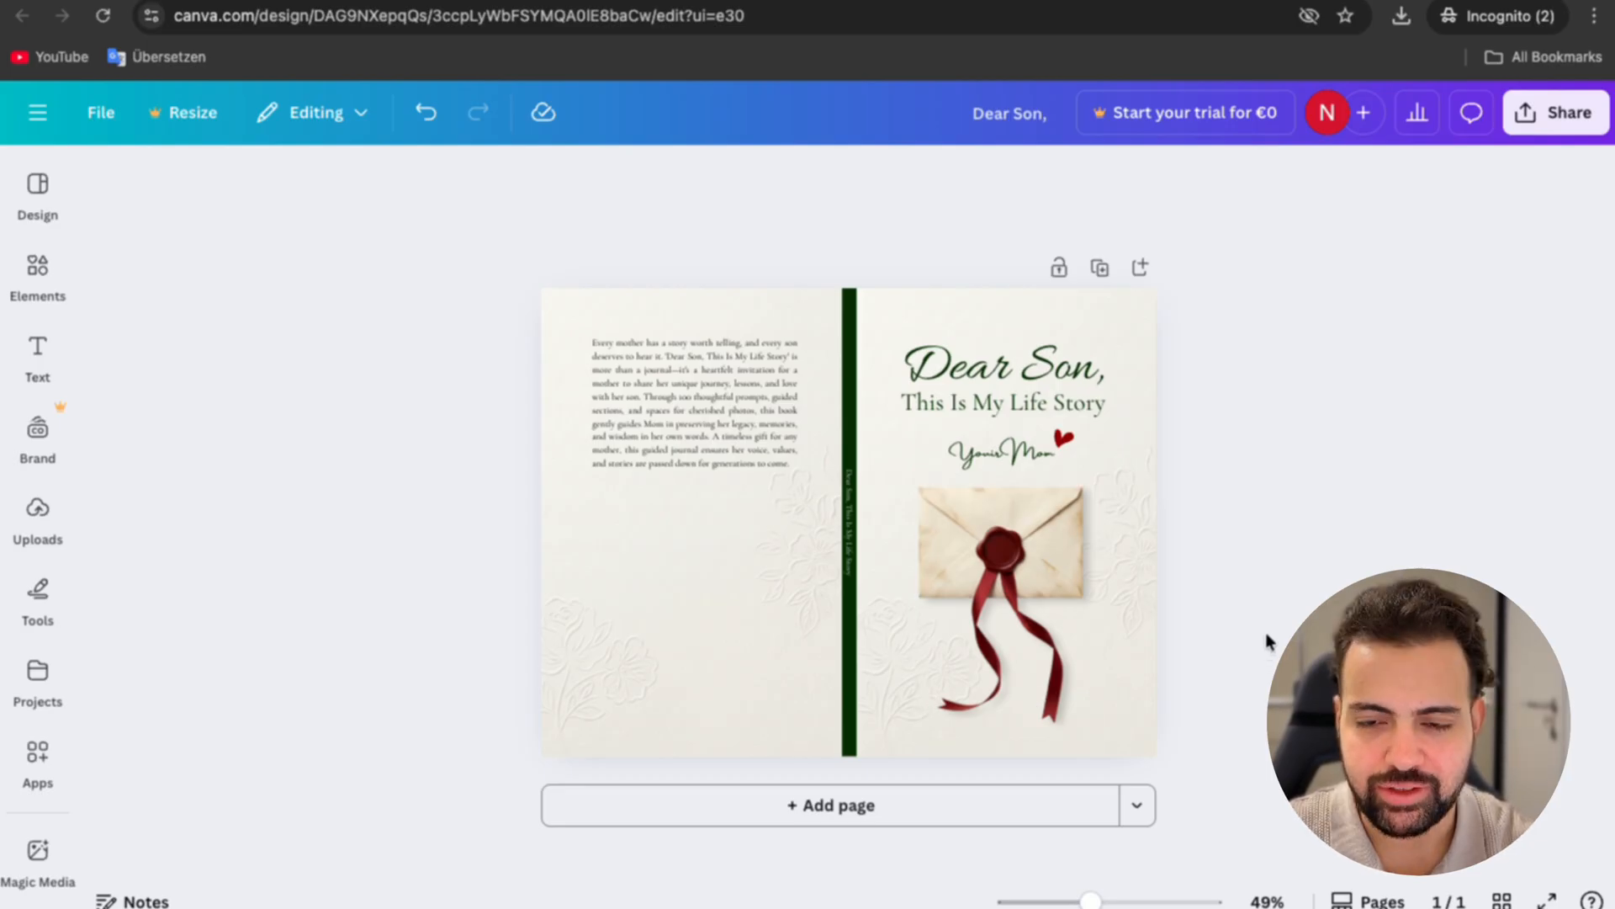
Step: Download the finished cover as PDF Print with the RGB (best for digital use) color profile
{"action": "left_click", "coordinate": [1570, 112]}
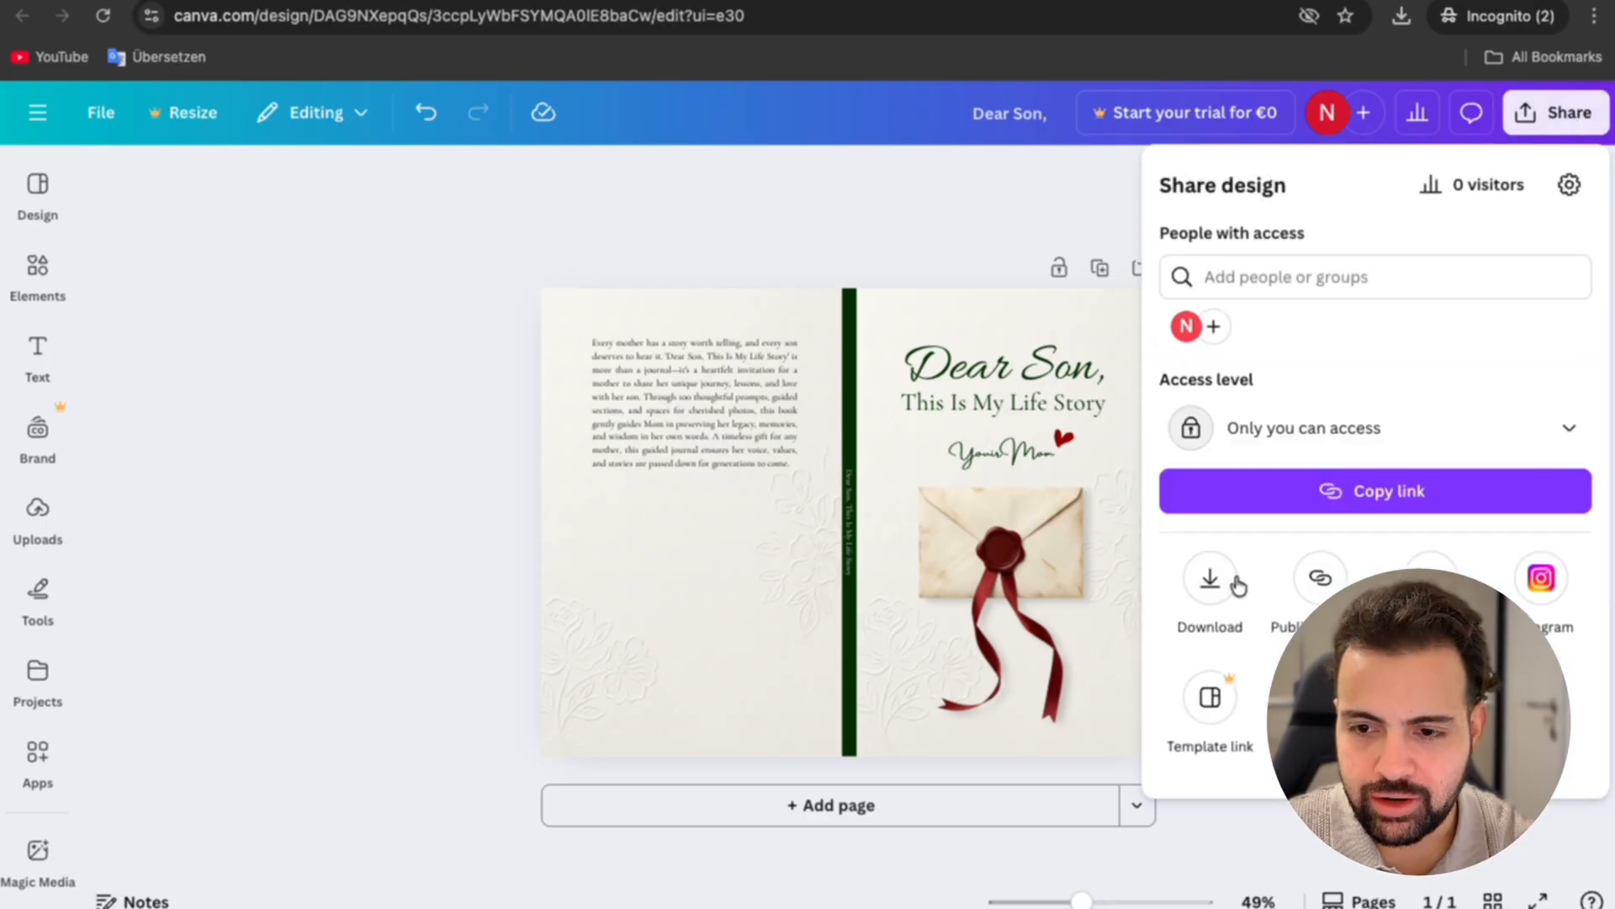
{"action": "left_click", "coordinate": [1230, 582]}
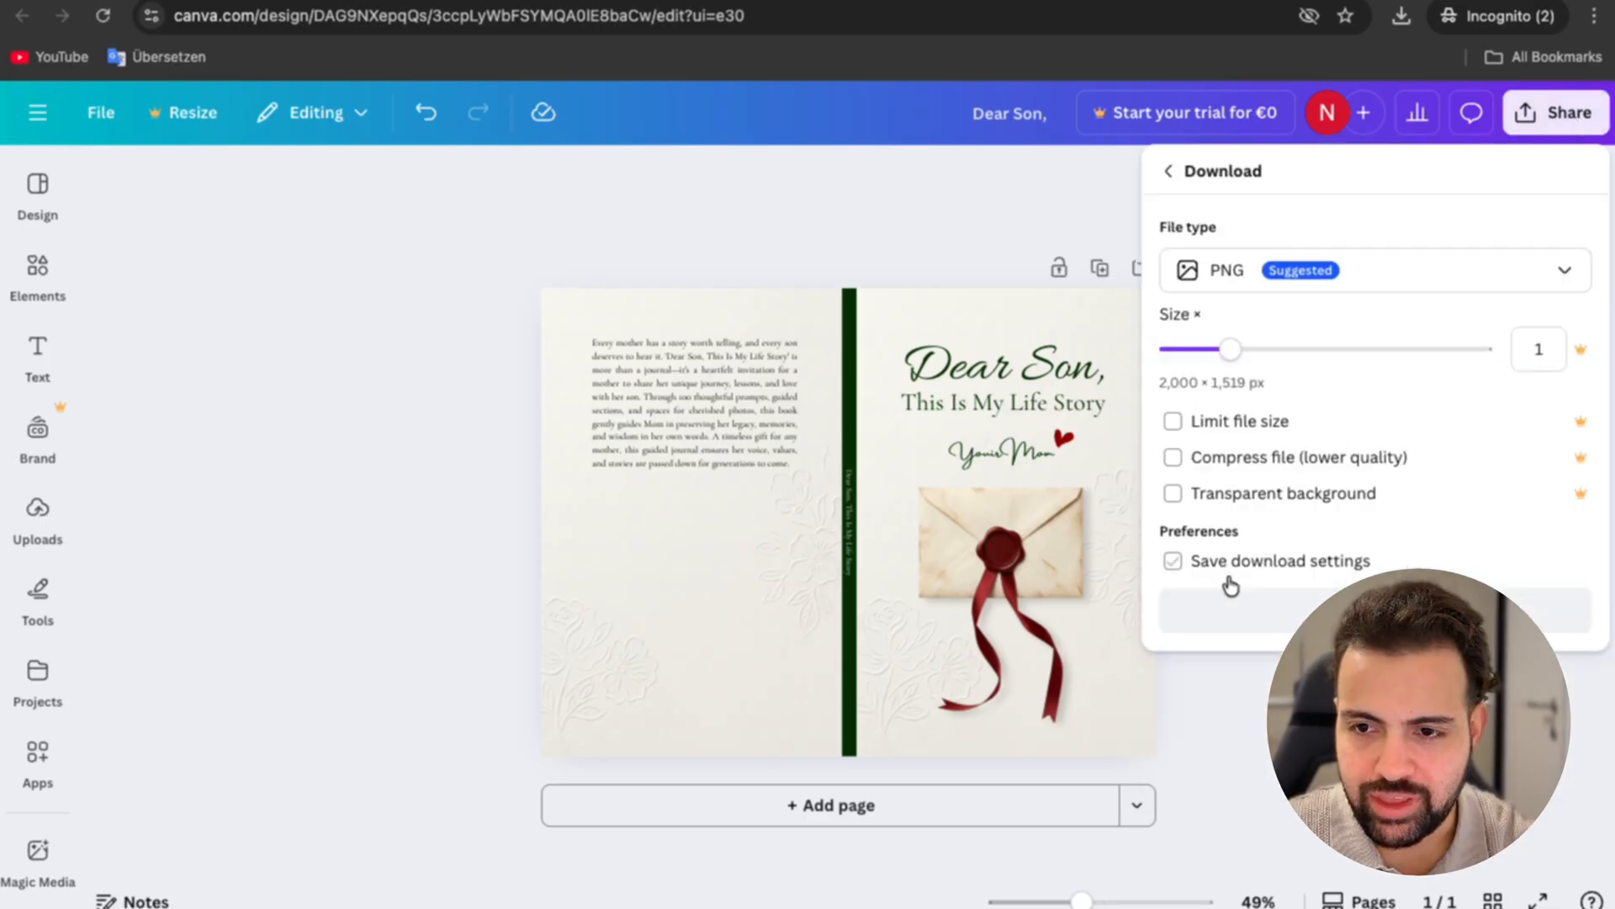
{"action": "left_click", "coordinate": [1373, 282]}
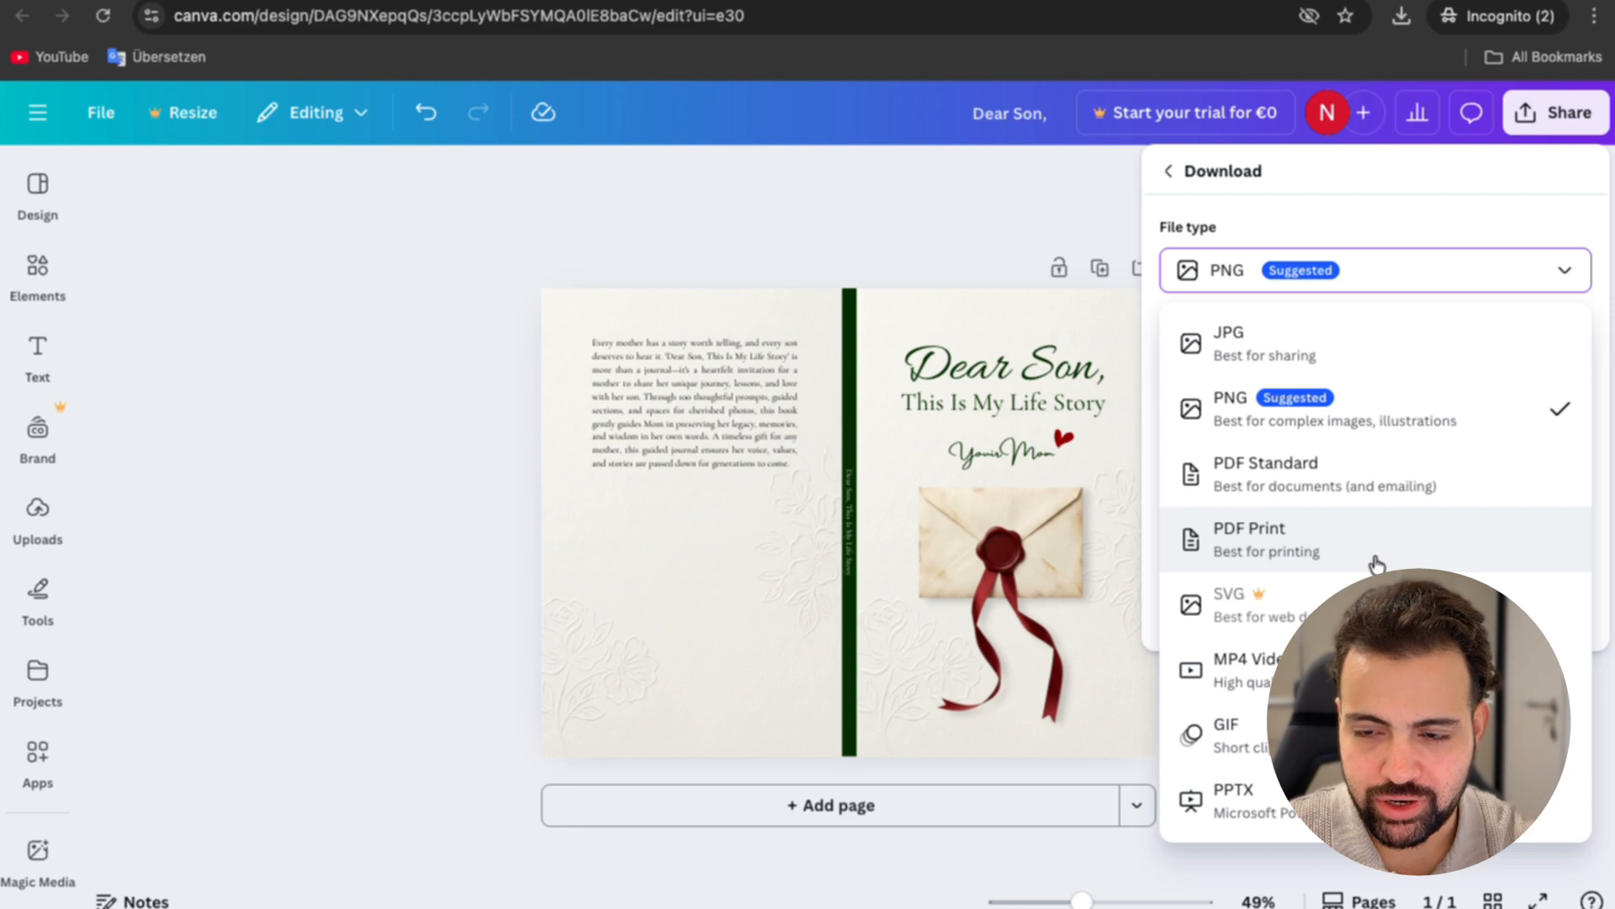
{"action": "left_click", "coordinate": [1285, 542]}
{"action": "left_click", "coordinate": [1259, 476]}
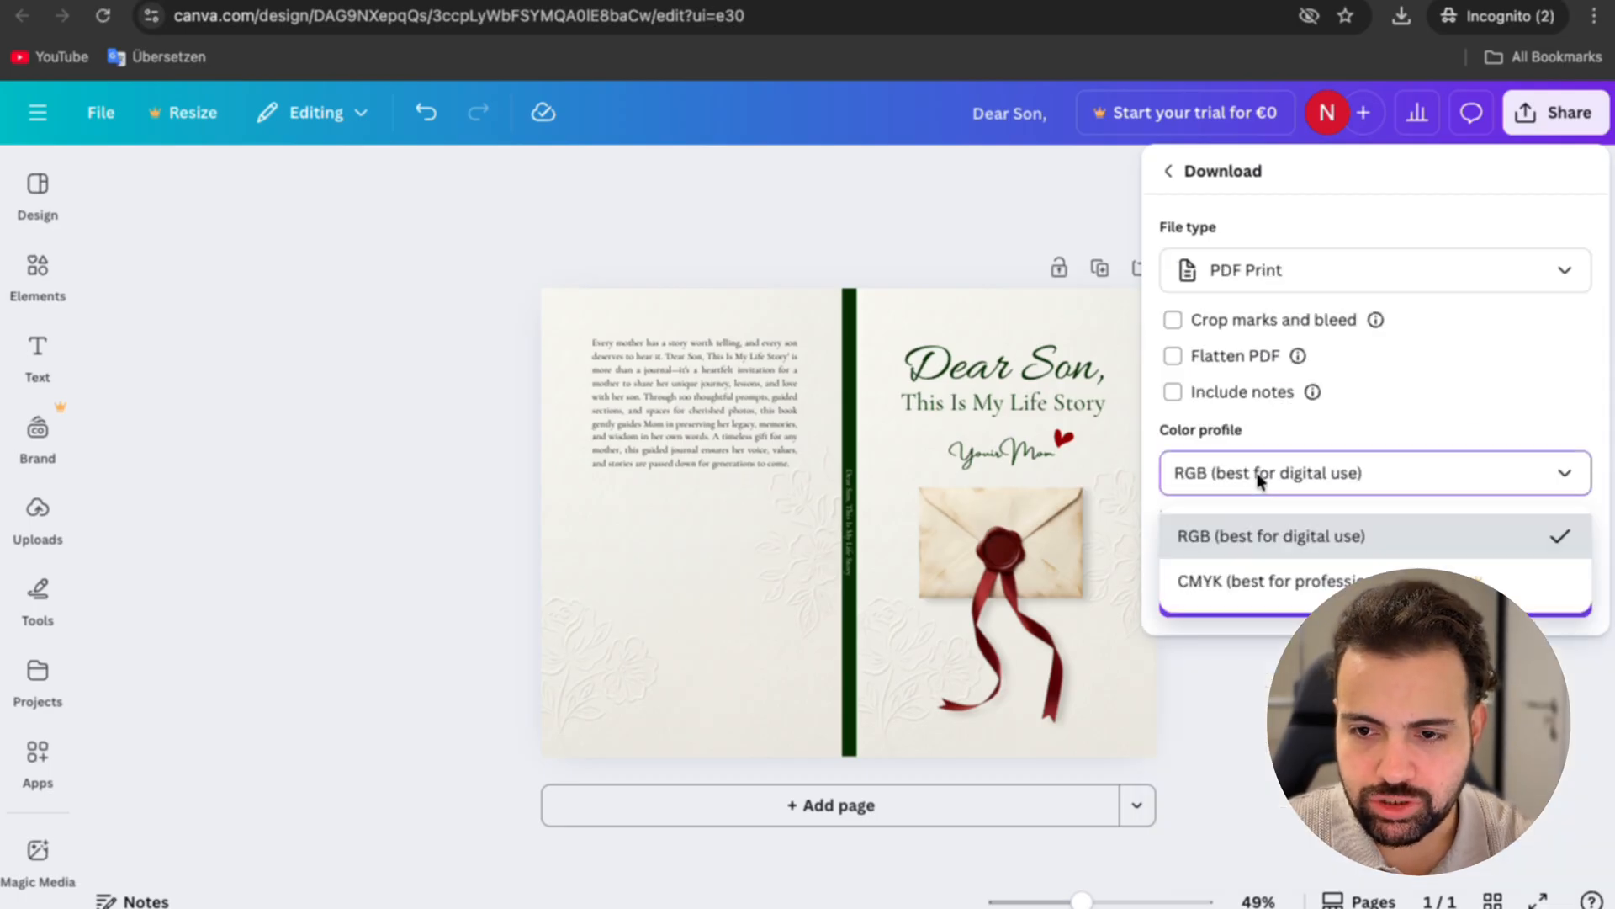
{"action": "left_click", "coordinate": [1327, 543]}
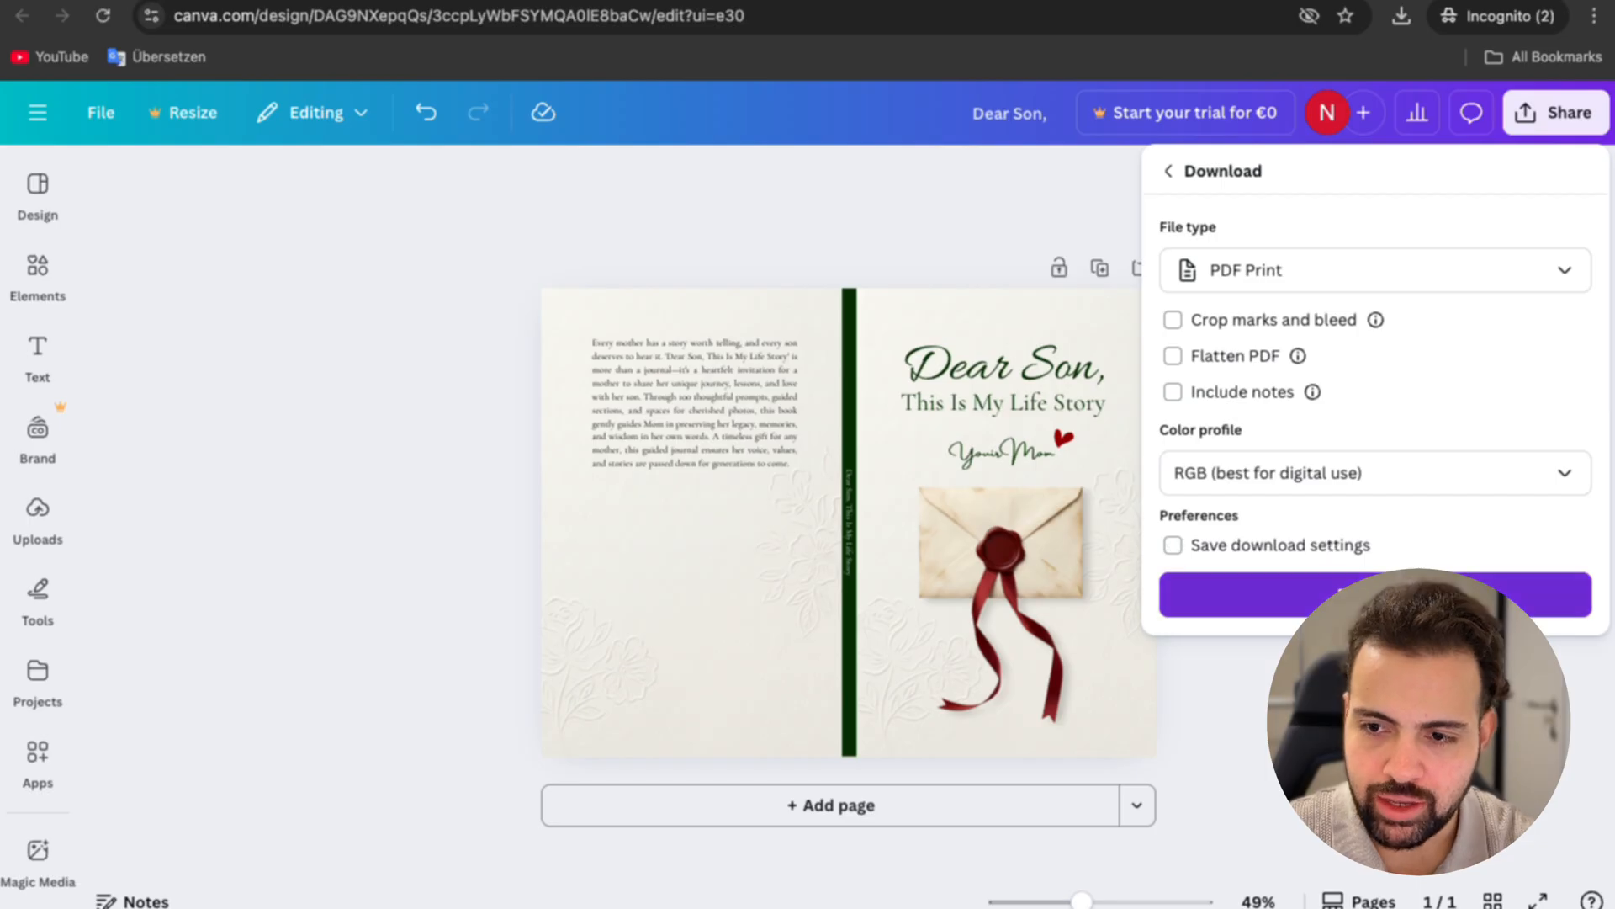
{"action": "left_click", "coordinate": [1337, 595]}
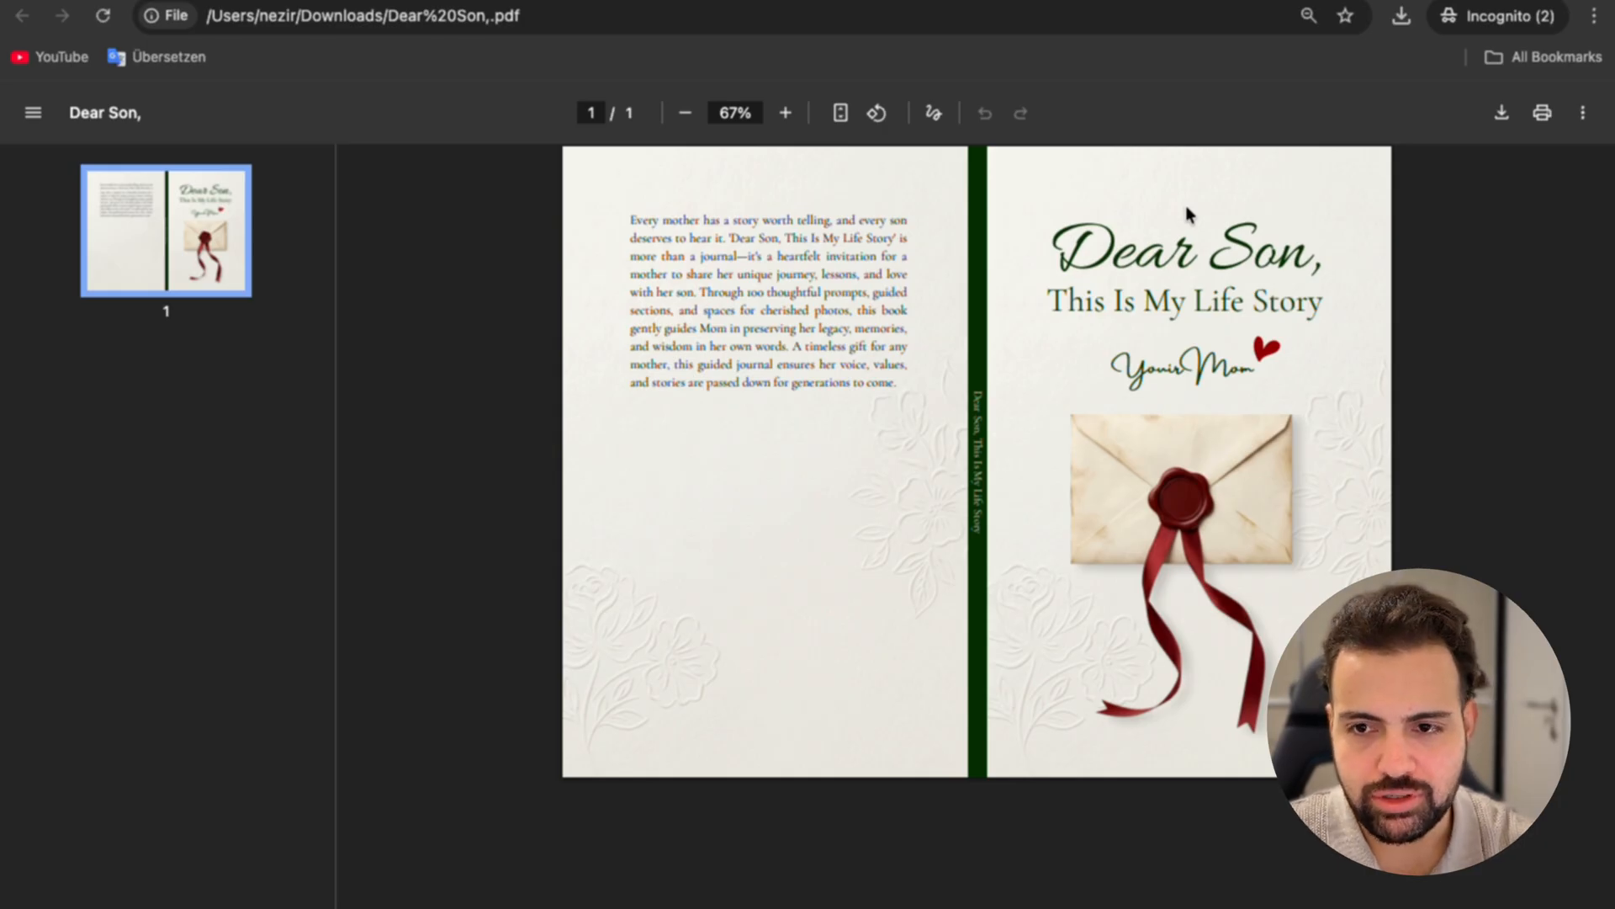
Step: Examine the full cover layout in the exported PDF at several zoom levels
{"action": "left_click", "coordinate": [695, 122]}
{"action": "left_click", "coordinate": [695, 122]}
{"action": "left_click", "coordinate": [695, 122]}
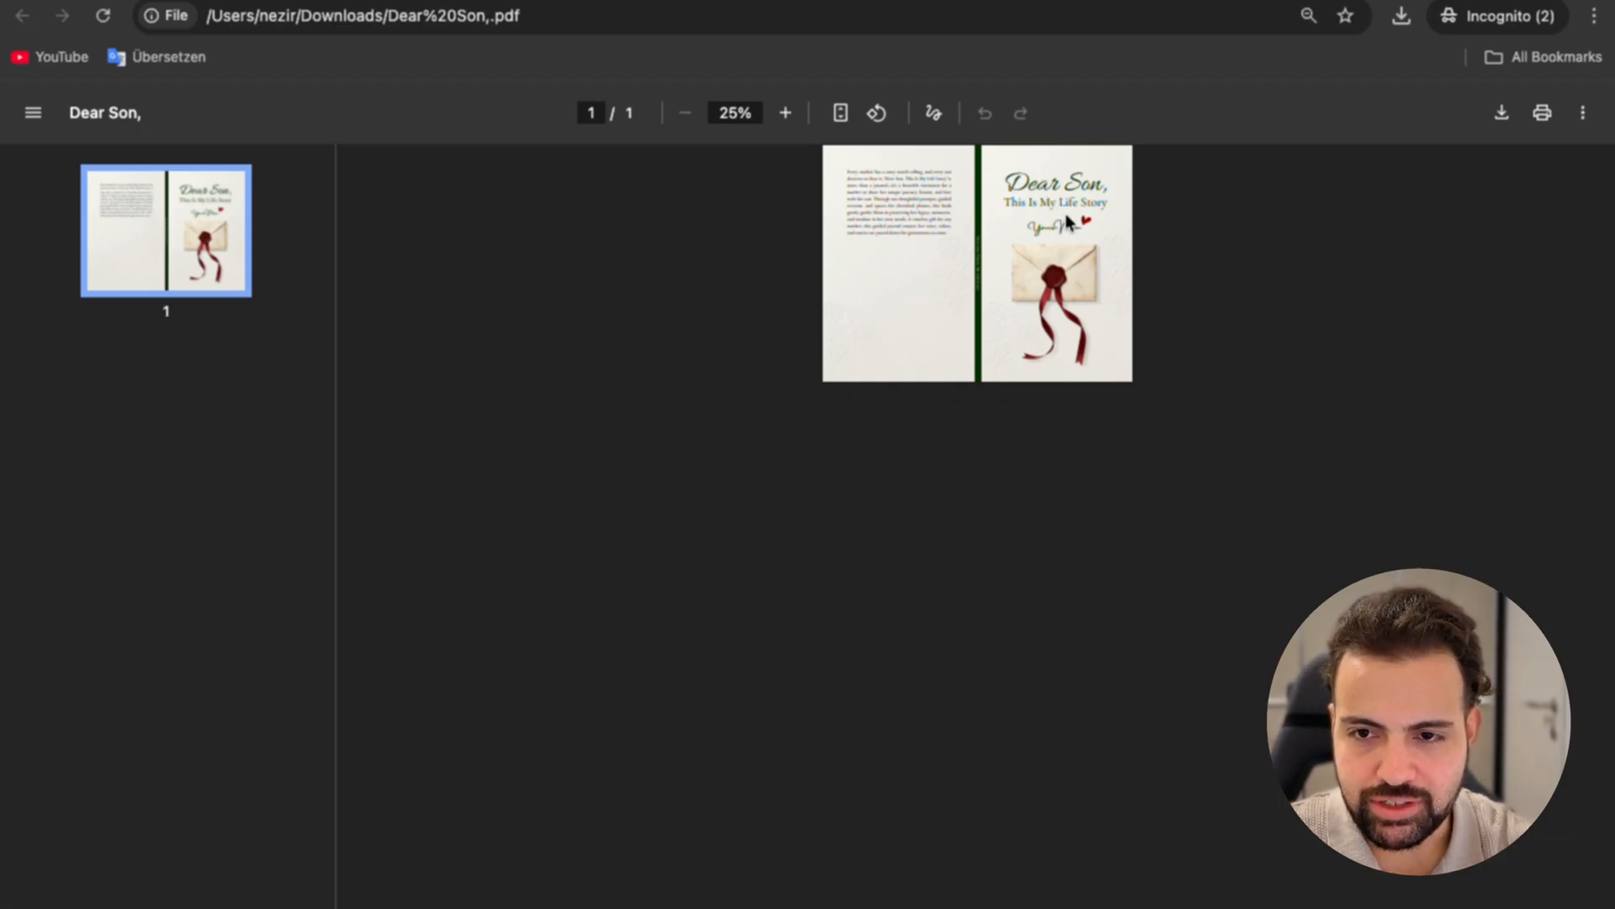
{"action": "left_click", "coordinate": [785, 114]}
{"action": "left_click", "coordinate": [784, 114]}
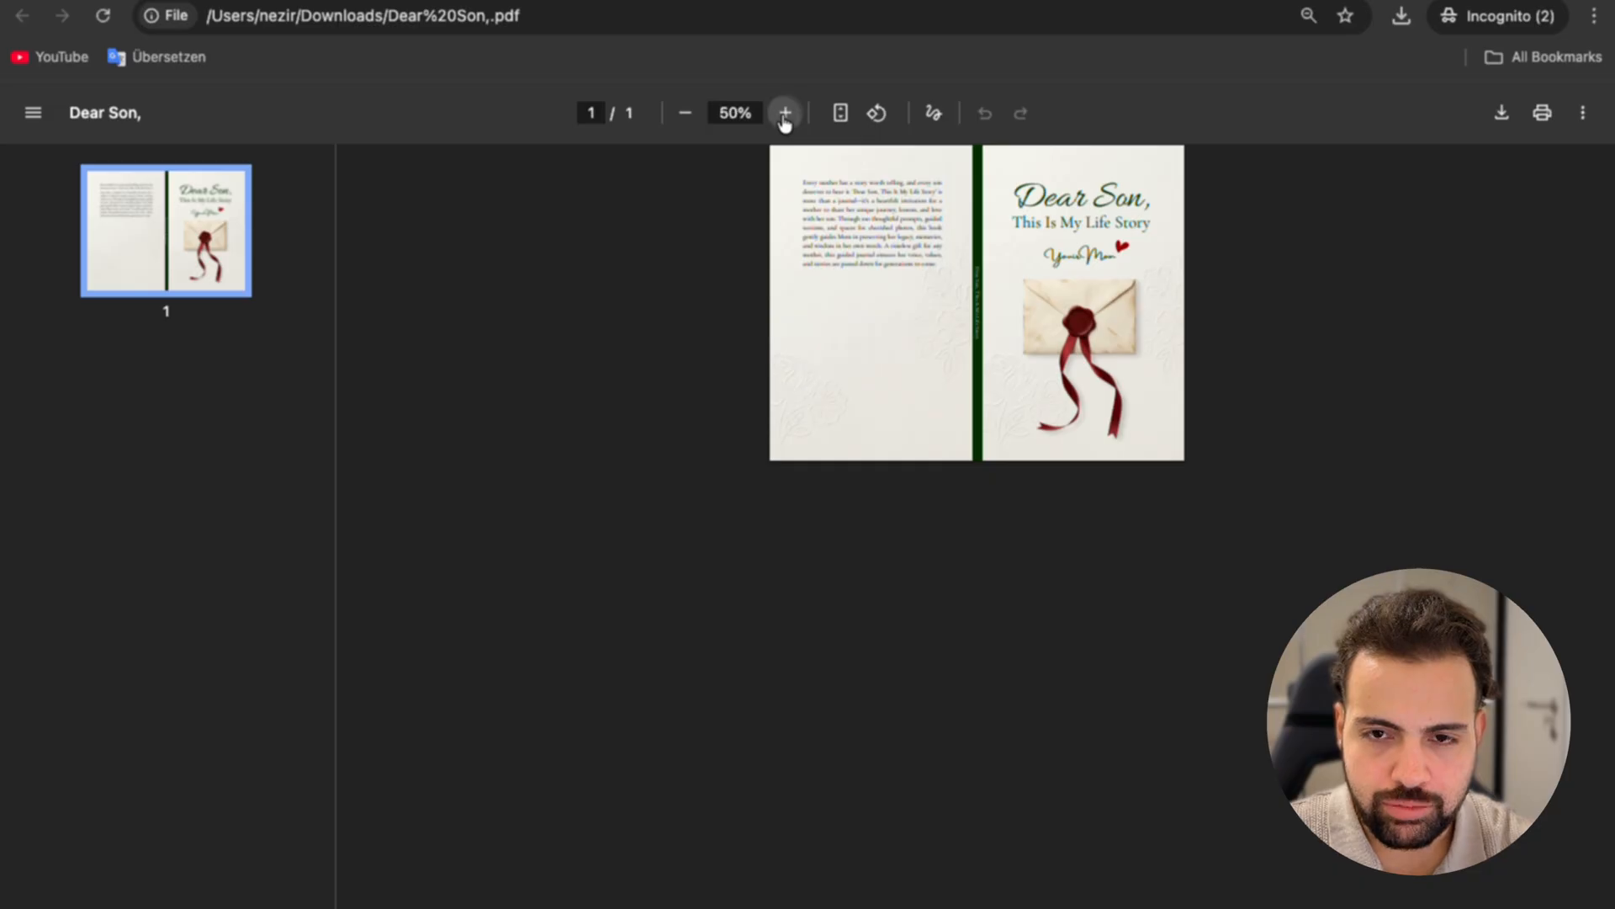
{"action": "left_click", "coordinate": [785, 114]}
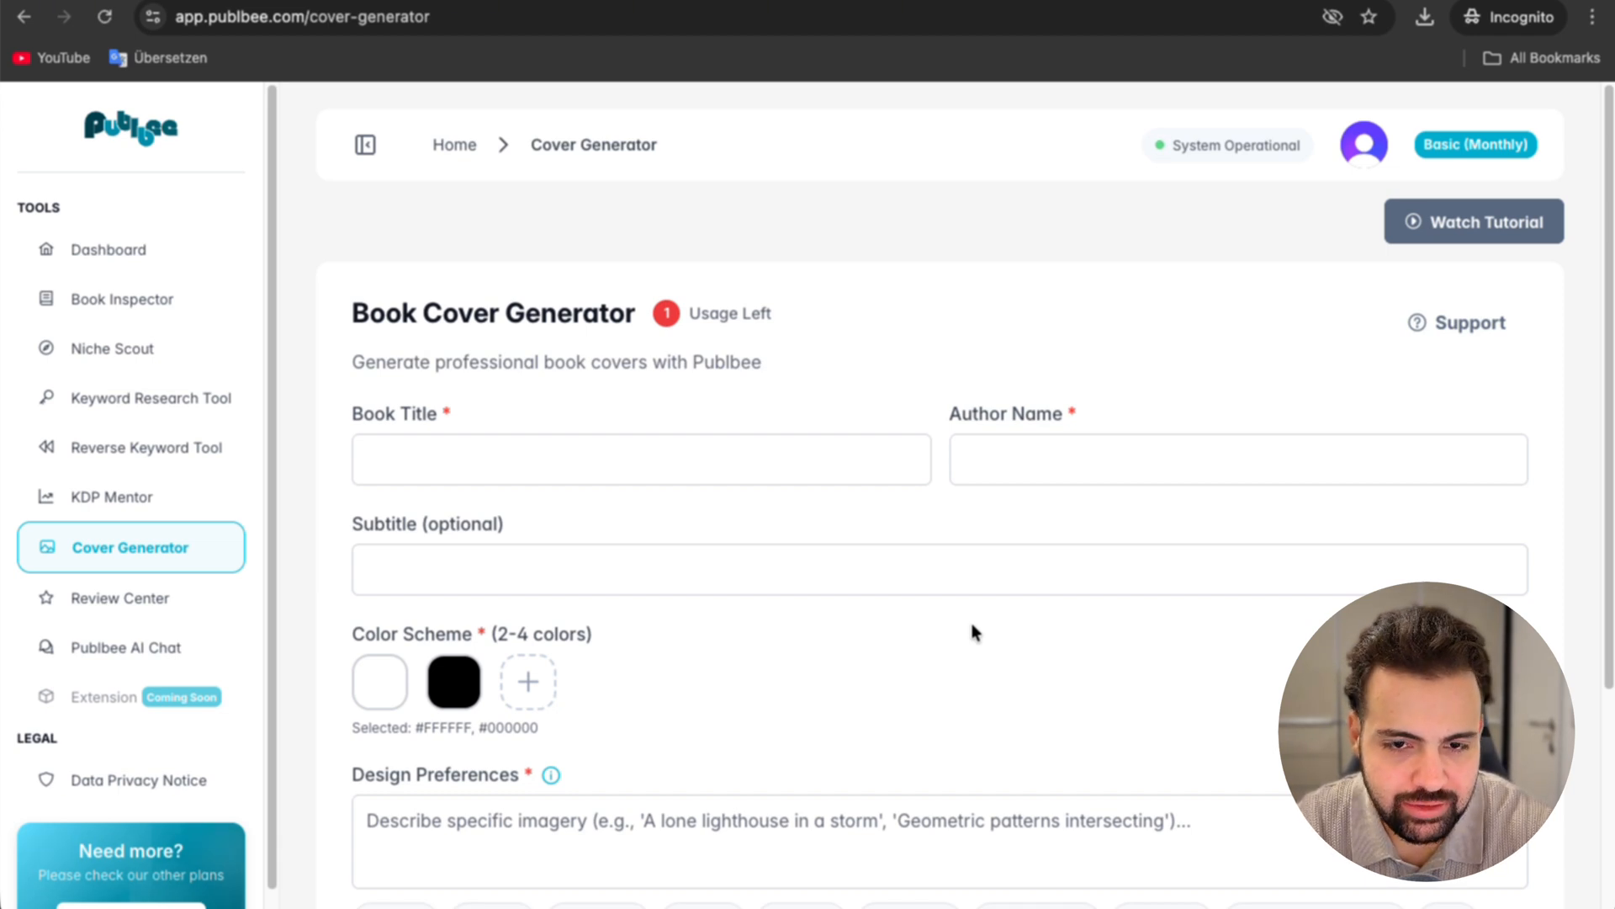
Step: Switch to Publbee's Book Cover Generator and look over its title, author, subtitle, color scheme and design preference fields
{"action": "scroll", "coordinate": [973, 631], "scroll_direction": "down", "scroll_amount": 1}
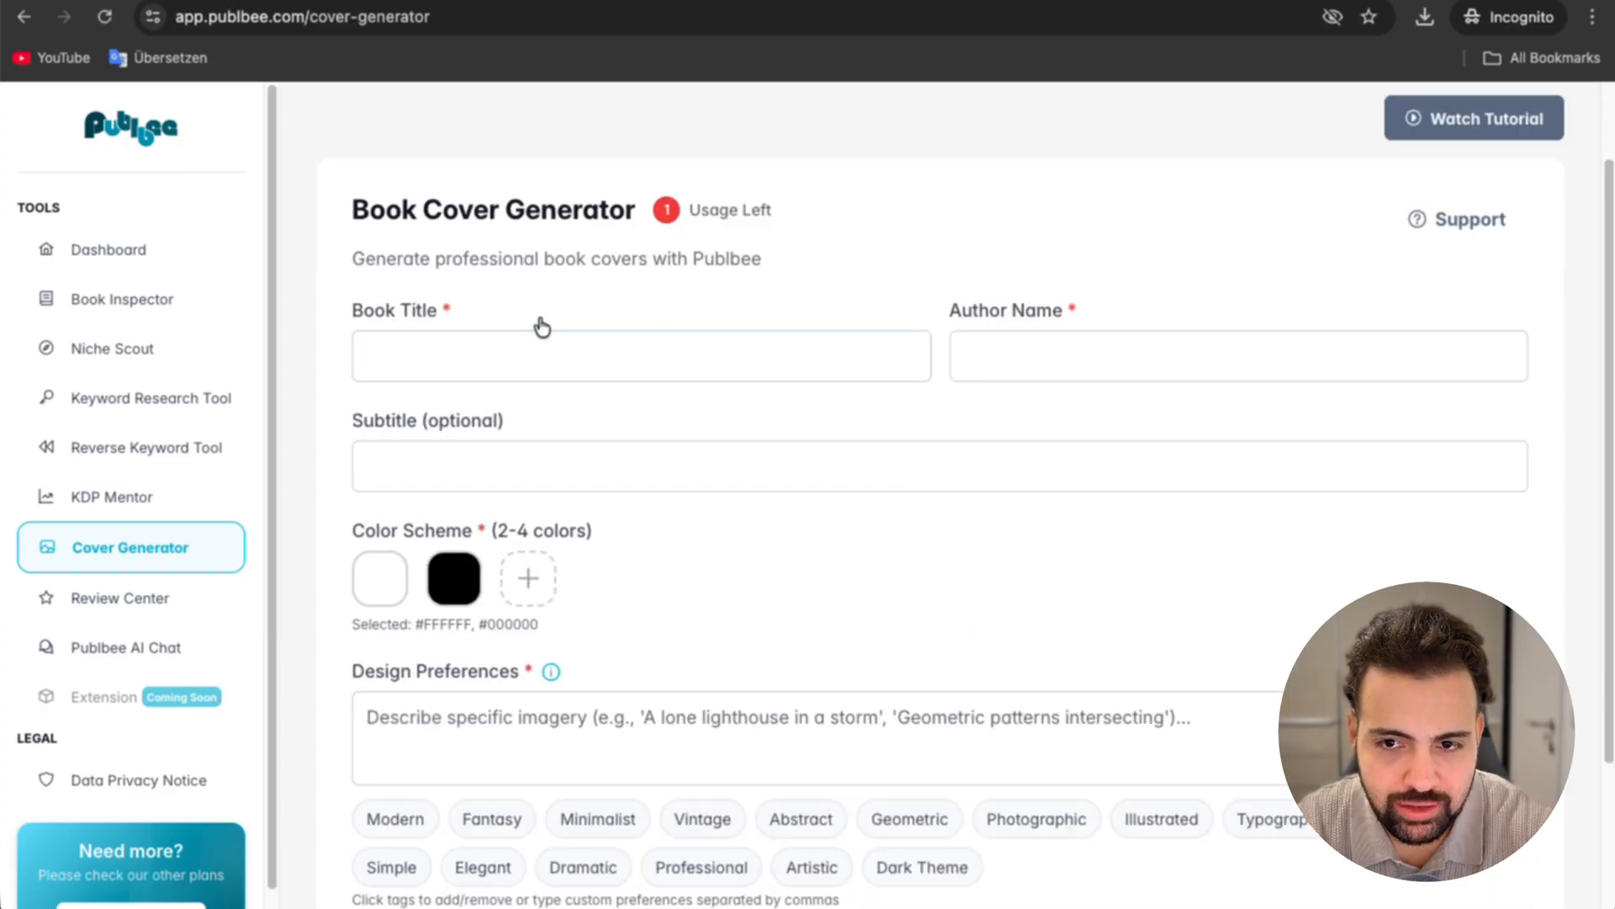
{"action": "left_click", "coordinate": [1056, 352]}
{"action": "left_click", "coordinate": [564, 477]}
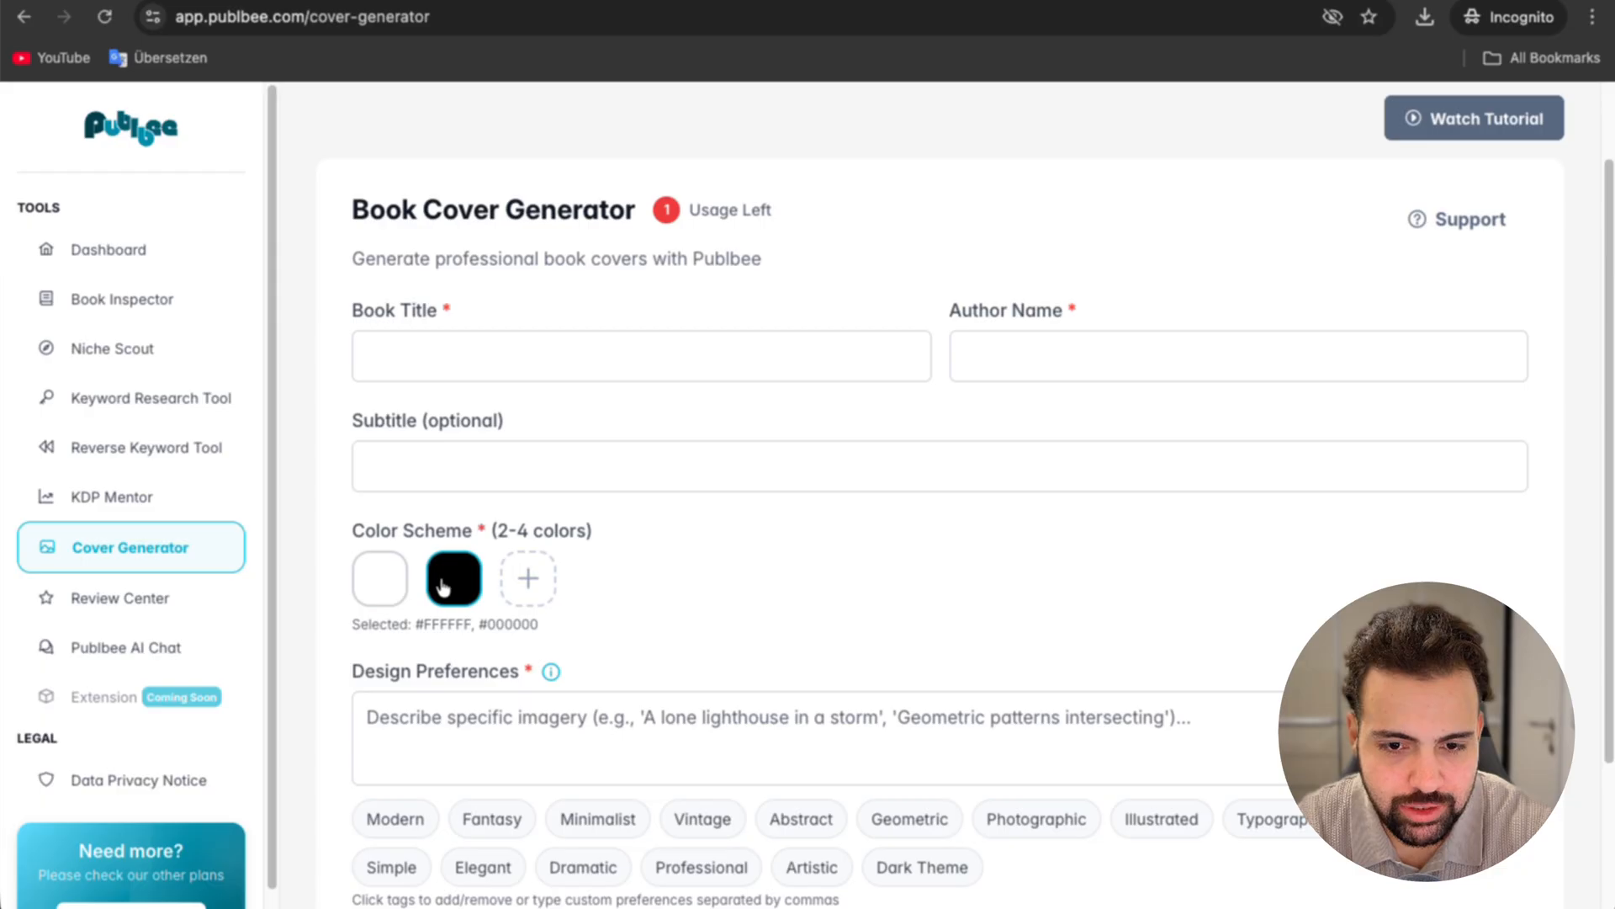
{"action": "scroll", "coordinate": [444, 587], "scroll_direction": "down", "scroll_amount": 2}
{"action": "left_click", "coordinate": [506, 552]}
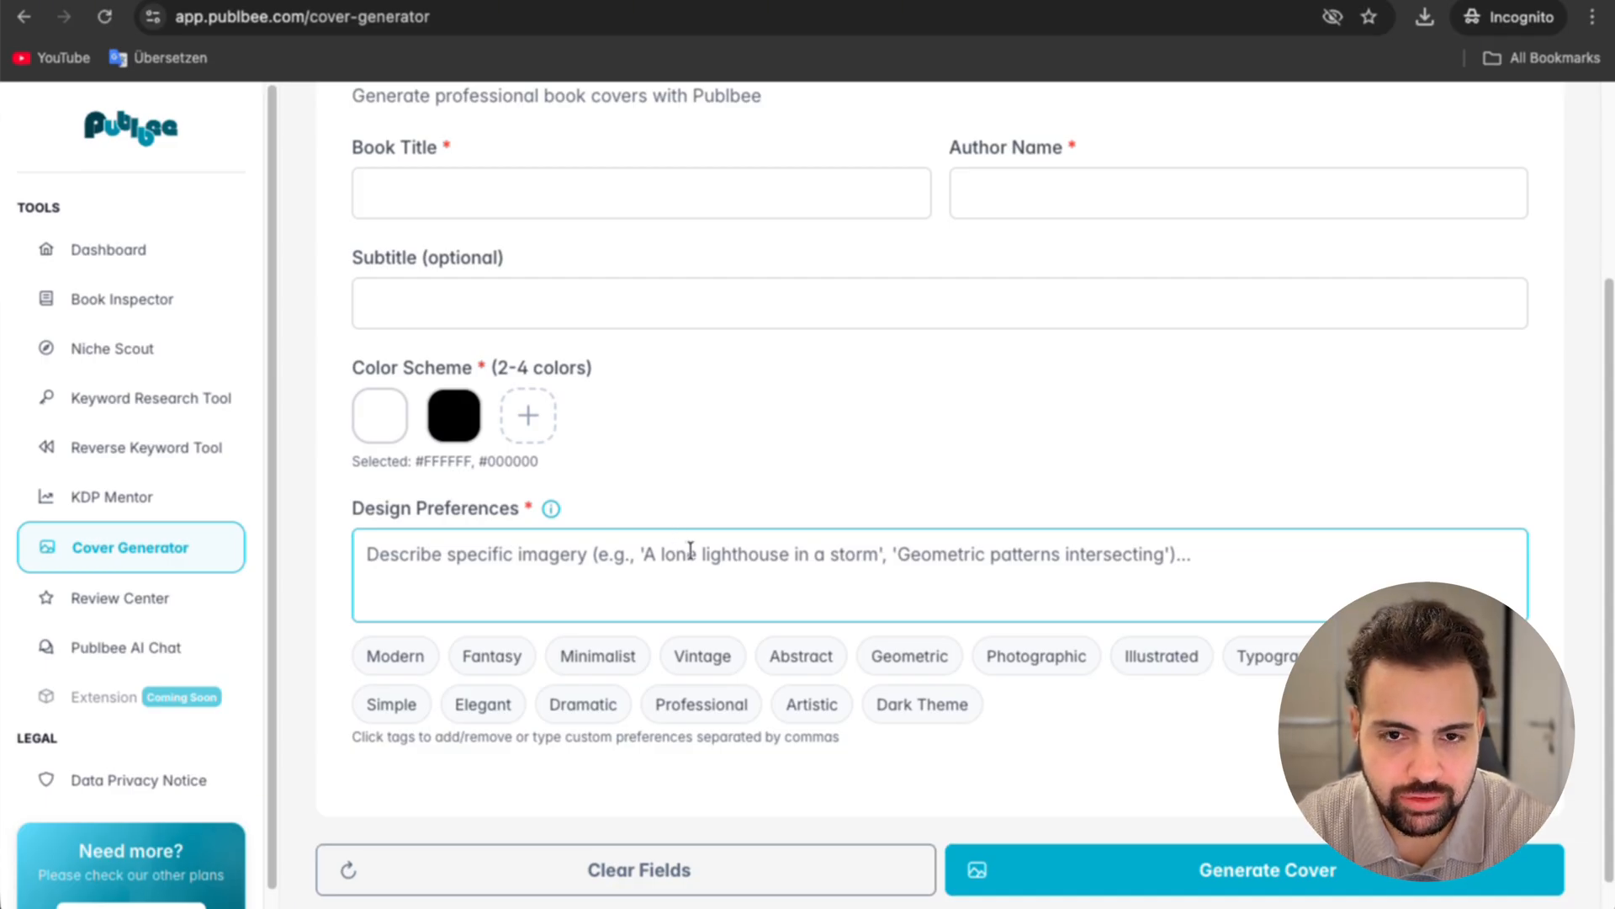
{"action": "scroll", "coordinate": [692, 553], "scroll_direction": "up", "scroll_amount": 2}
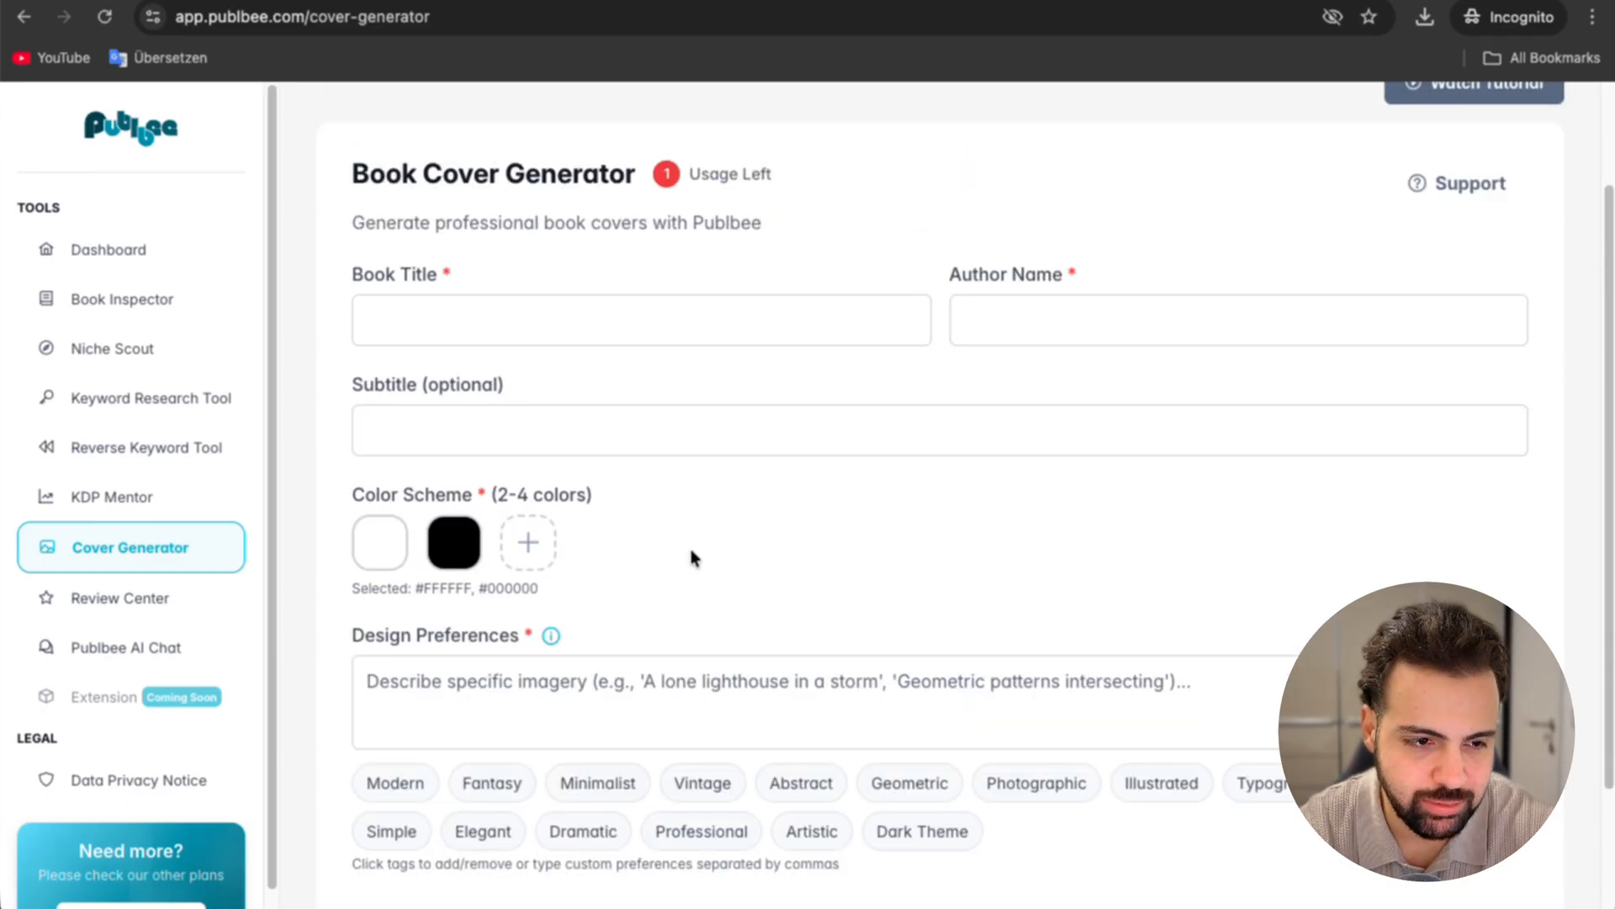
Step: Fill in the title "Dear Son, This Is My Life Story", the author "Your Mom" and the subtitle "A Guided Memory & Photo Journal"
{"action": "left_click", "coordinate": [508, 331]}
{"action": "type", "text": "Dear Son, This Is My Life Story"}
{"action": "key", "text": "super+Tab"}
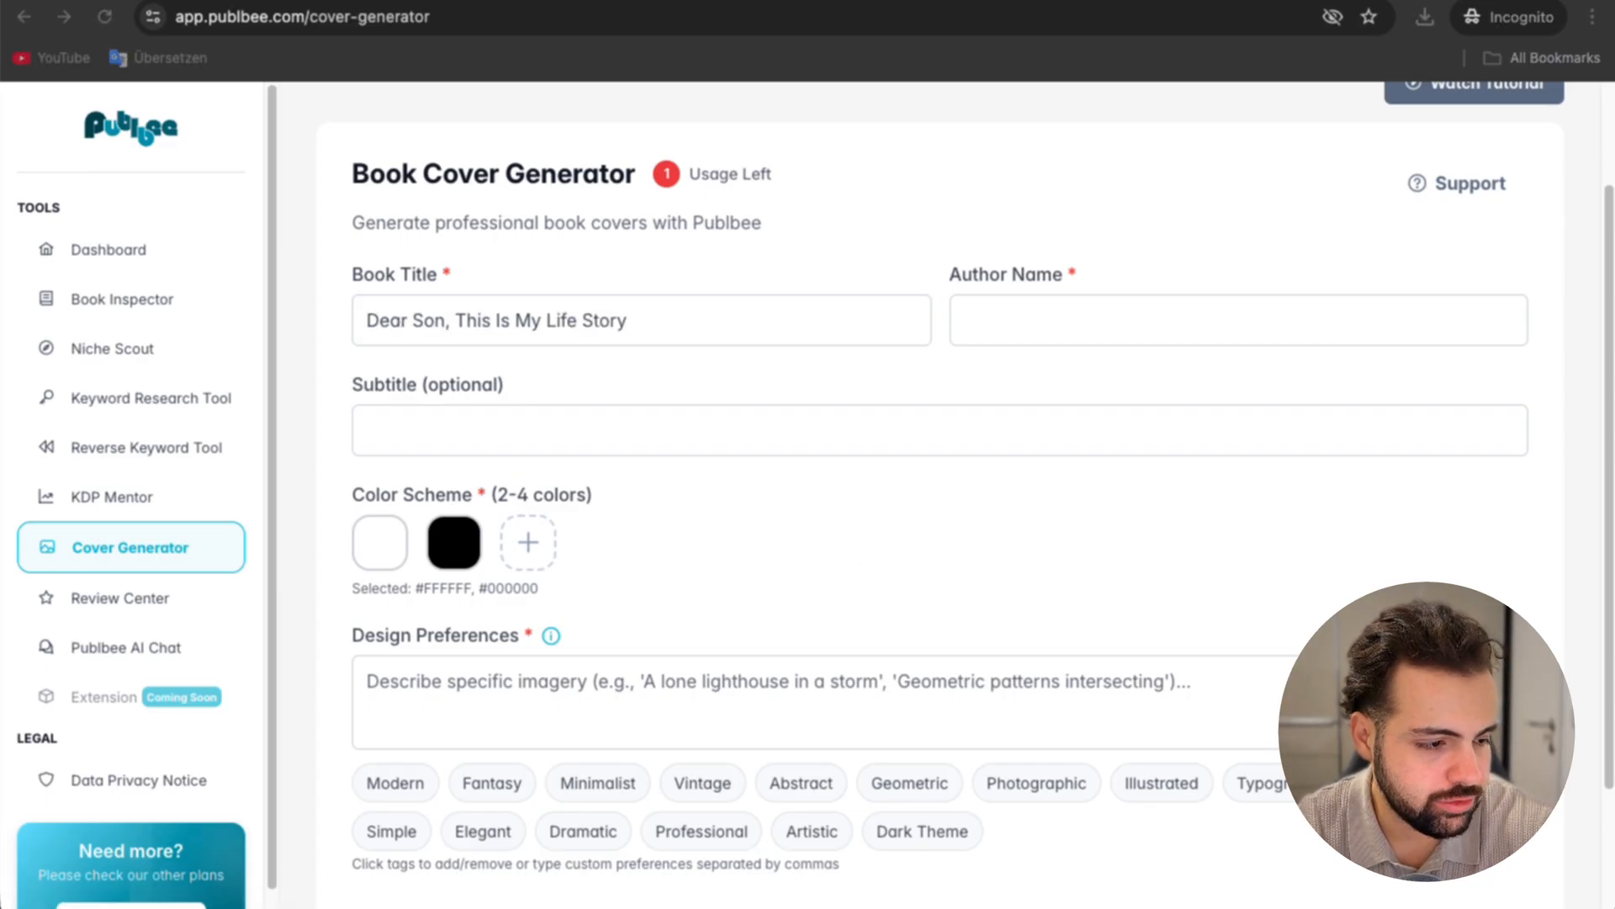
{"action": "key", "text": "super+Tab"}
{"action": "left_click", "coordinate": [1083, 309]}
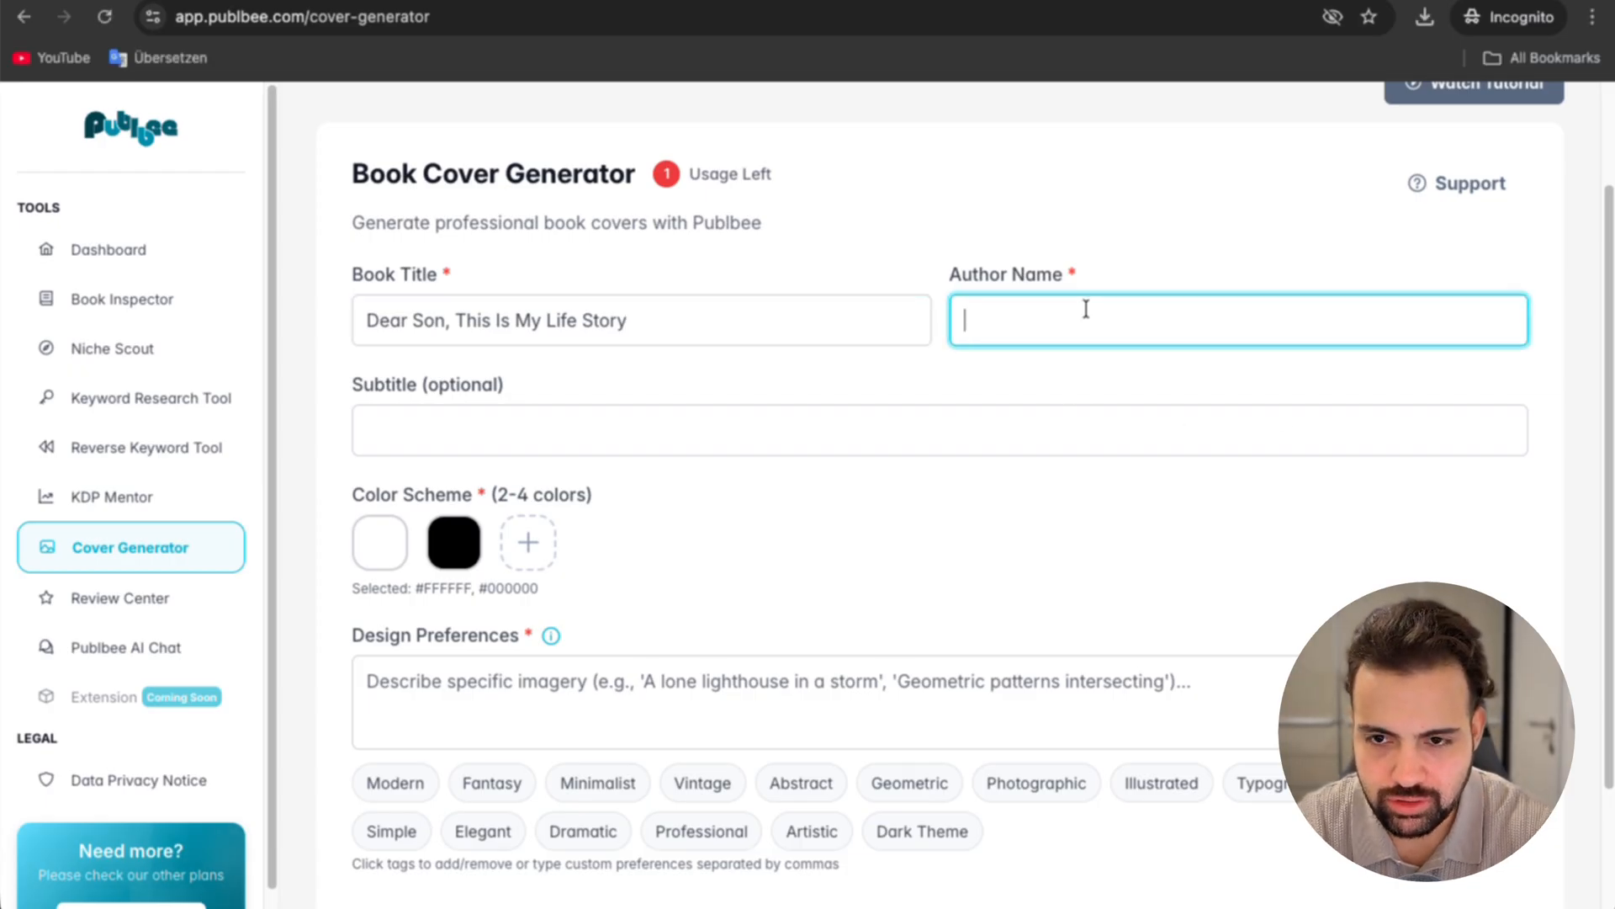
{"action": "type", "text": "Your Mom"}
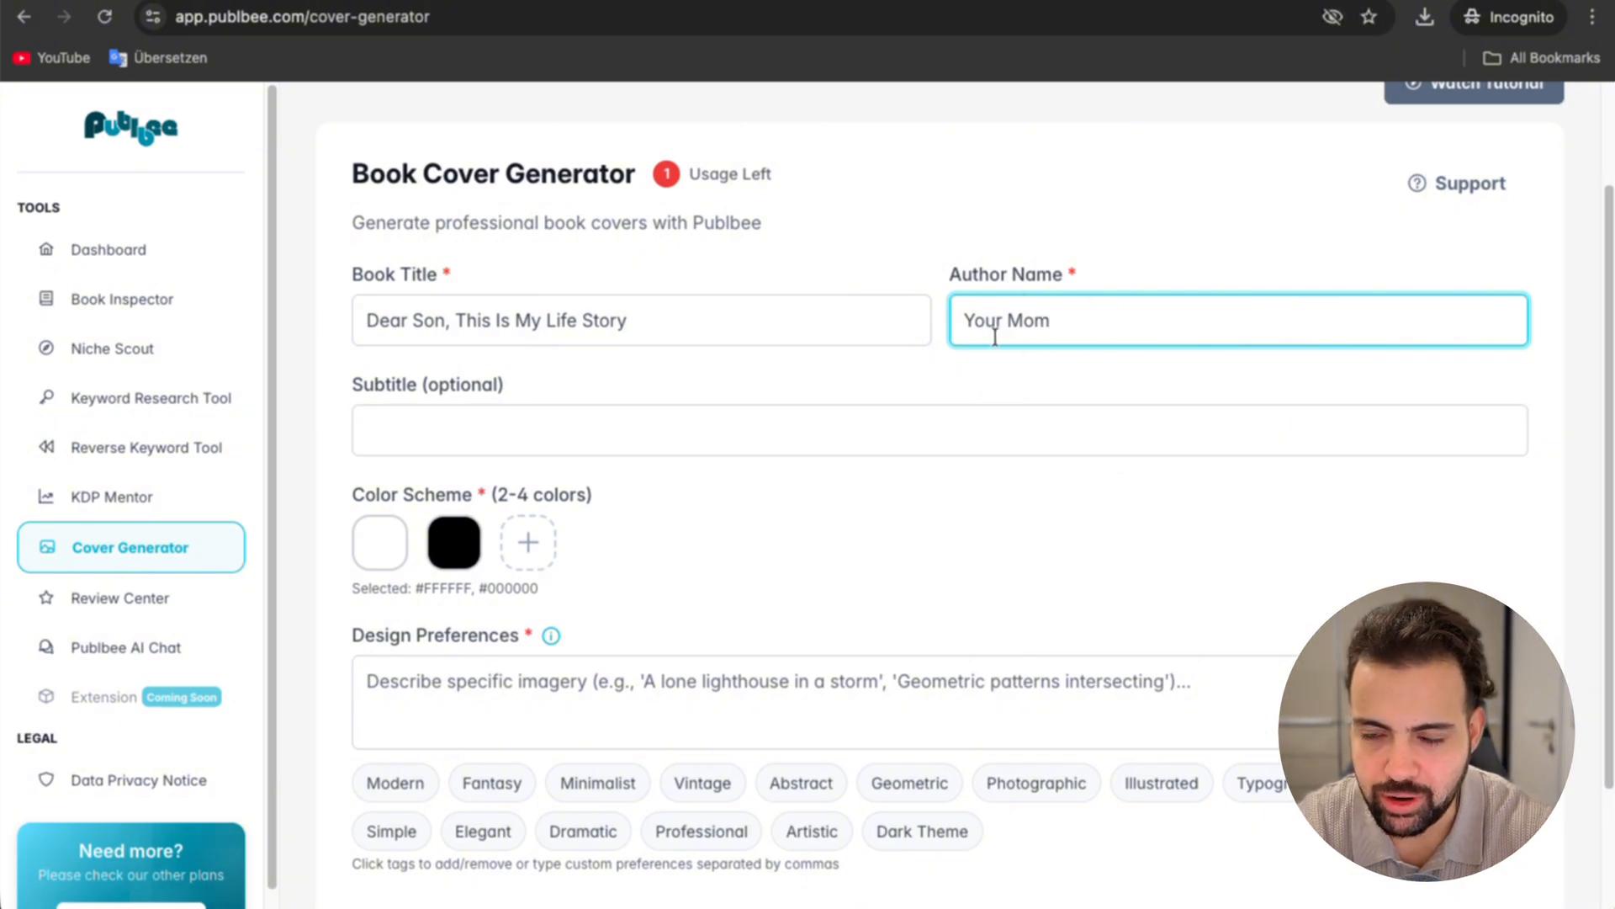
{"action": "left_click", "coordinate": [481, 432]}
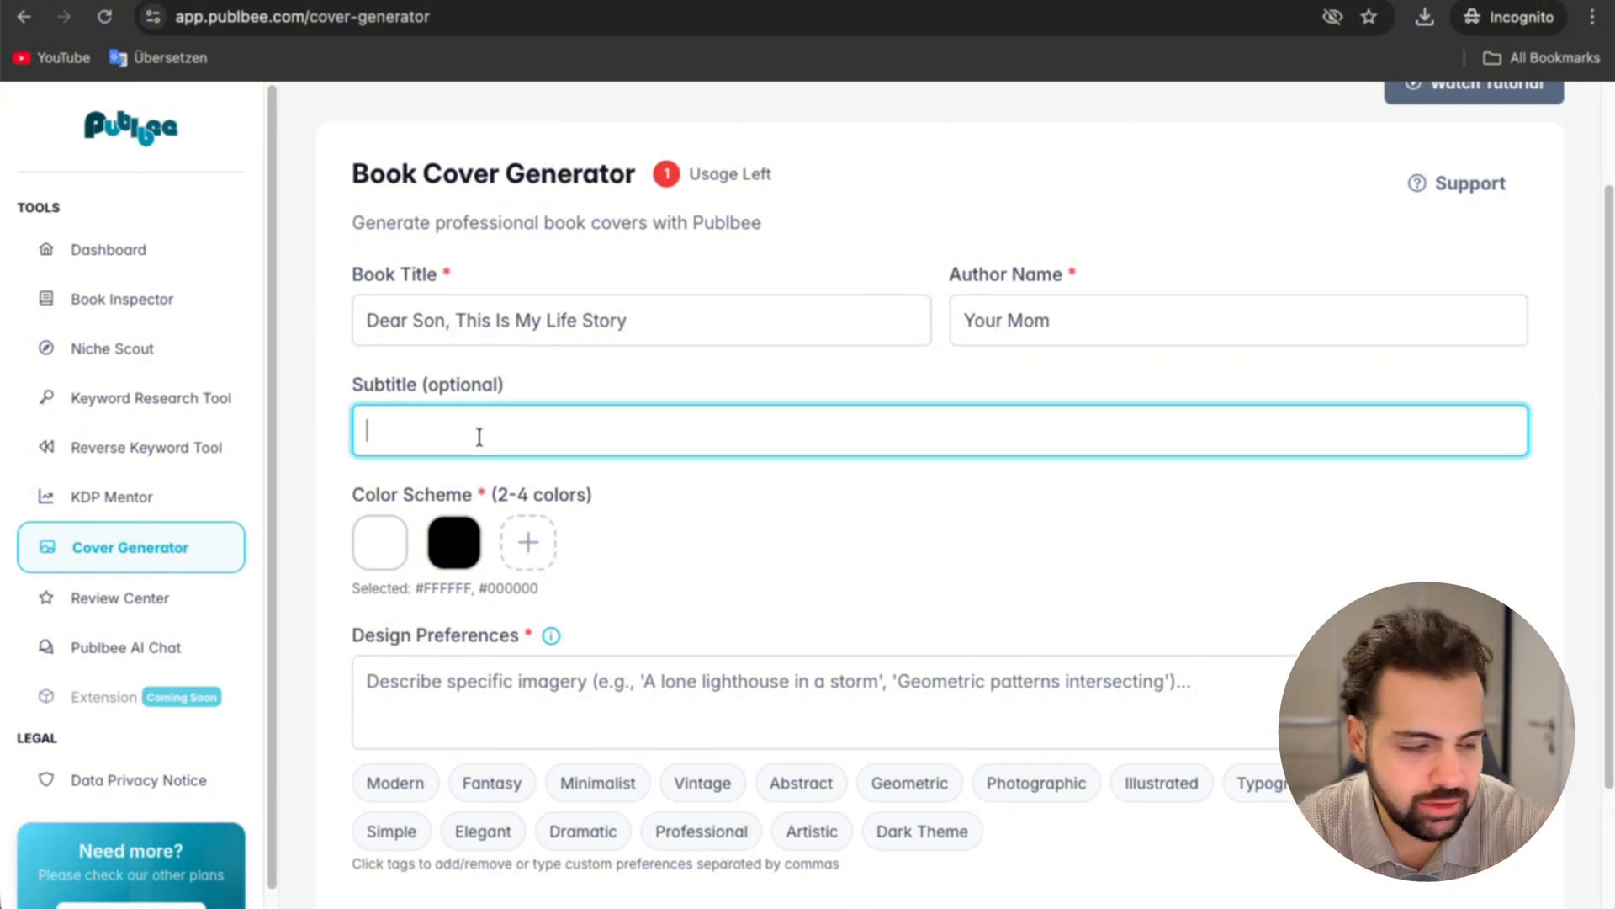
{"action": "type", "text": "A Guided Memory & Photo Journal"}
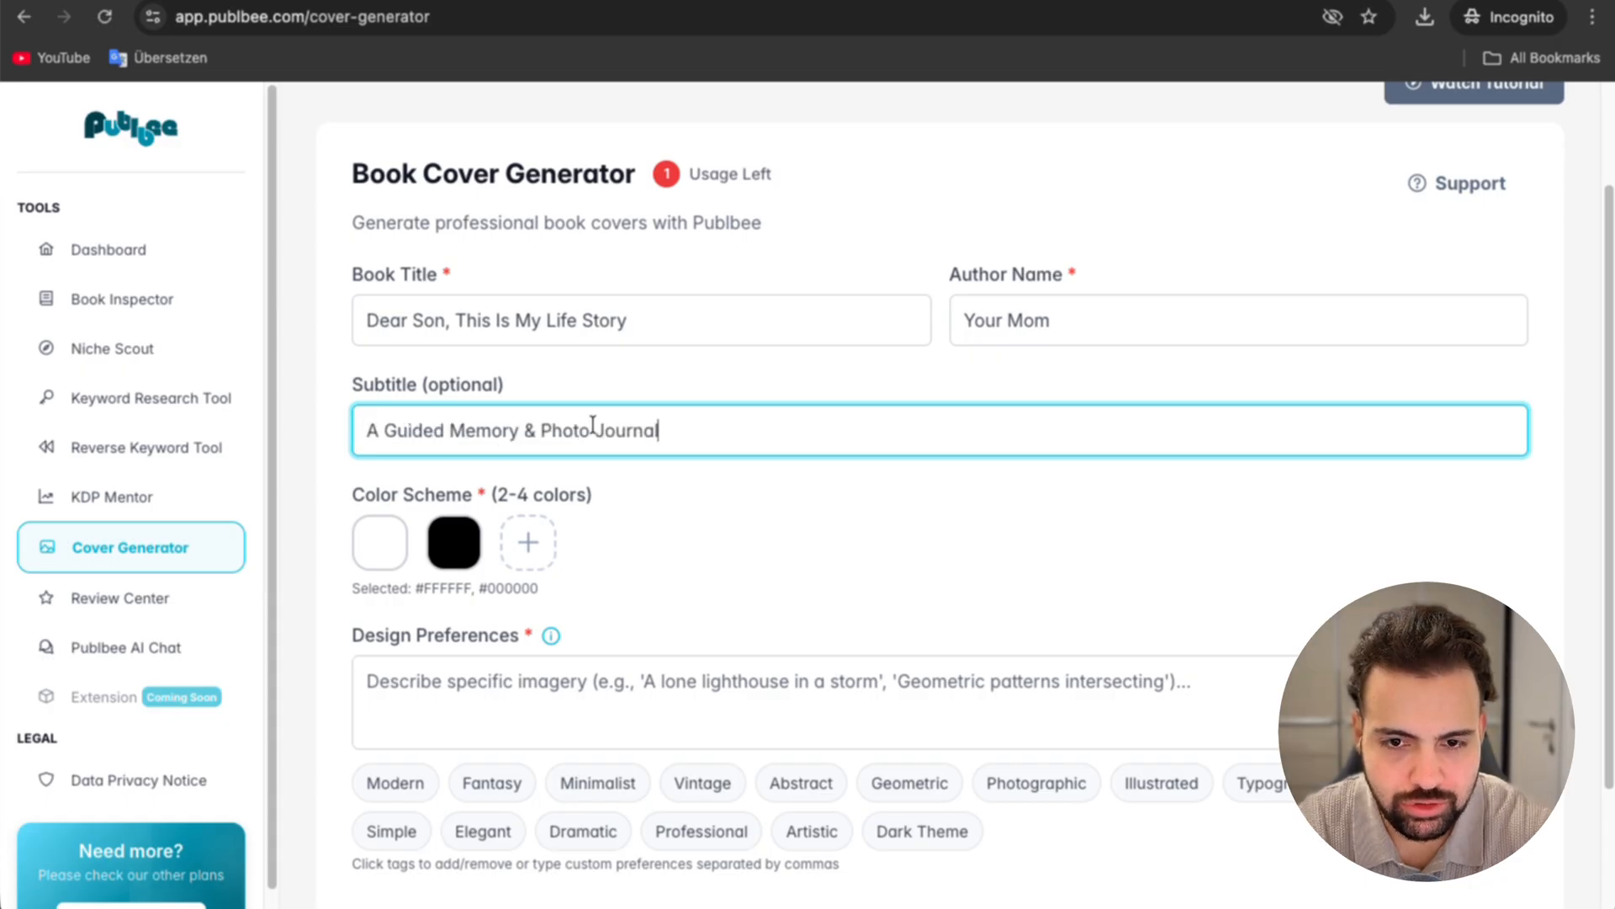
Step: Look up the spine's dark green in the Canva cover and set the generator's second scheme color to #063400
{"action": "left_click", "coordinate": [392, 562]}
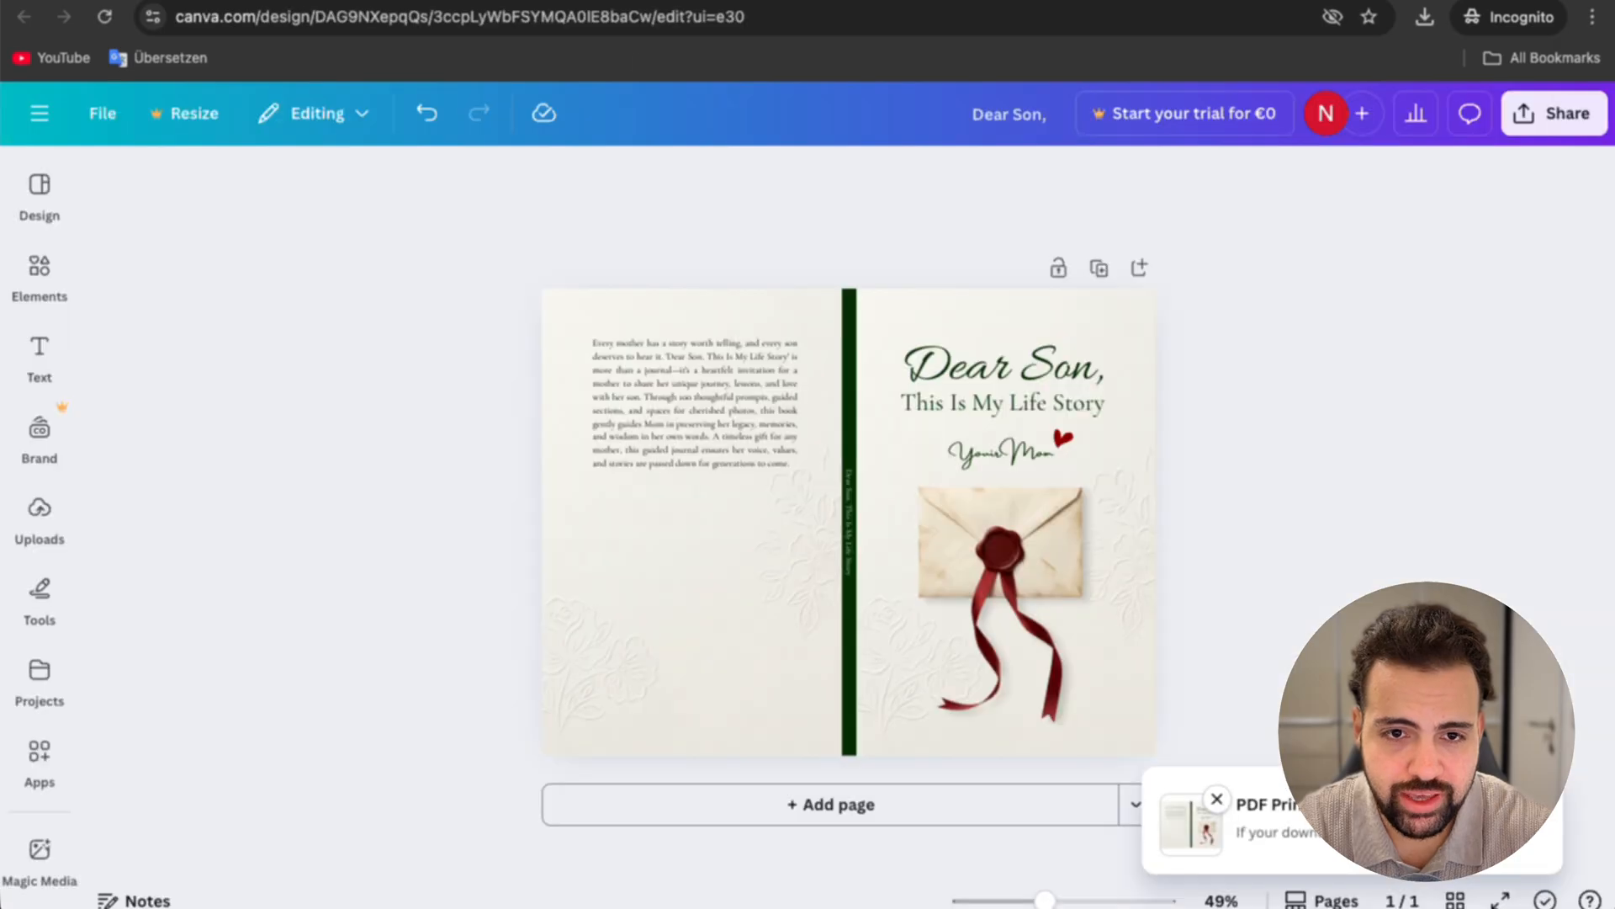
{"action": "left_click", "coordinate": [1064, 435]}
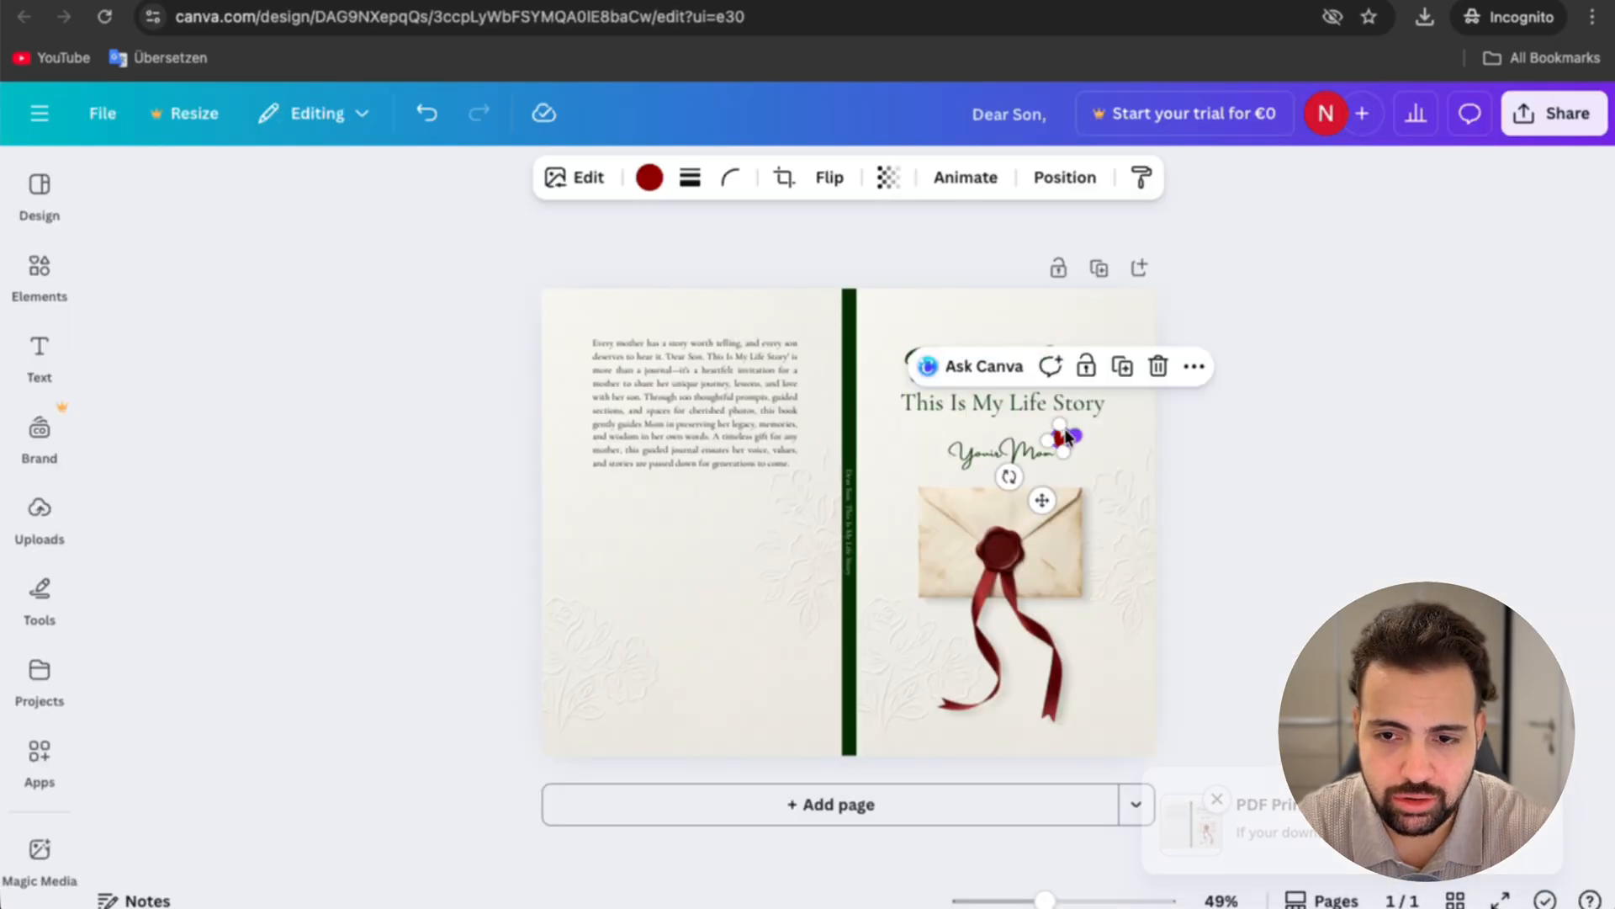
{"action": "left_click", "coordinate": [852, 429]}
{"action": "left_click", "coordinate": [366, 176]}
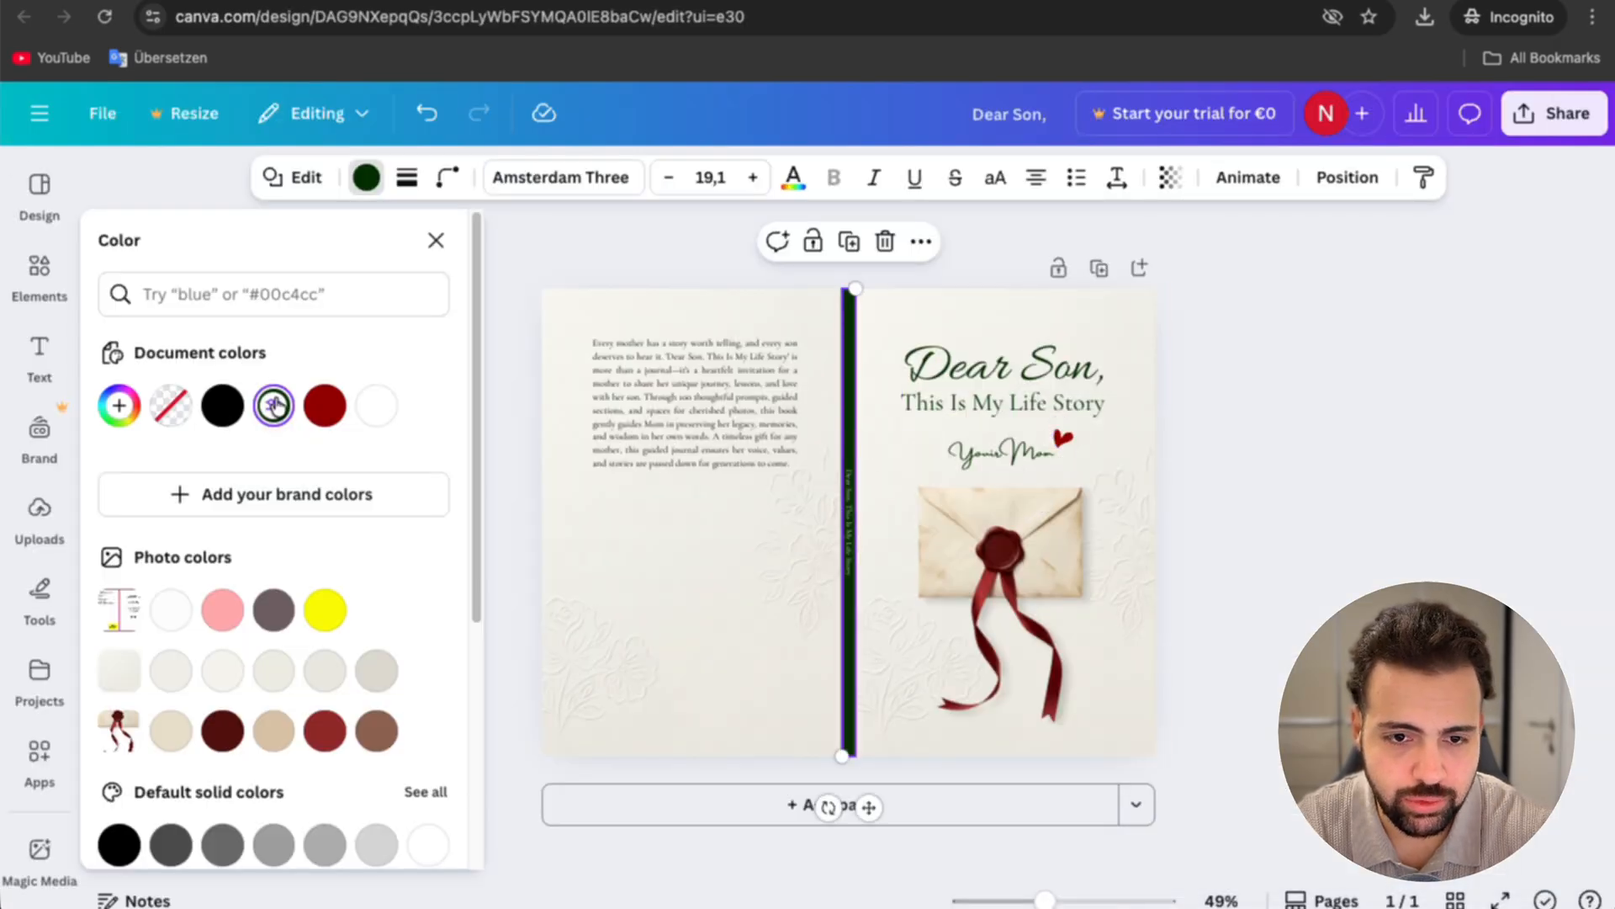
{"action": "left_click", "coordinate": [274, 406]}
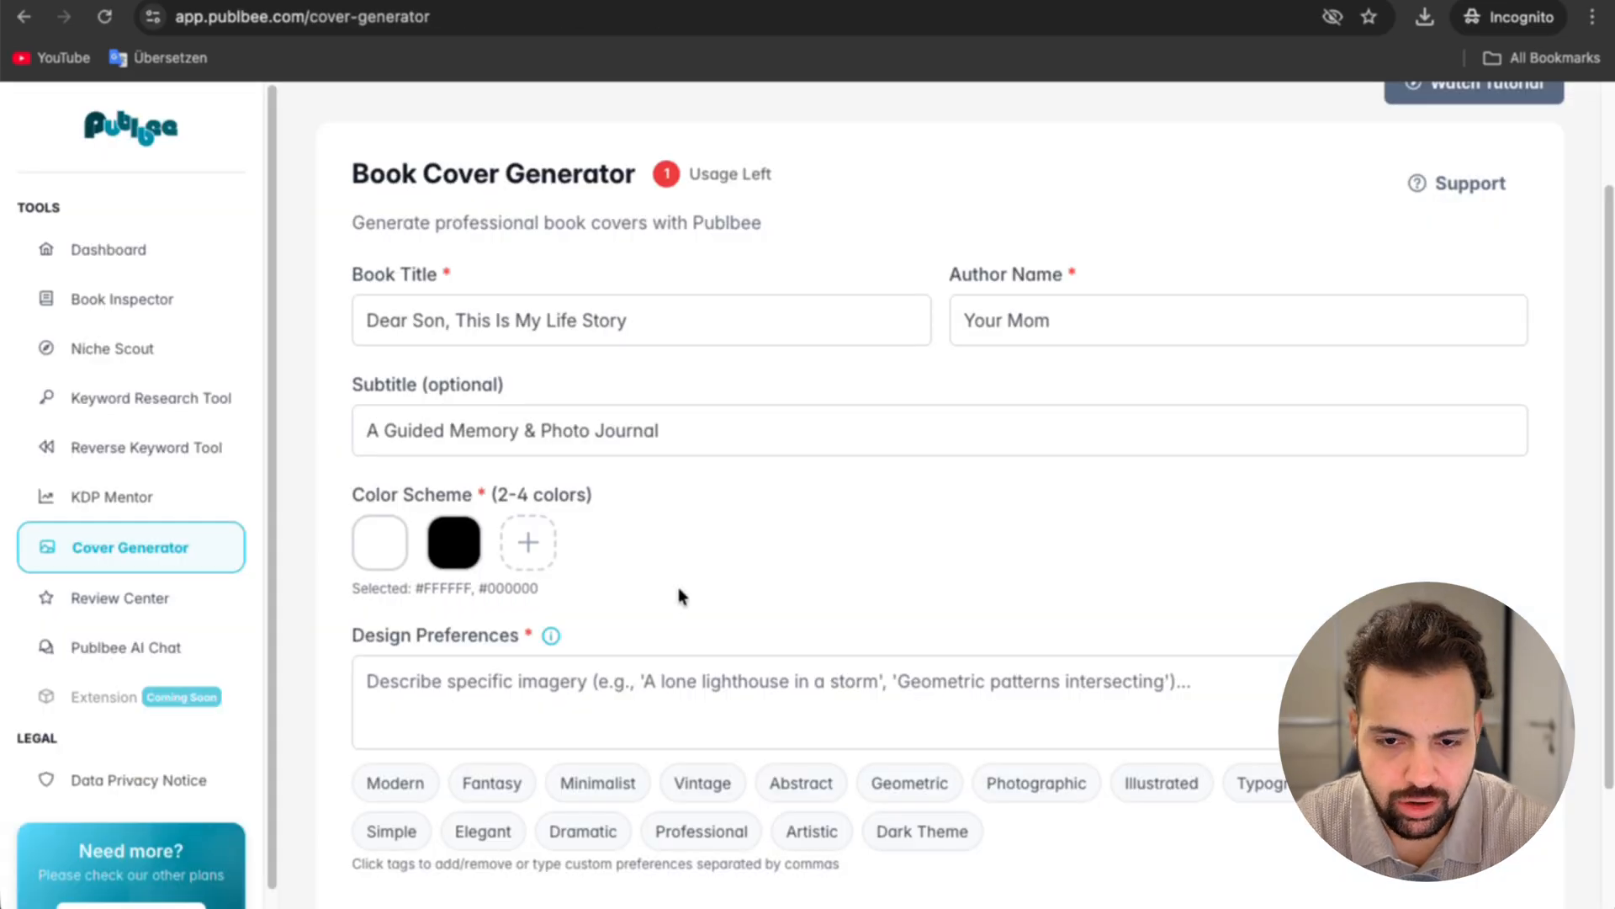
{"action": "type", "text": "#063400"}
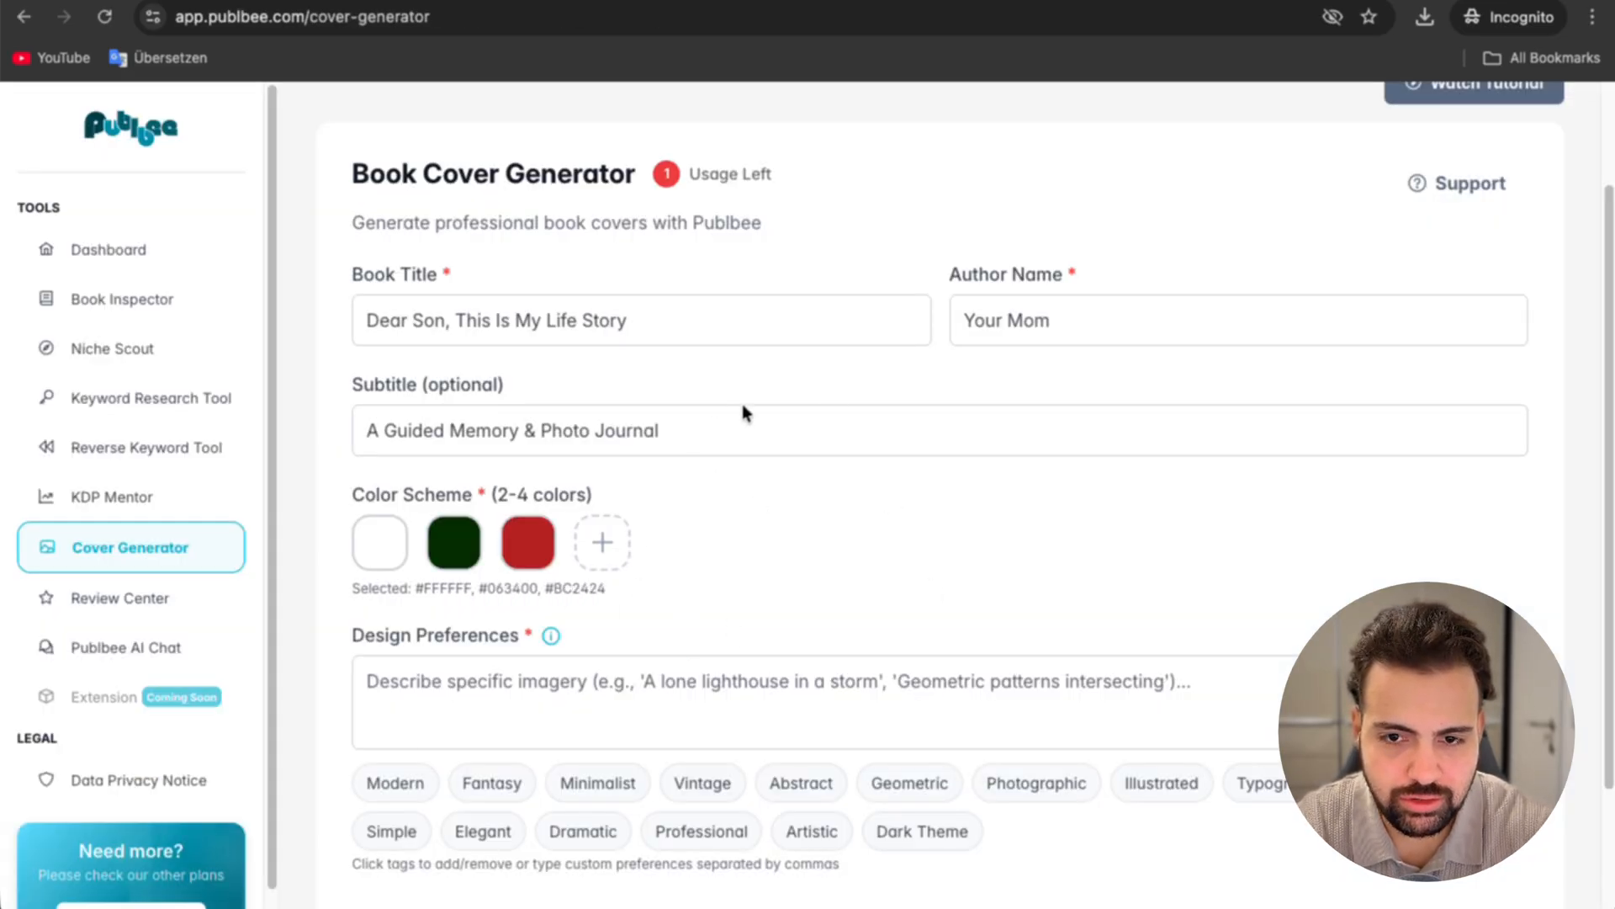
Step: Add #800000 as the third scheme color and change the first color to #EFEFE9
{"action": "left_click_drag", "start_coordinate": [743, 408], "coordinate": [937, 512]}
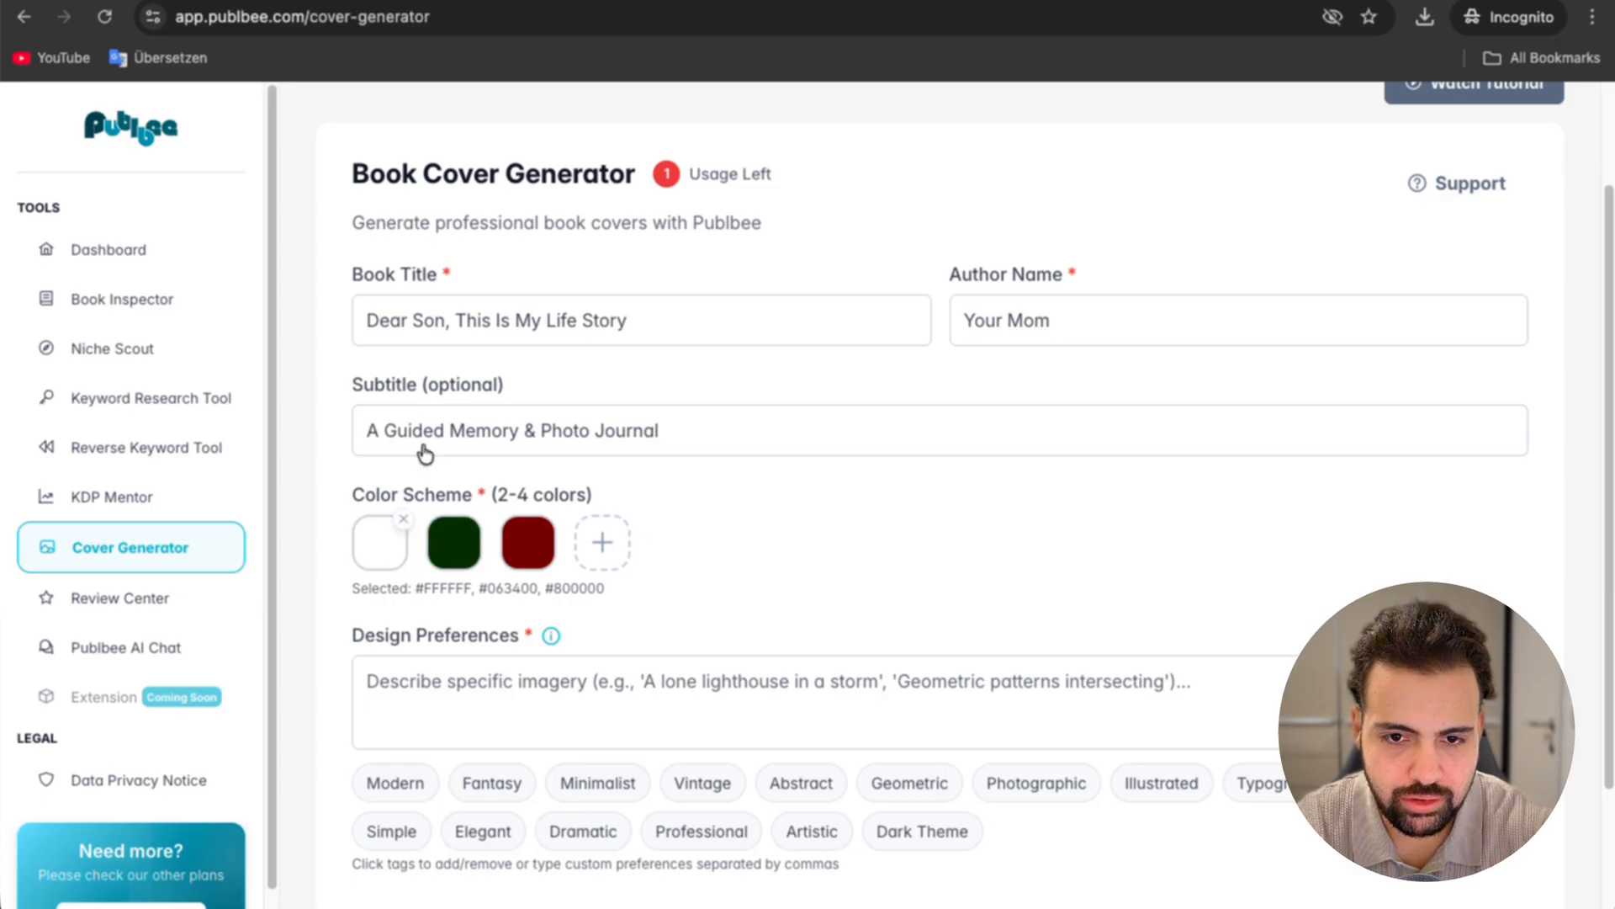
{"action": "left_click", "coordinate": [377, 559]}
{"action": "key", "text": "super+v"}
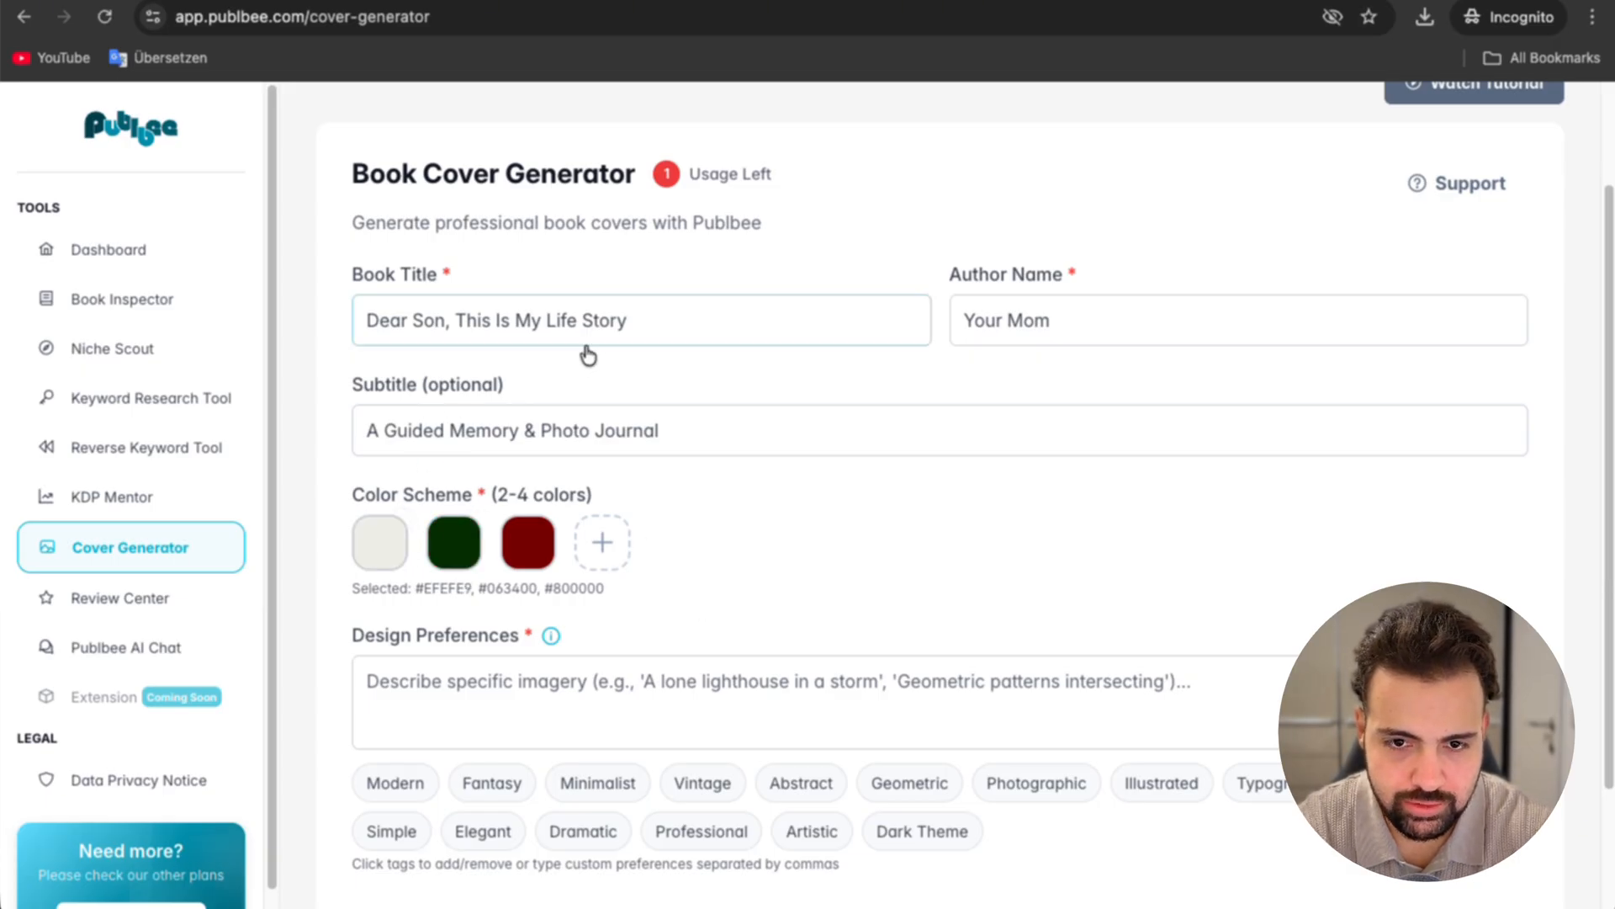
Step: Read the note explaining what to include in the design preferences
{"action": "left_click", "coordinate": [533, 685]}
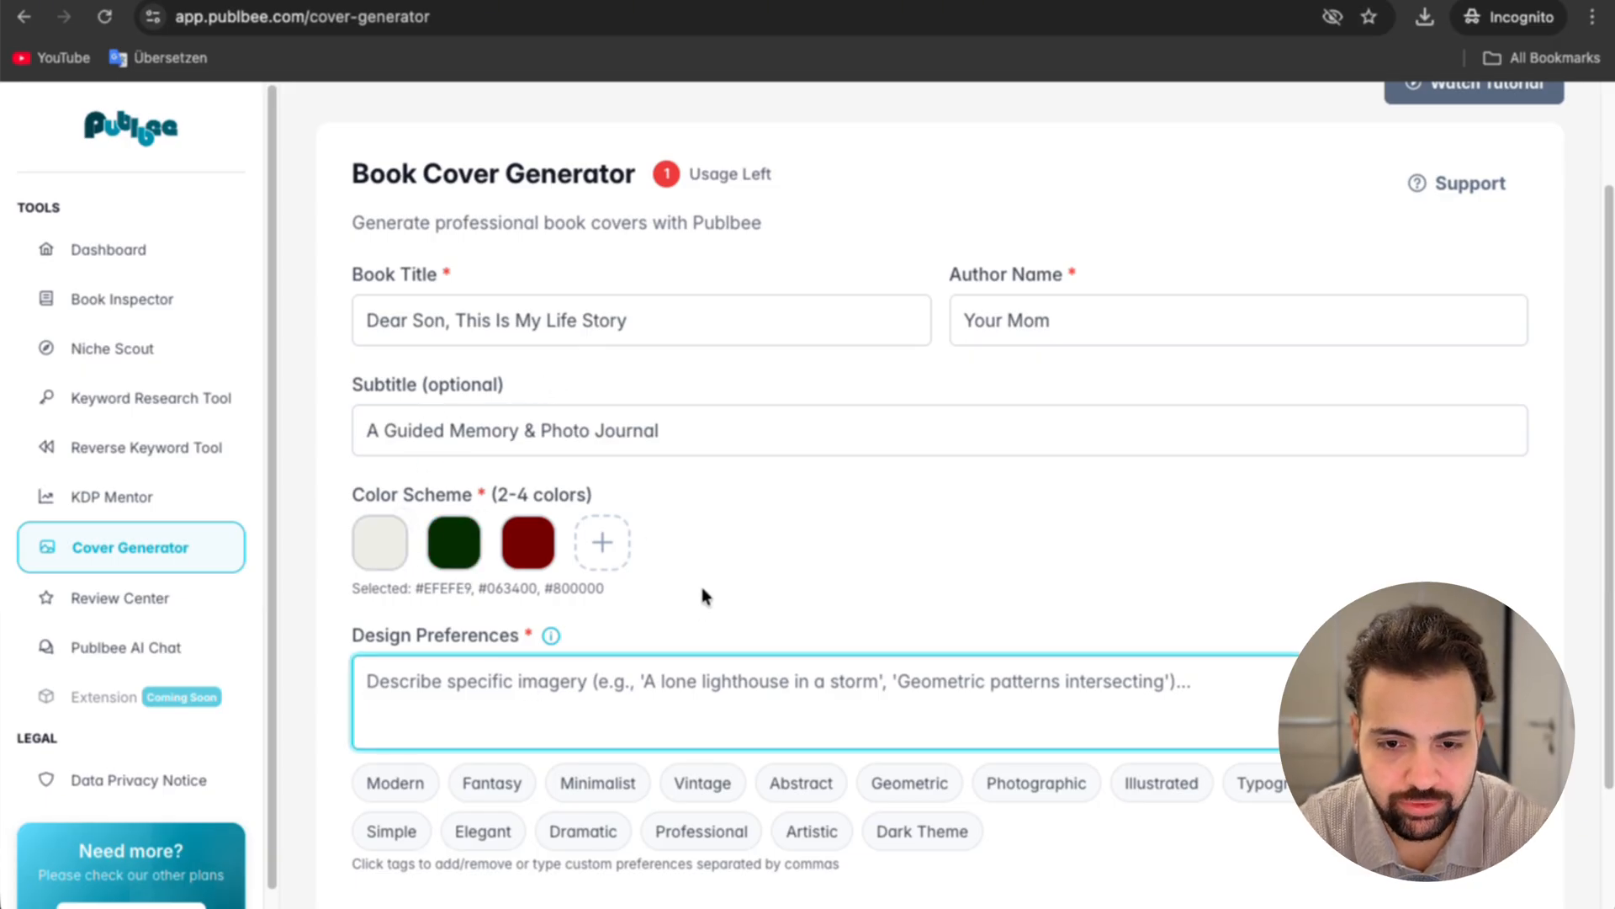
{"action": "scroll", "coordinate": [705, 596], "scroll_direction": "down", "scroll_amount": 2}
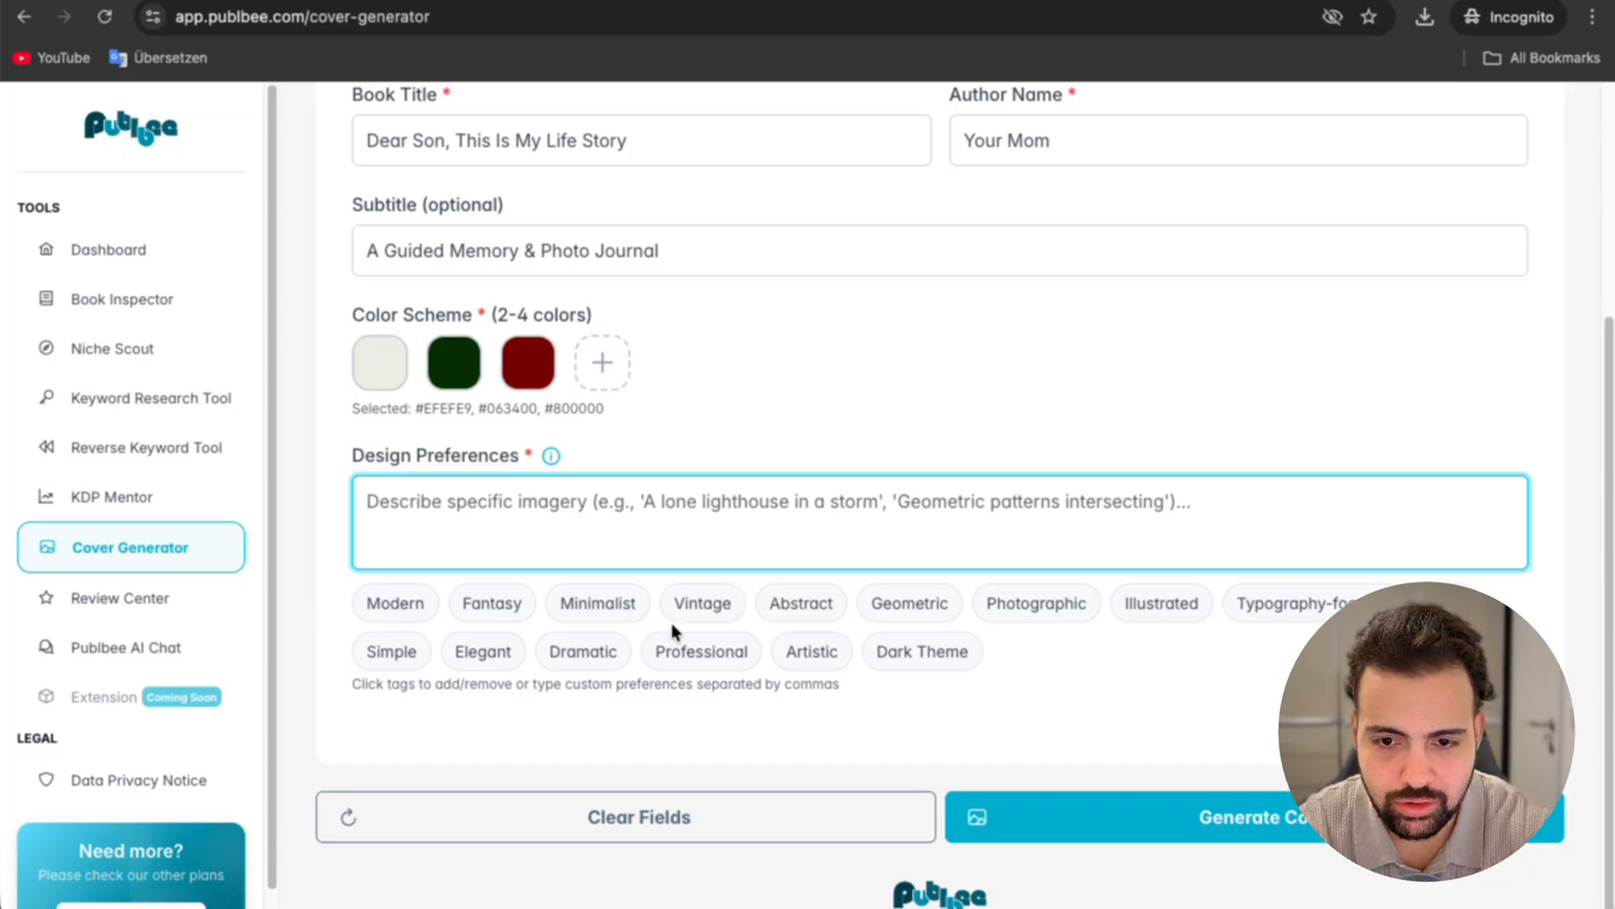
{"action": "left_click", "coordinate": [551, 456]}
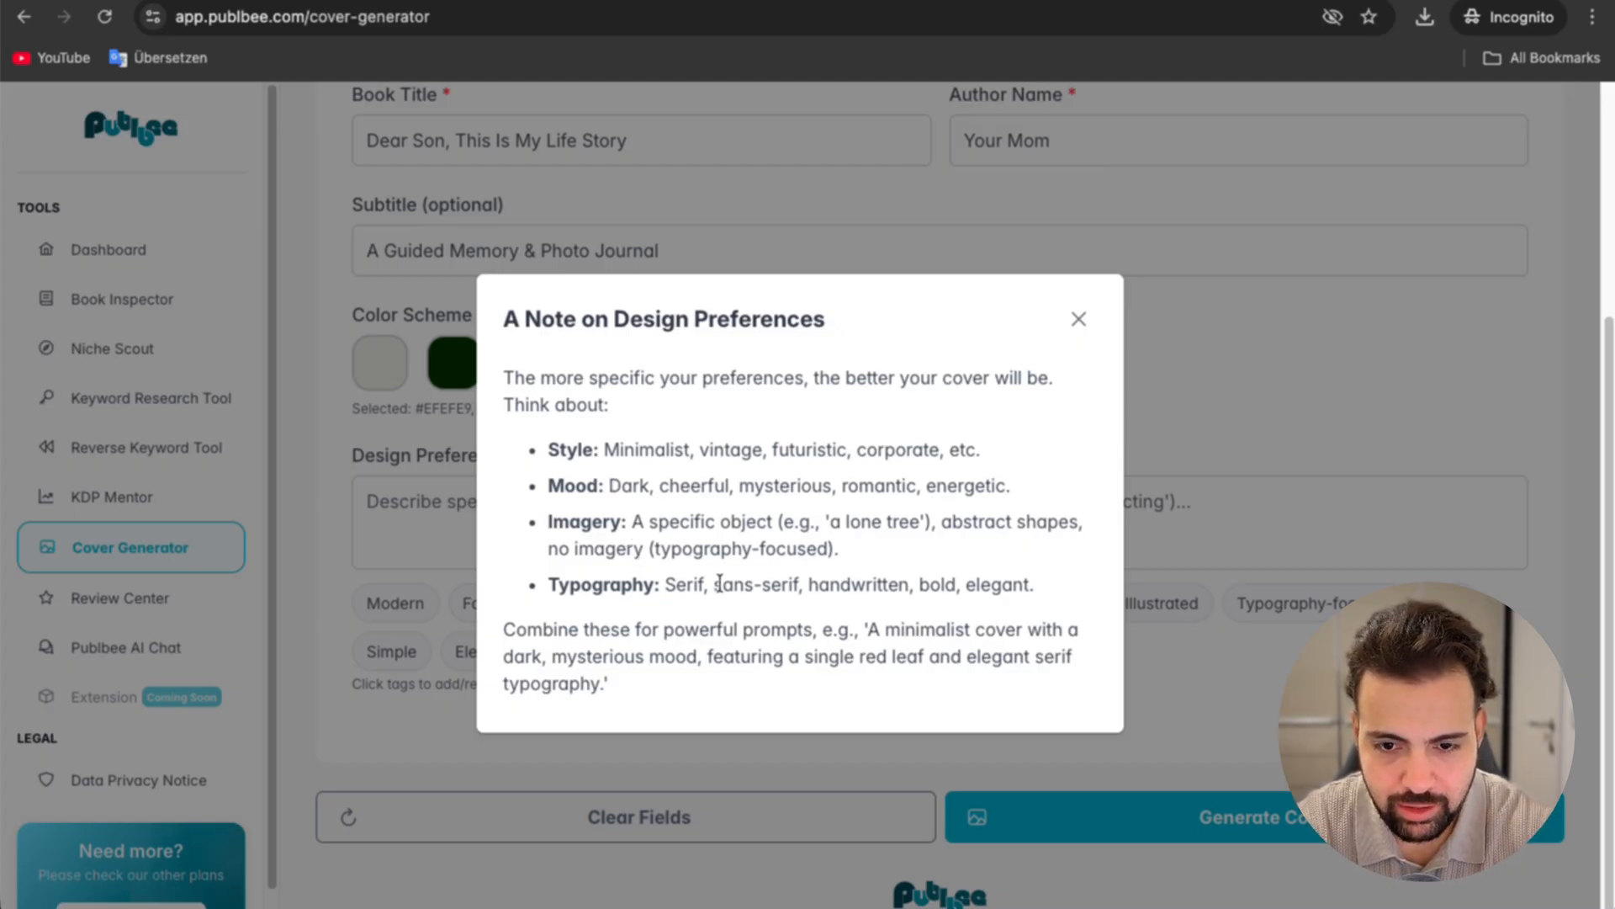
{"action": "left_click", "coordinate": [1081, 321]}
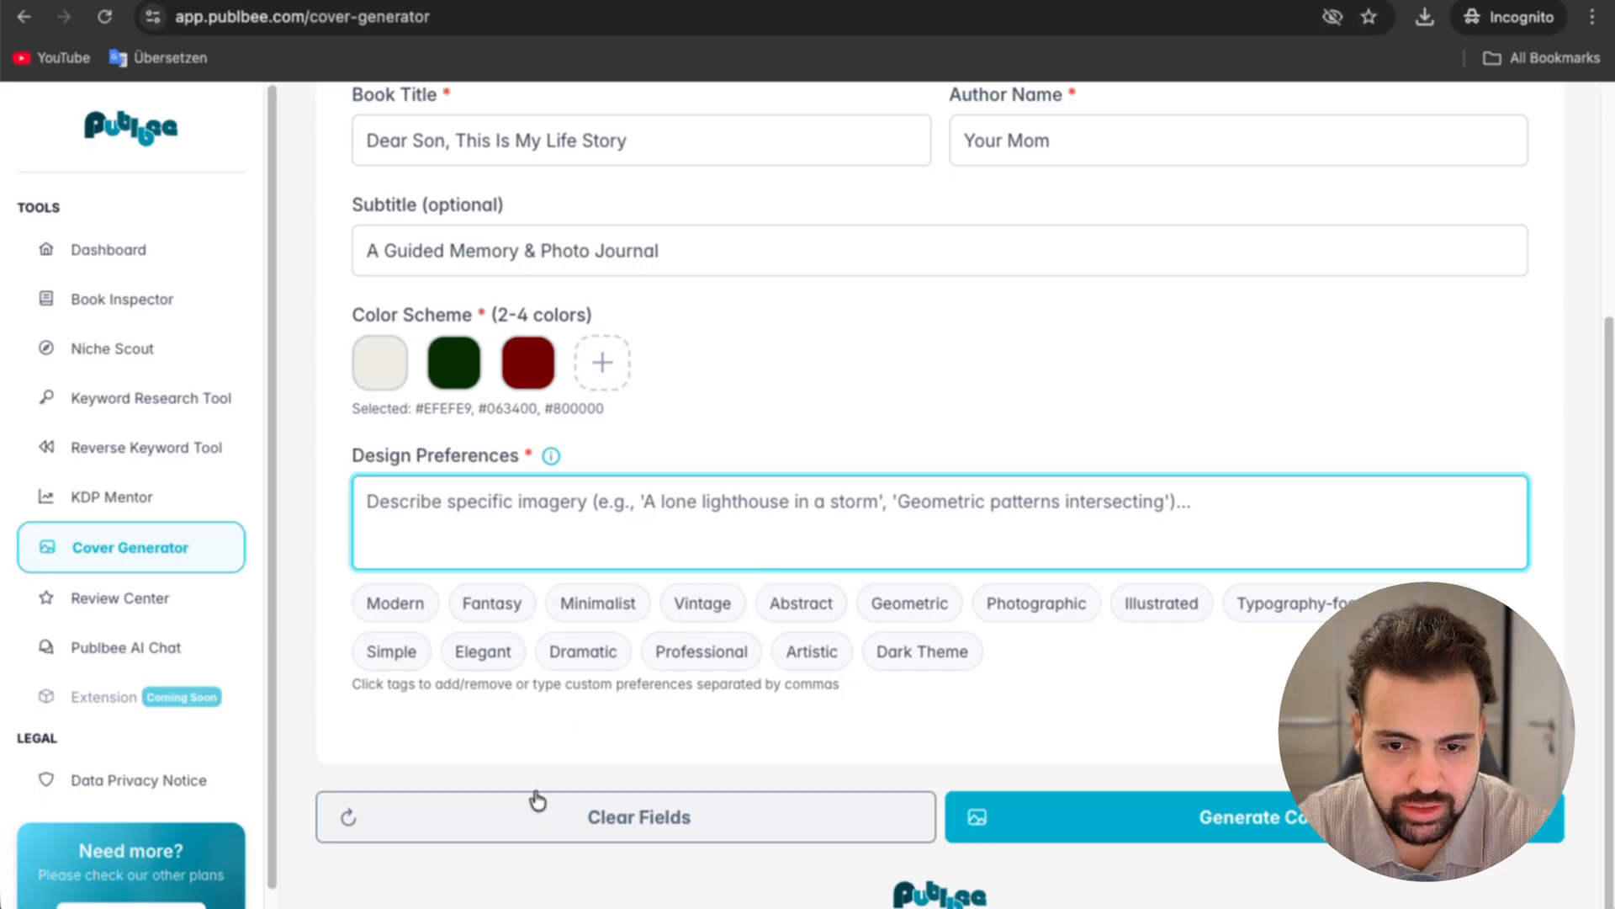
Step: Set the design preferences to Minimalist, Vintage, Elegant and Professional, and generate the cover
{"action": "left_click", "coordinate": [595, 607]}
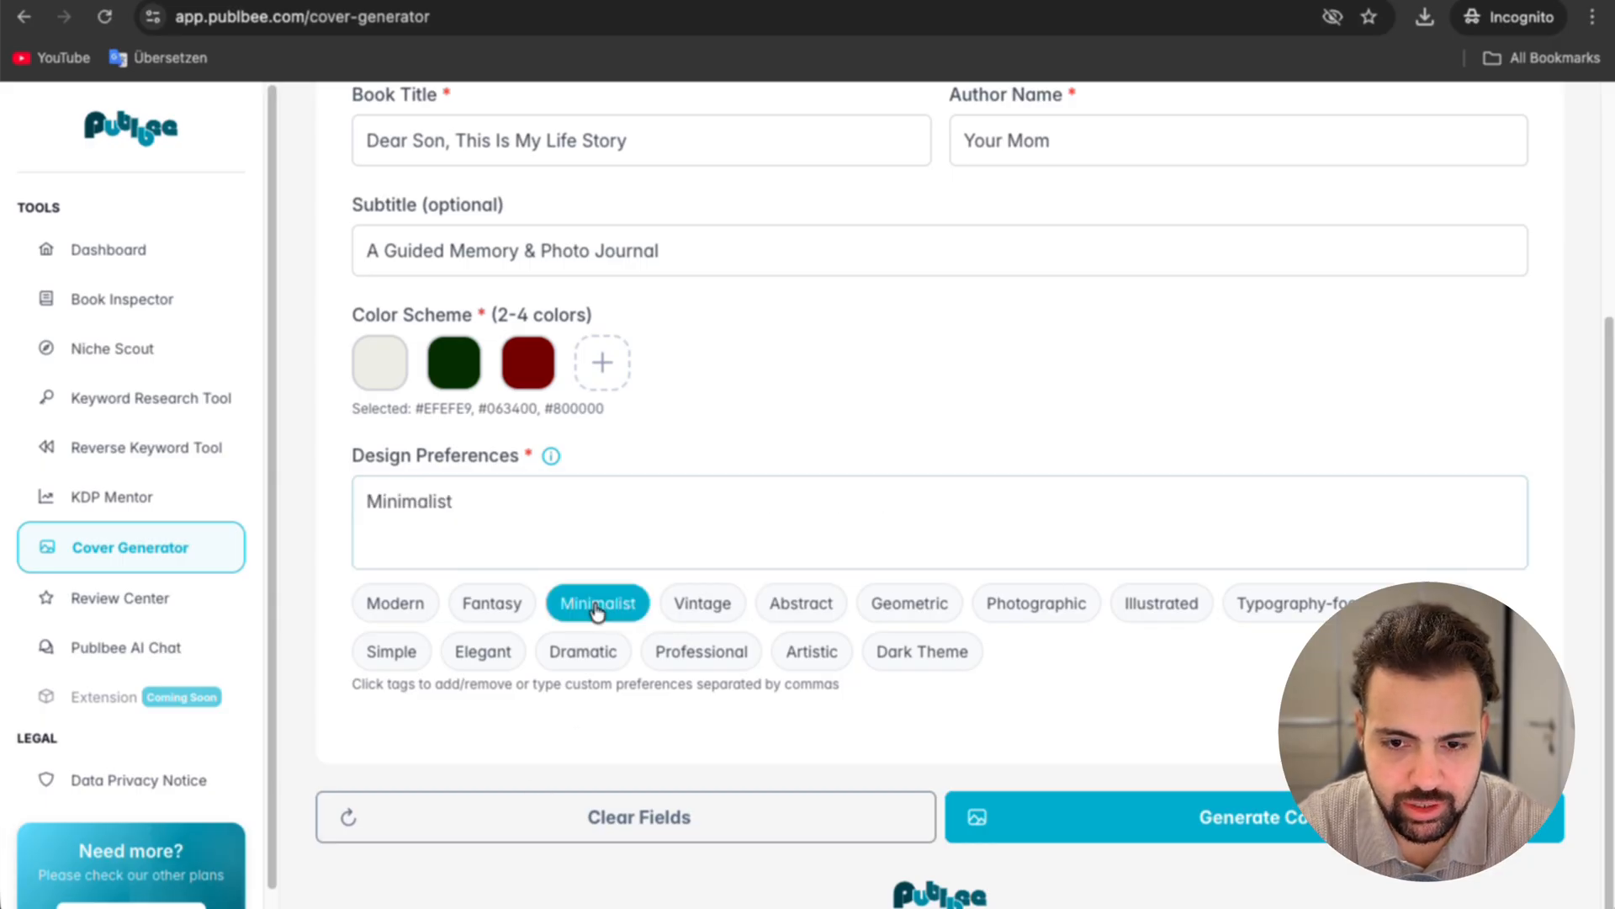
{"action": "left_click", "coordinate": [698, 609]}
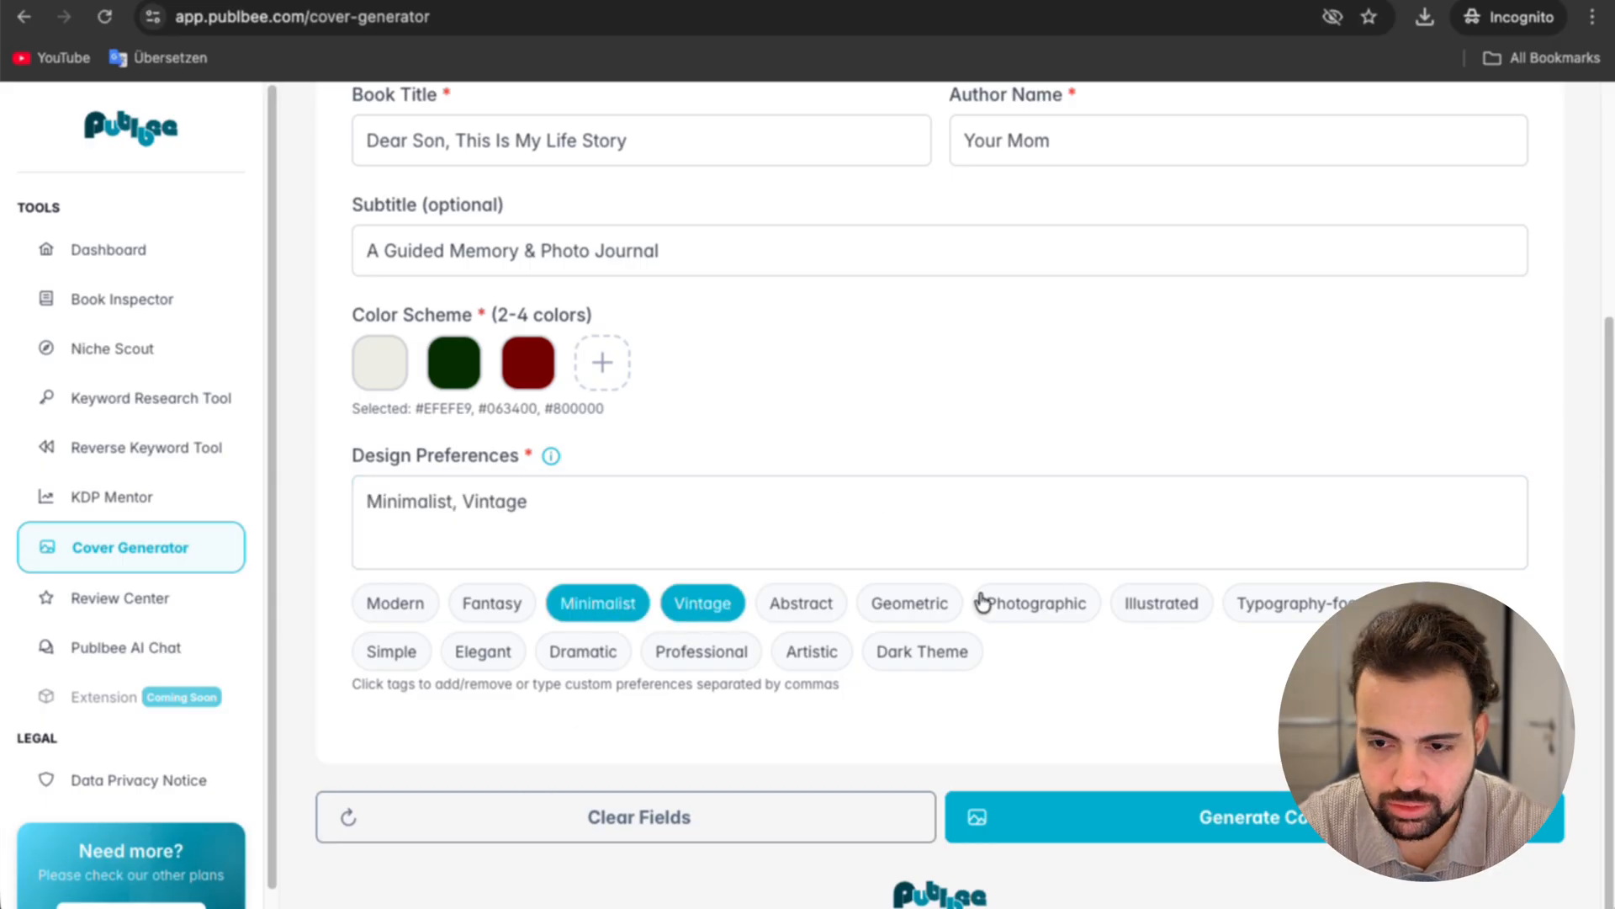
{"action": "left_click", "coordinate": [484, 658]}
{"action": "left_click", "coordinate": [698, 658]}
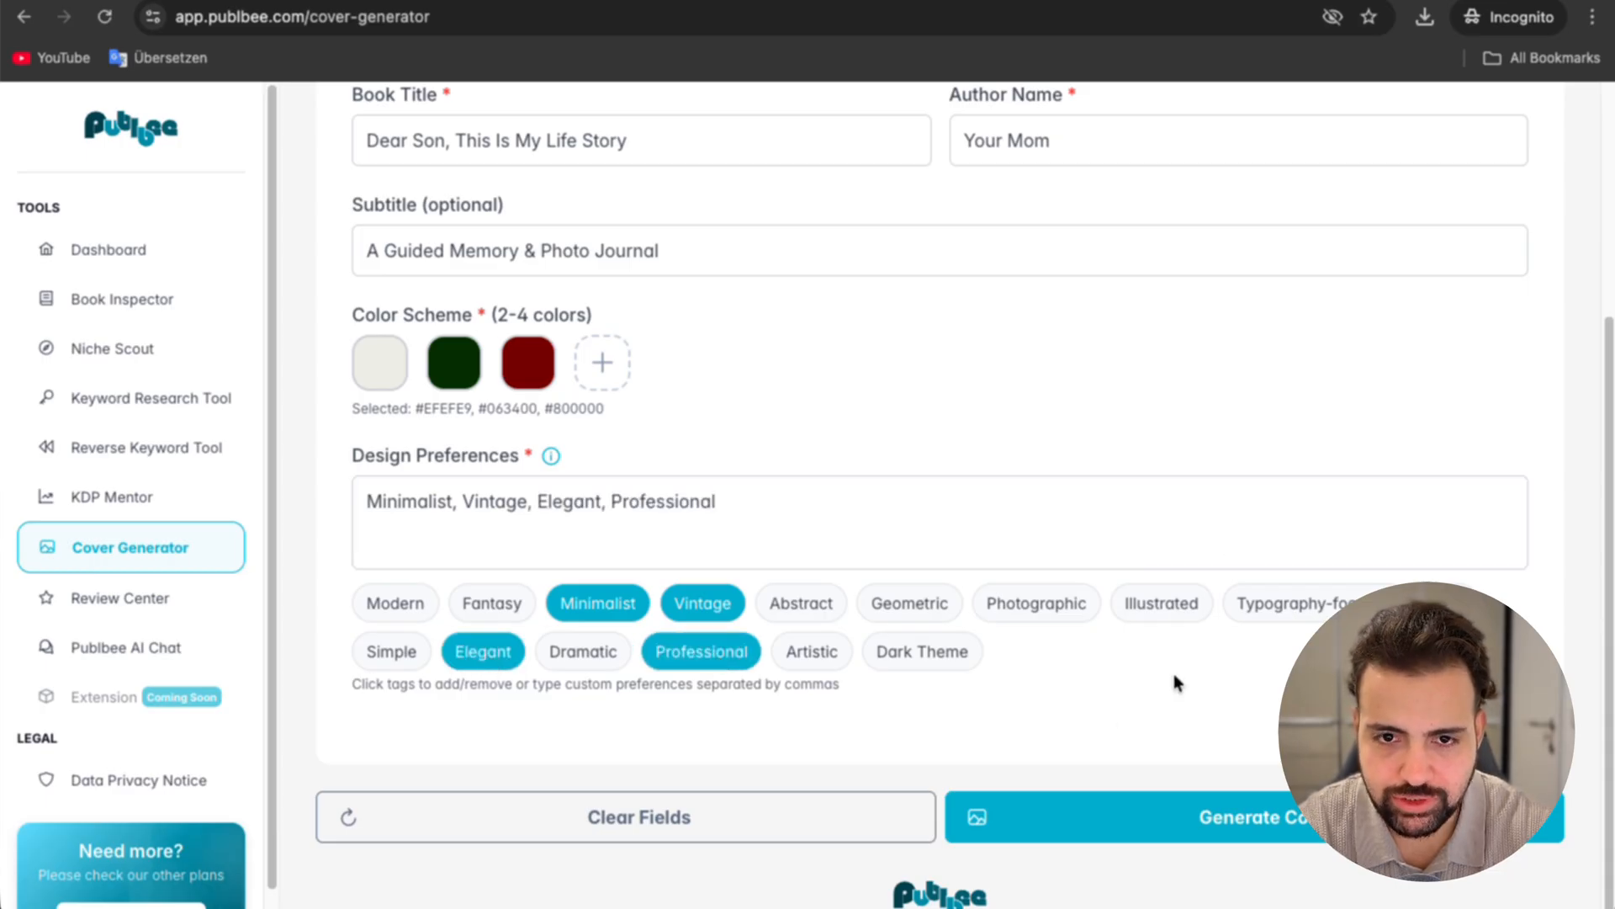
{"action": "left_click", "coordinate": [1214, 812]}
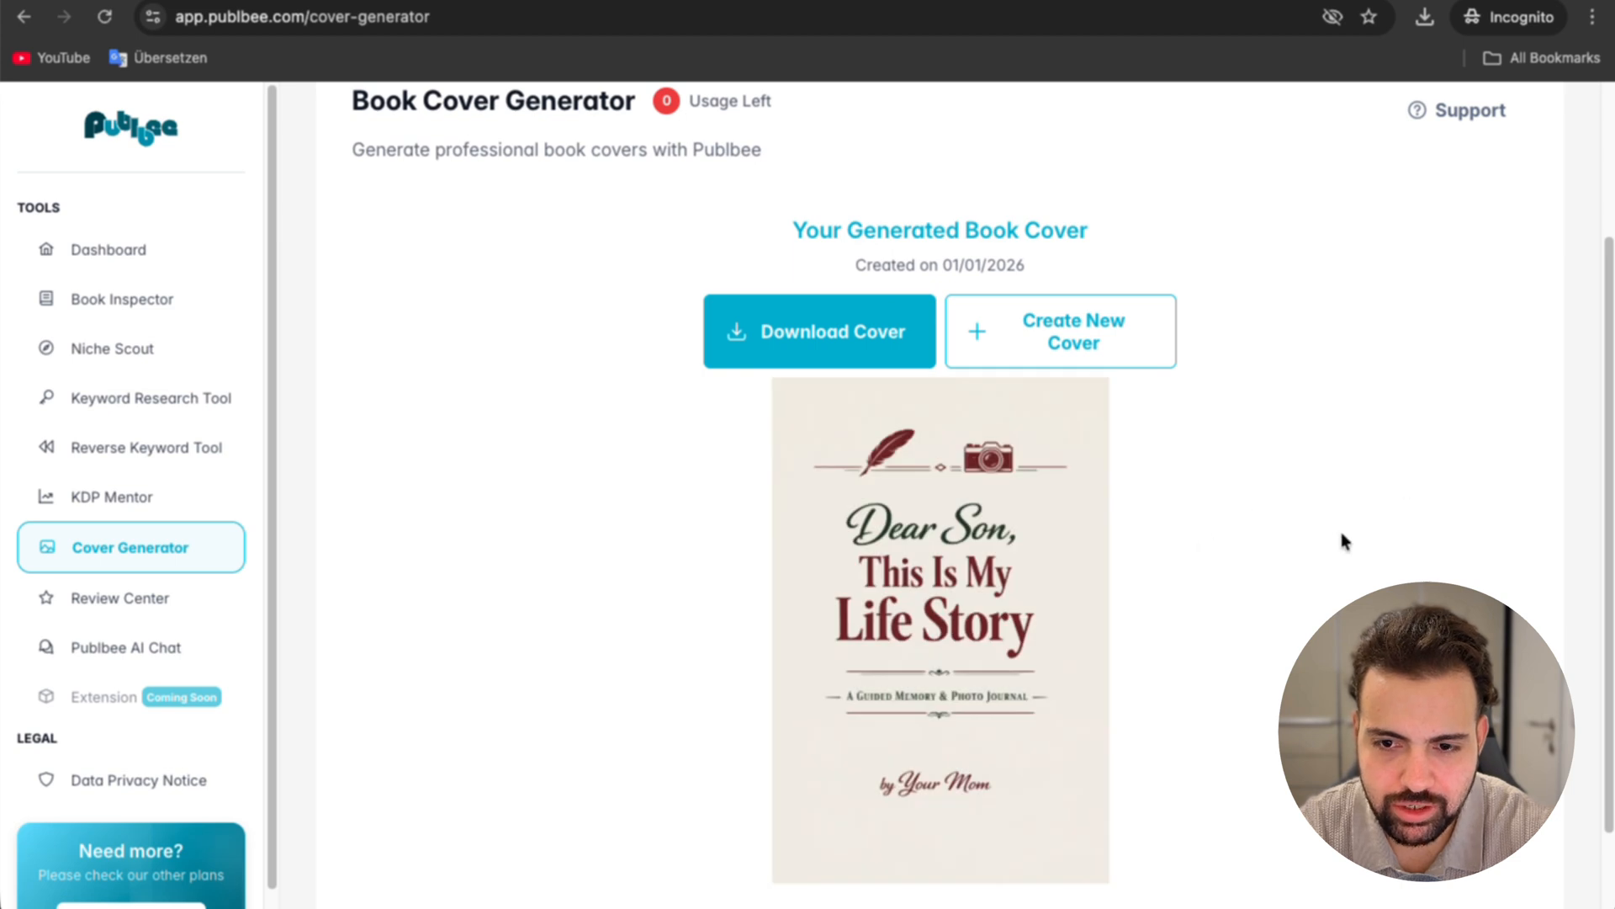
Step: Inspect the generated book cover at full size and download it
{"action": "left_click", "coordinate": [992, 532]}
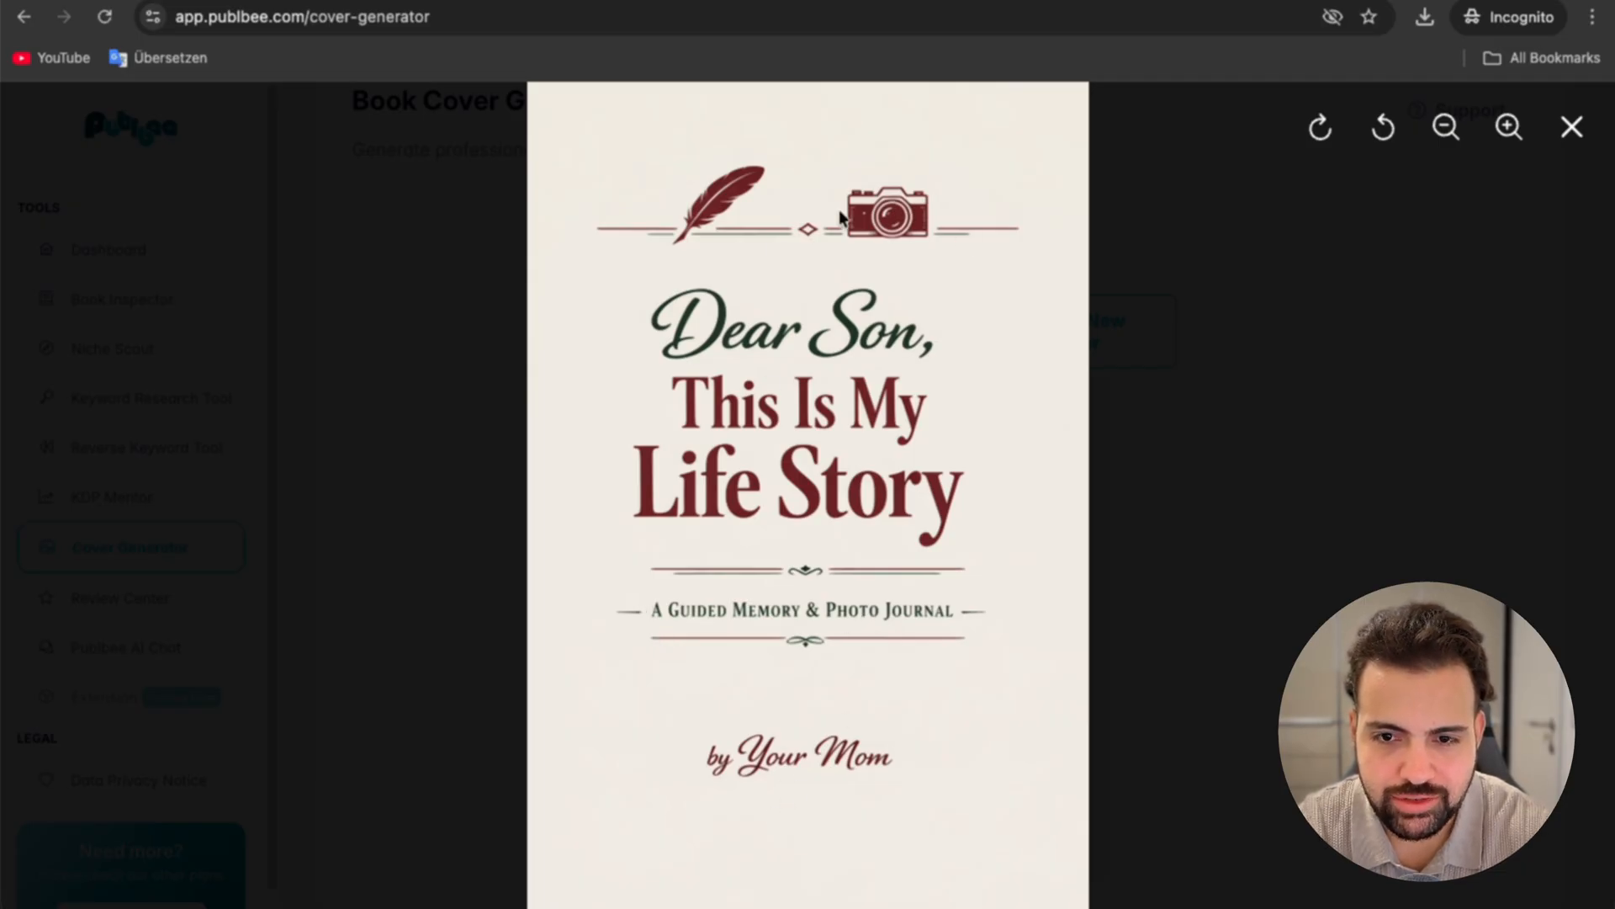
{"action": "left_click", "coordinate": [1569, 127]}
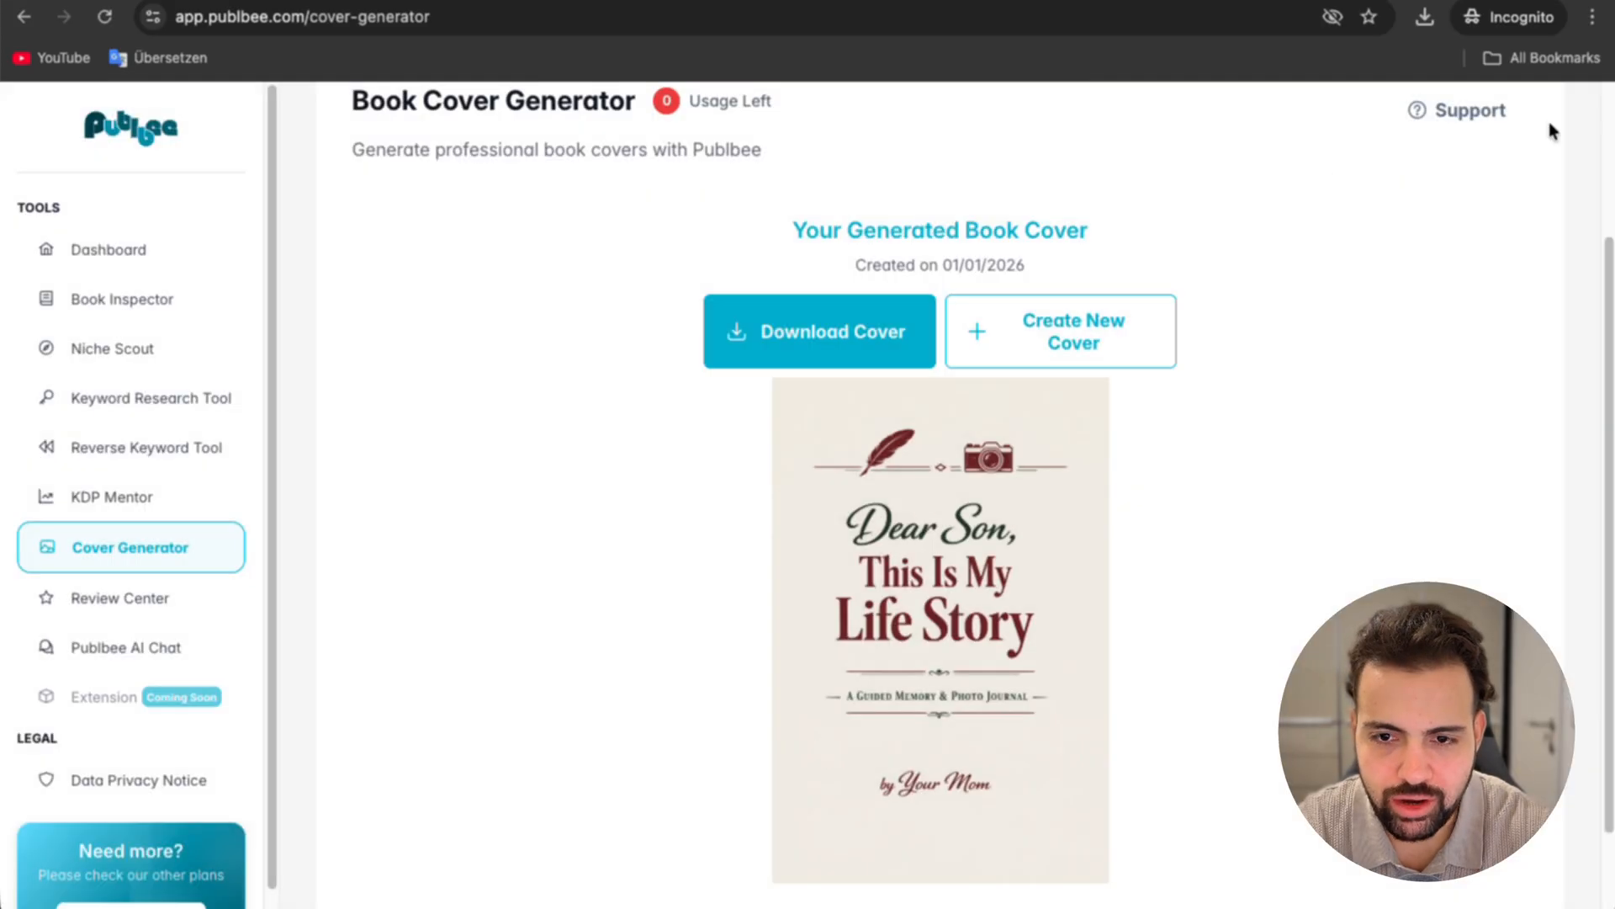
{"action": "left_click", "coordinate": [847, 357]}
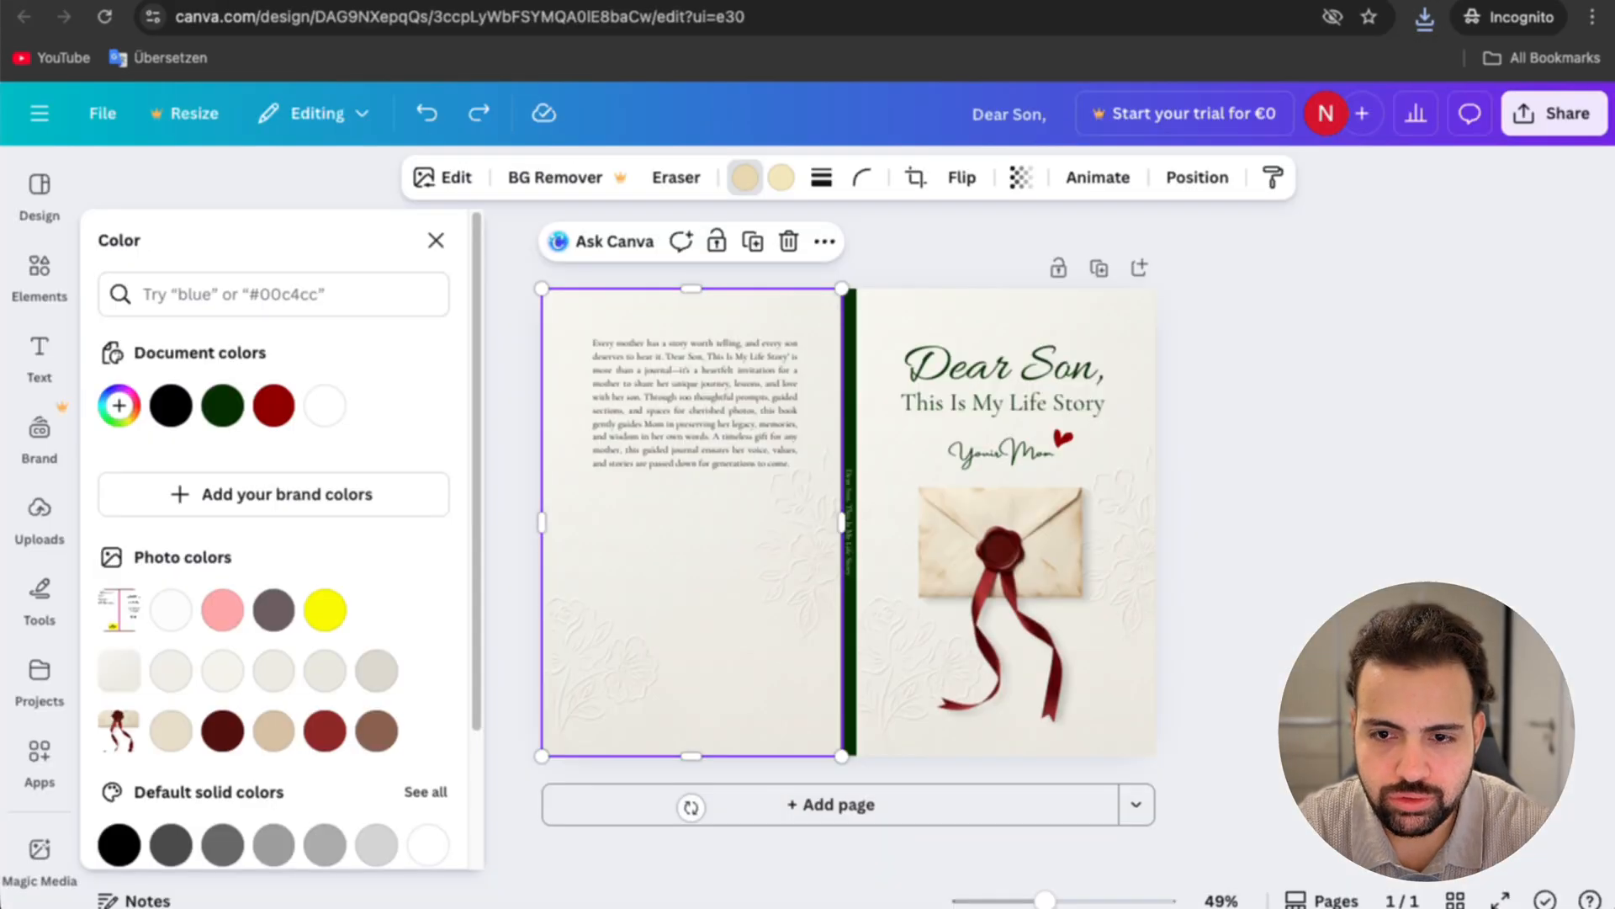
Step: Insert the downloaded cover image on the front of the Canva design and move its layer above the existing front artwork
{"action": "left_click", "coordinate": [1424, 17]}
{"action": "left_click_drag", "start_coordinate": [1250, 208], "coordinate": [1008, 408]}
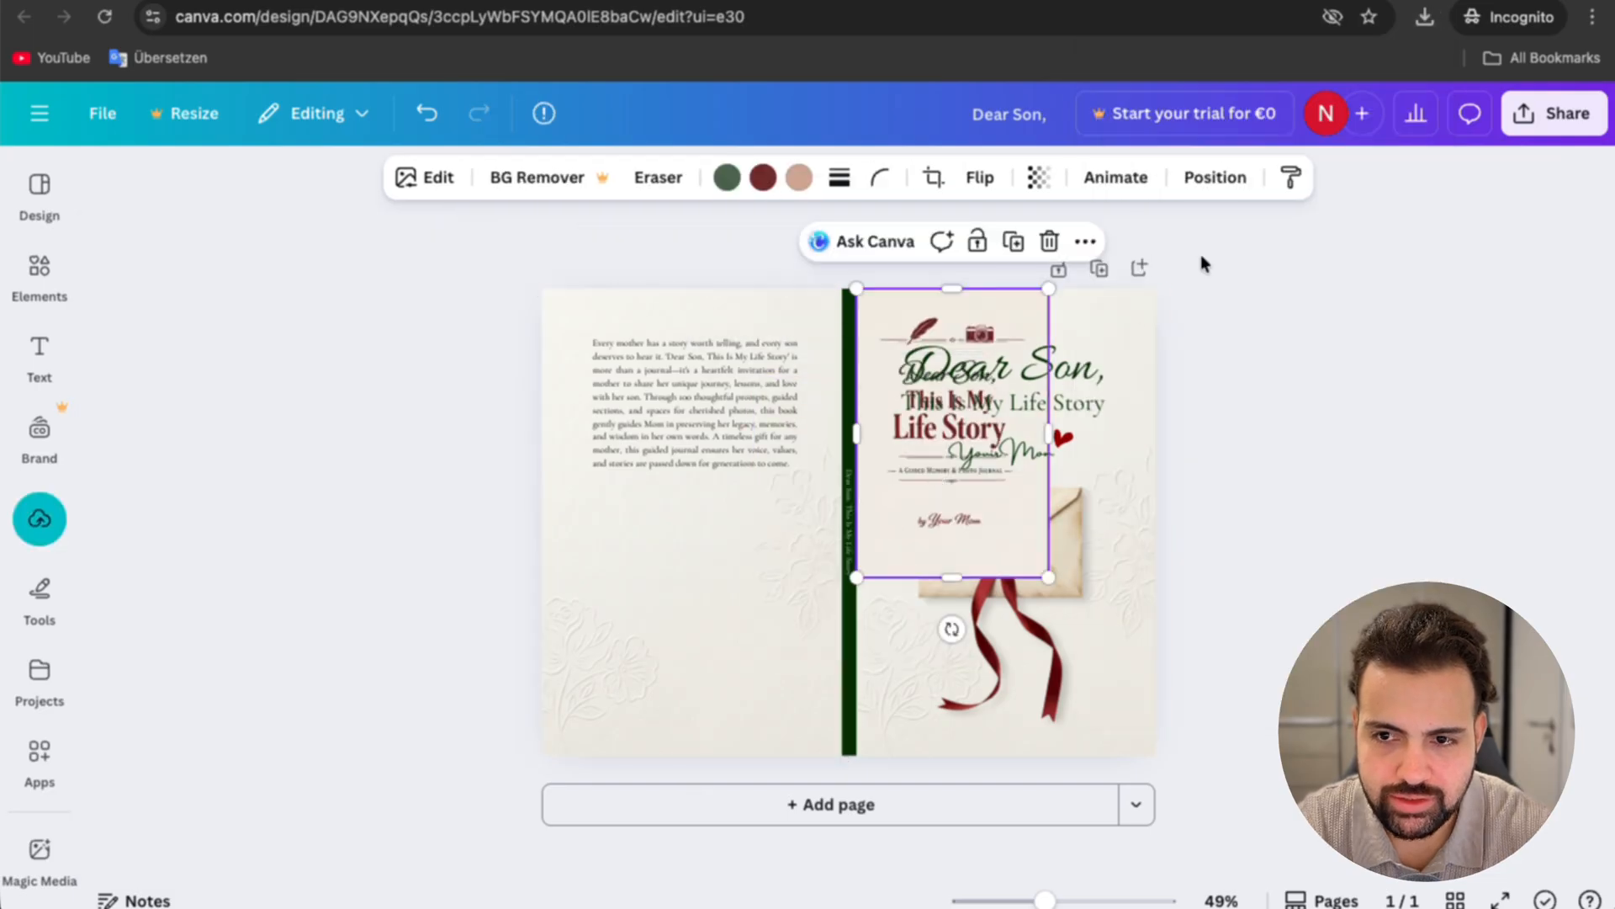
{"action": "left_click", "coordinate": [1240, 180]}
{"action": "left_click_drag", "start_coordinate": [278, 790], "coordinate": [337, 409]}
Step: Enlarge the generated cover image to fill the whole front cover up to the spine
{"action": "left_click_drag", "start_coordinate": [944, 507], "coordinate": [945, 508]}
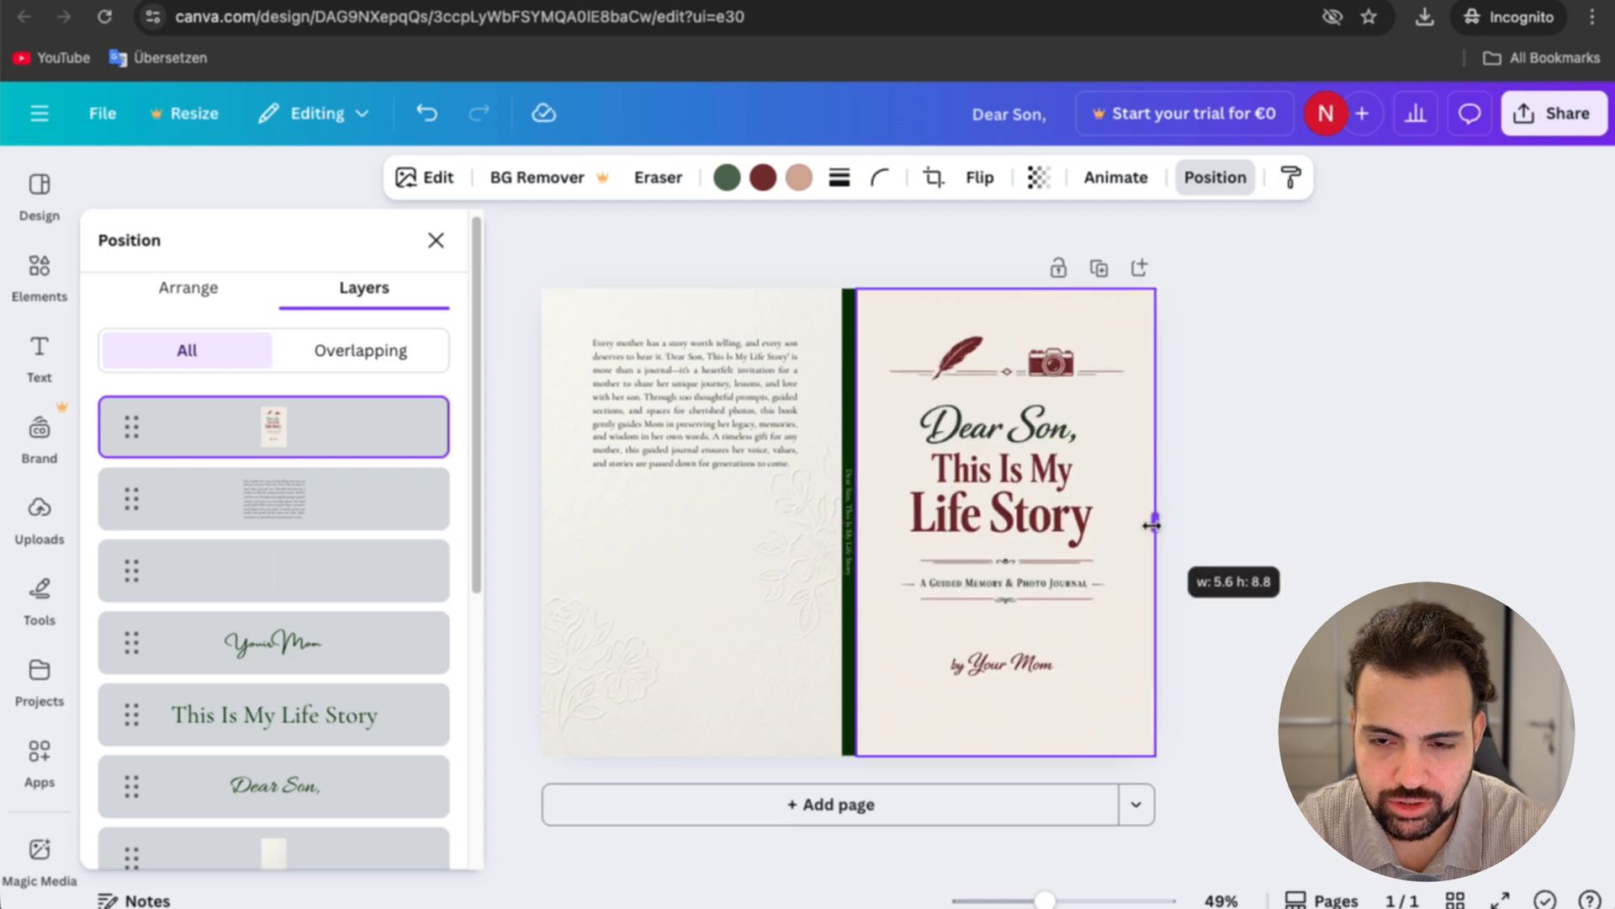
{"action": "left_click_drag", "start_coordinate": [1153, 522], "coordinate": [1153, 522]}
{"action": "left_click", "coordinate": [1271, 682]}
{"action": "left_click", "coordinate": [1220, 695]}
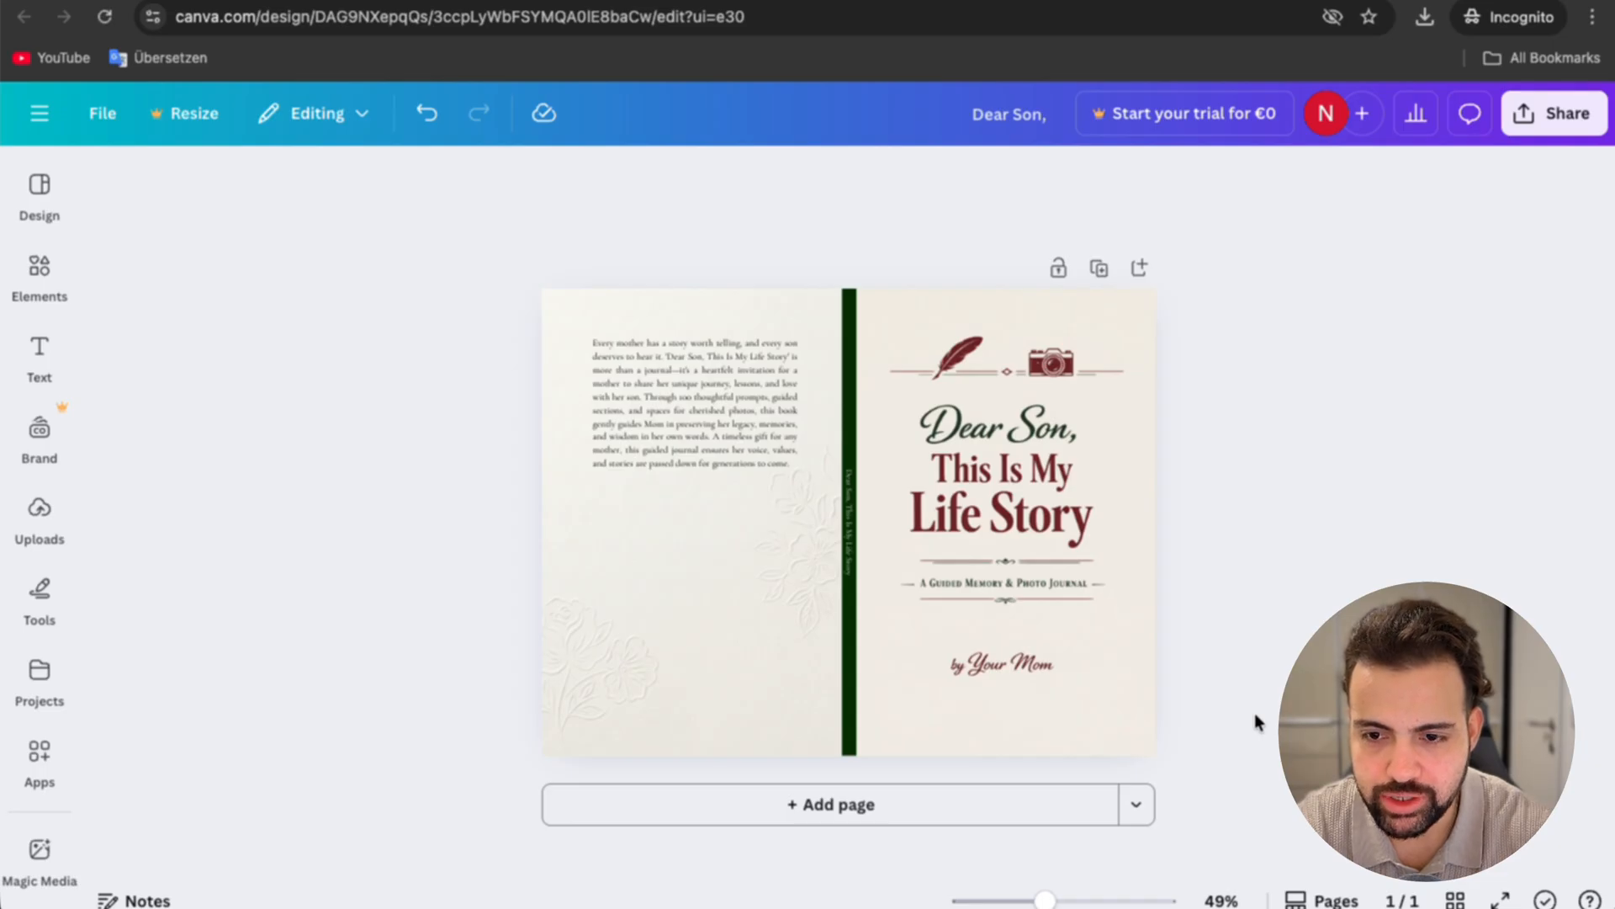
Step: Delete the back cover's floral background image and select the generated front cover image
{"action": "left_click", "coordinate": [703, 577]}
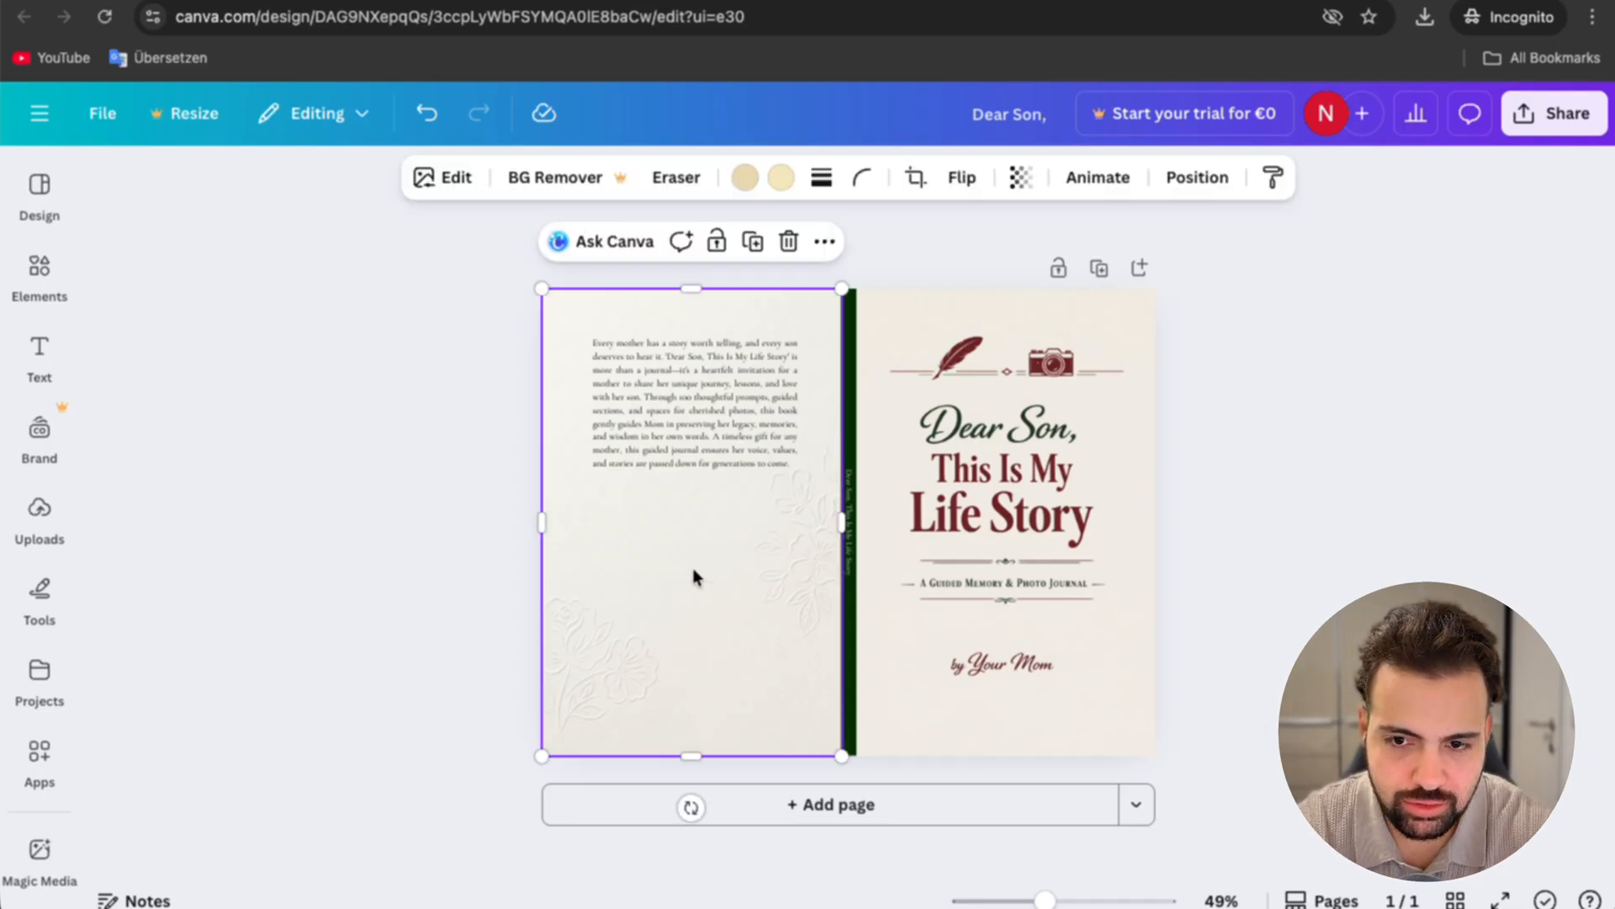
{"action": "key", "text": "Delete"}
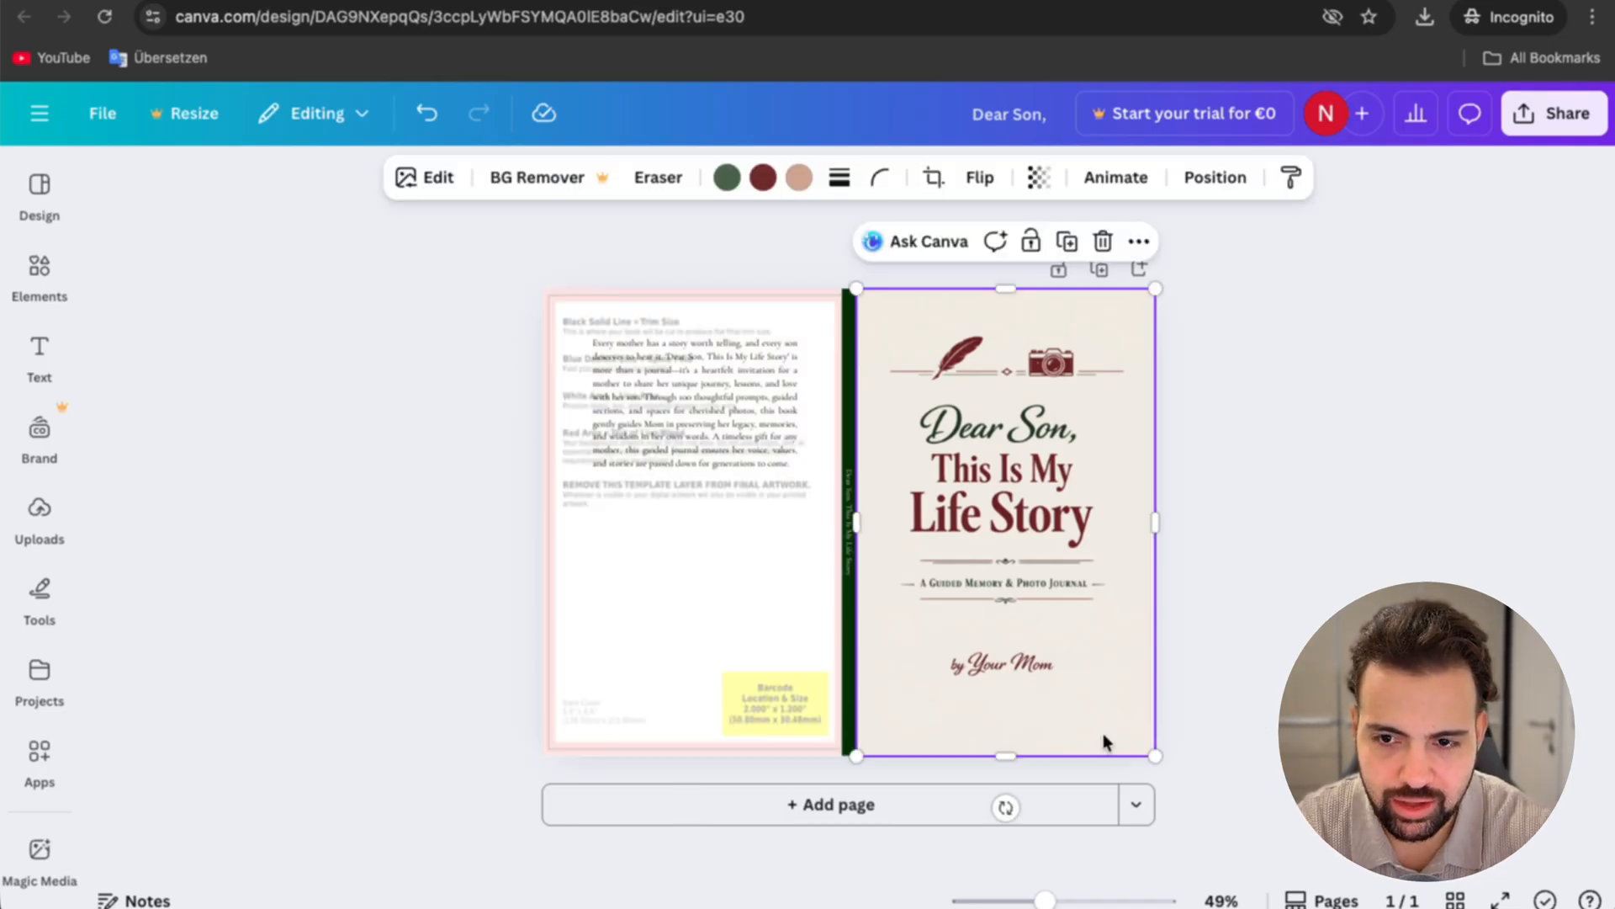
{"action": "left_click", "coordinate": [1103, 739]}
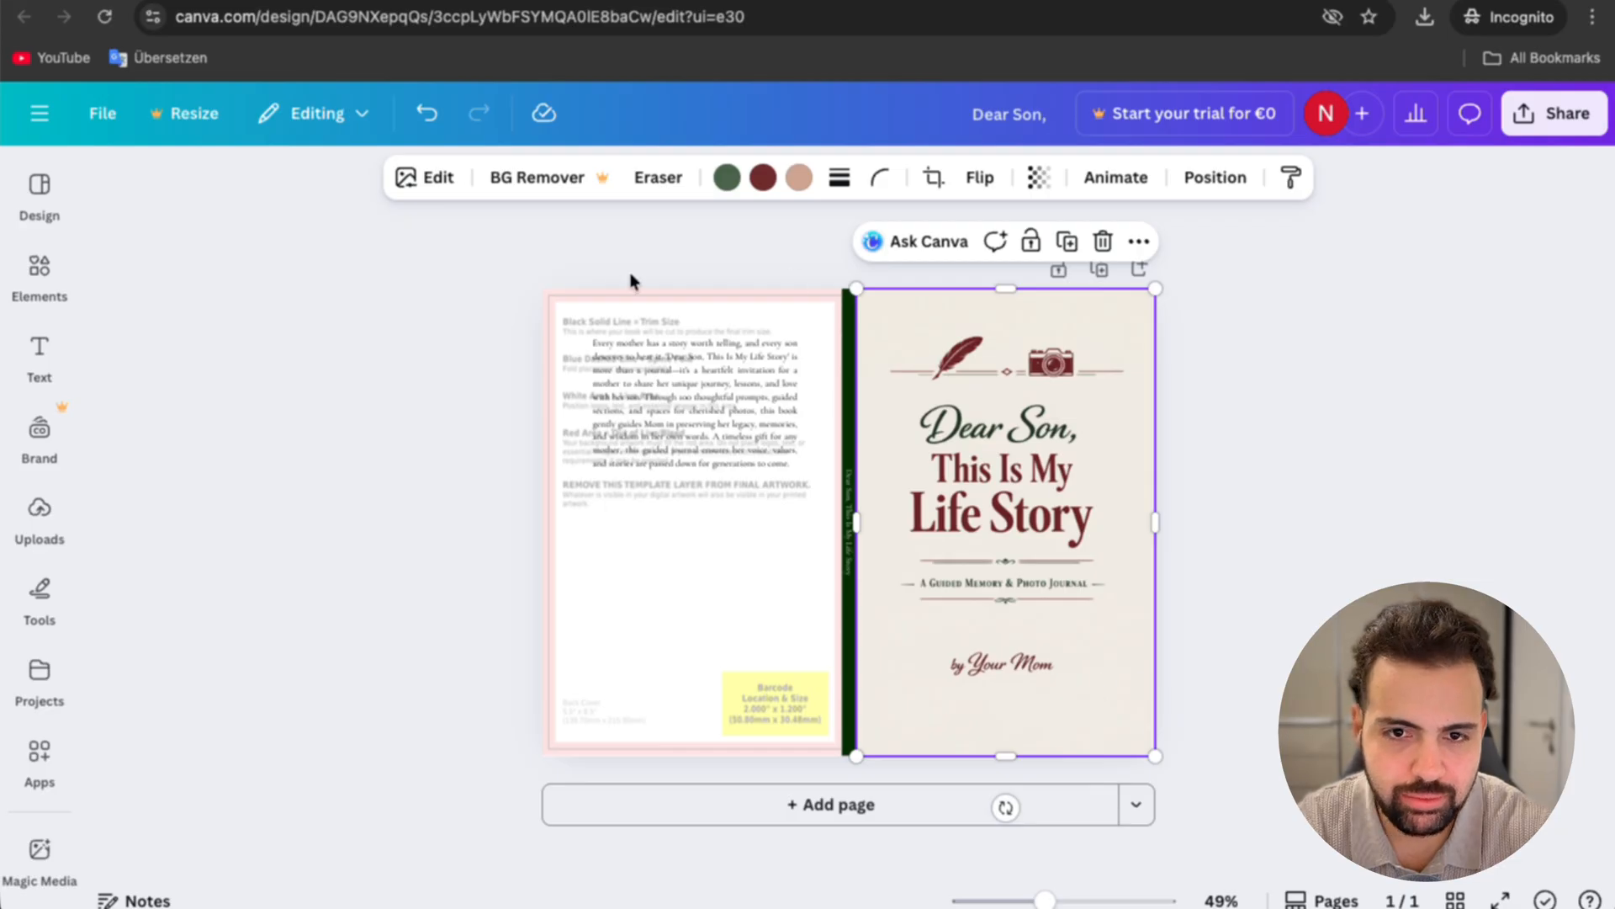
Step: Add a square shape, stretch it to cover the entire back cover, and recolour it cream to match the front cover
{"action": "left_click", "coordinate": [35, 273]}
{"action": "left_click", "coordinate": [175, 528]}
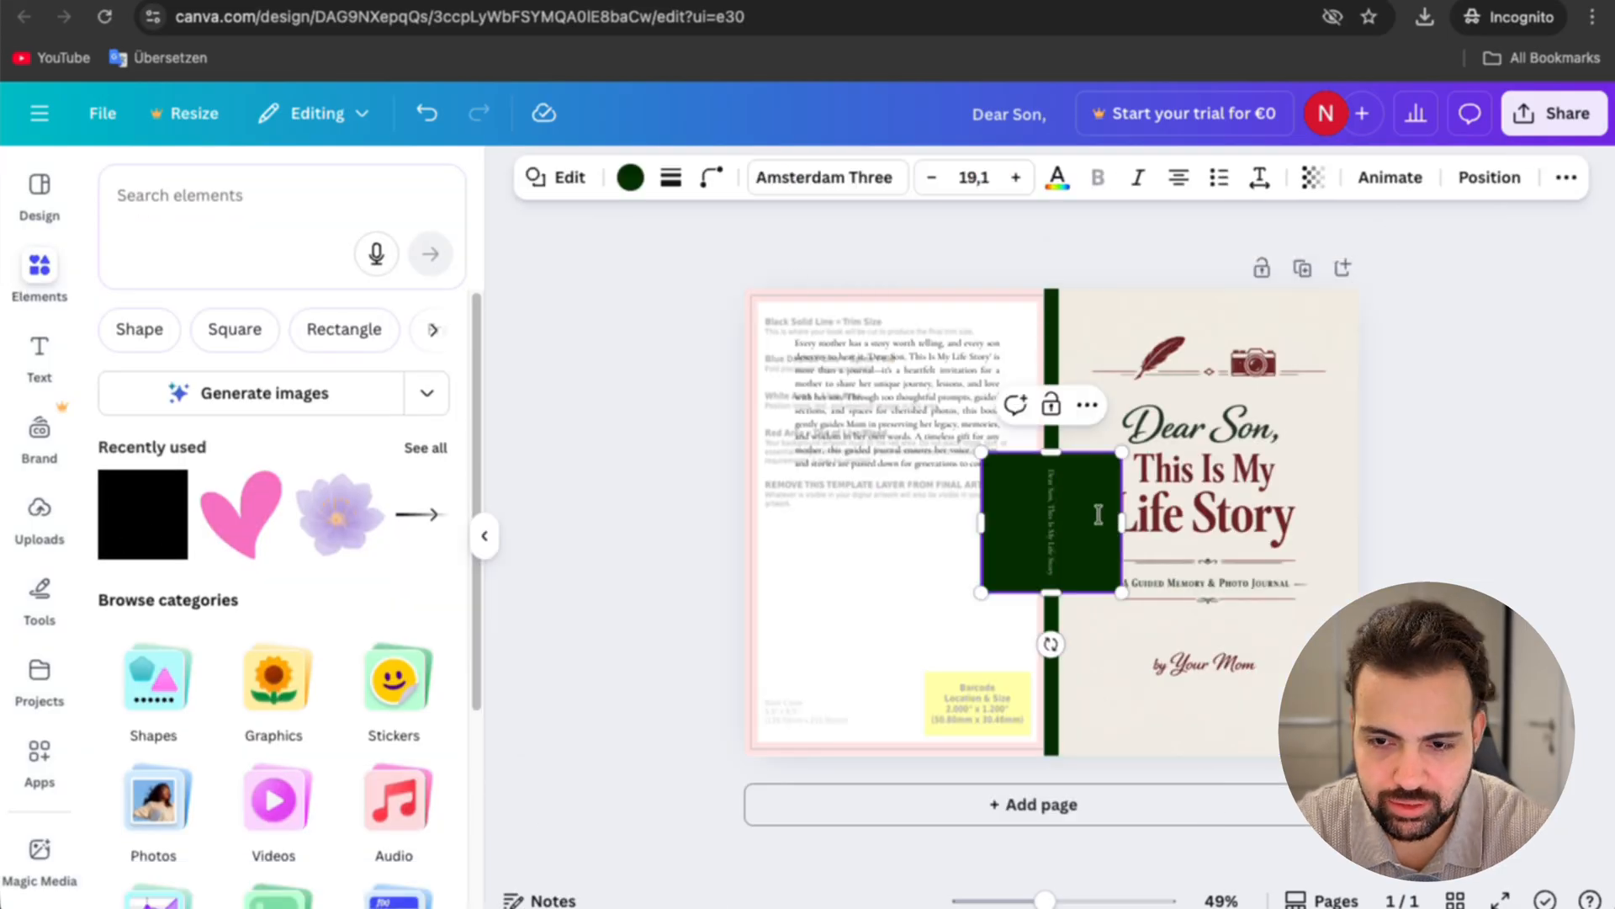
{"action": "left_click", "coordinate": [946, 687]}
{"action": "left_click_drag", "start_coordinate": [1009, 534], "coordinate": [842, 454]}
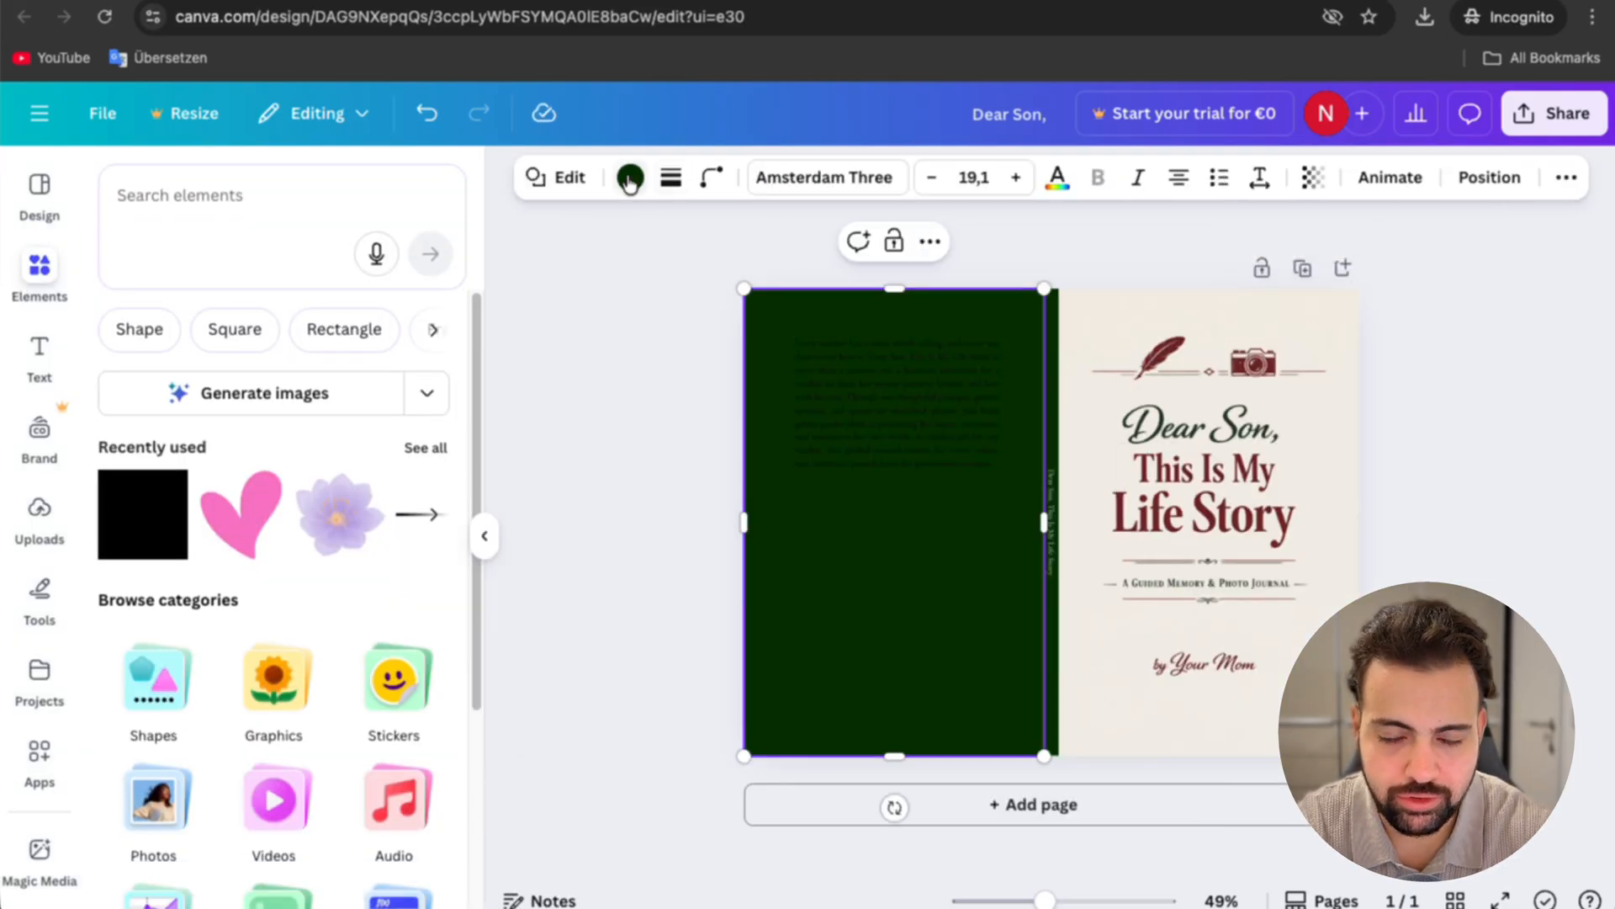
{"action": "left_click", "coordinate": [631, 179]}
{"action": "left_click", "coordinate": [120, 343]}
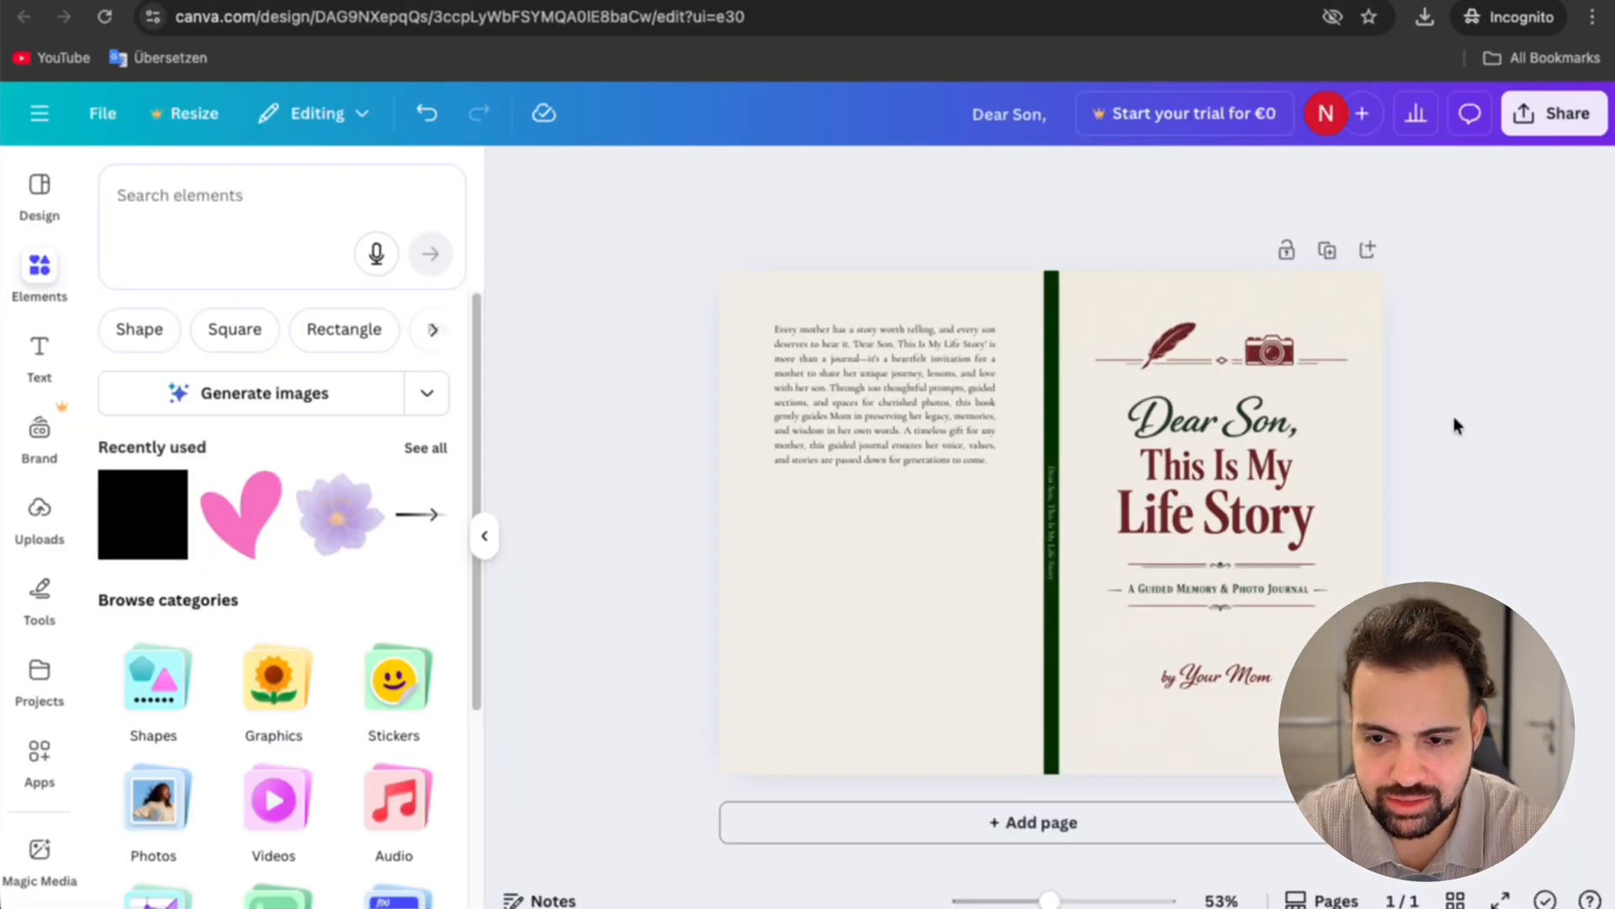
Step: Download the alternative cover design as a PDF Print file with the RGB color profile
{"action": "left_click", "coordinate": [1555, 113]}
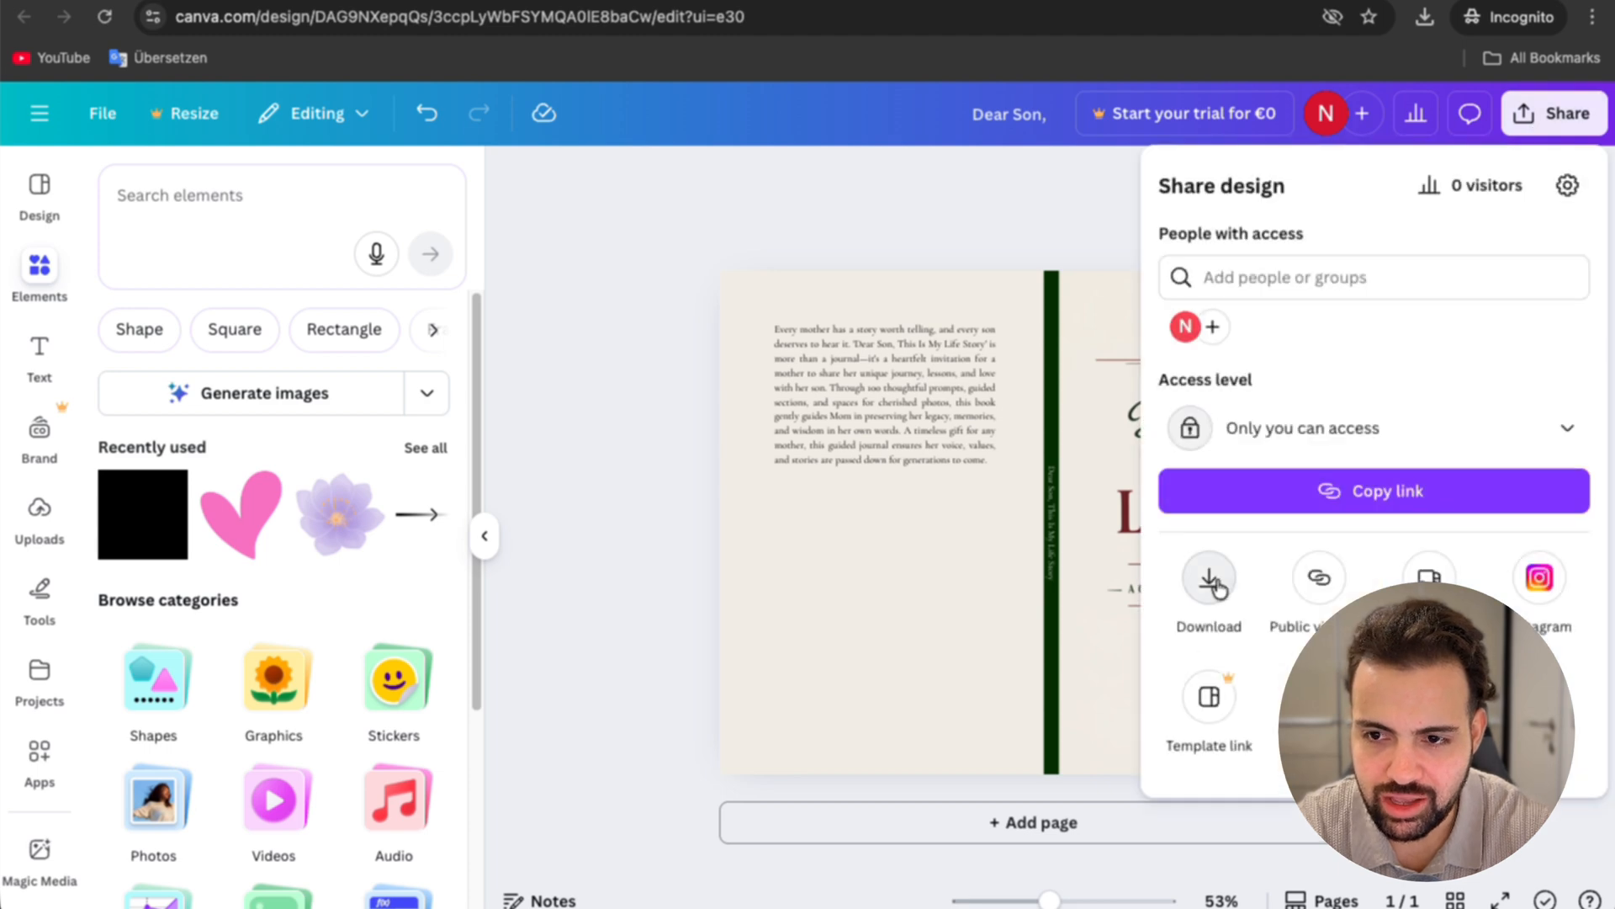
{"action": "left_click", "coordinate": [1215, 580]}
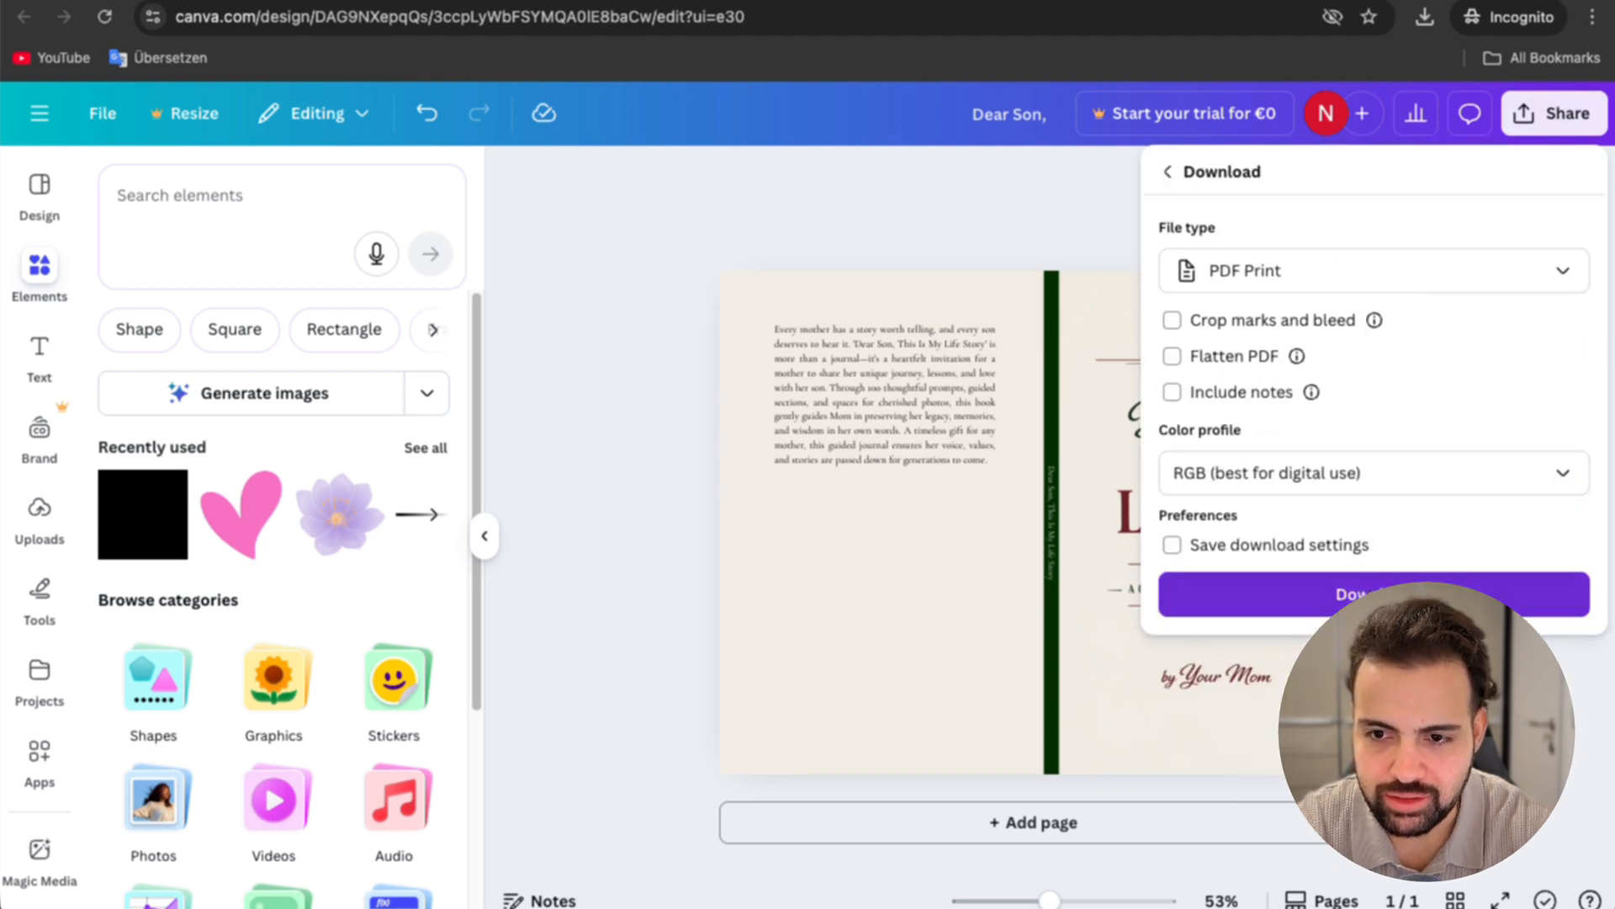
{"action": "left_click", "coordinate": [1327, 589]}
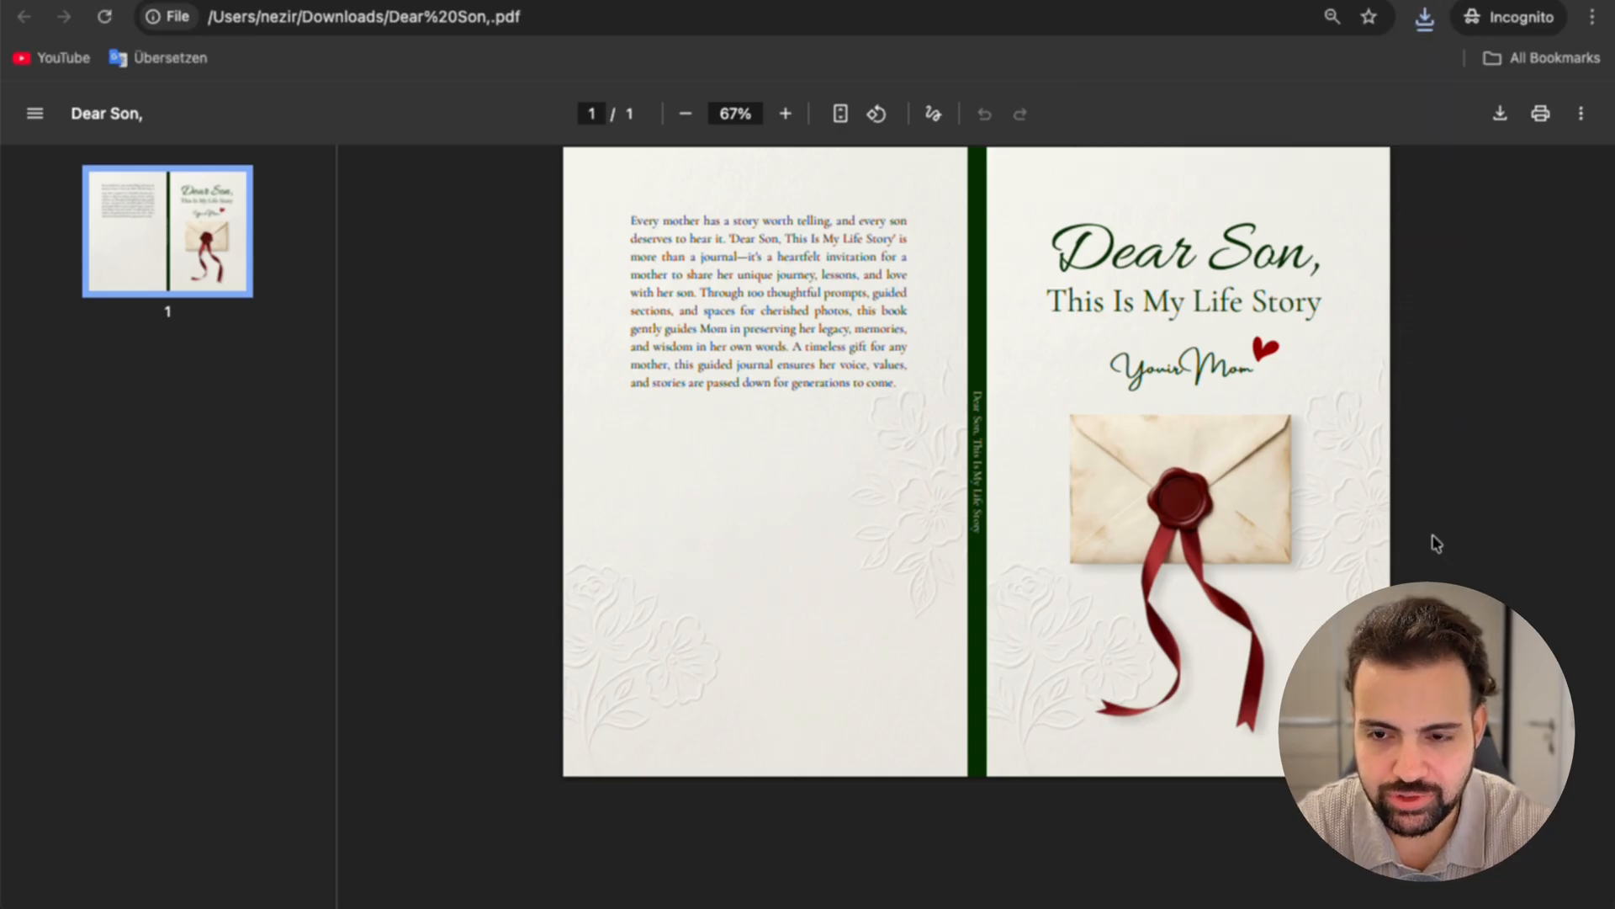
Step: Open the newly downloaded "Dear Son, (1).pdf" and examine the back cover, spine and front cover
{"action": "left_click", "coordinate": [1426, 17]}
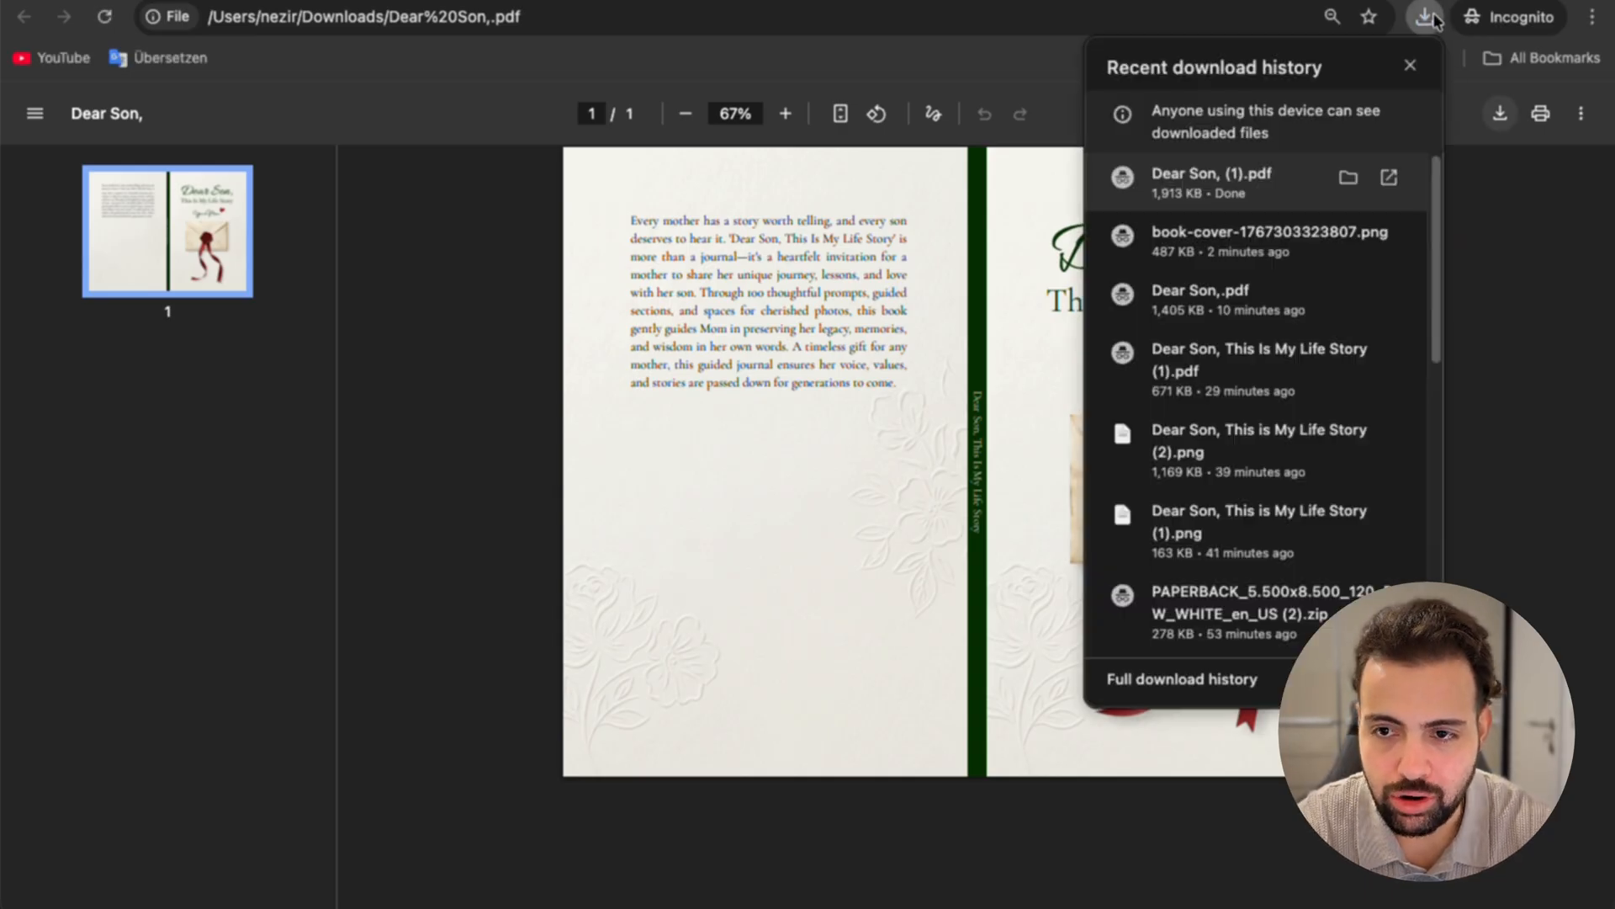
{"action": "left_click", "coordinate": [1226, 198]}
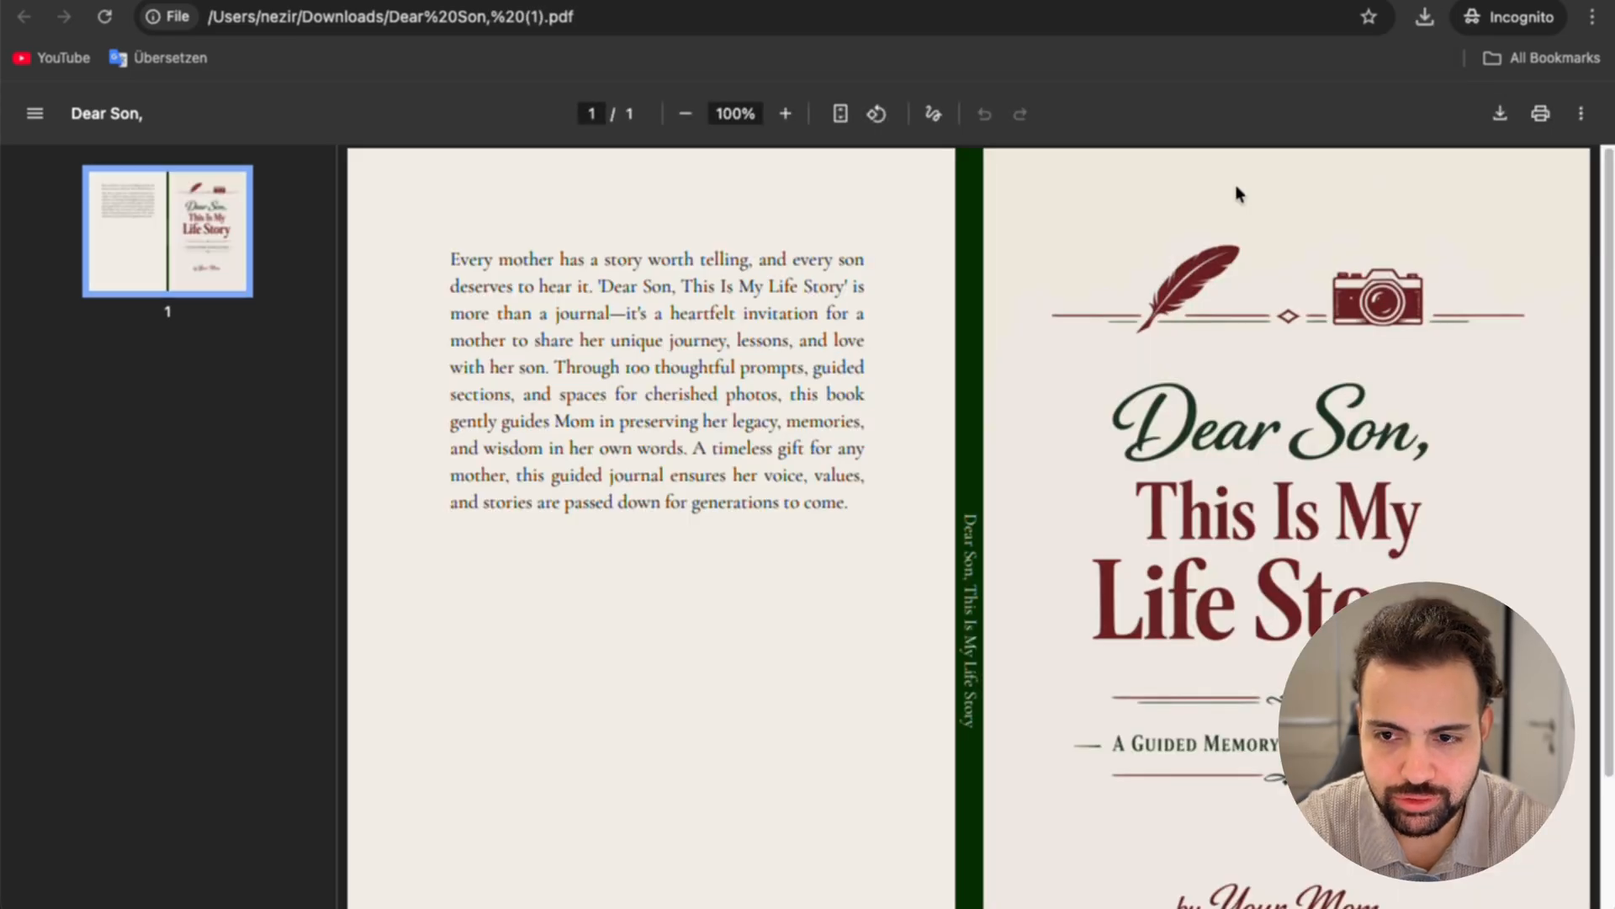
{"action": "scroll", "coordinate": [1310, 402], "scroll_direction": "down", "scroll_amount": 3}
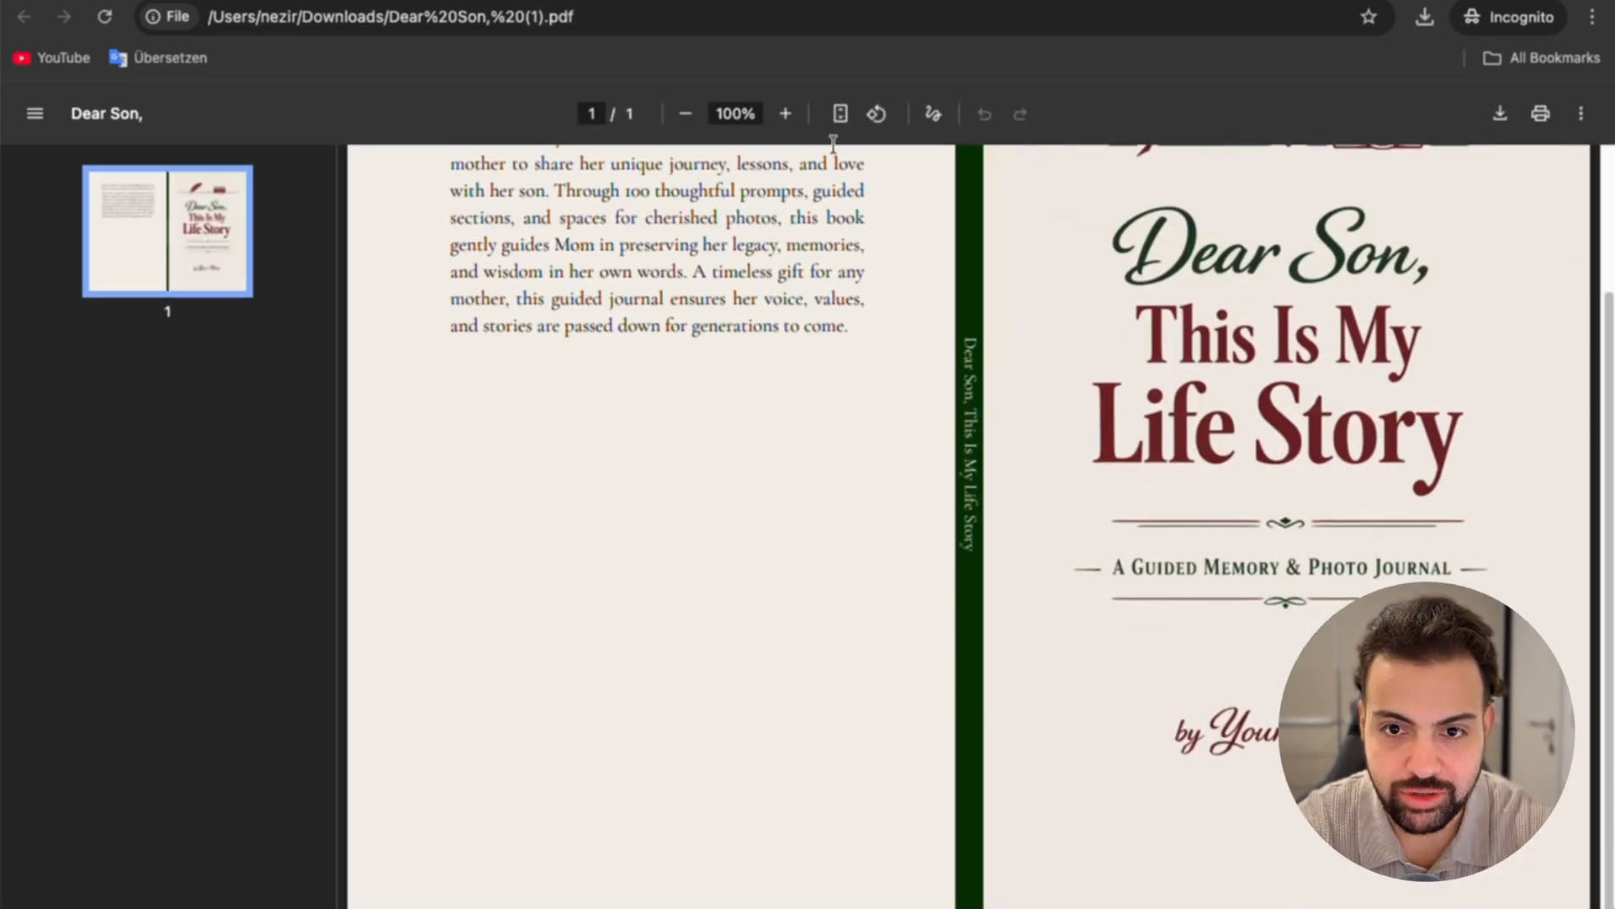